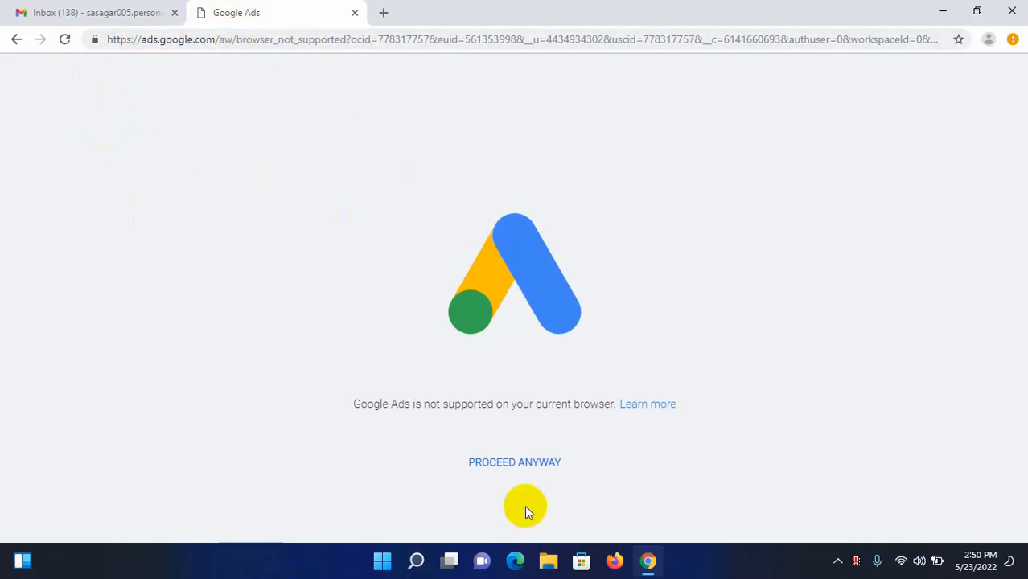
- Proceed past the unsupported-browser notice and open the form for inviting a user under Access and security
click(537, 462)
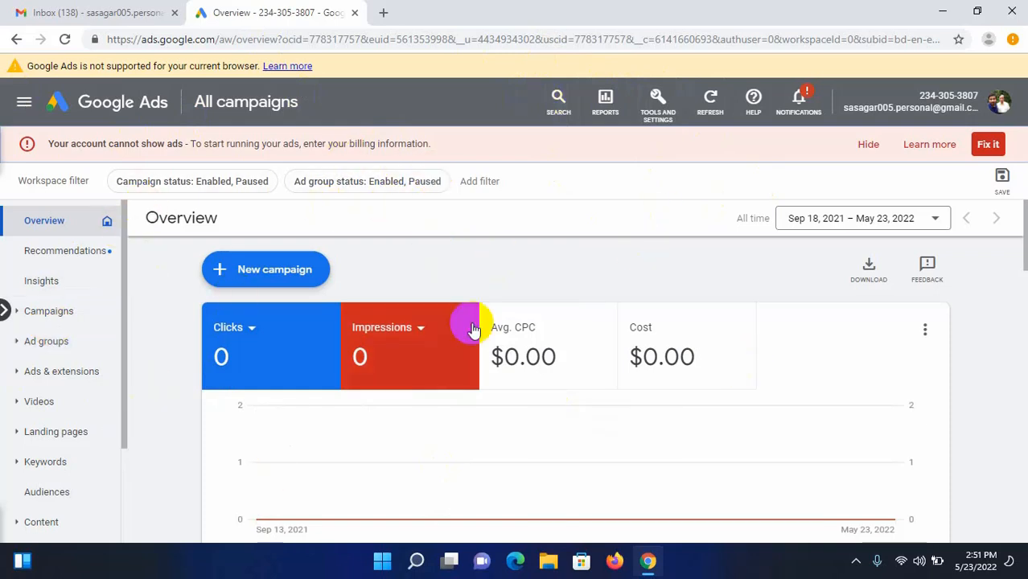
click(666, 119)
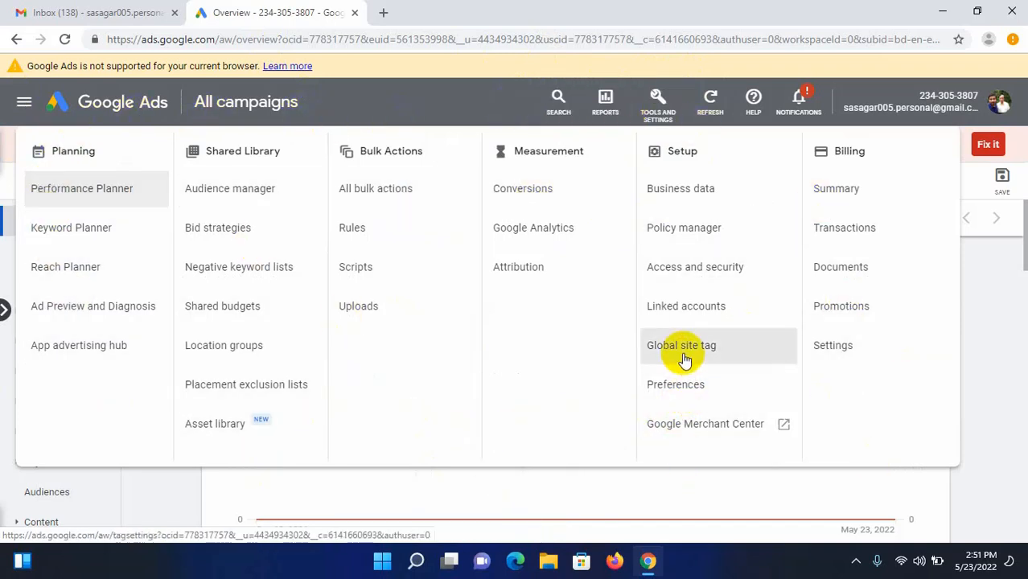
click(685, 266)
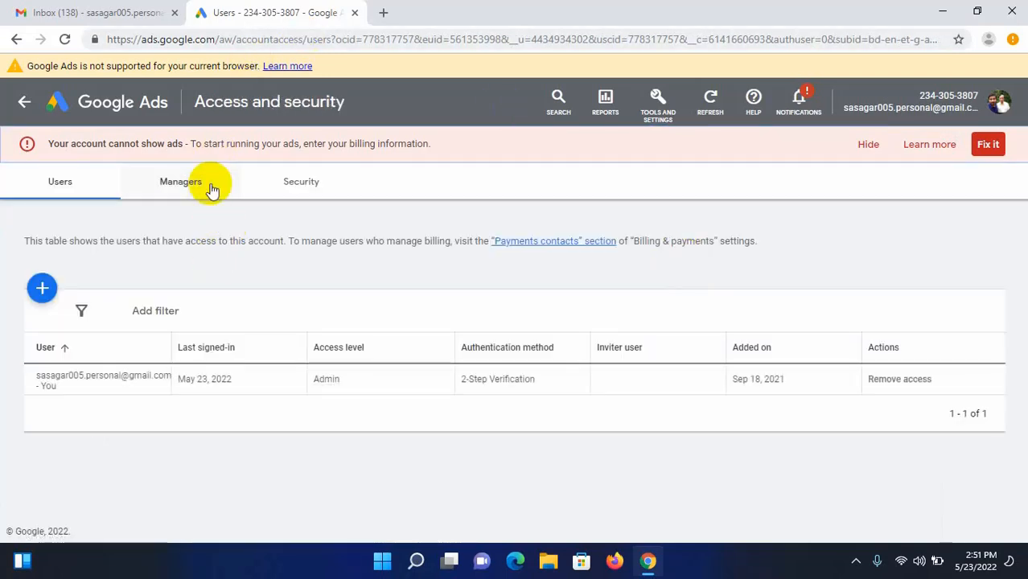
click(43, 287)
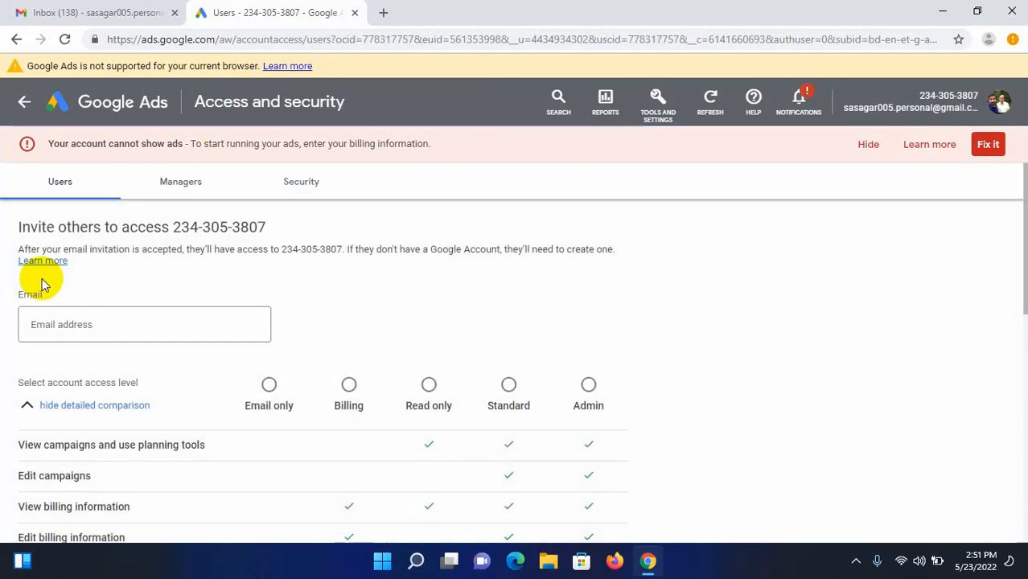
- Examine the comparison of permissions for the Email only, Billing, Read only, Standard and Admin access levels
scroll(383, 254, down, 2)
scroll(383, 253, down, 2)
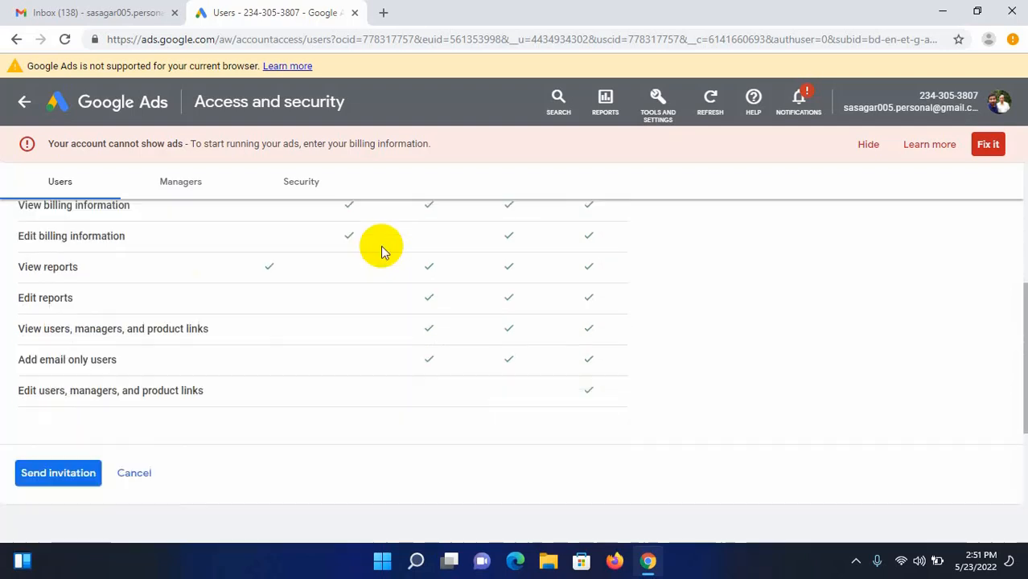
scroll(383, 252, up, 3)
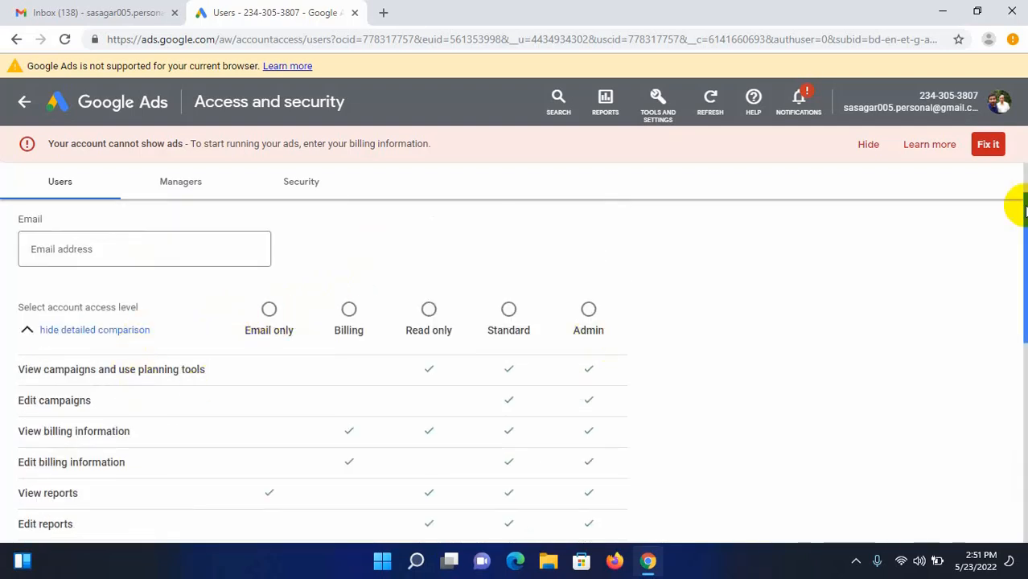
drag(1018, 202, 1022, 240)
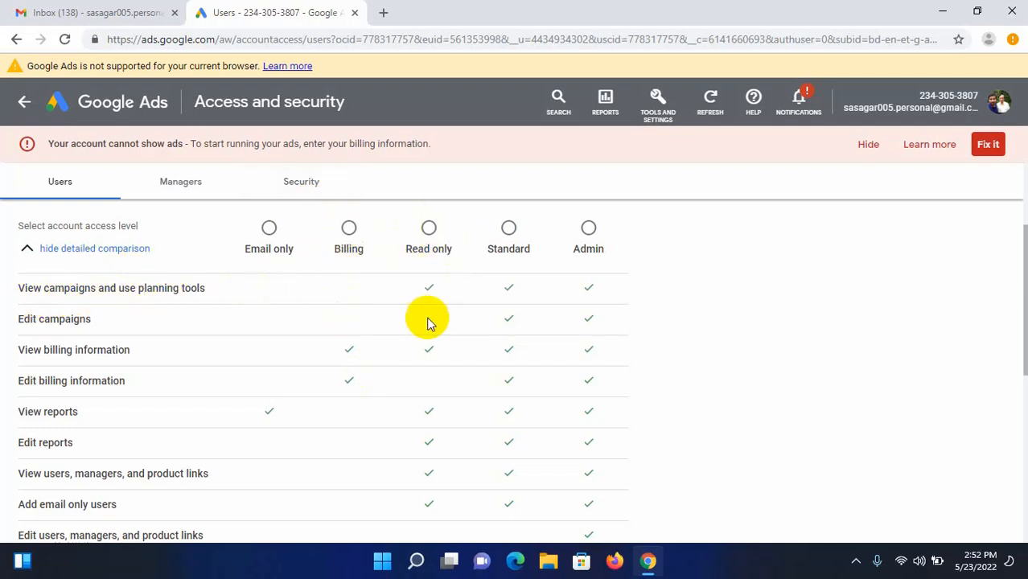
scroll(420, 458, down, 2)
scroll(420, 458, up, 2)
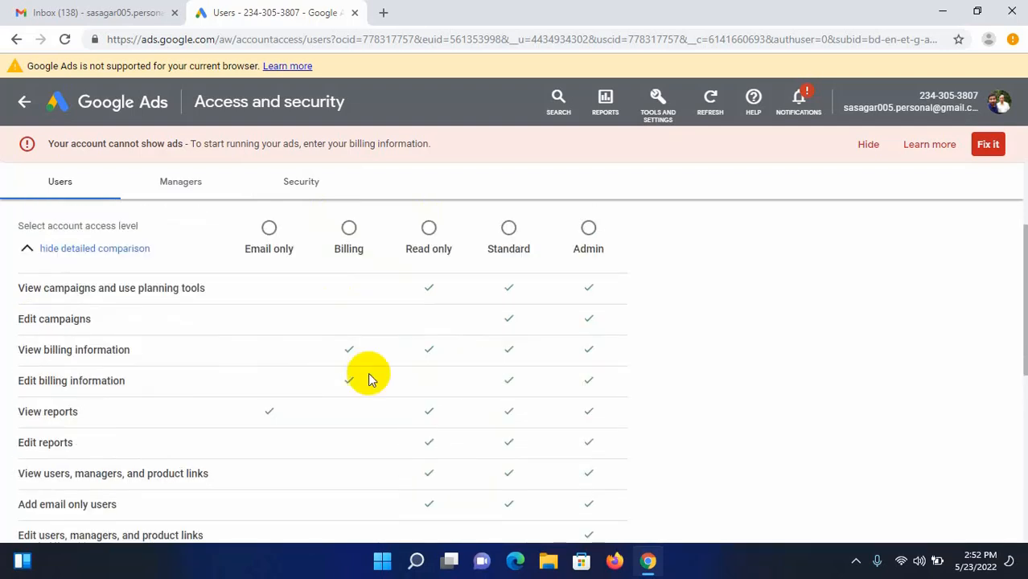
scroll(483, 330, down, 1)
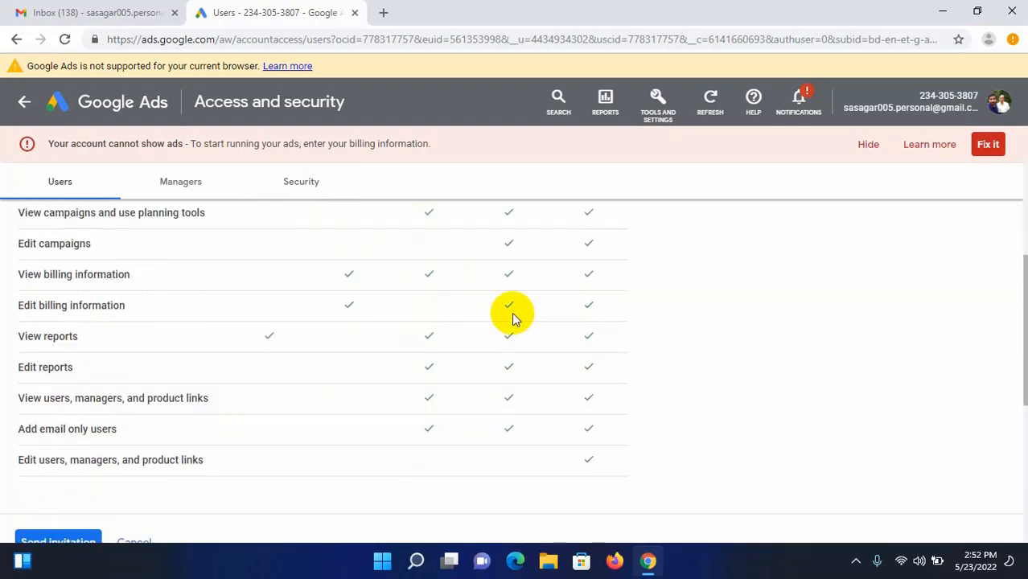
scroll(513, 318, up, 1)
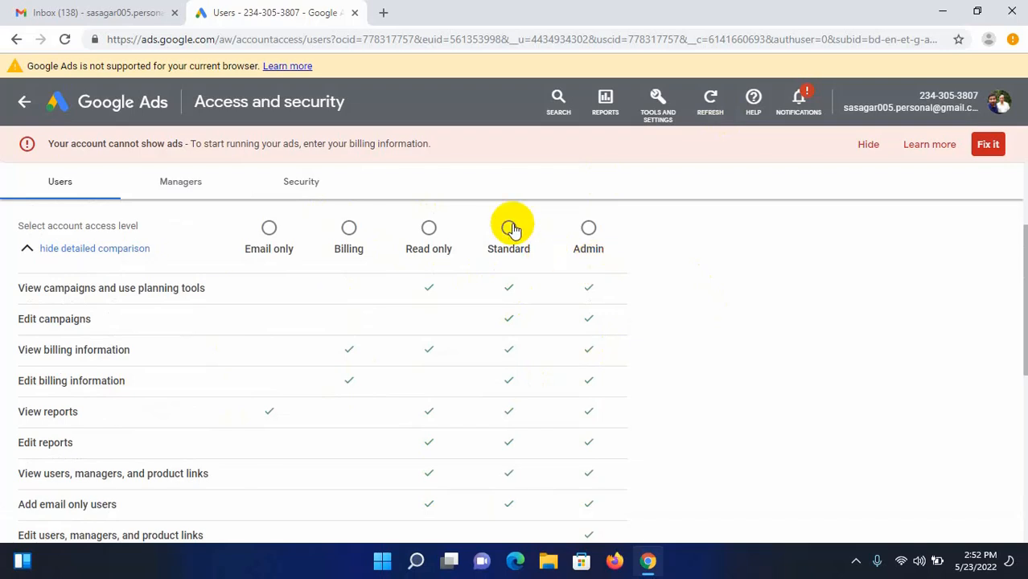
scroll(579, 282, down, 1)
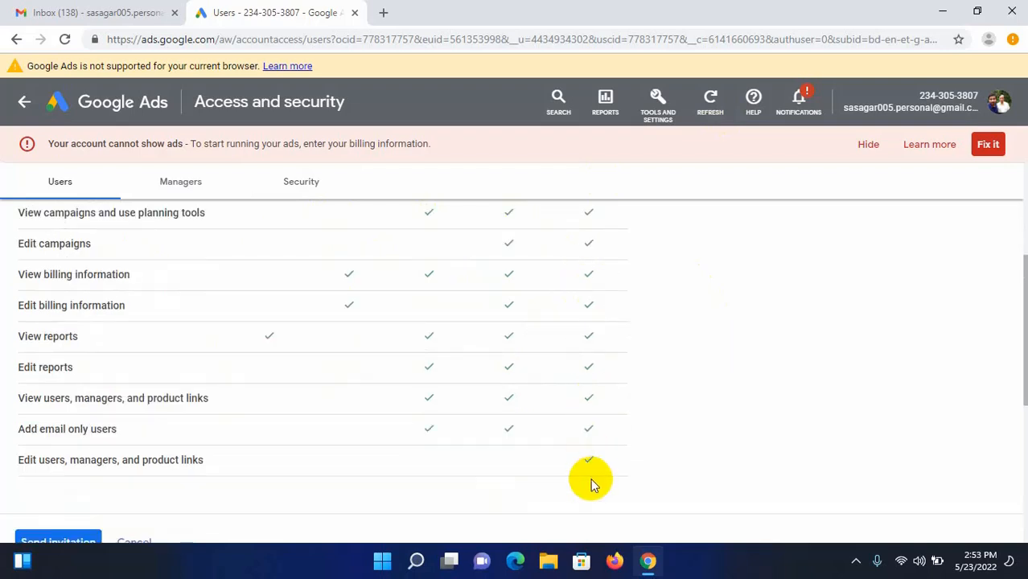
scroll(593, 485, up, 1)
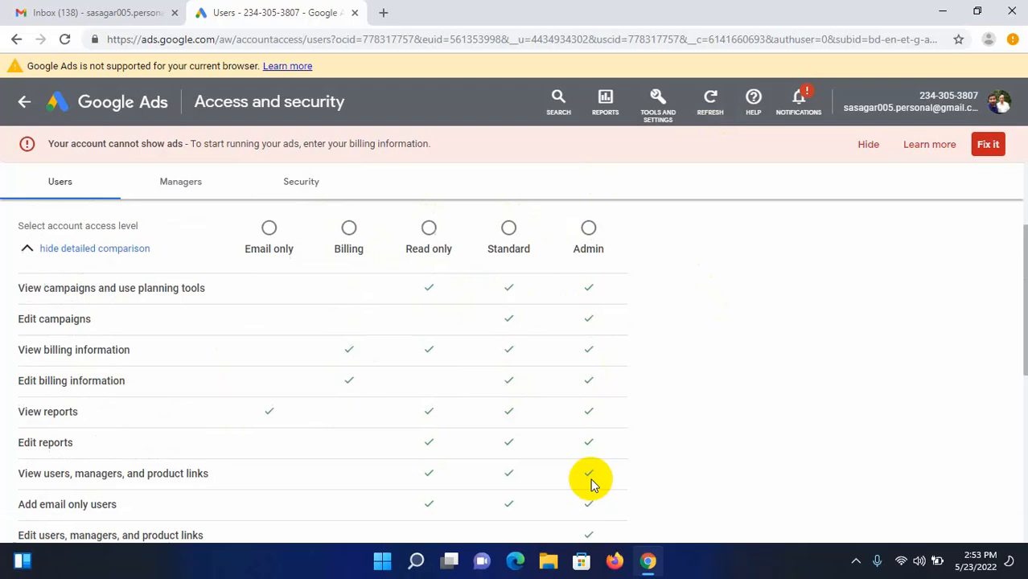
- Select the Standard access level for the invitation and make the email address field ready for entry
click(510, 230)
scroll(563, 286, down, 1)
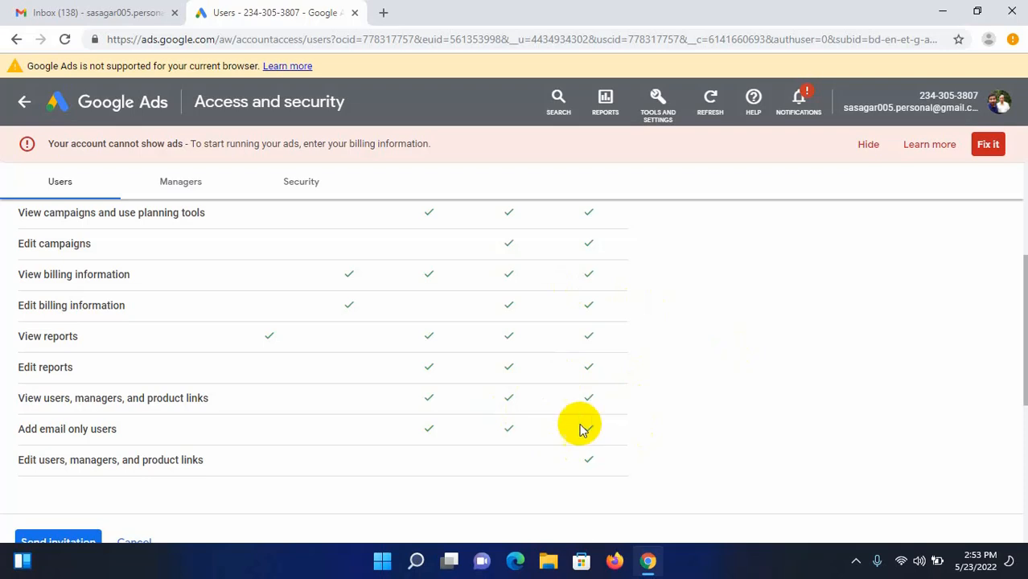
scroll(523, 442, up, 2)
scroll(518, 367, down, 2)
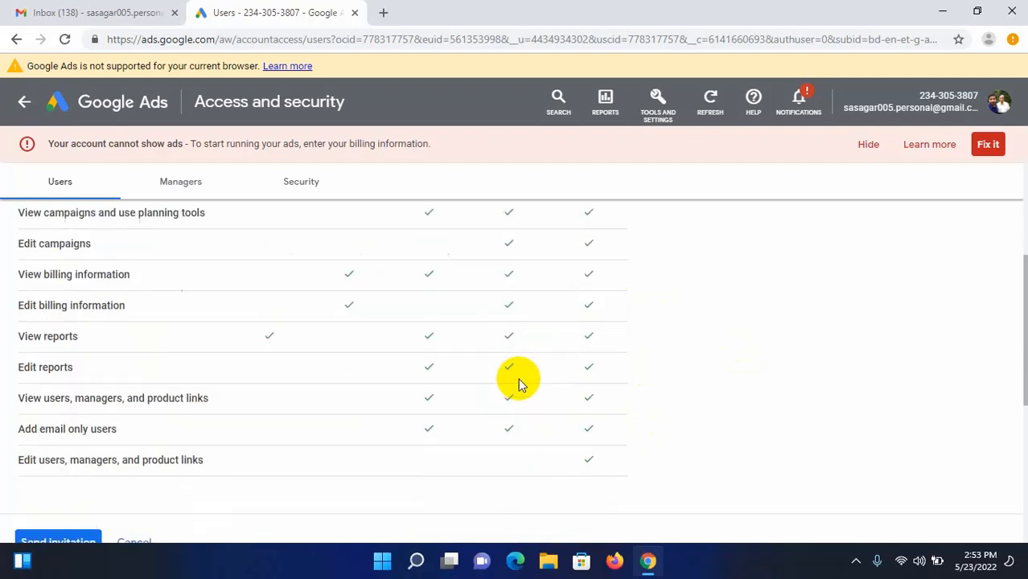
scroll(520, 378, up, 1)
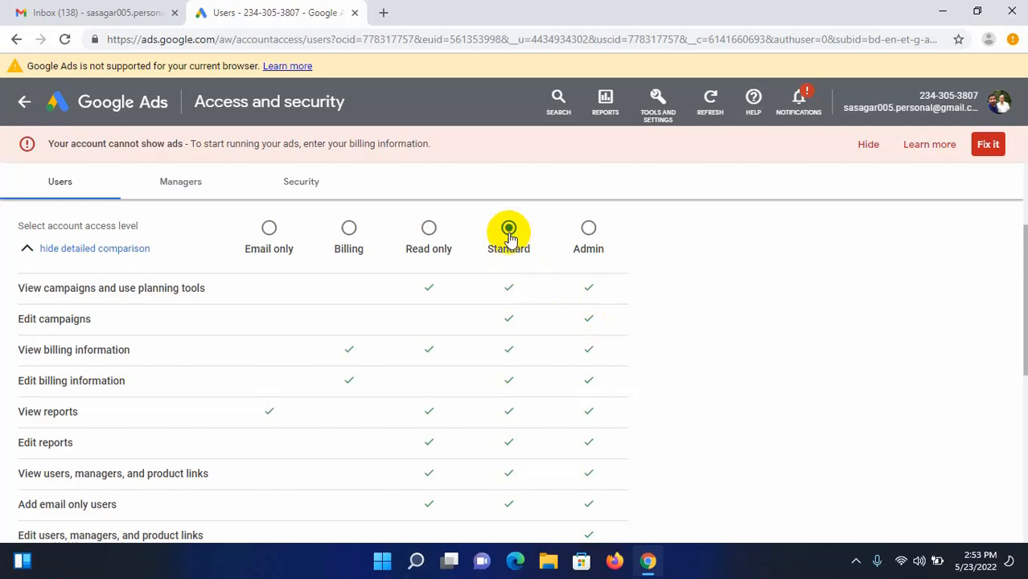
scroll(506, 271, up, 2)
click(63, 317)
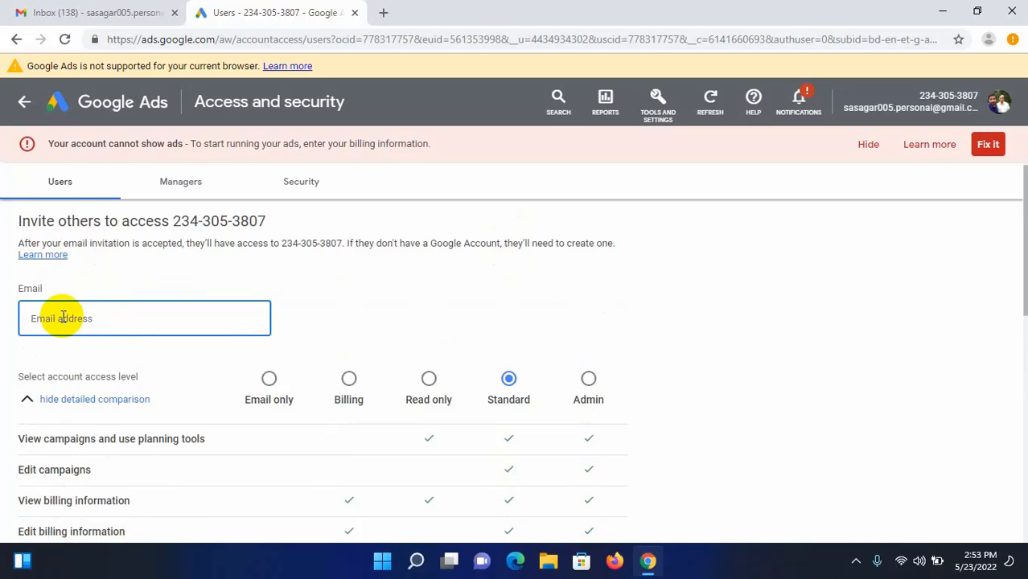
- Switch to Gmail, choose to add another account and start creating a new Google account for myself
click(141, 12)
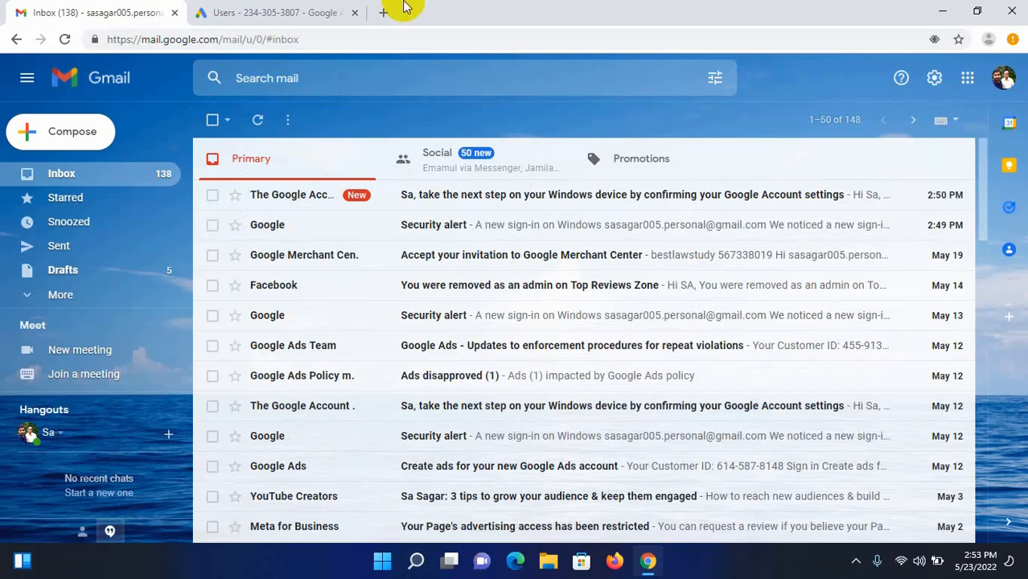
click(1004, 78)
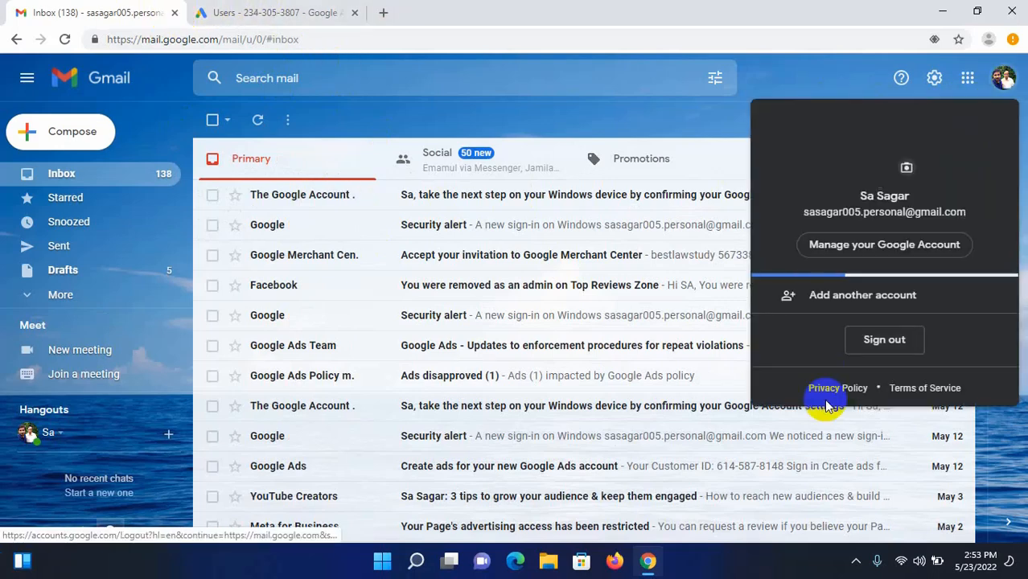
click(870, 298)
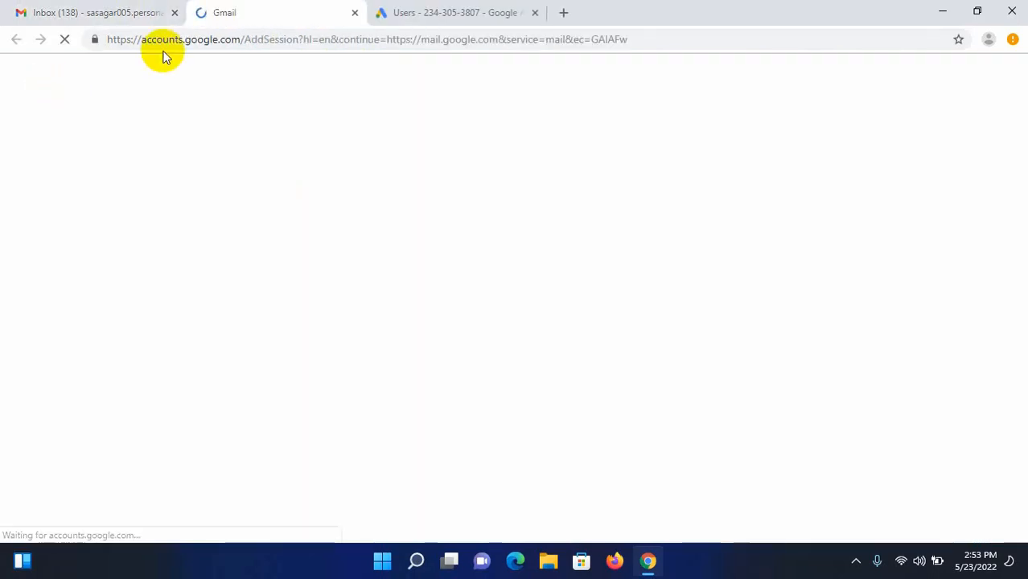
click(396, 272)
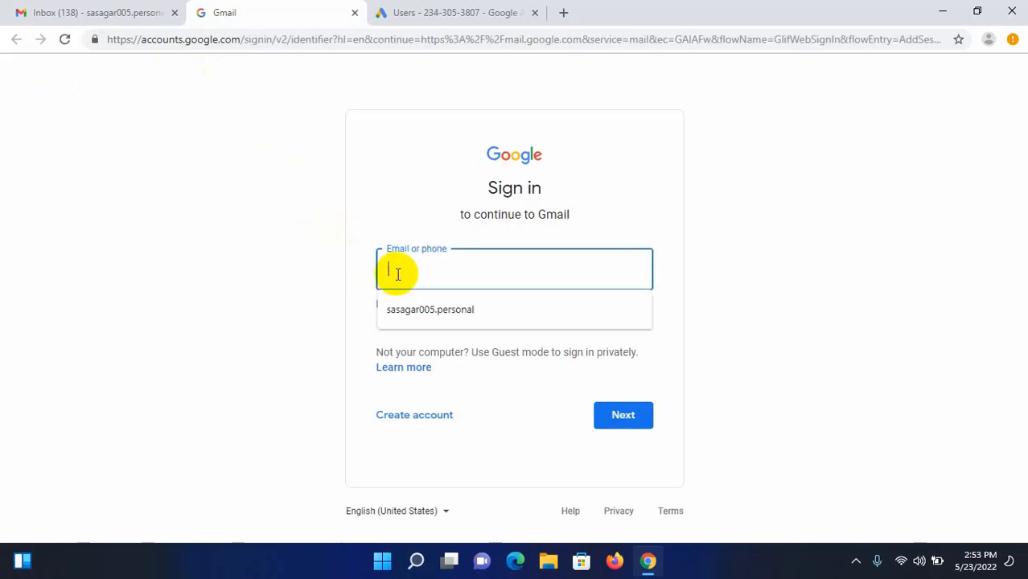
click(370, 270)
click(407, 412)
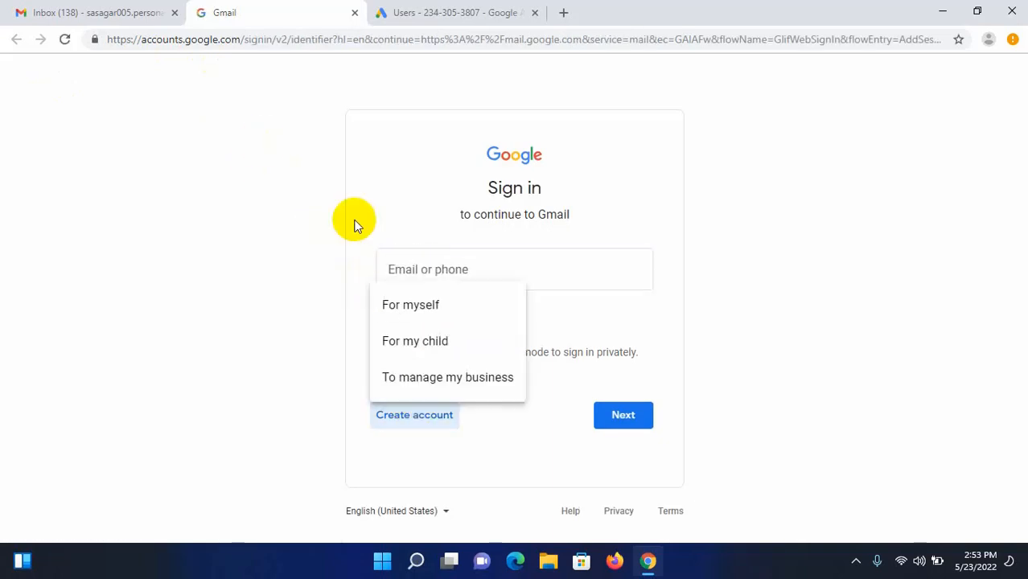
click(439, 310)
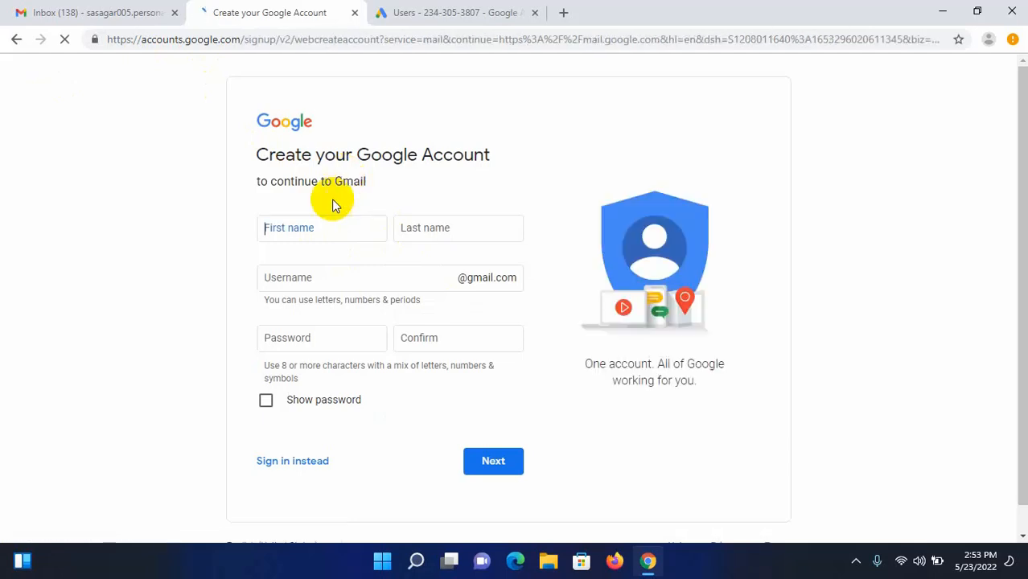
- Enter the first name, last name and desired Gmail username in the new account form
click(320, 225)
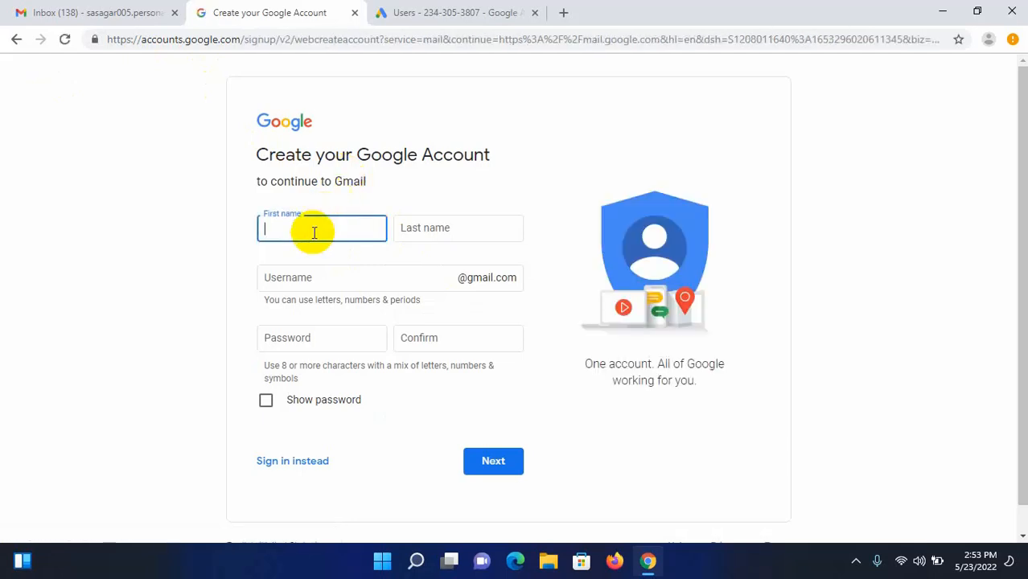
text(sa)
click(449, 220)
text(sagar)
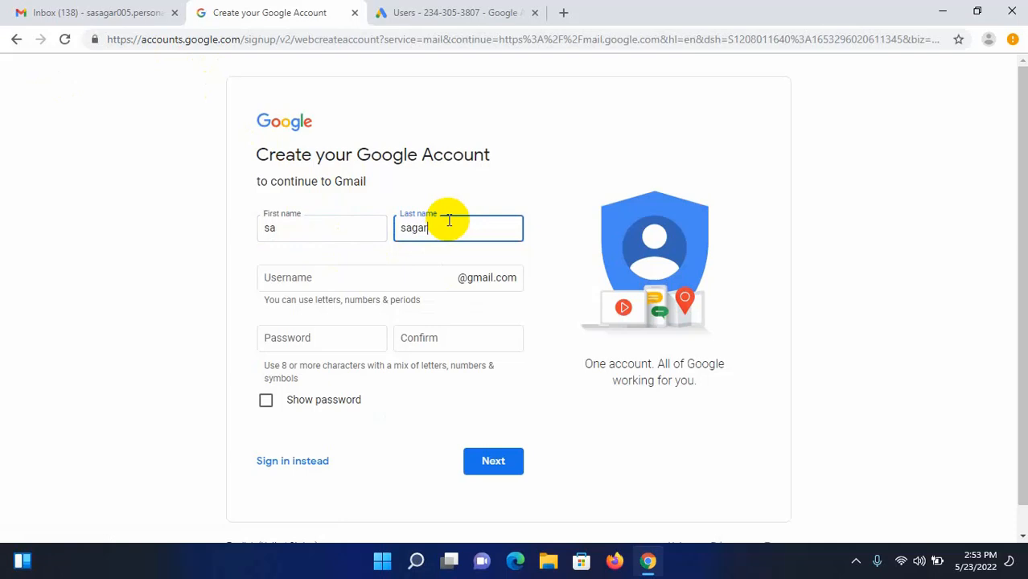
click(369, 283)
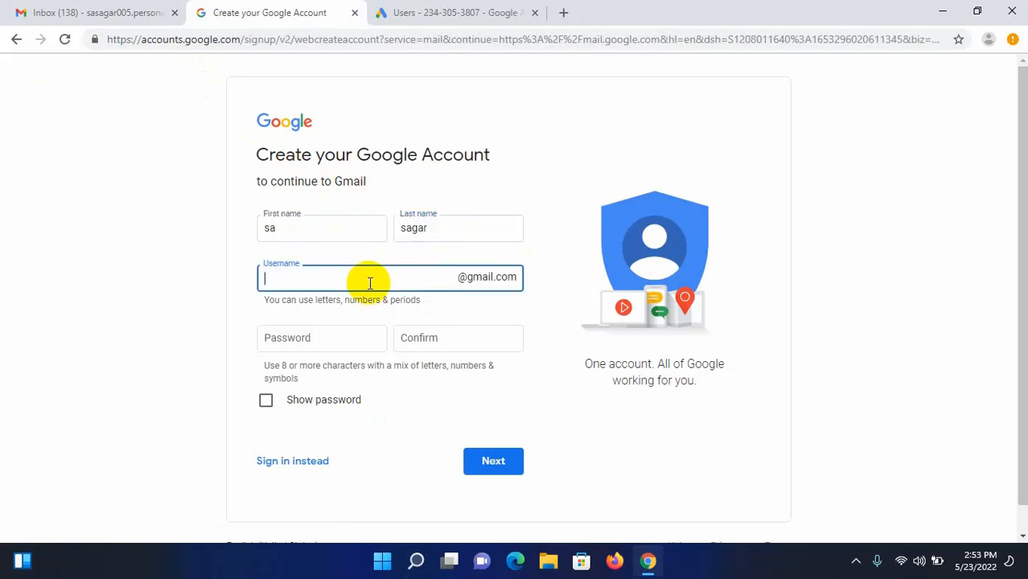
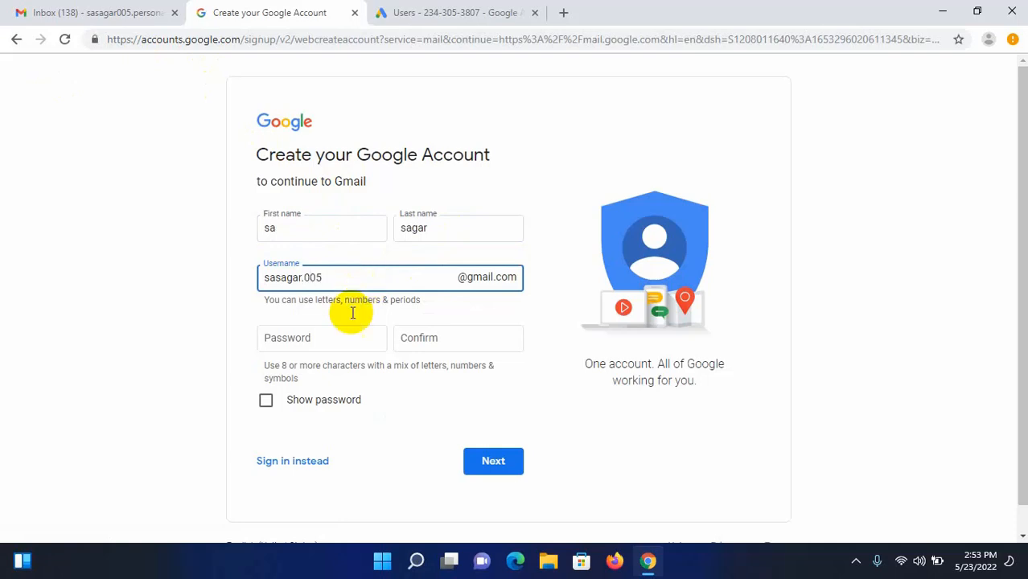
- Check the username's availability and append a further ".005" to it three times, rechecking after each change
click(298, 346)
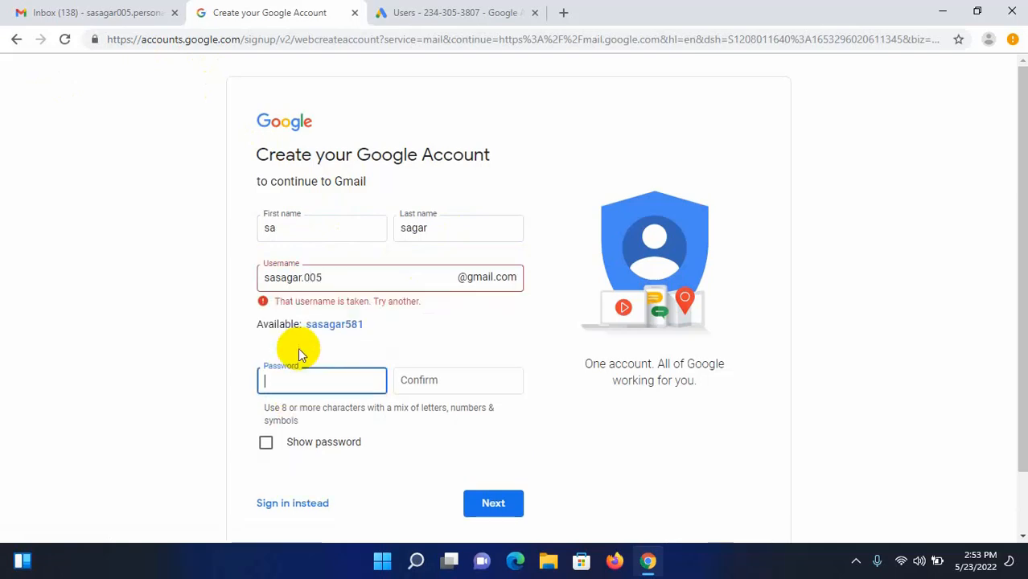
click(345, 276)
text(.005)
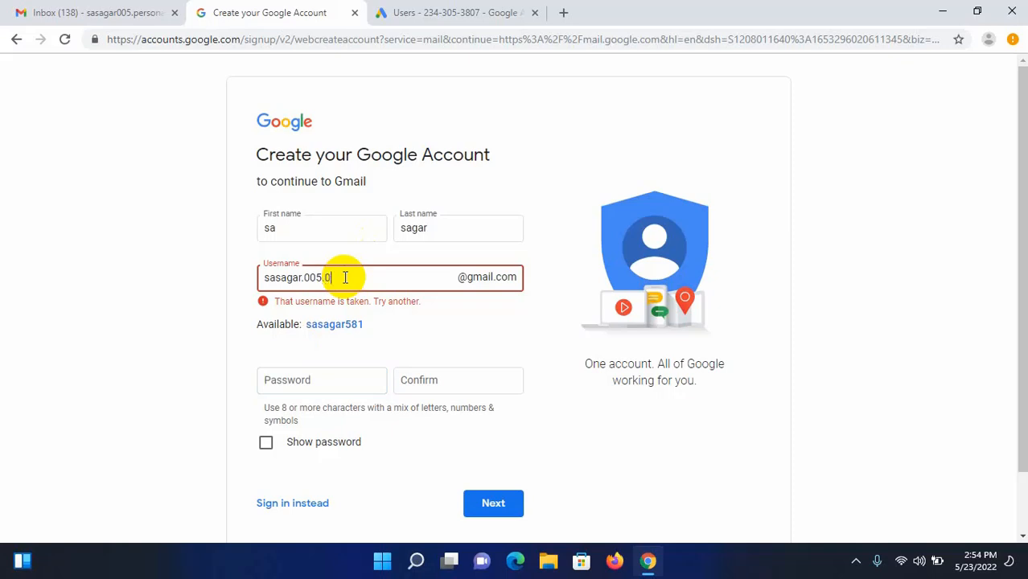
click(326, 376)
click(356, 280)
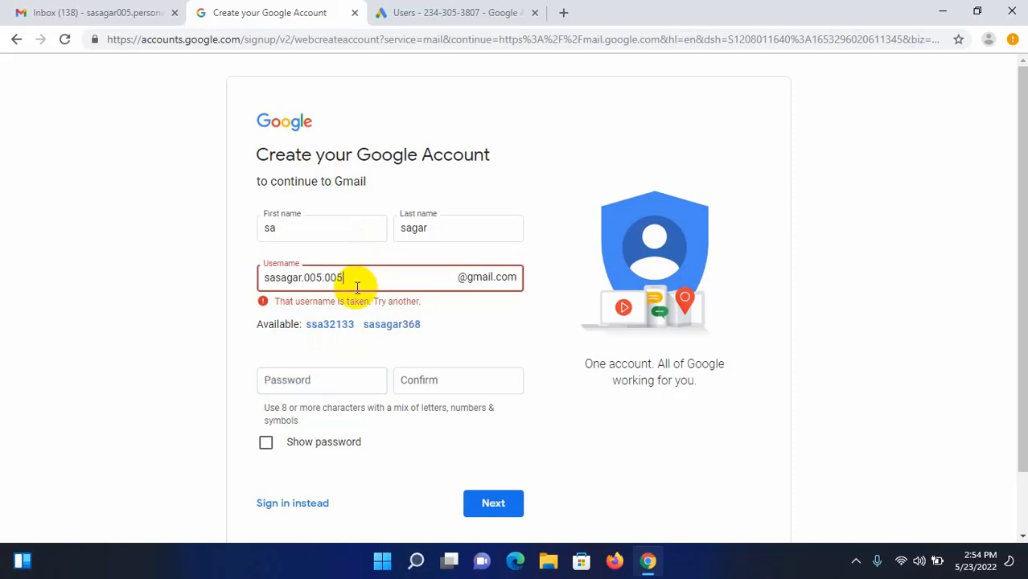
text(.005)
click(285, 380)
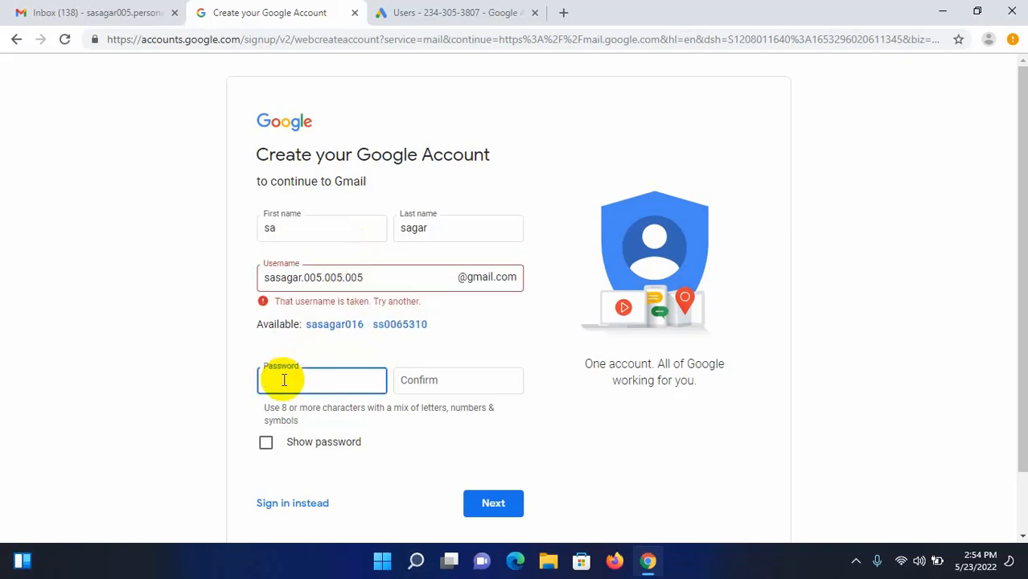
click(373, 277)
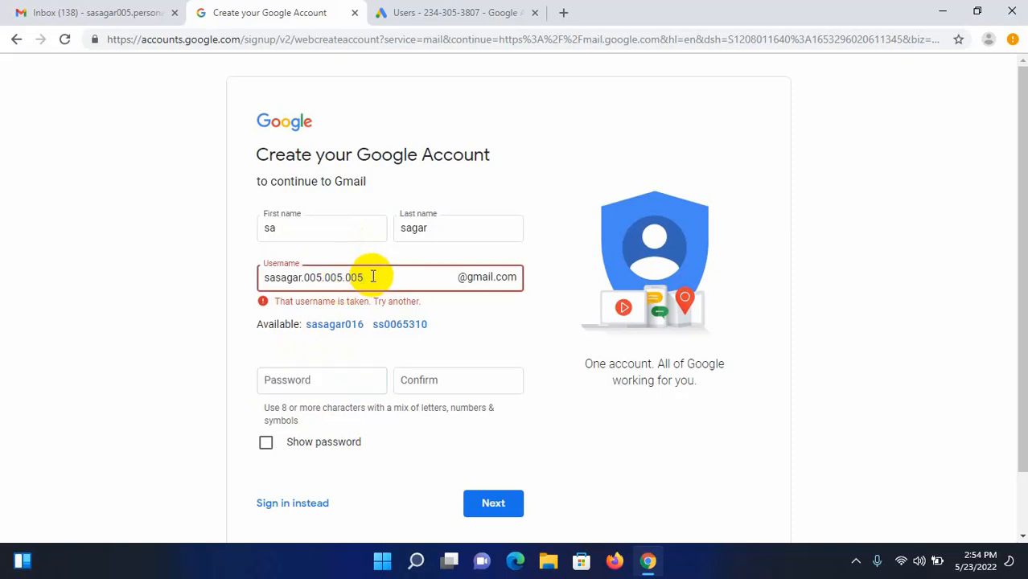
text(.005)
click(310, 377)
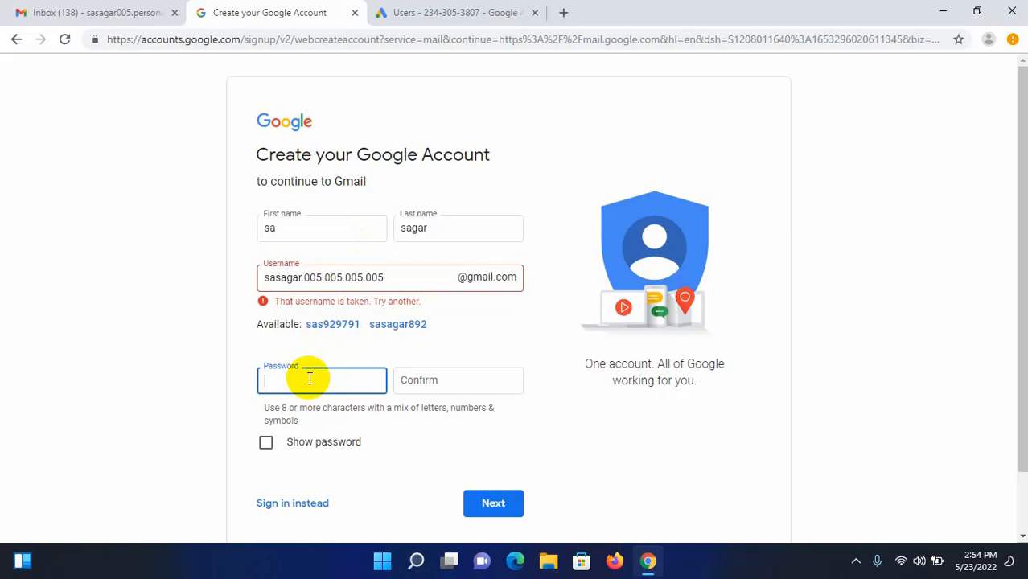
- Insert "per." before the first number group in the username and recheck its availability
click(305, 281)
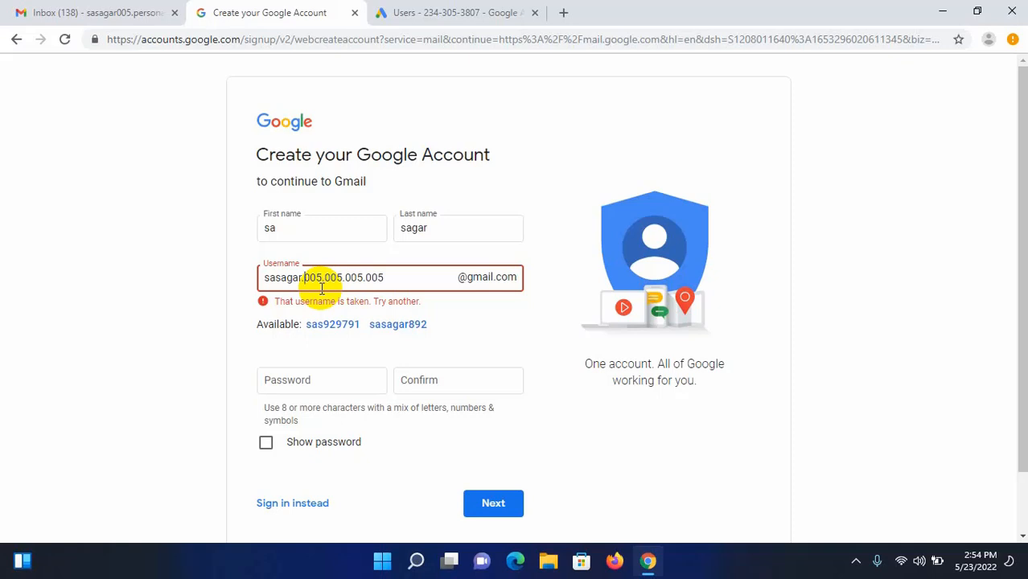
text(per)
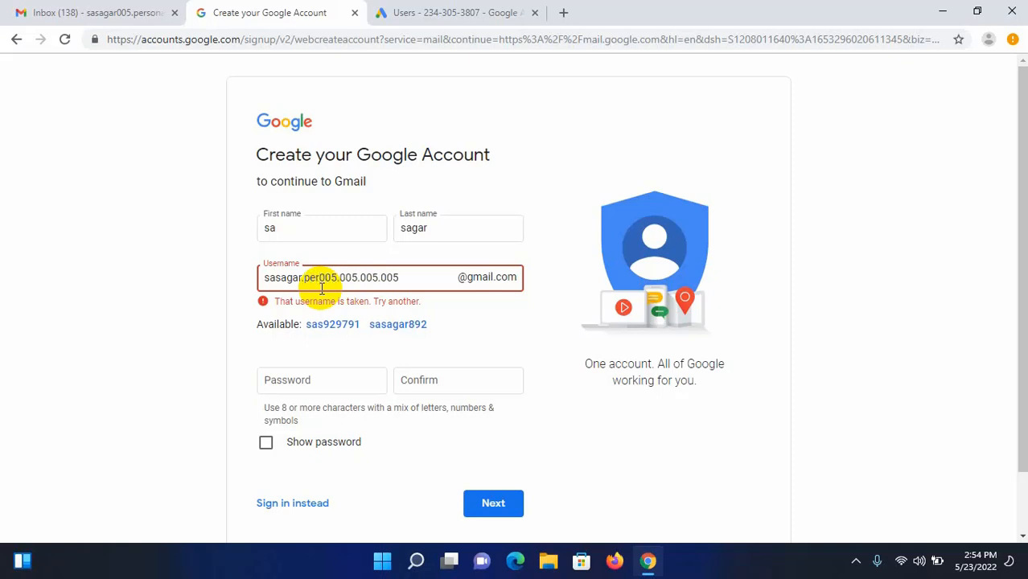
text(.)
click(339, 346)
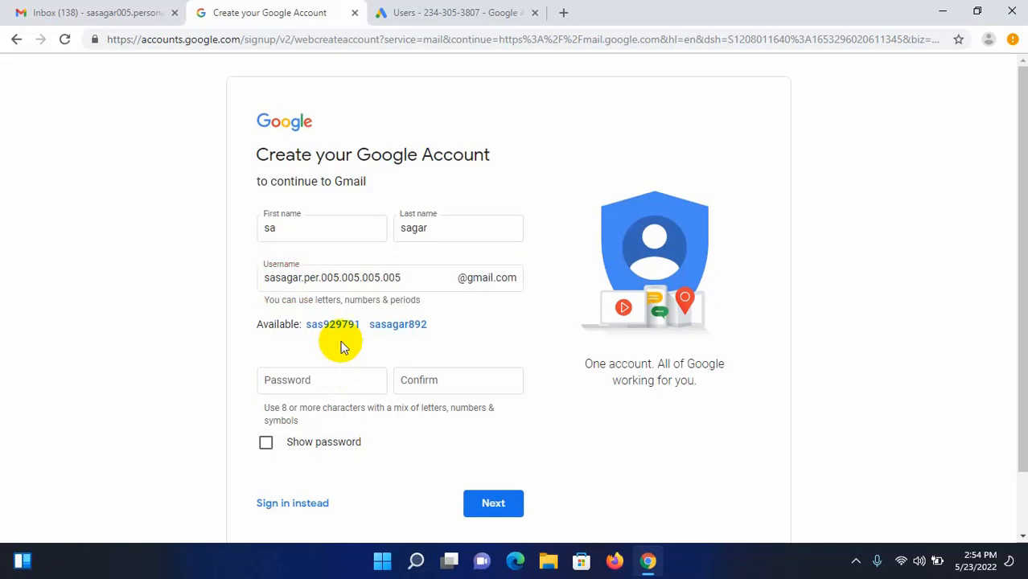
- Enter and confirm the new account's password, and submit the sign-up form
click(339, 378)
text(••)
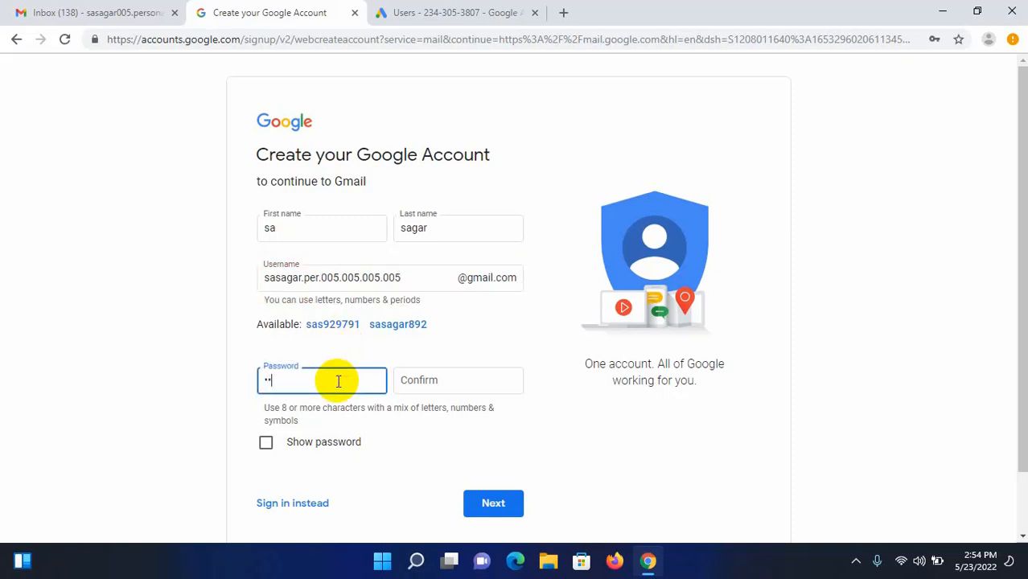
text(••••••••)
click(409, 379)
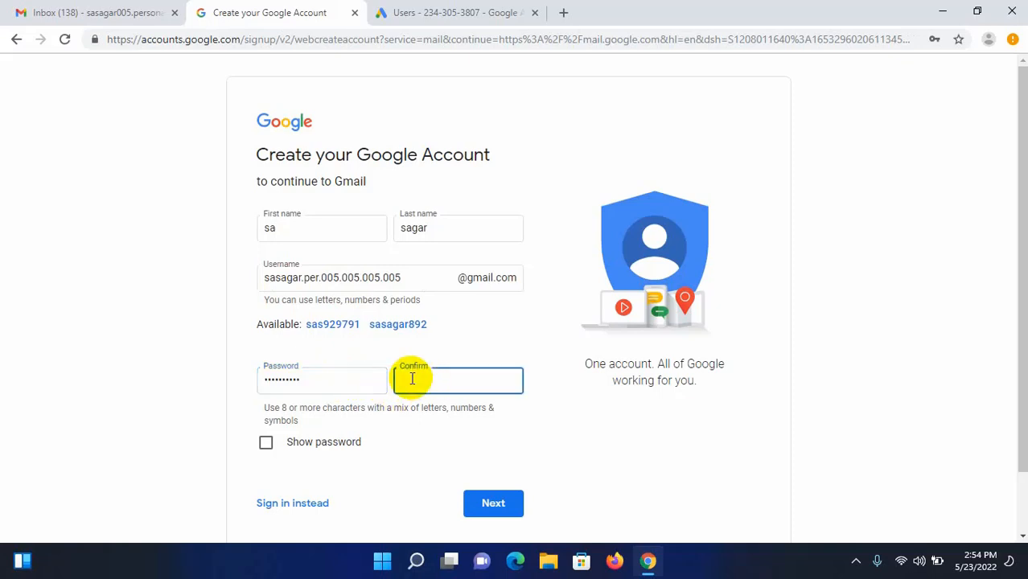
text(••••••••••)
click(473, 500)
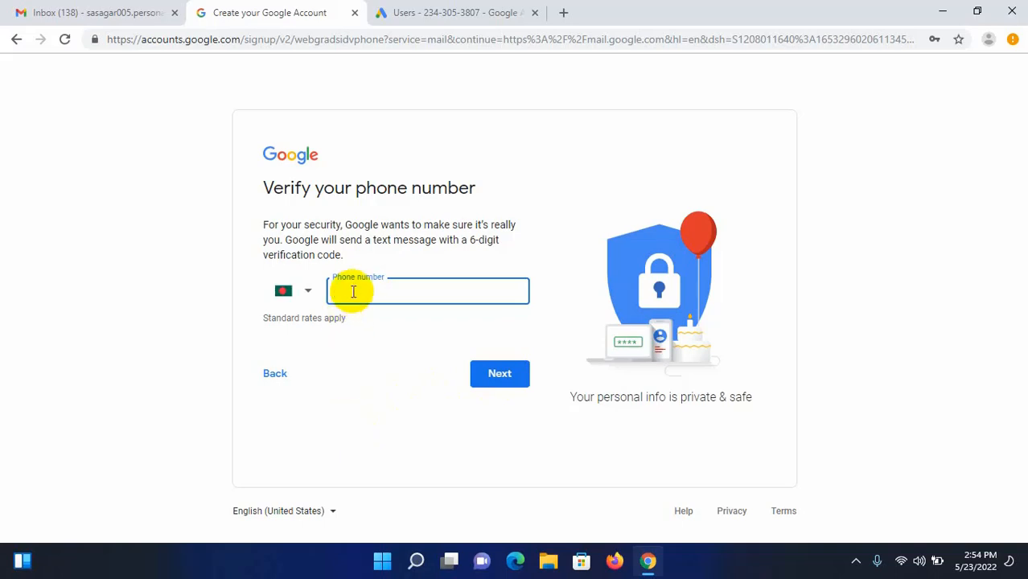
- Try to verify the new account with a first phone number
click(498, 372)
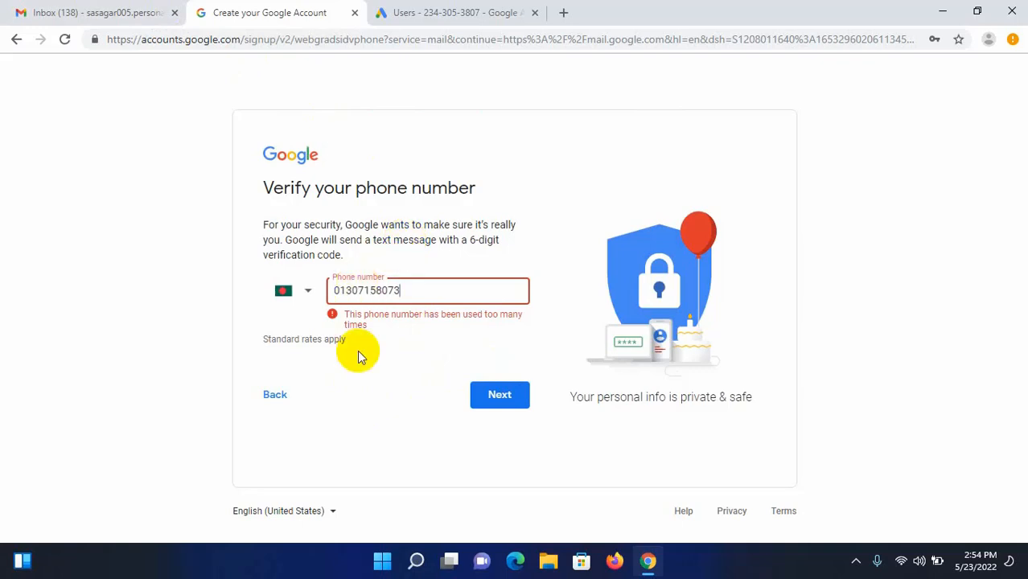
- Replace the phone number with a second one and try to verify with it
drag(345, 288, 562, 332)
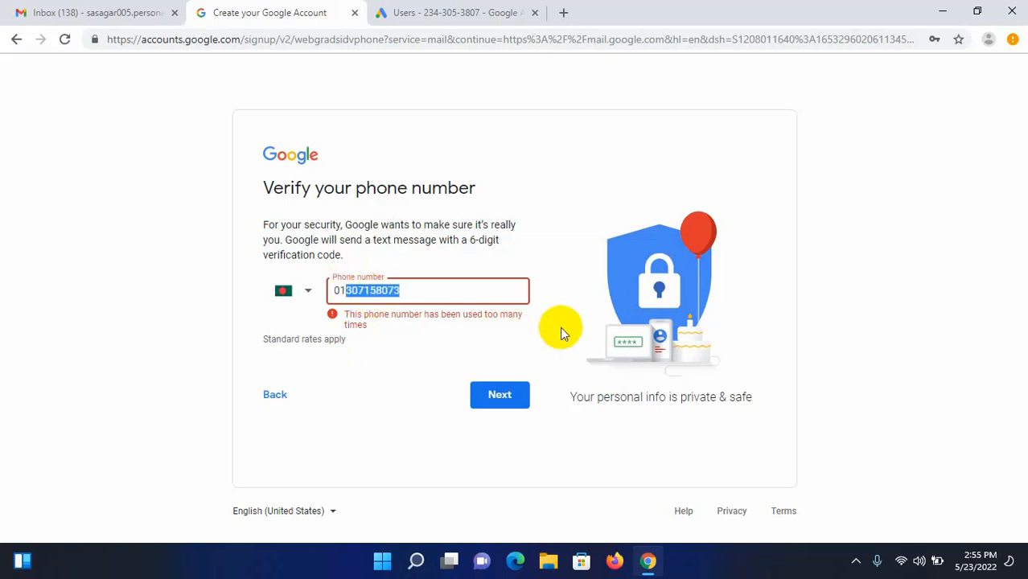
key(BackSpace)
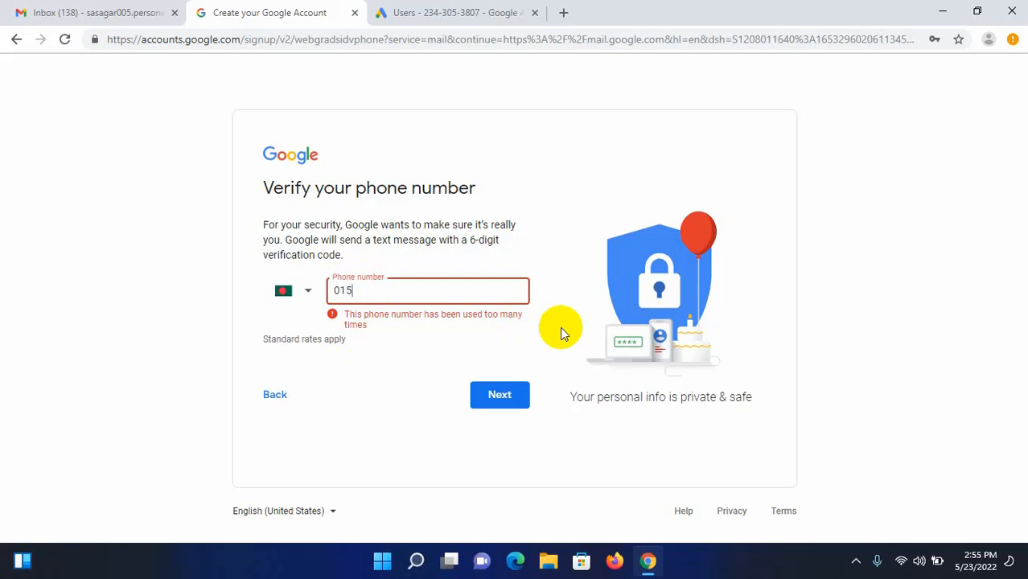
click(509, 399)
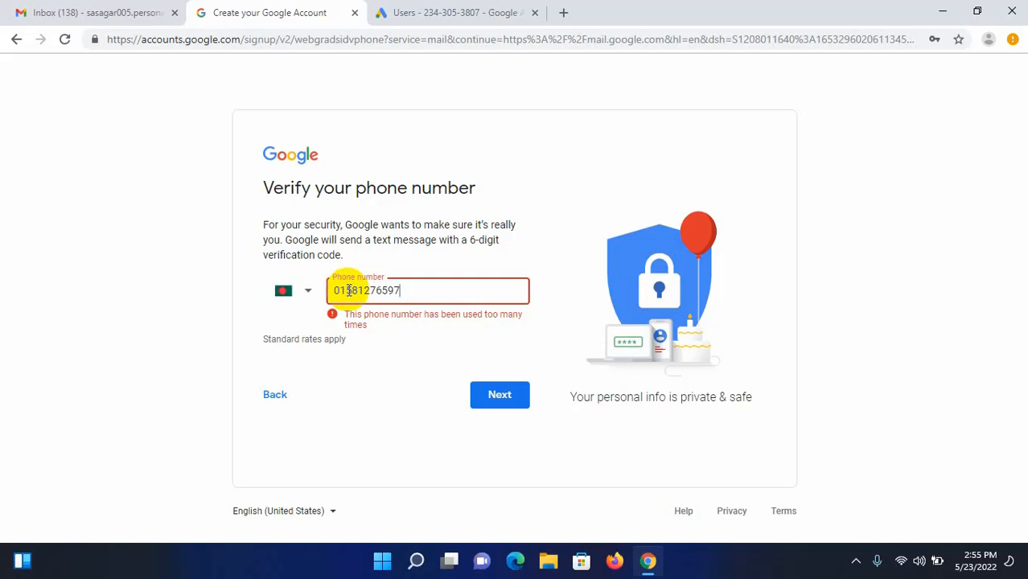
- Replace the number with a third phone number and request the verification code for it
drag(349, 290, 562, 300)
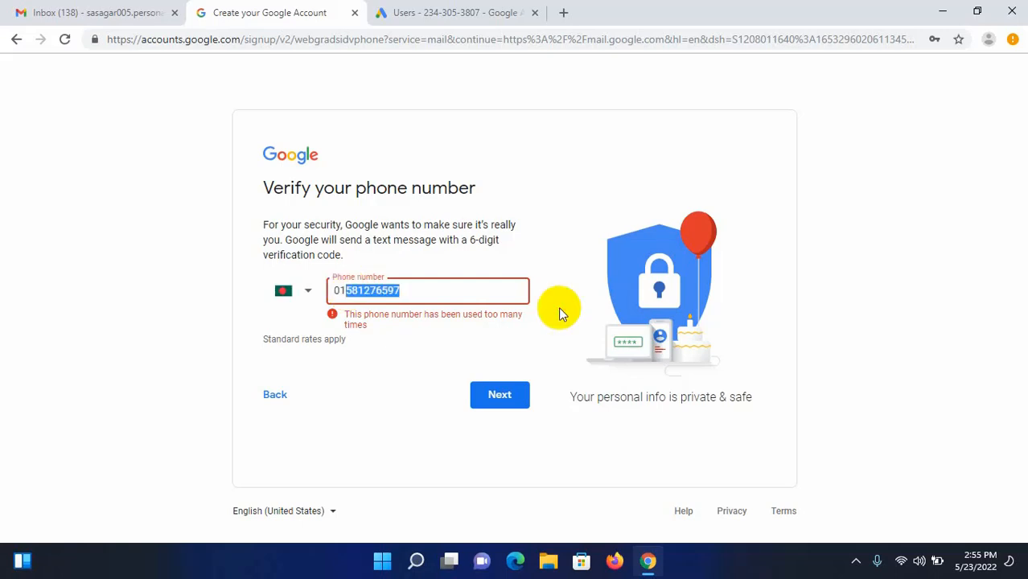
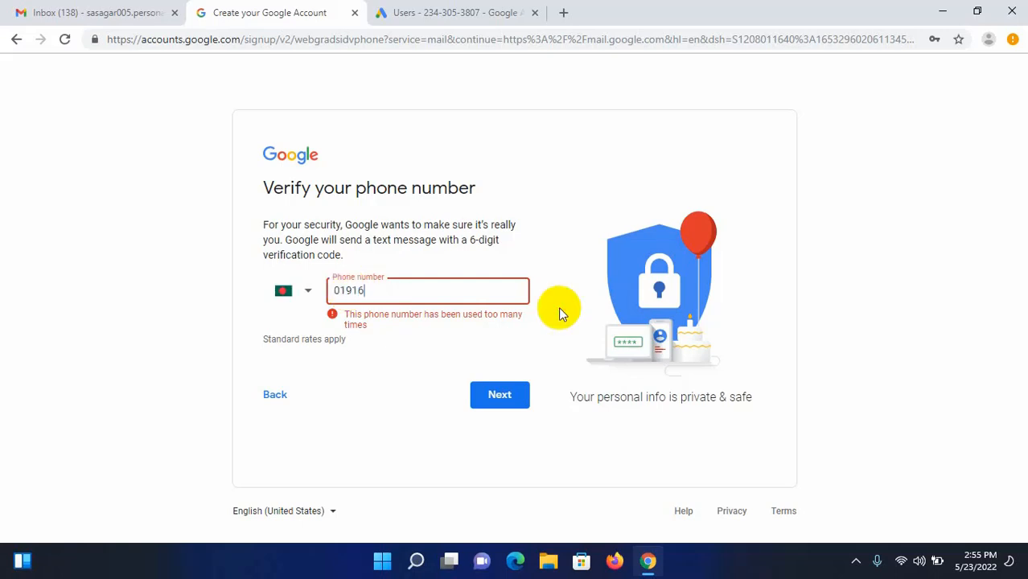
key(BackSpace)
key(BackSpace)
key(BackSpace)
key(BackSpace)
key(BackSpace)
click(499, 395)
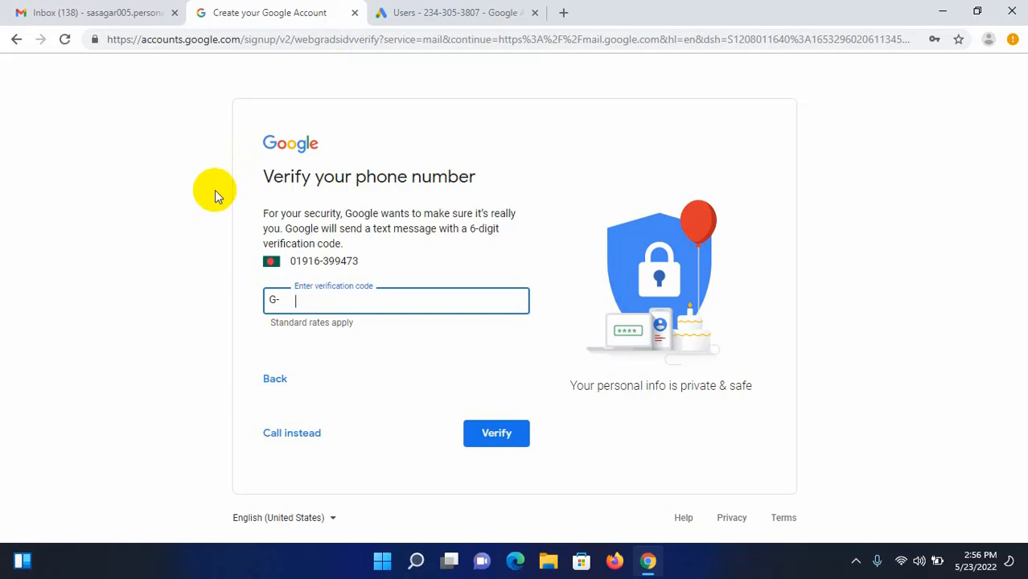
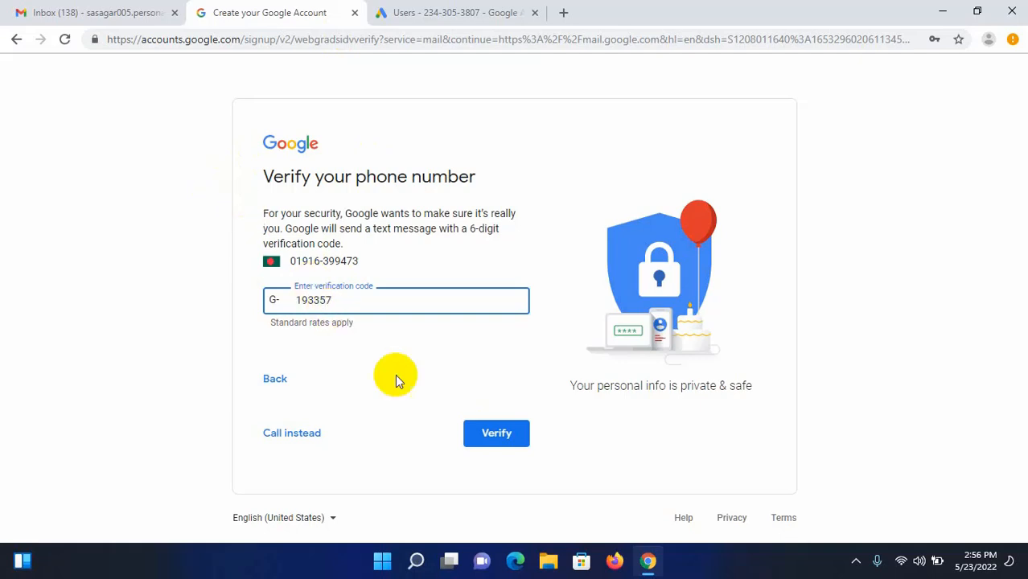
- Enter the 6-digit verification code received by text message and verify the phone number
click(498, 441)
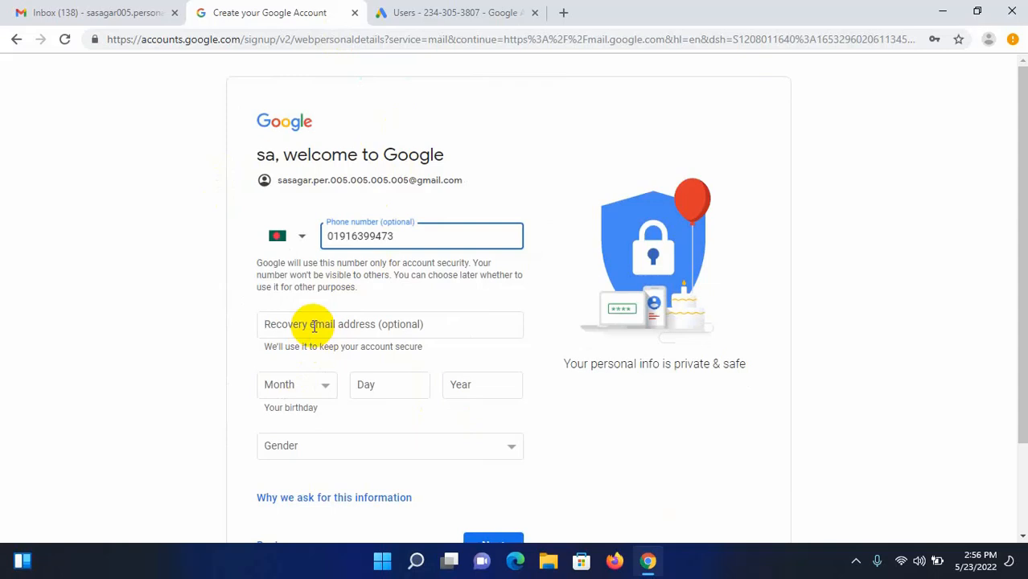
- Enter a recovery email address in the new account's personal details
scroll(314, 325, down, 3)
scroll(314, 333, up, 3)
click(314, 322)
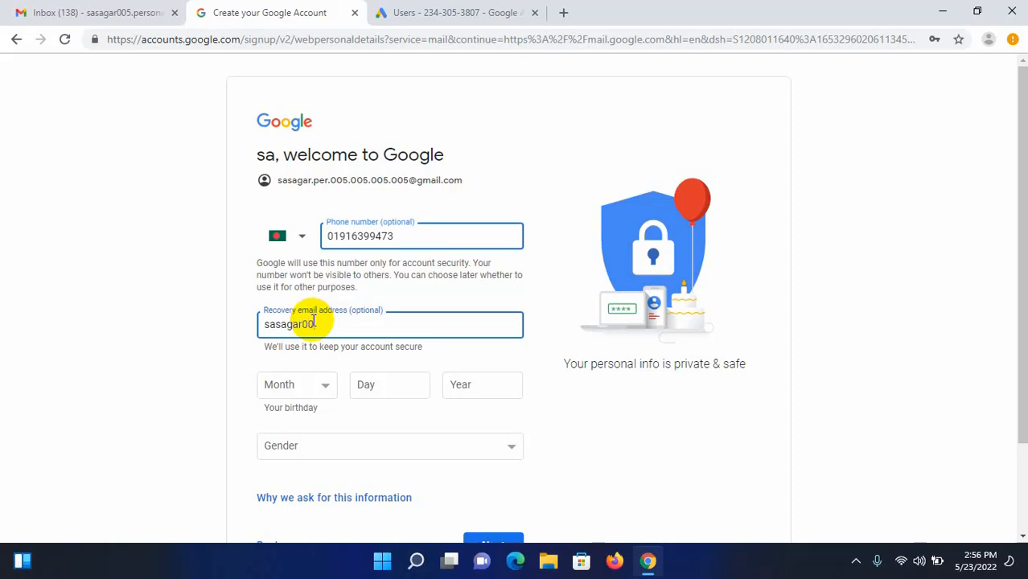
- Fill in the month, day and year of the account holder's birthday
click(314, 385)
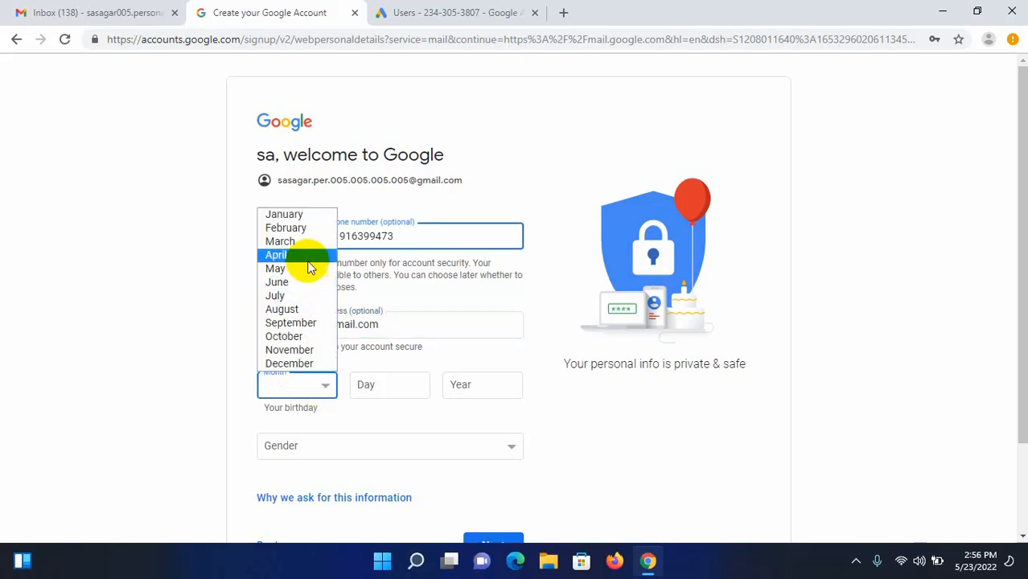
click(294, 229)
click(361, 385)
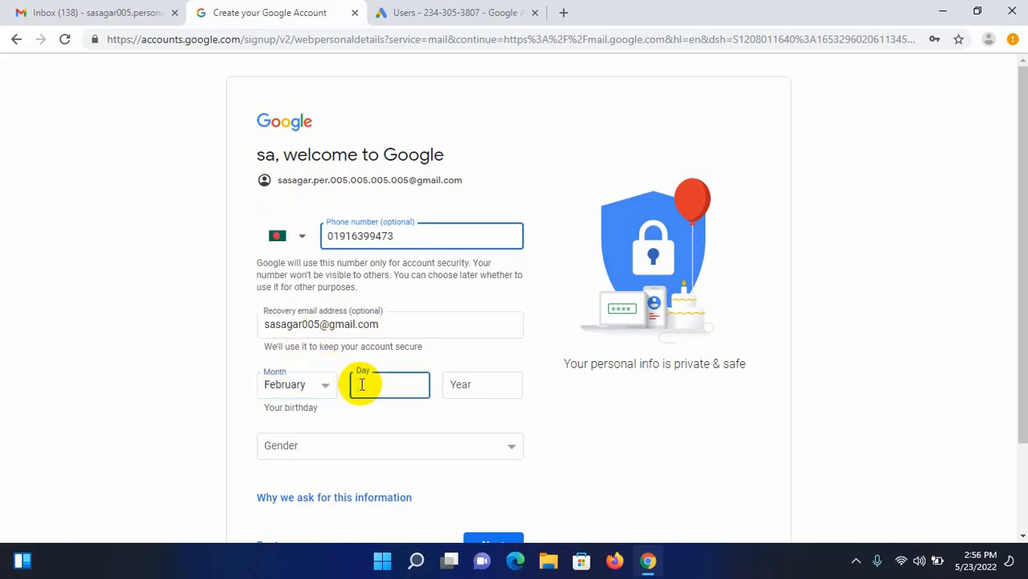
text(23)
click(474, 387)
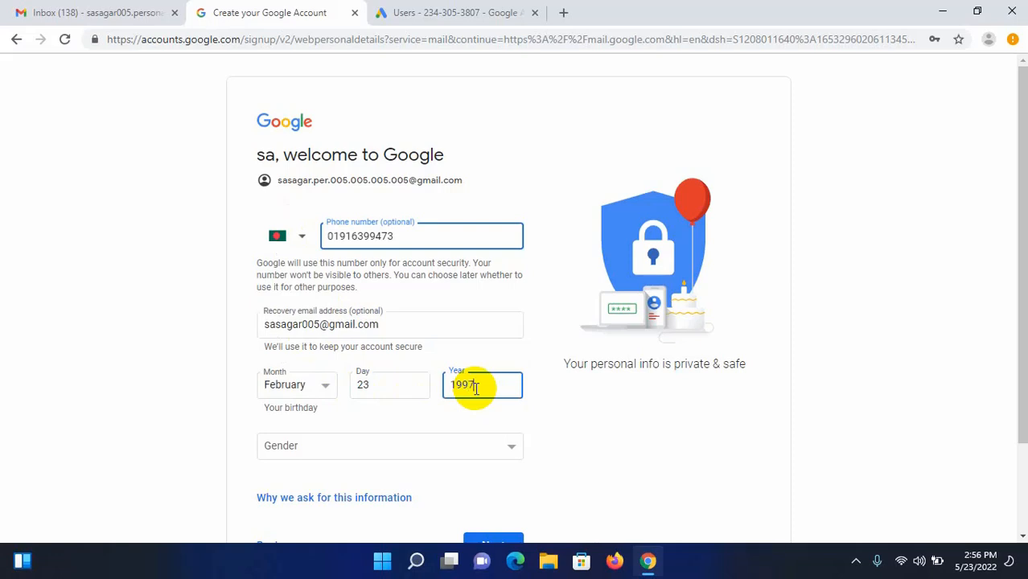
text(1997)
- Set the gender to Male and submit the personal details
scroll(475, 388, down, 2)
click(461, 335)
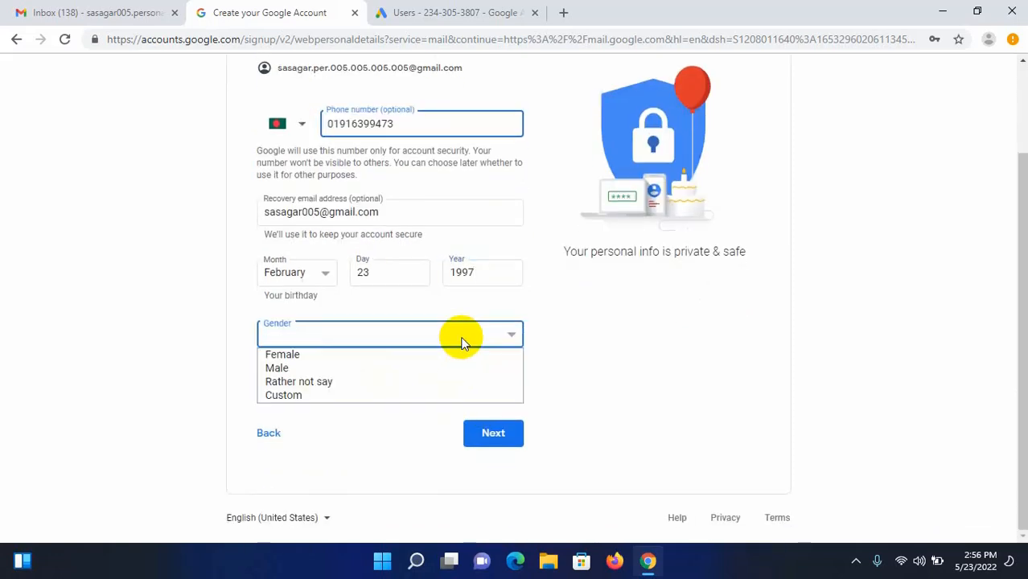
click(344, 369)
click(493, 433)
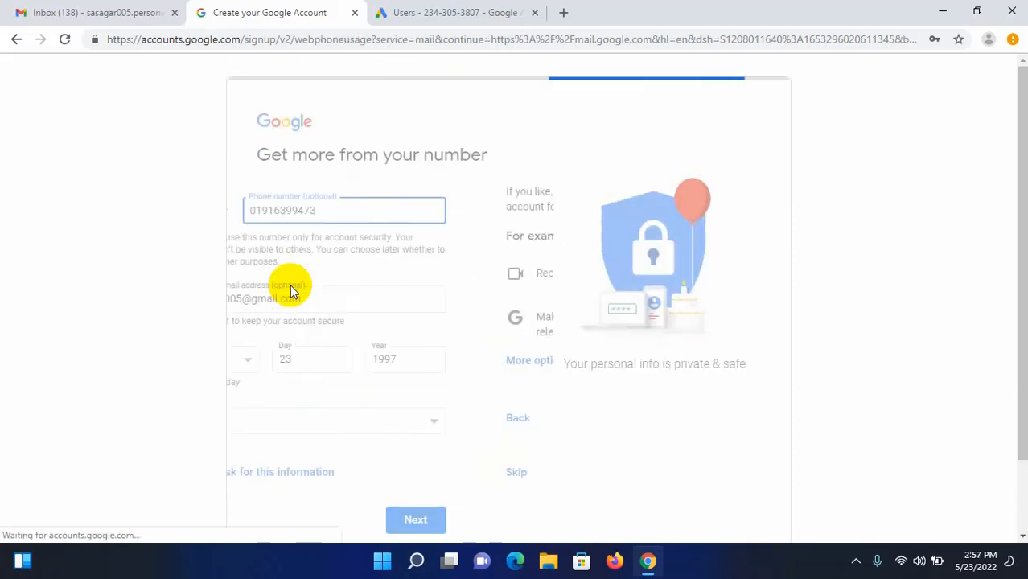
- Allow the phone number to be used across Google services and agree to the privacy and terms
scroll(372, 356, down, 1)
click(466, 432)
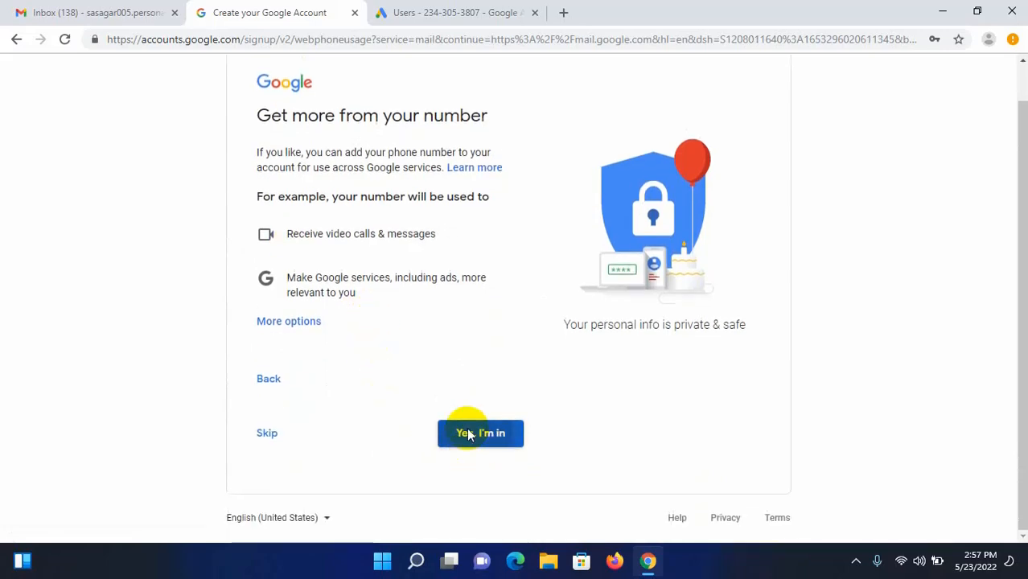
scroll(397, 356, down, 12)
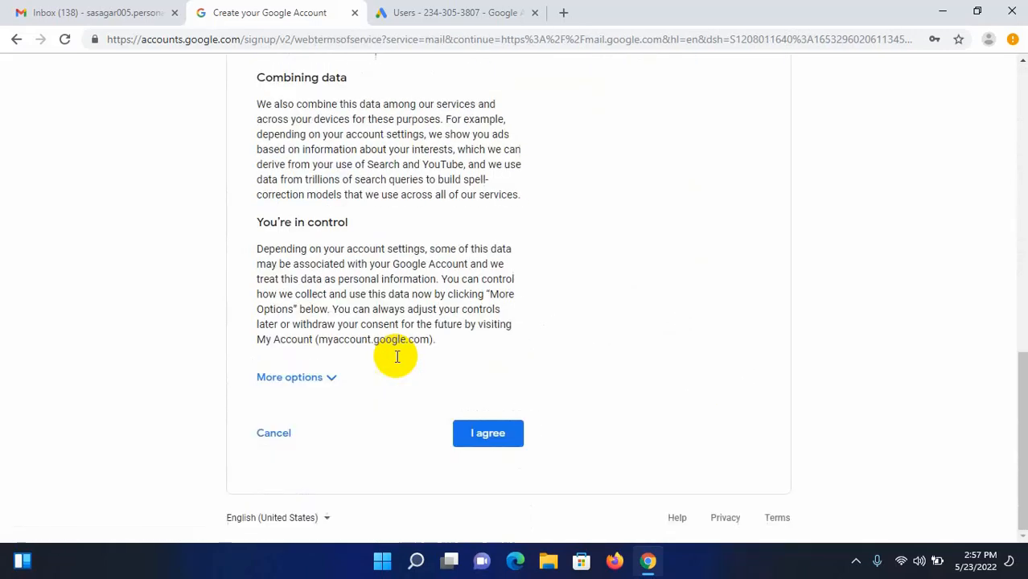
click(514, 432)
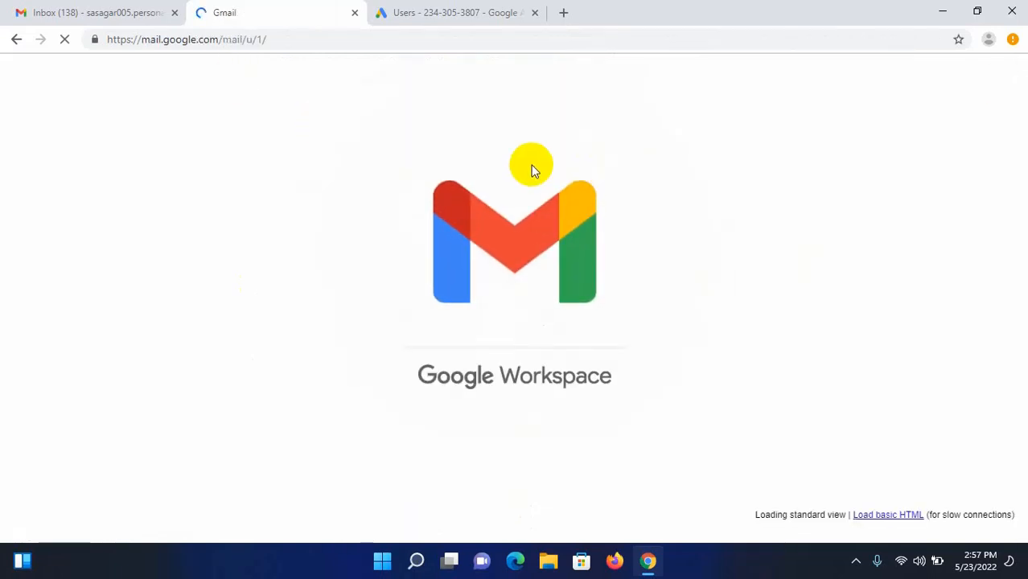
- Copy the new account's email address from its Gmail account details
click(420, 11)
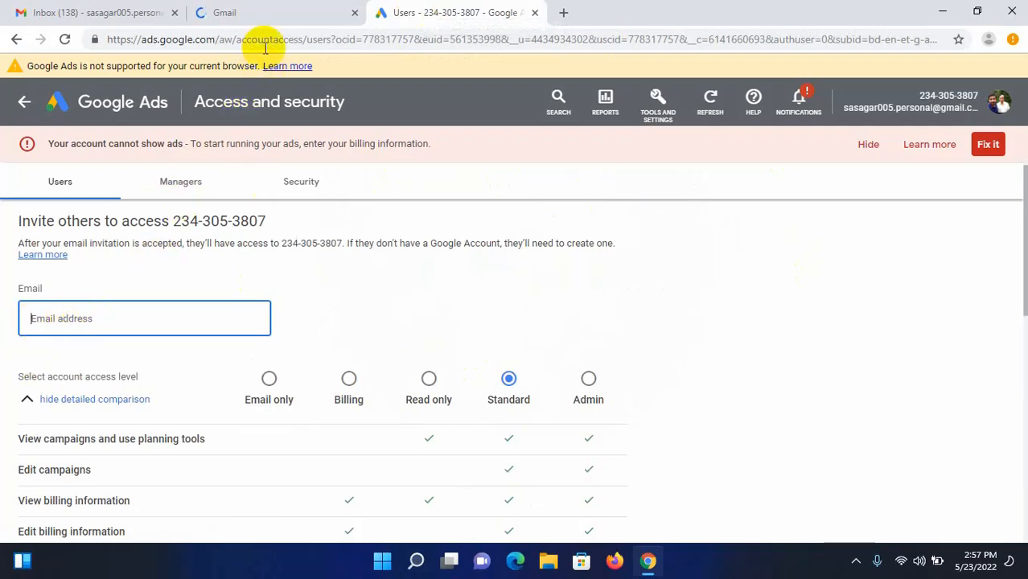
click(259, 12)
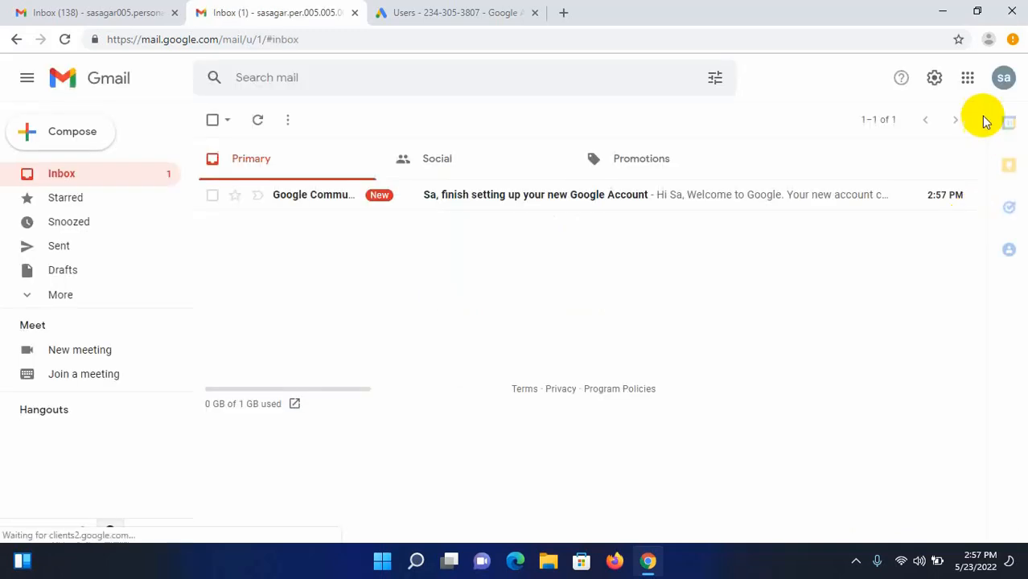
click(1000, 78)
triple_click(831, 212)
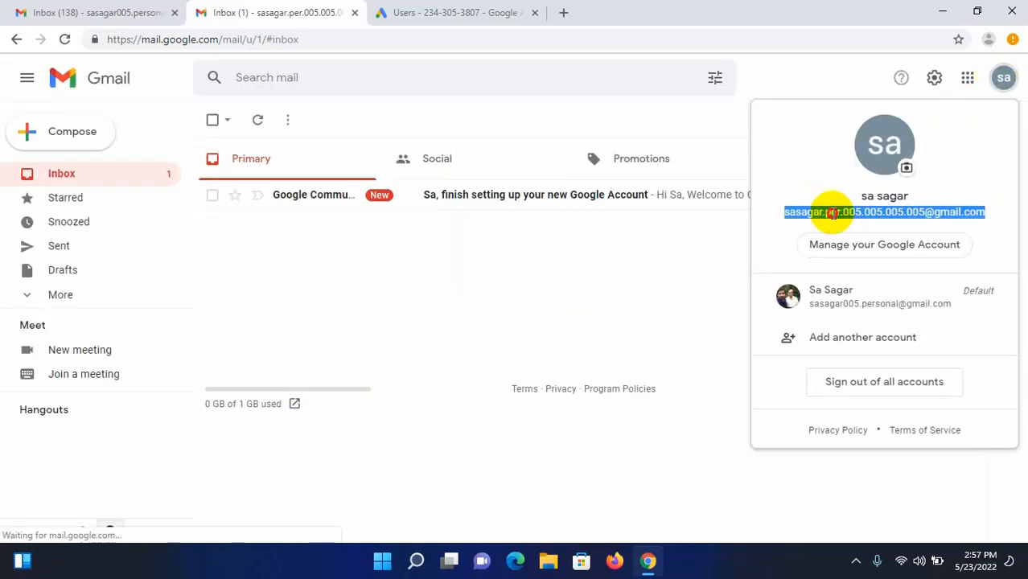
right_click(831, 212)
click(772, 226)
- Switch to Google Ads, paste the copied address as the invitee's email and send the invitation with Standard access
click(452, 12)
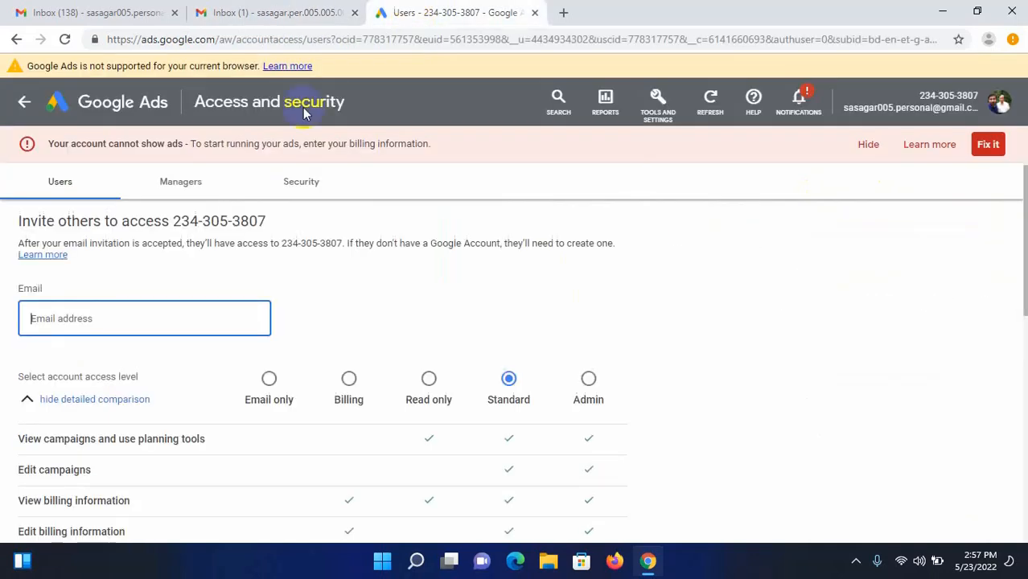
right_click(114, 314)
click(151, 197)
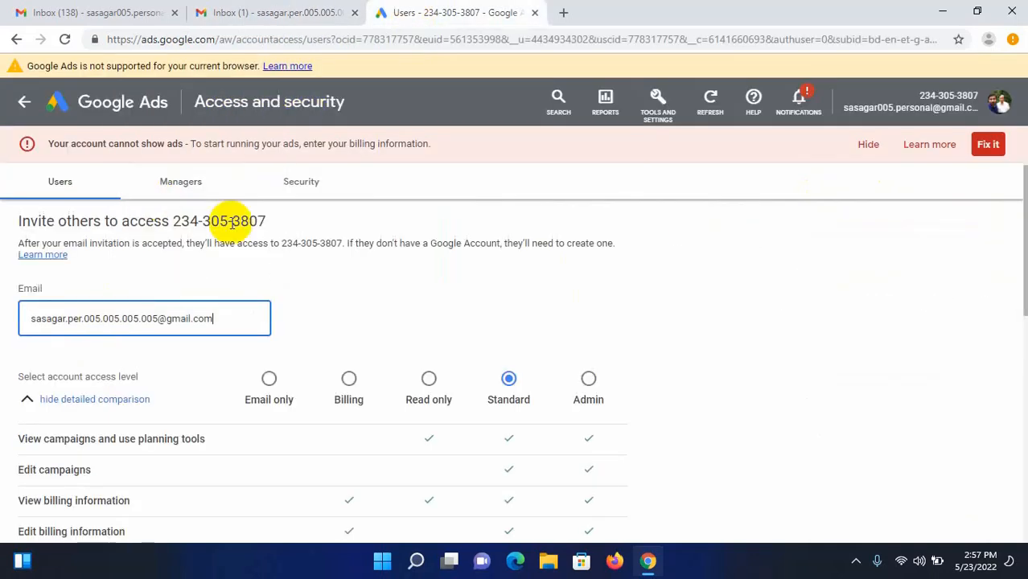
scroll(235, 230, down, 3)
scroll(235, 230, down, 3)
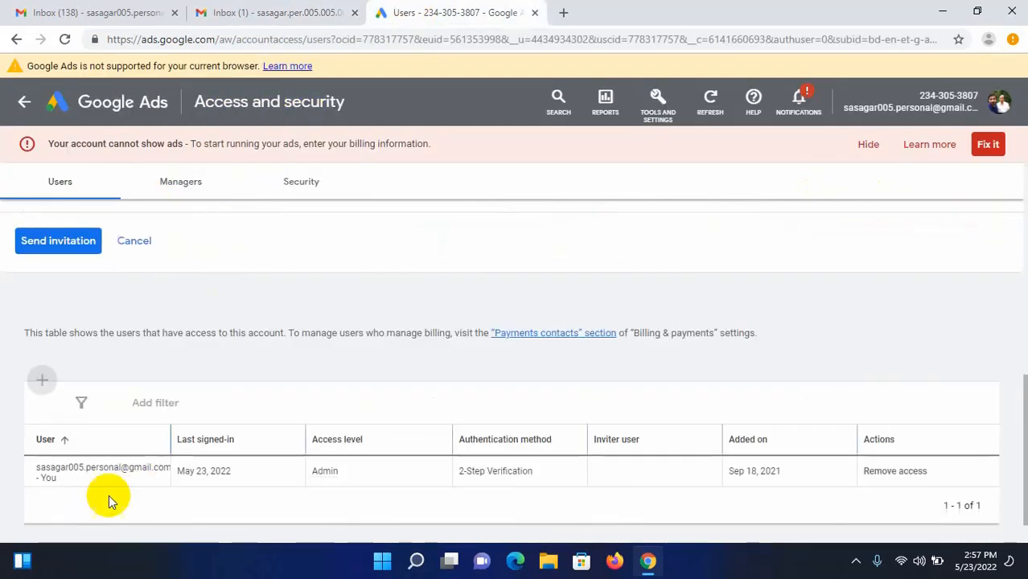
click(85, 246)
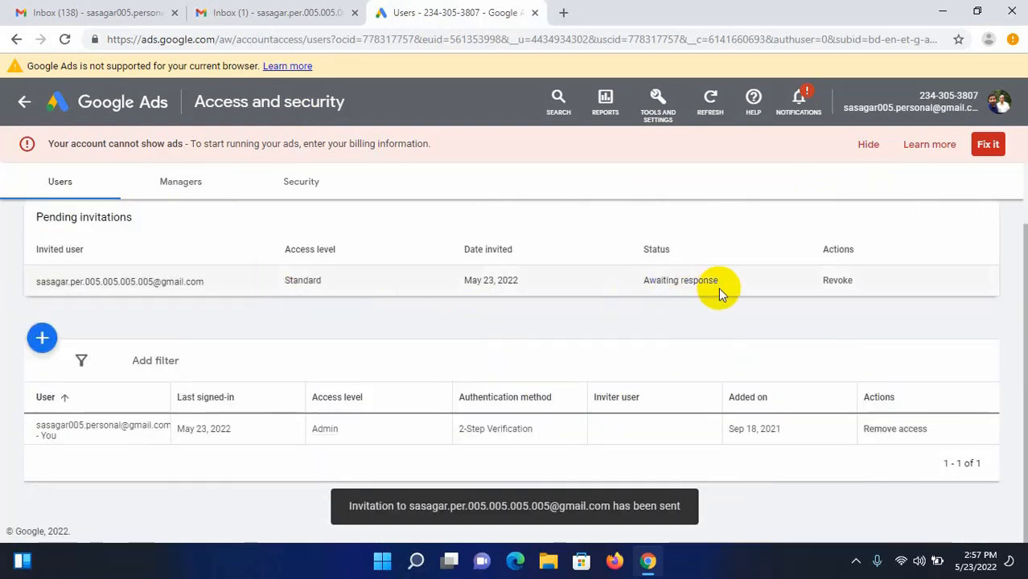
- Switch to the new Gmail inbox, look for the invitation in its reloaded categories and dismiss the Get started with Gmail card
click(254, 16)
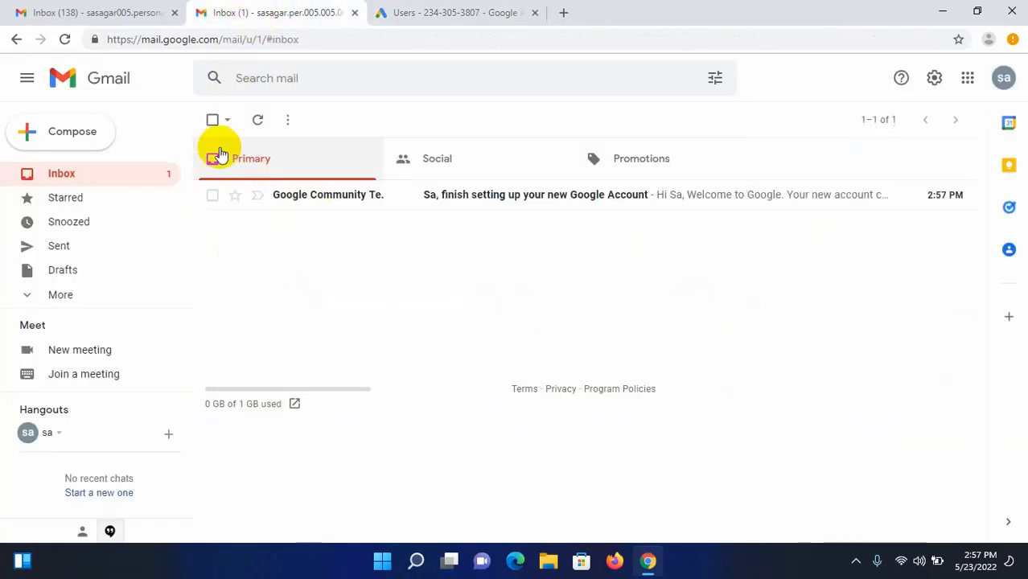
click(66, 38)
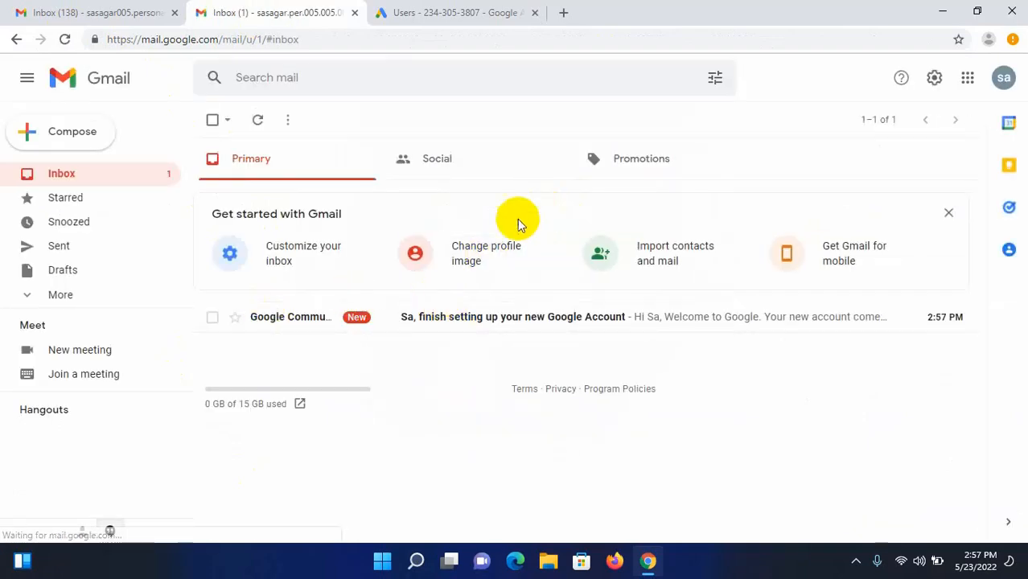
click(455, 158)
click(636, 158)
click(349, 171)
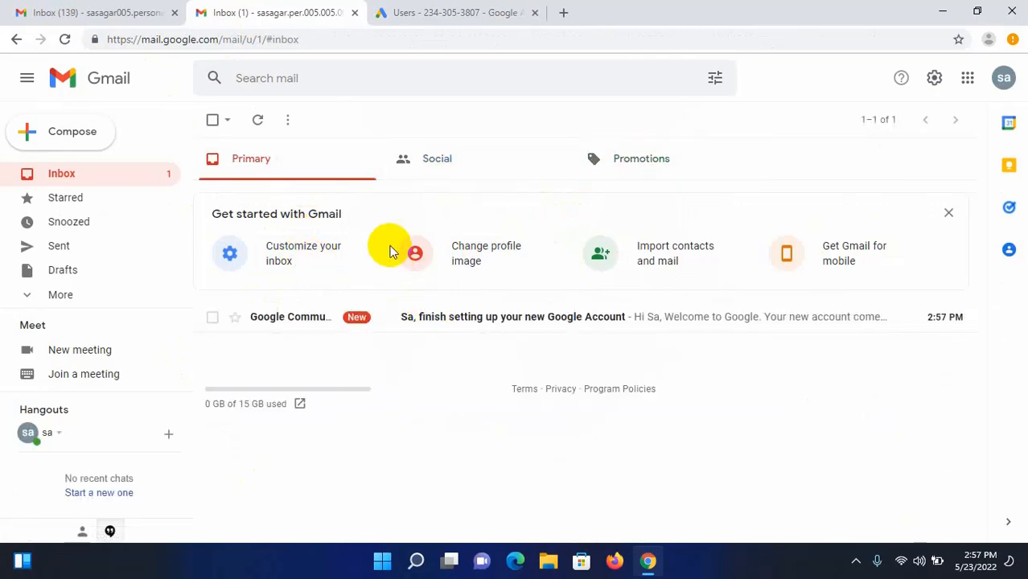
click(949, 213)
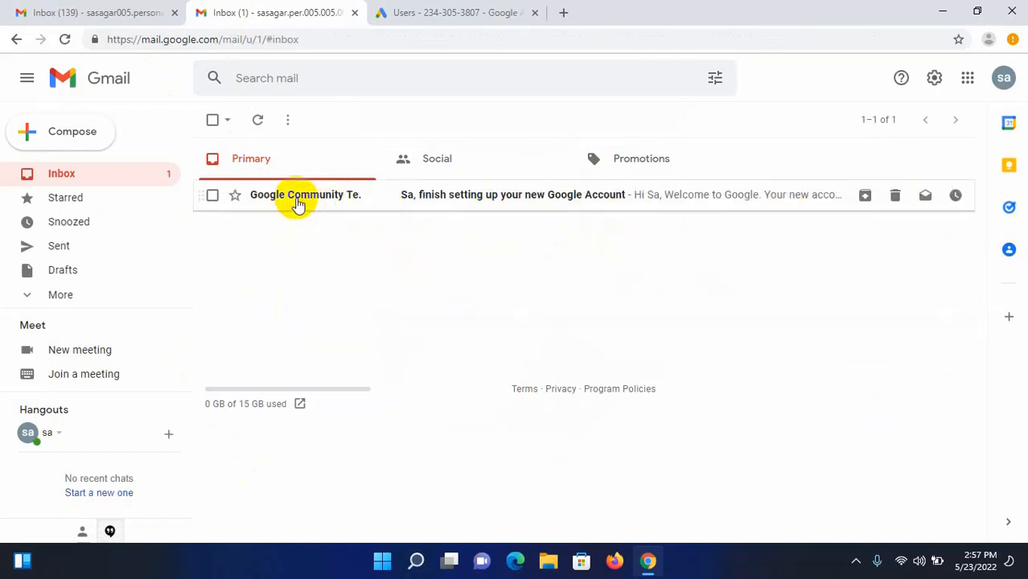
- Check the Spam folder for the invitation email and return to the inbox
click(37, 294)
scroll(99, 271, down, 2)
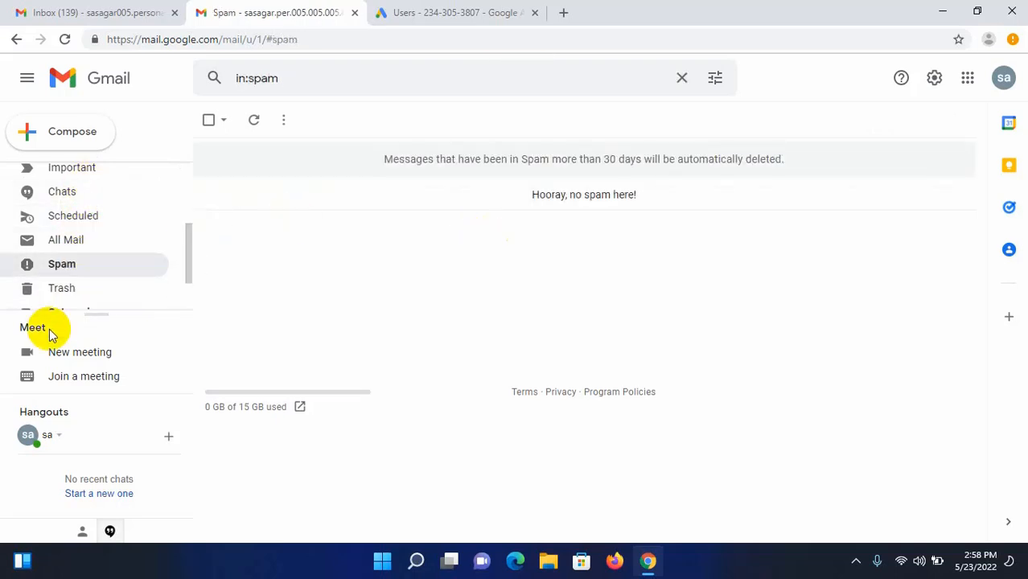
scroll(46, 287, up, 3)
click(89, 173)
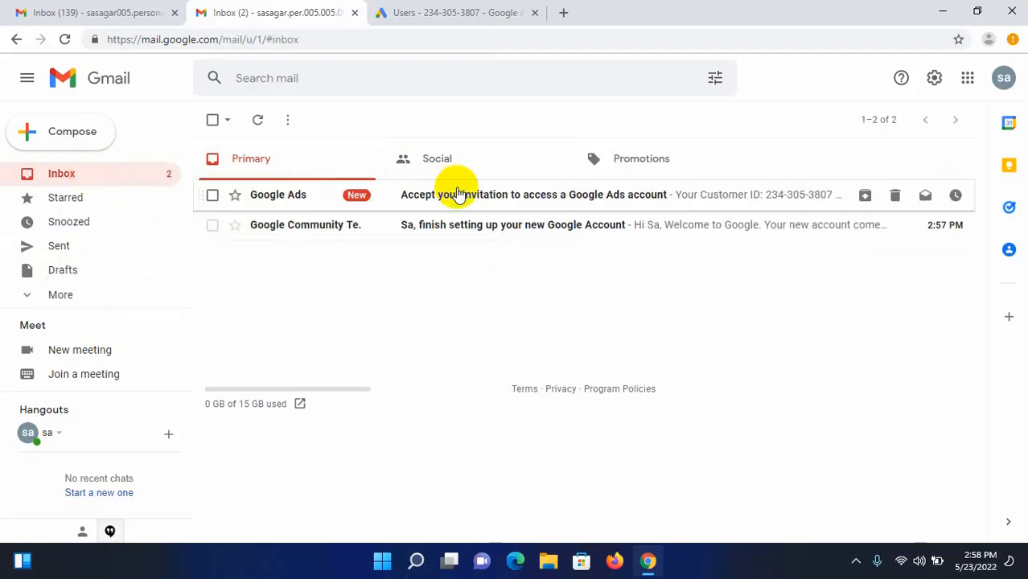
- Open the Google Ads invitation email, accept the invitation, continue to the account and read the 2-Step Verification notice
click(457, 193)
scroll(471, 383, down, 3)
click(471, 403)
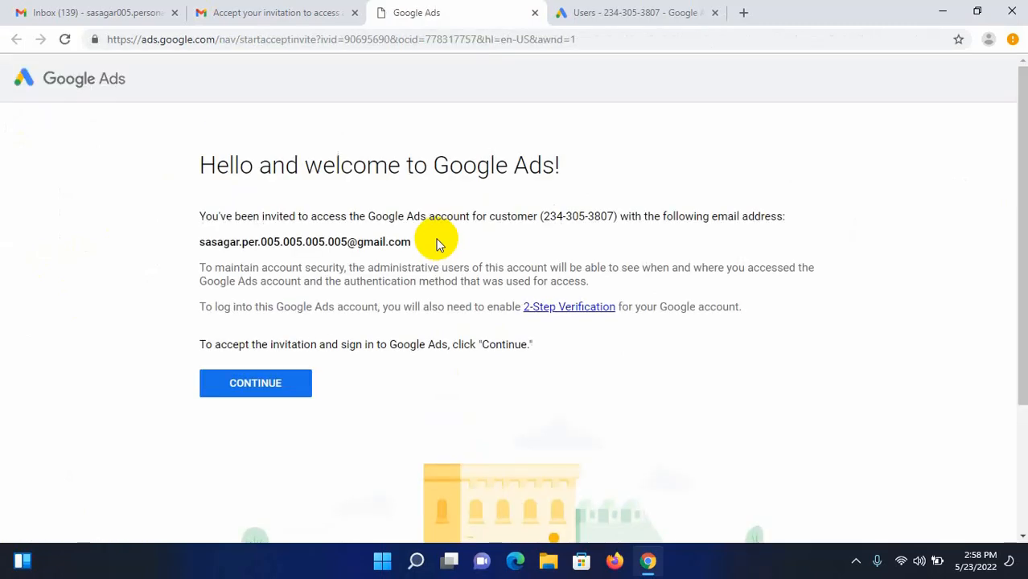
click(241, 388)
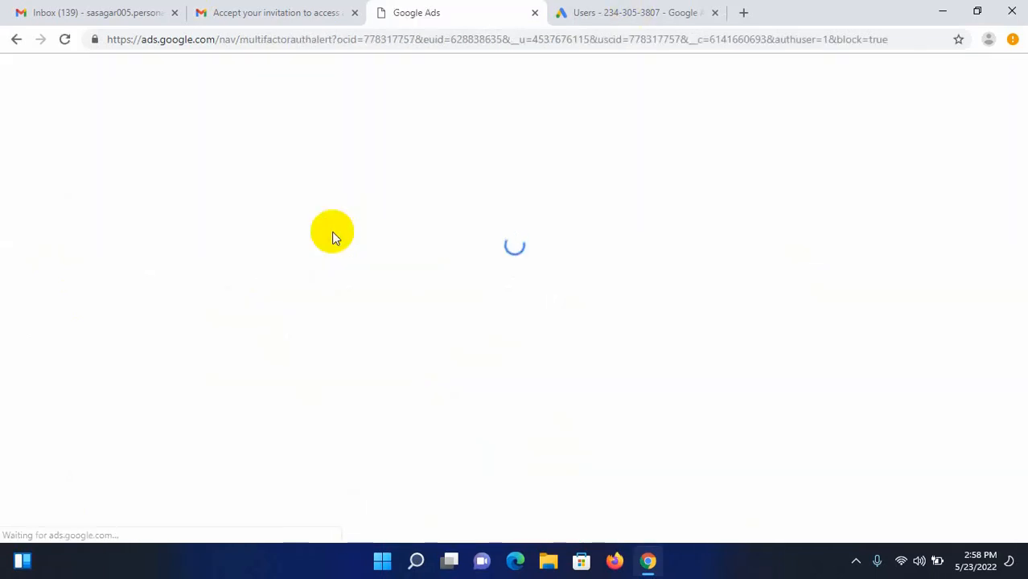
scroll(424, 268, down, 1)
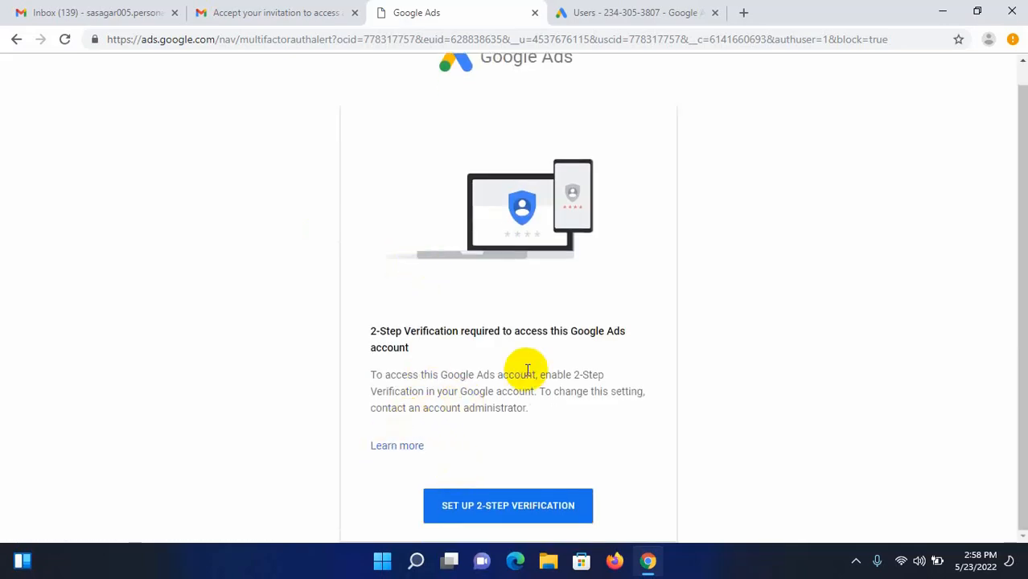
scroll(528, 372, up, 1)
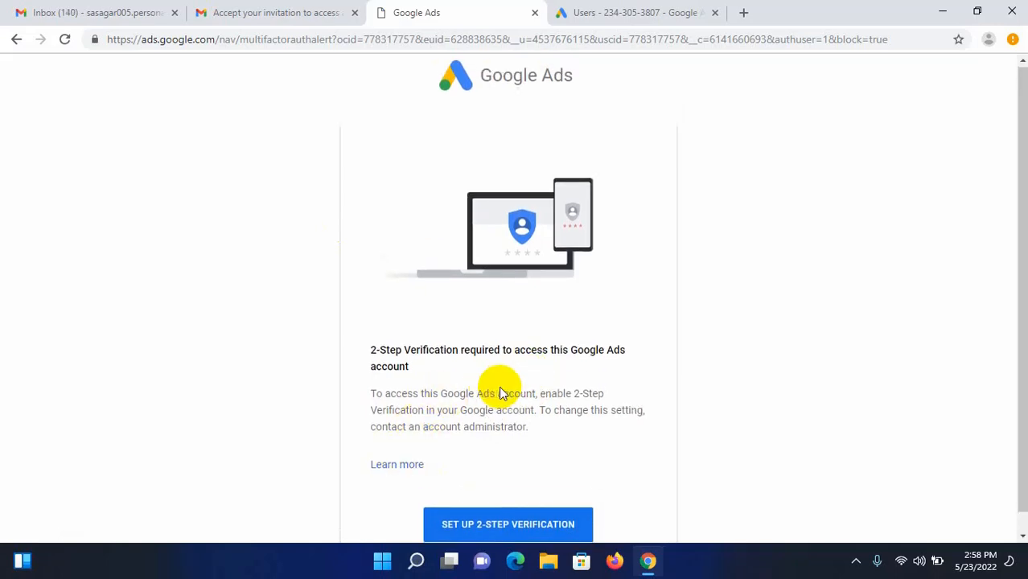
scroll(499, 389, down, 1)
scroll(507, 391, up, 1)
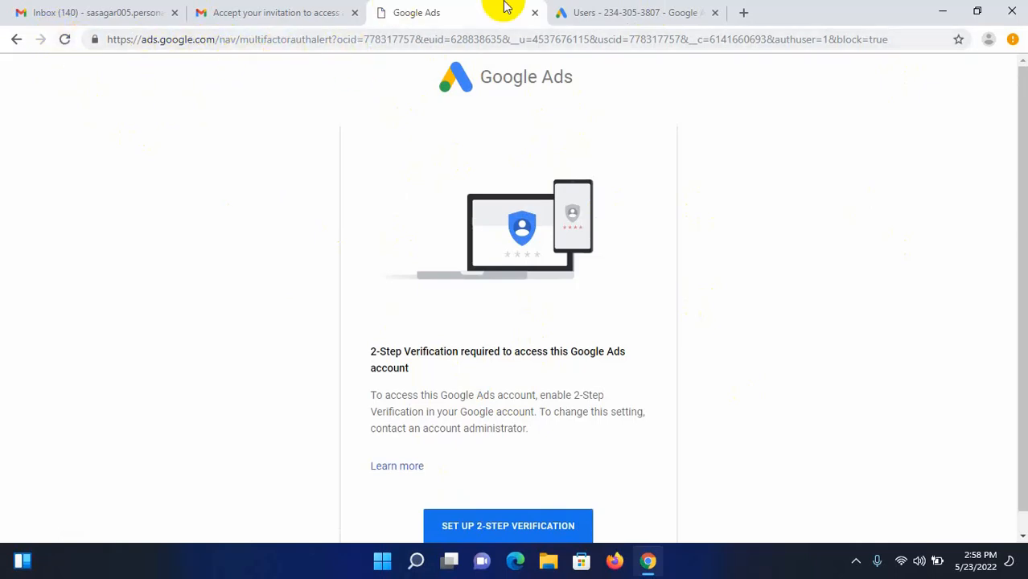
- Switch to the Google Ads users list and reload it to check the invited user's access
click(624, 12)
click(66, 39)
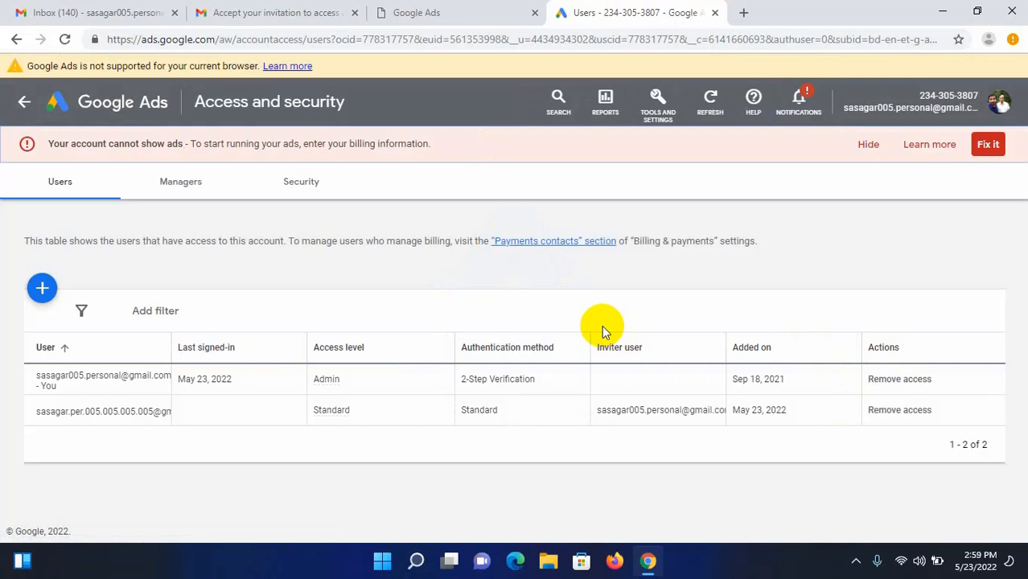
- Start the 2-Step Verification setup from the invitation's access page and submit the Google account password
click(419, 13)
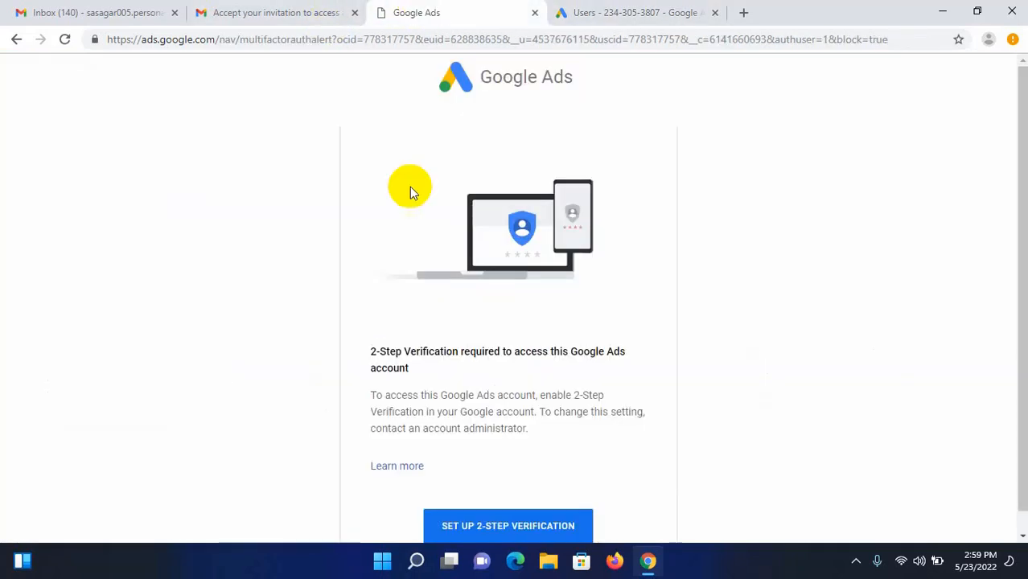
scroll(509, 488, down, 1)
click(471, 505)
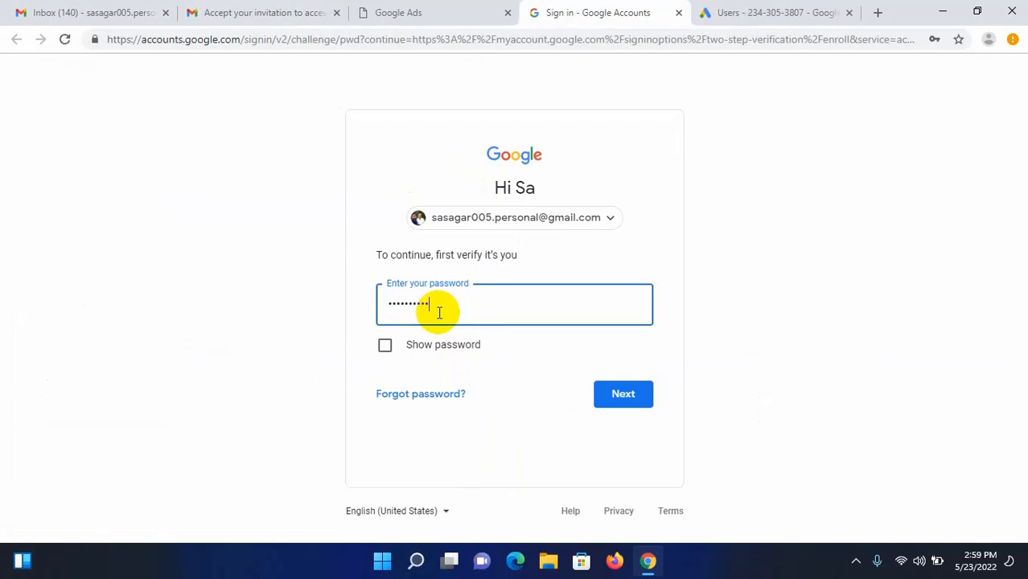
click(621, 393)
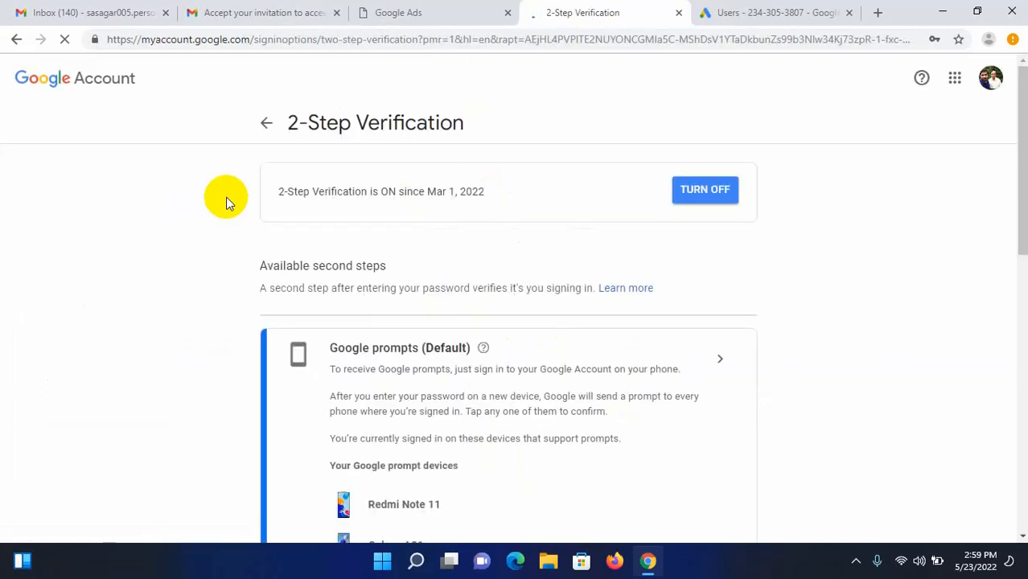
- Review the available second steps and turn off 2-Step Verification for the Google account
scroll(554, 242, down, 7)
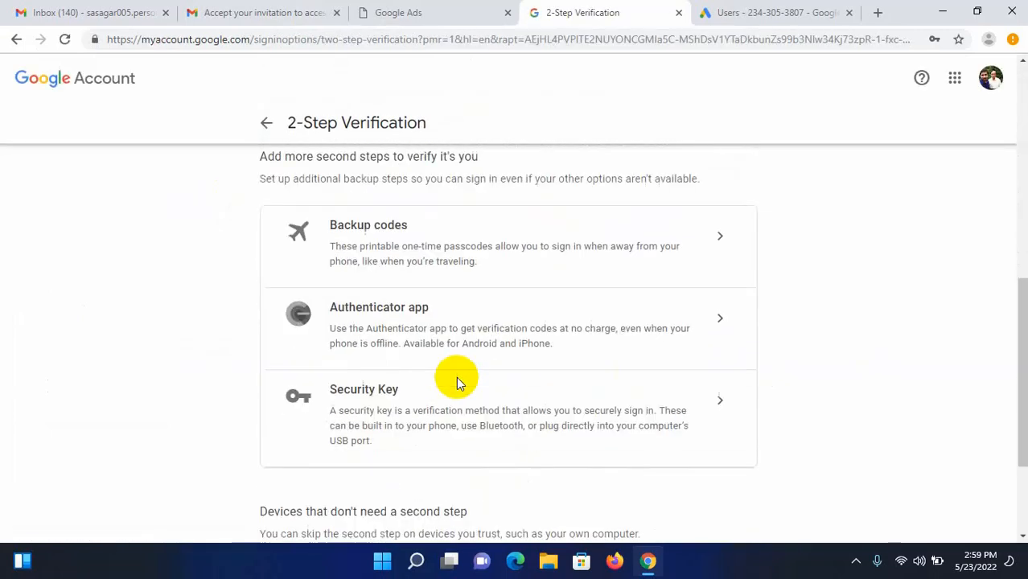
scroll(457, 376, down, 2)
scroll(456, 376, up, 8)
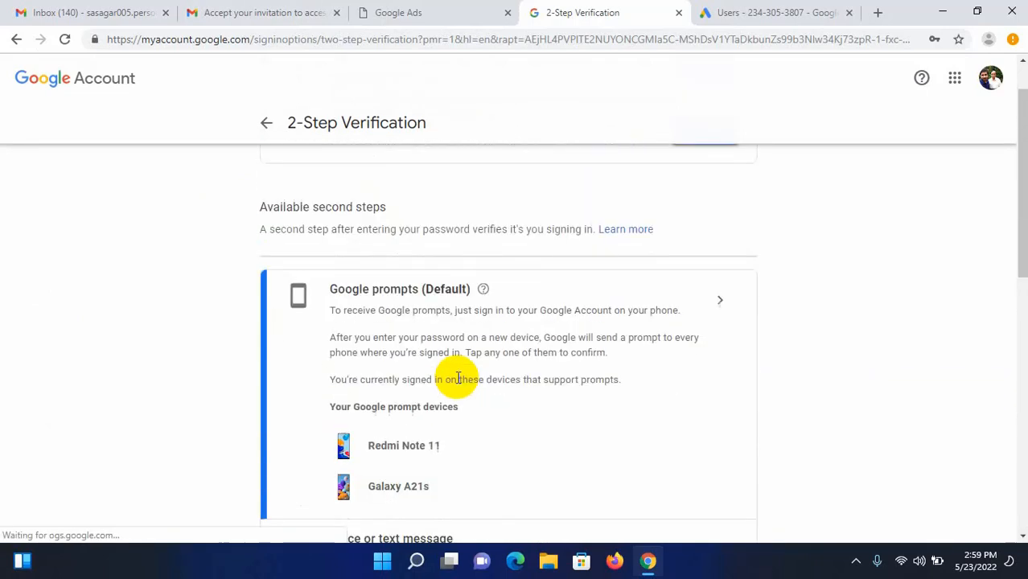
scroll(456, 378, up, 1)
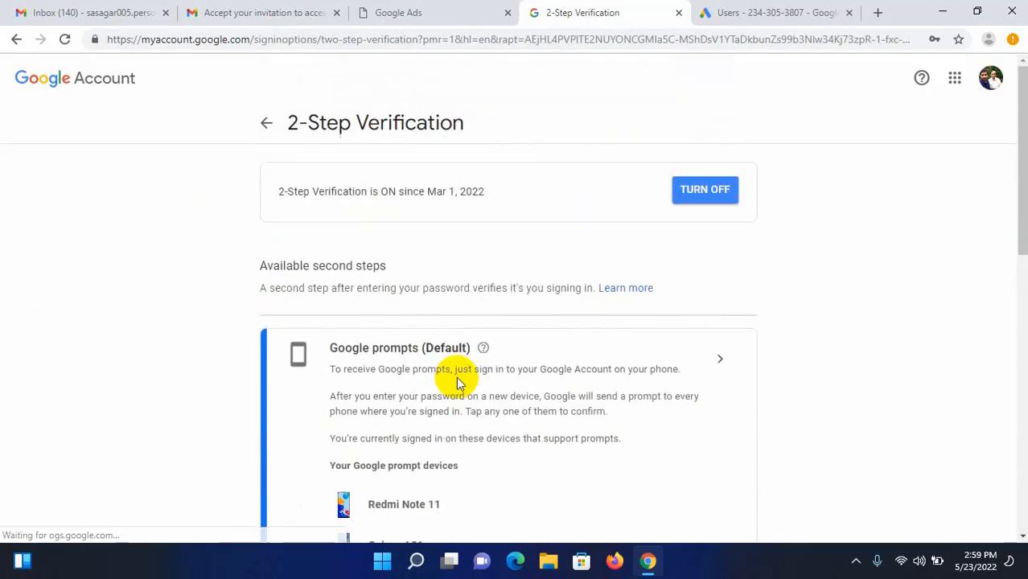
click(701, 197)
click(592, 343)
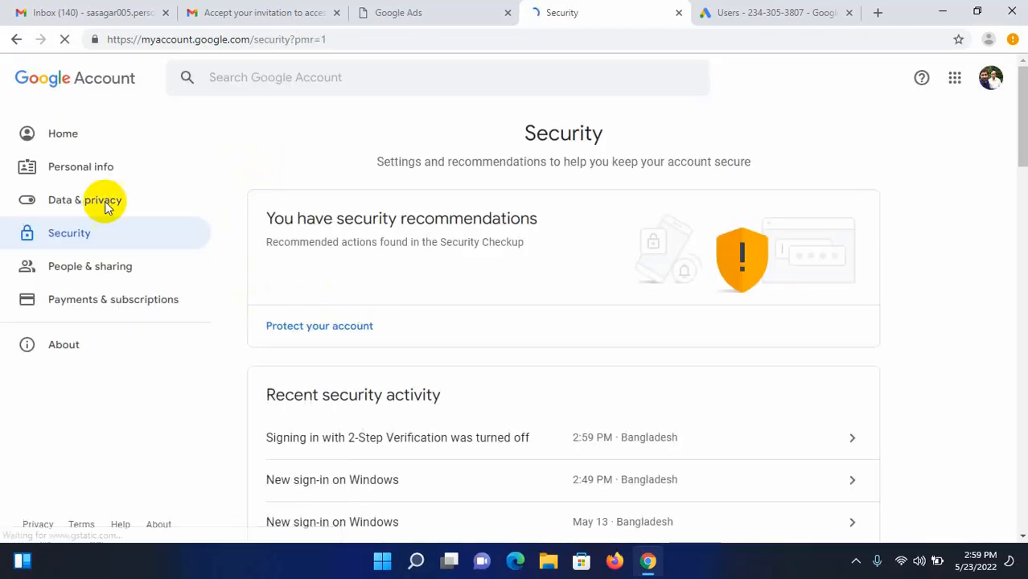
- Reload the Google Ads 2-Step Verification notice to recheck access and close that page
click(425, 10)
click(64, 38)
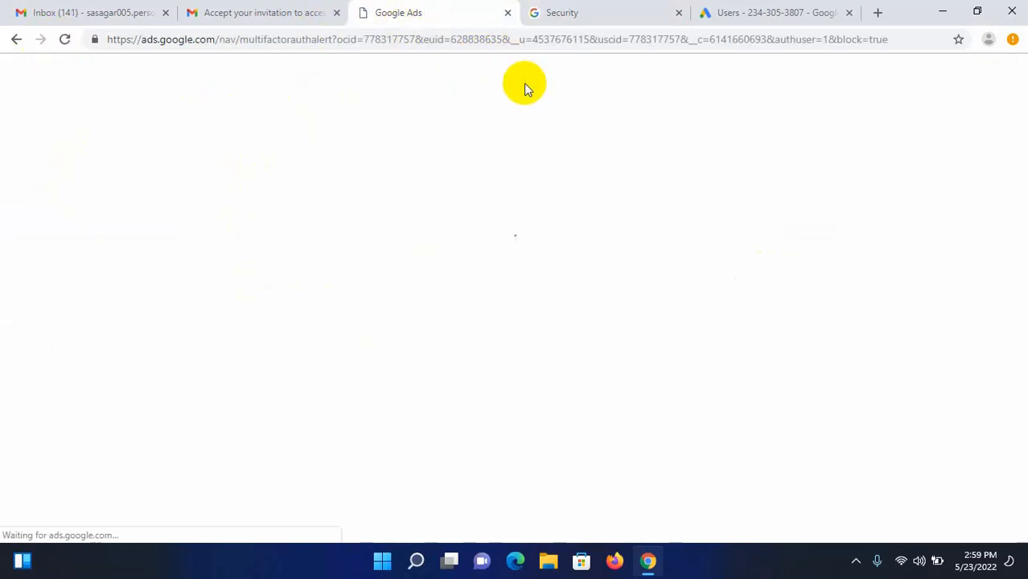
click(507, 12)
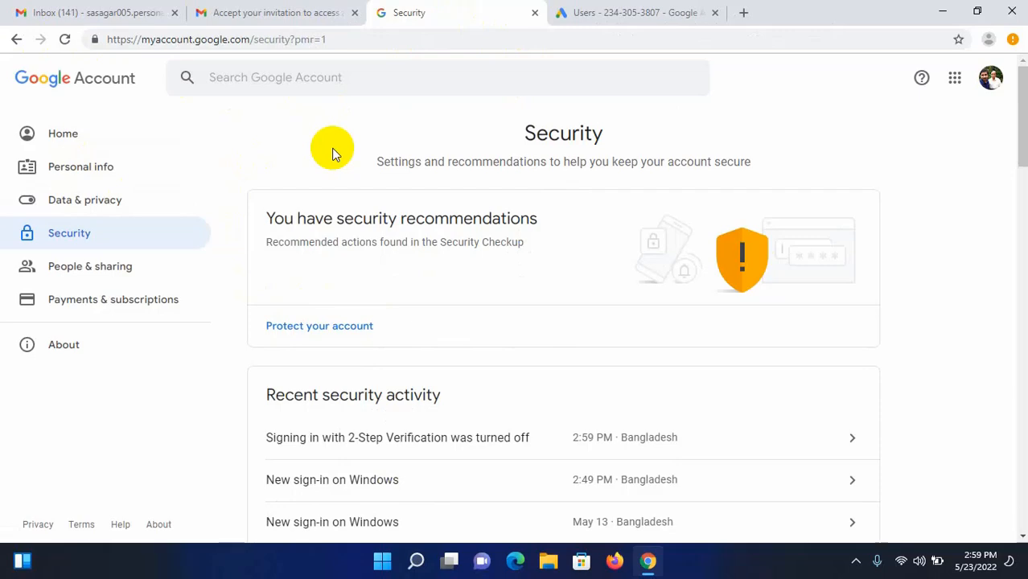
- Revisit the invitation email, switch to Google Ads and reopen its Access and security page
click(238, 13)
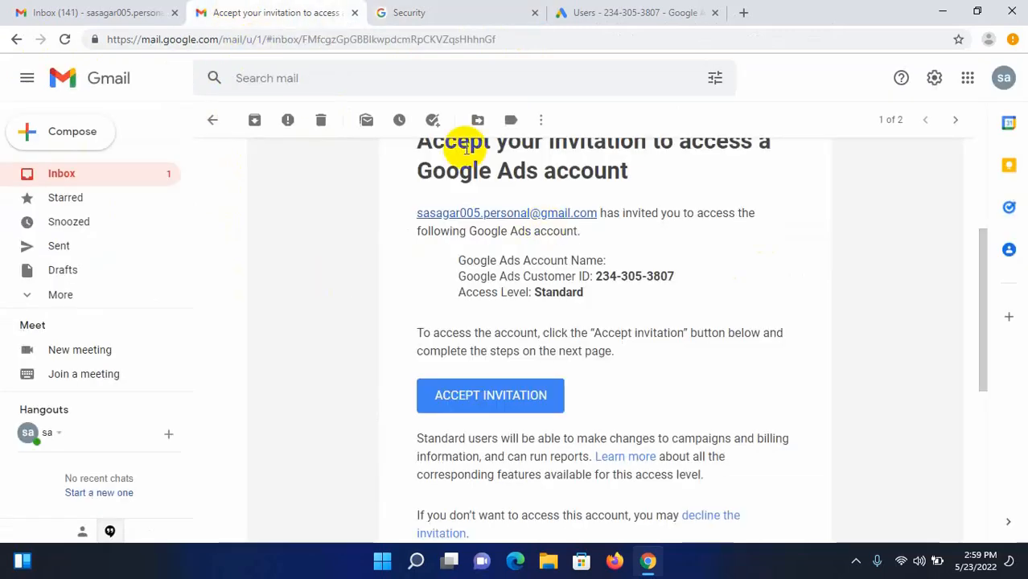
click(592, 13)
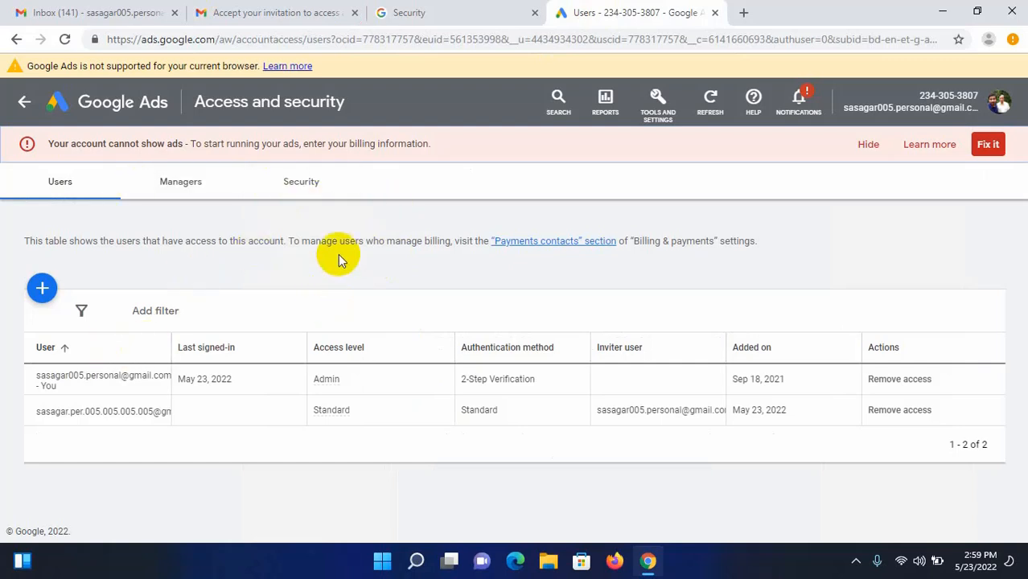
click(664, 118)
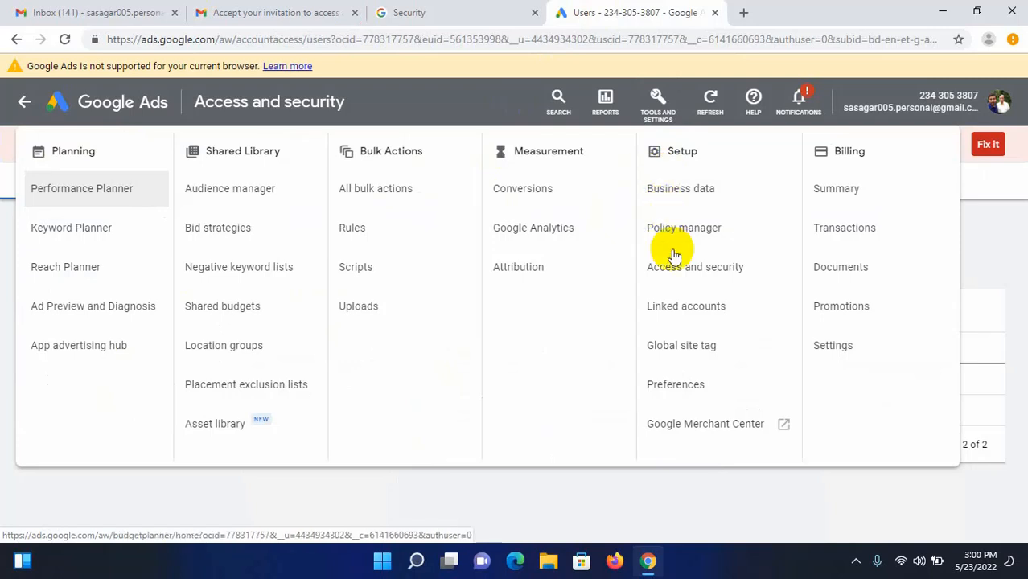
click(713, 273)
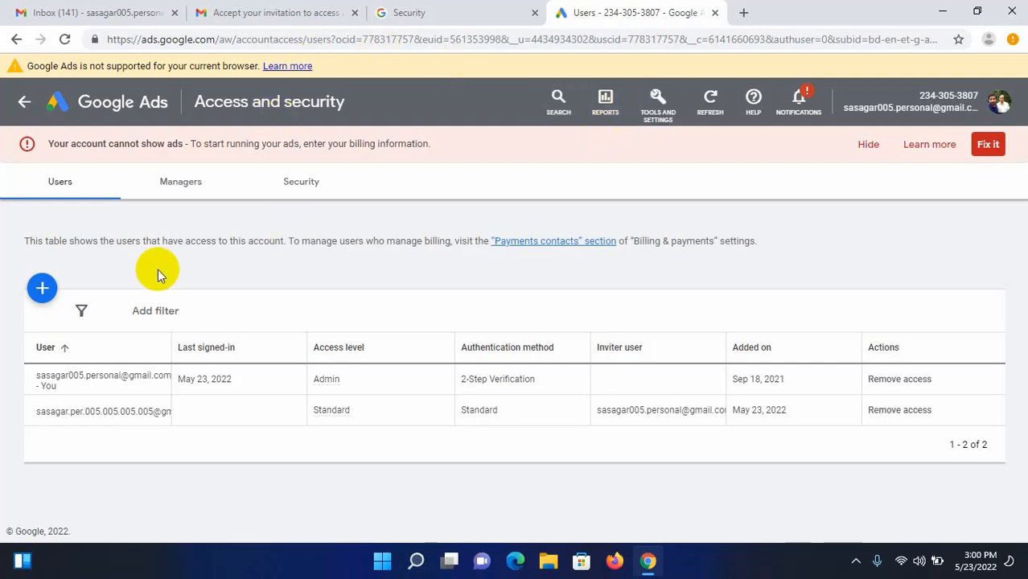
- Open a new user invitation and review the detailed comparison of account access levels
click(42, 288)
scroll(486, 334, down, 2)
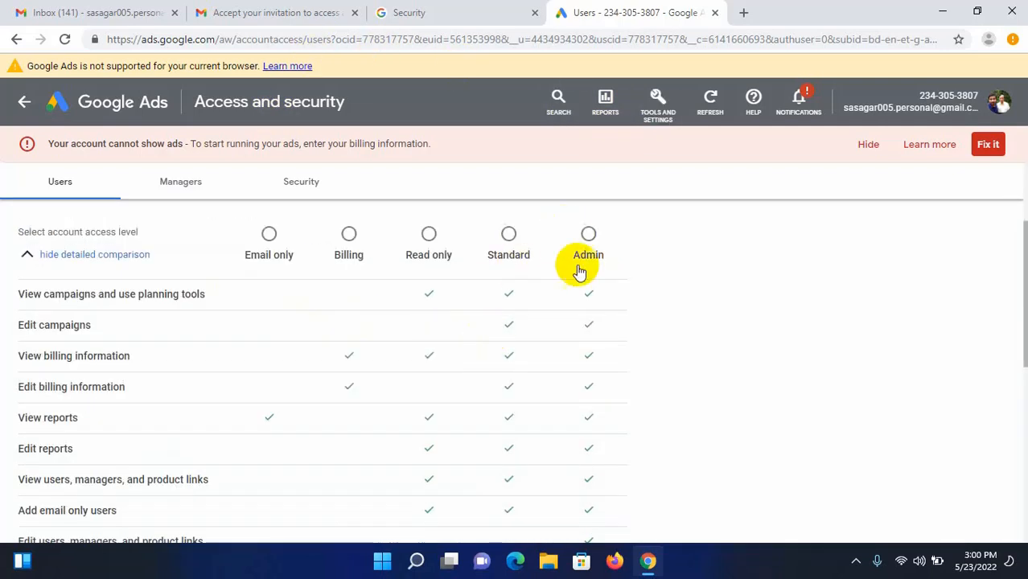
scroll(590, 241, down, 2)
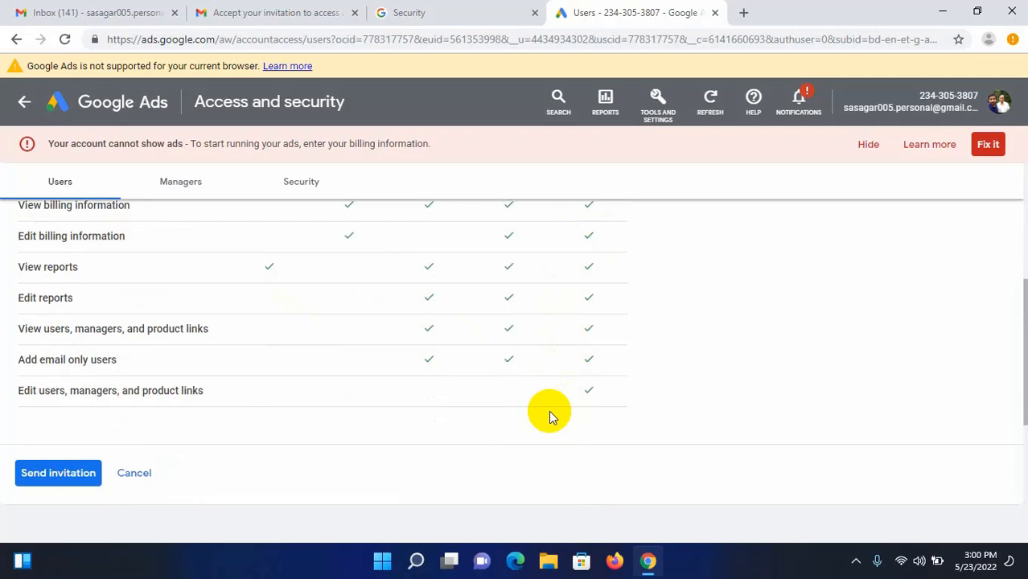
scroll(547, 410, up, 4)
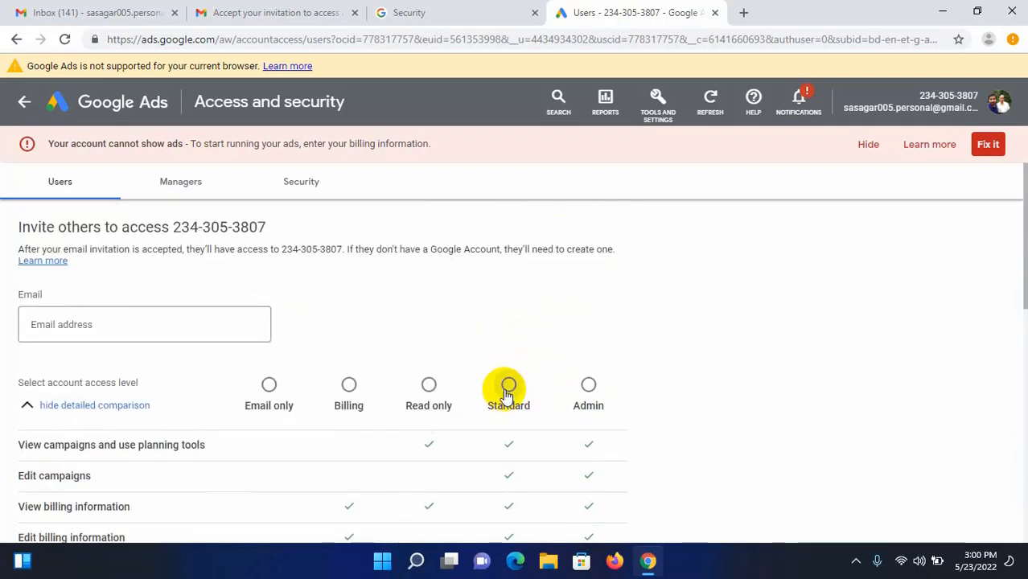
- Select Standard access in the invitation form and try entering the invitee's email without sending it
click(508, 388)
click(97, 324)
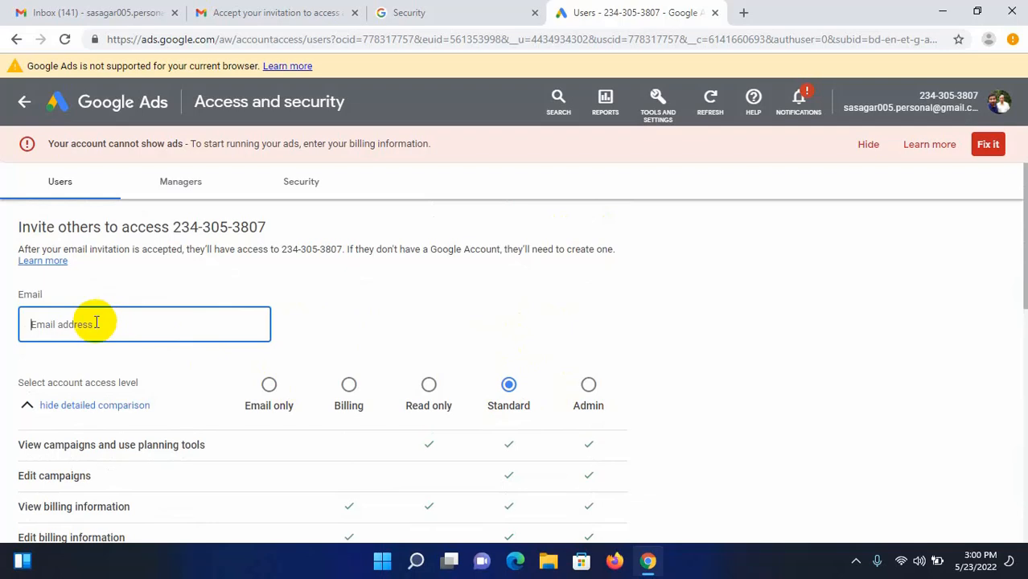
text(sasa)
key(BackSpace)
key(BackSpace)
key(BackSpace)
key(BackSpace)
scroll(95, 326, down, 4)
scroll(80, 378, down, 1)
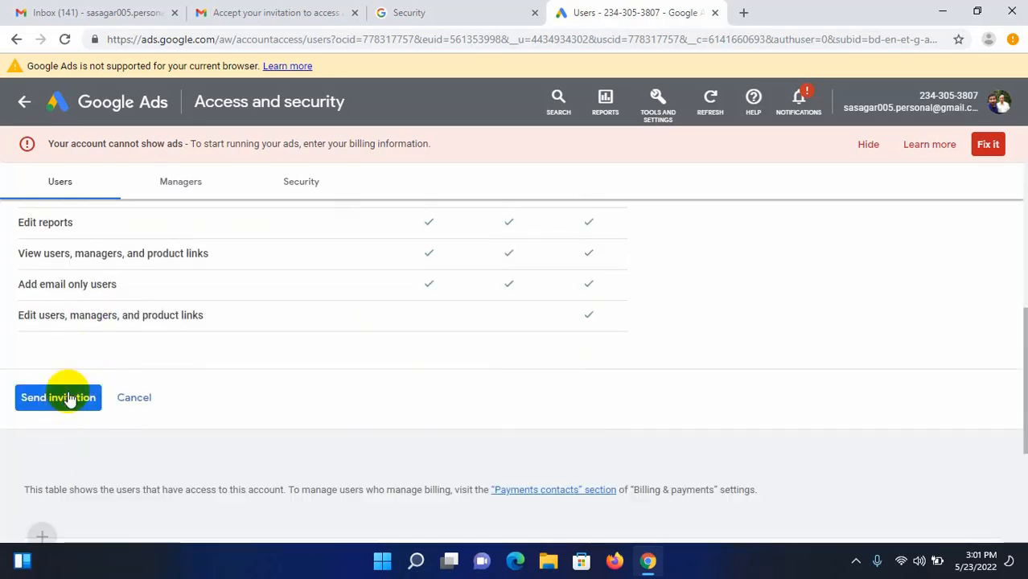
- Return to the invitation email, try accepting the invitation again and sign in to Google Ads
click(272, 17)
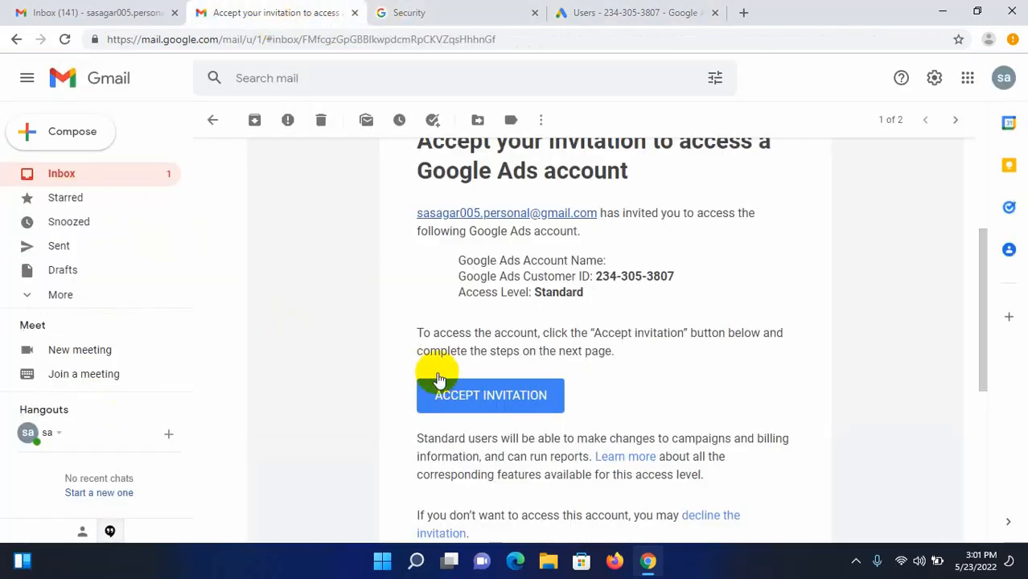
click(484, 391)
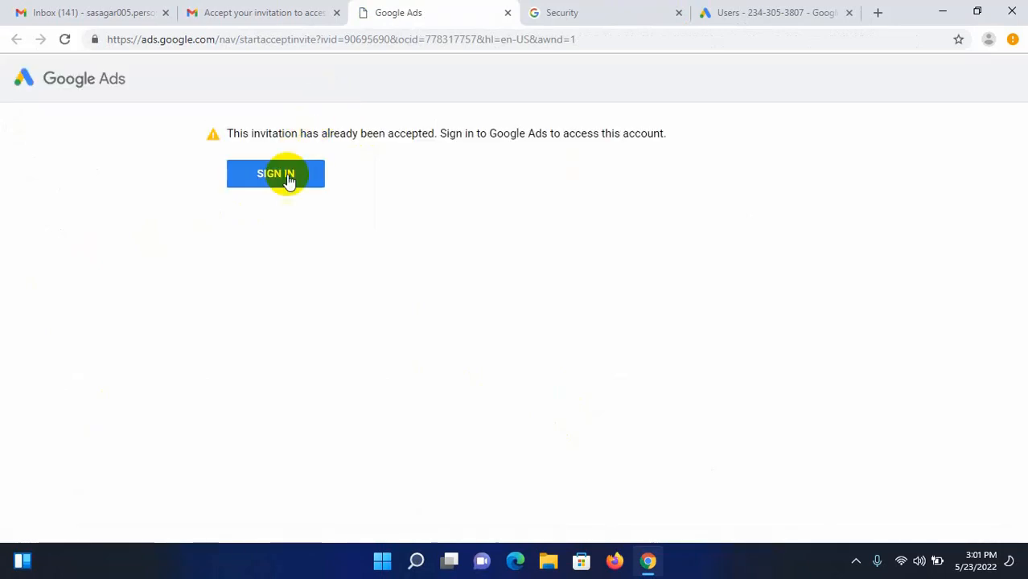
click(283, 181)
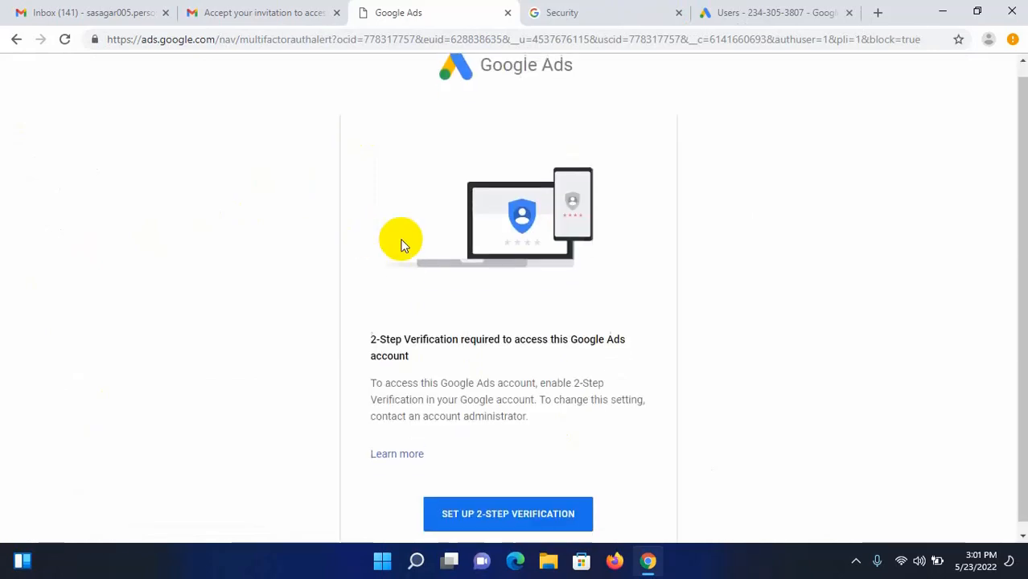
scroll(410, 297, down, 1)
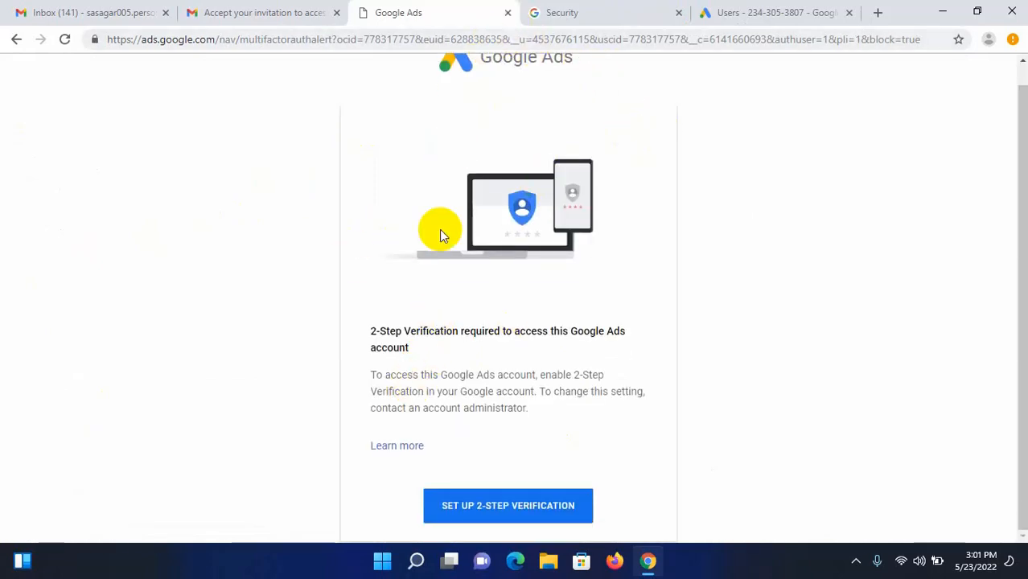
scroll(439, 232, up, 1)
- Close the Google Ads verification notice page and the Google Account Security page
click(593, 16)
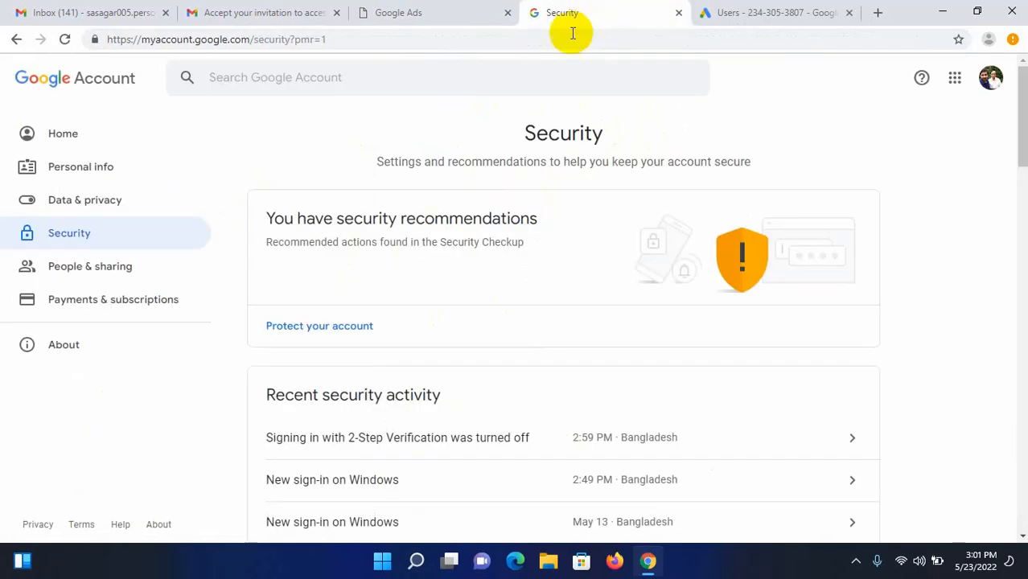
click(507, 13)
click(508, 13)
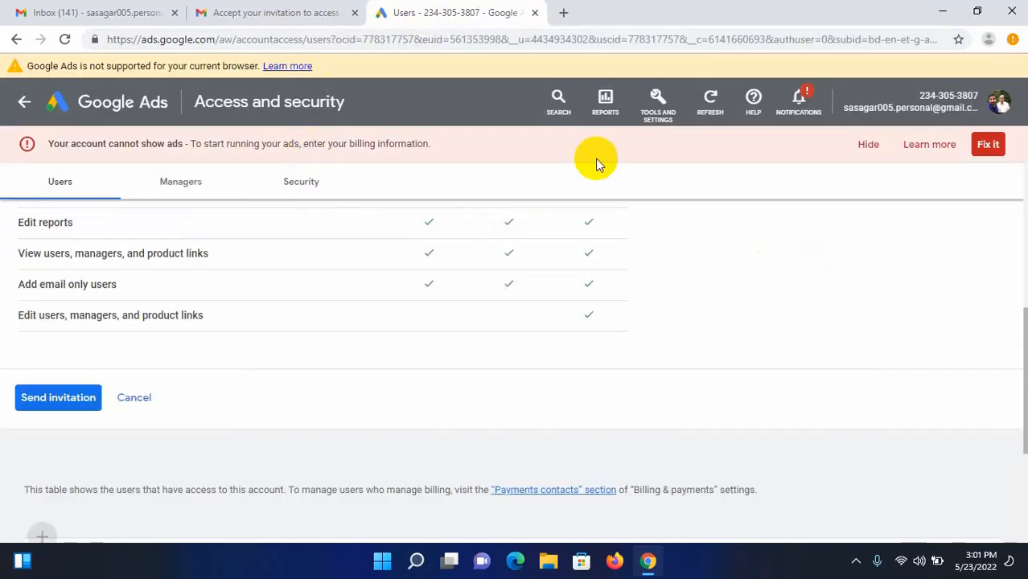
- Open Keyword Planner and start the 2-Step Verification setup from its access notice
click(666, 113)
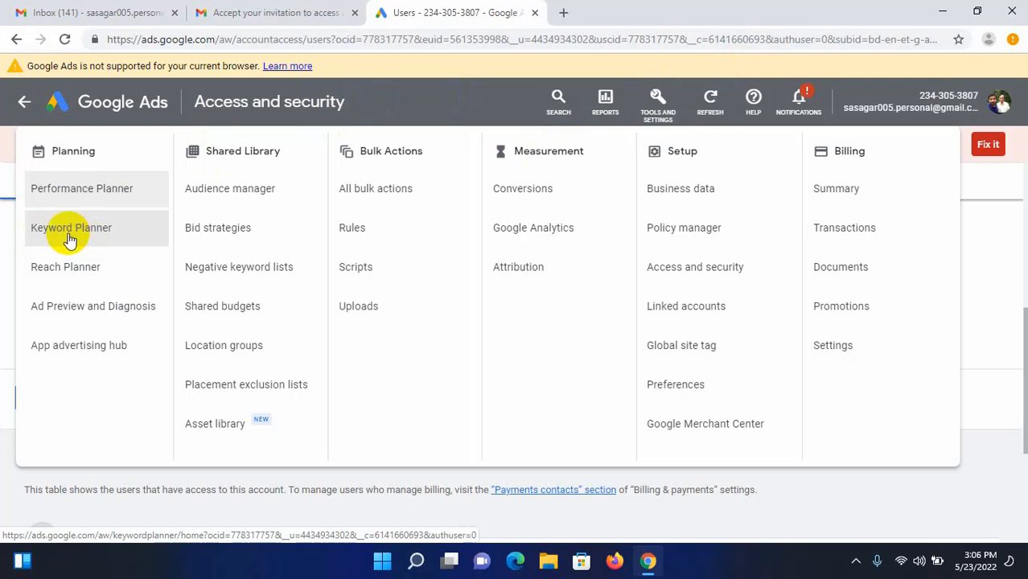
click(125, 234)
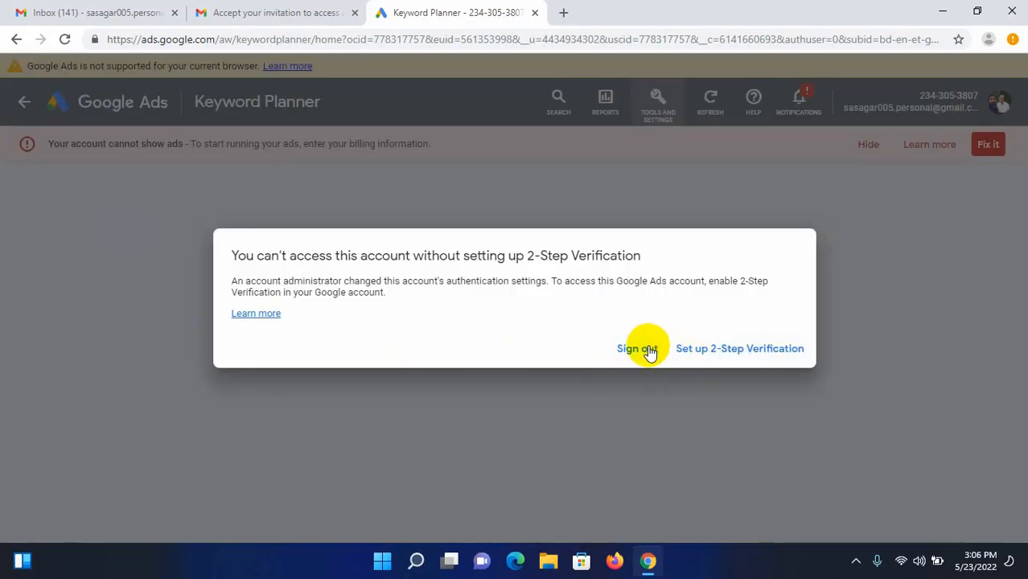
click(718, 350)
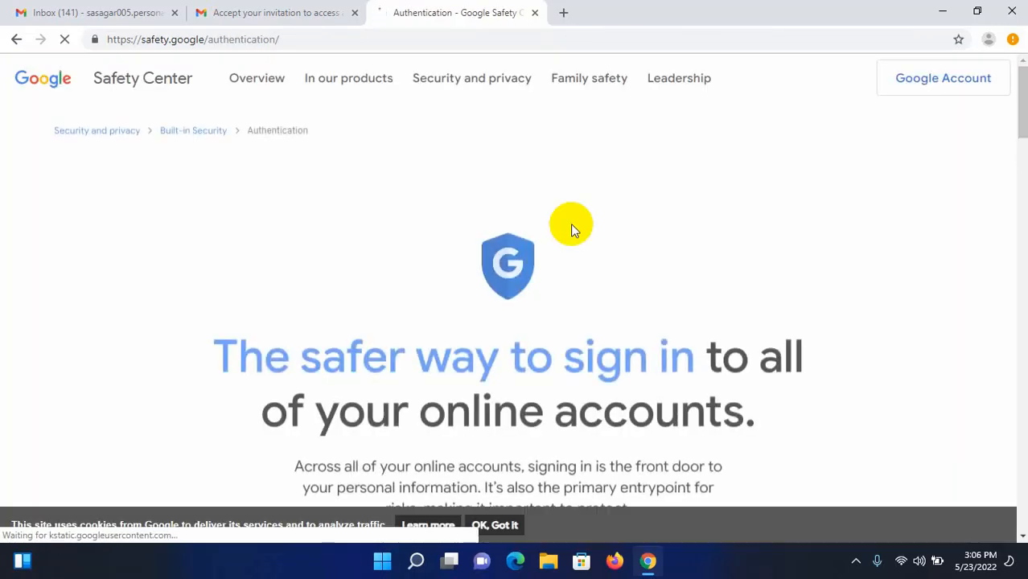
- Skim the Safety Center authentication page, dismiss its cookie notice and return to the Google Ads verification page
scroll(530, 363, down, 20)
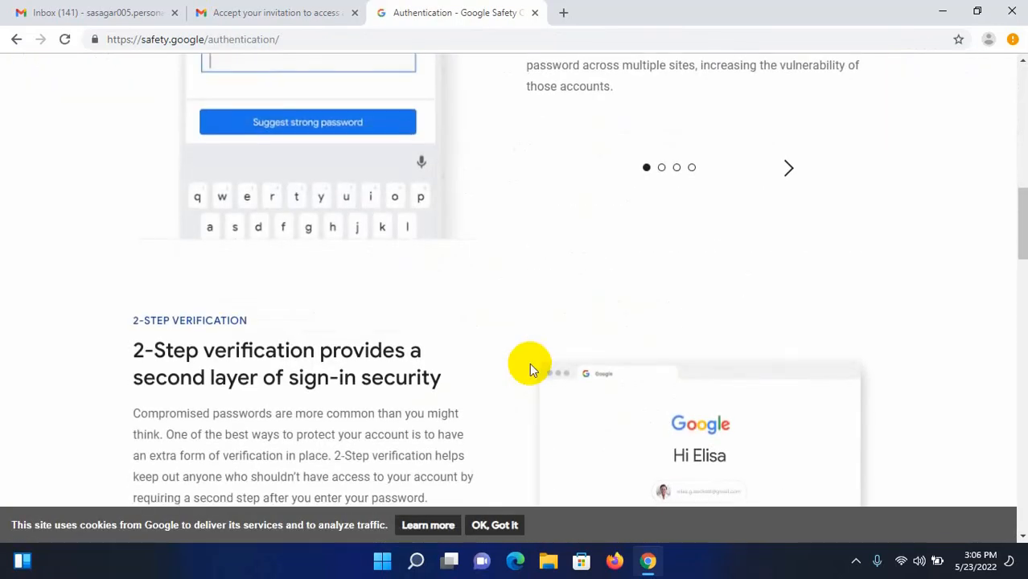
scroll(530, 363, down, 15)
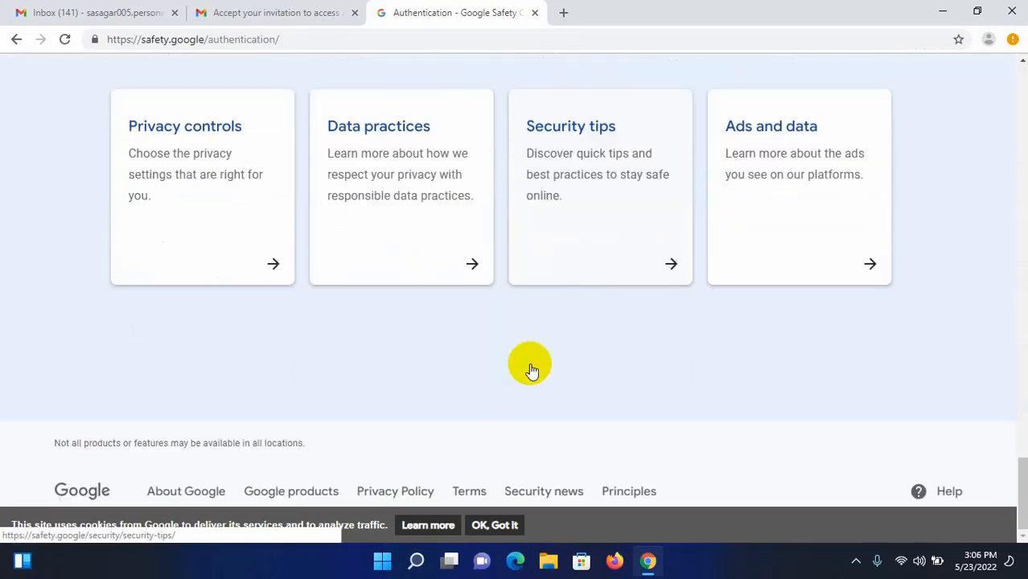
scroll(529, 363, up, 15)
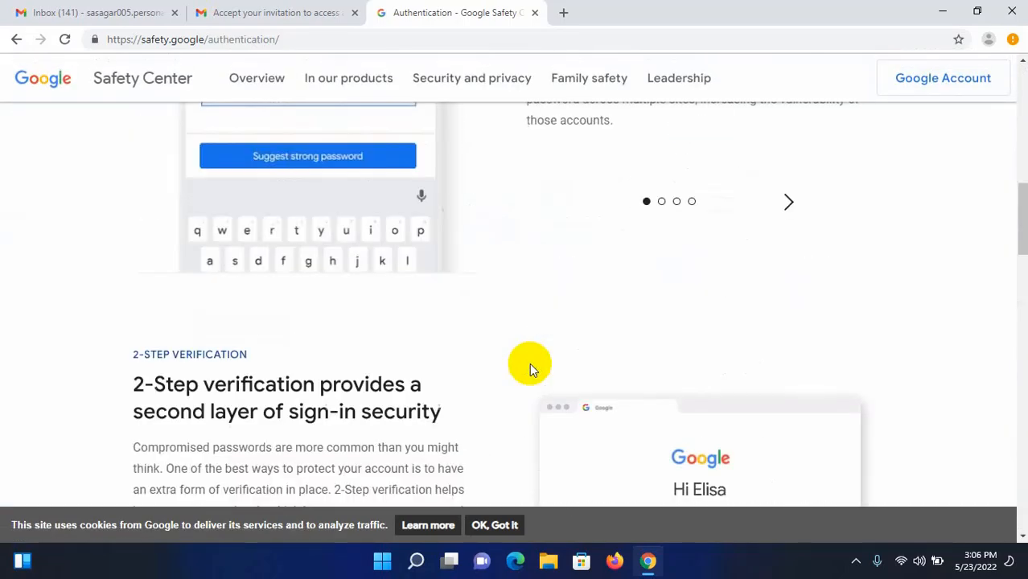
click(505, 523)
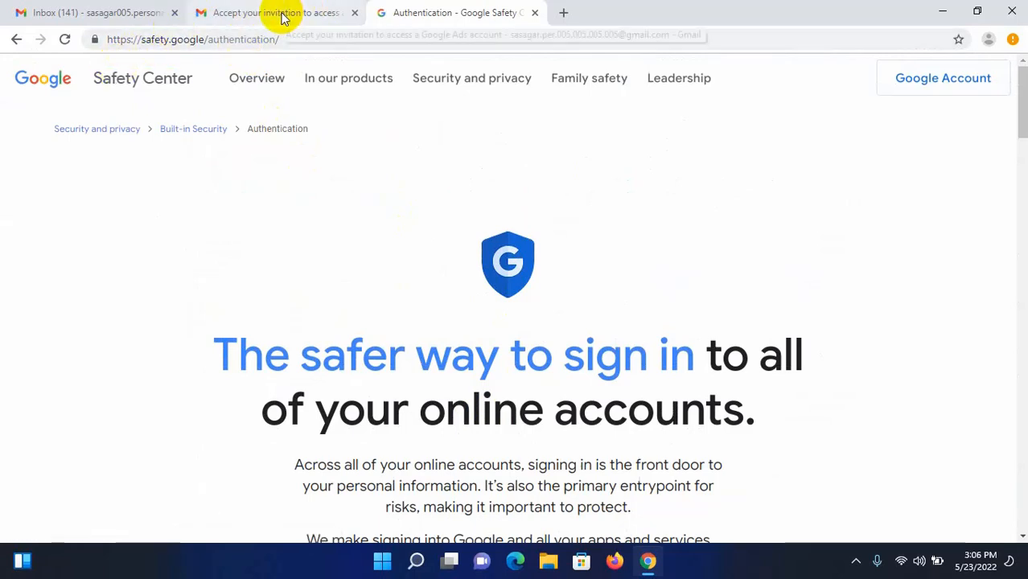
click(14, 42)
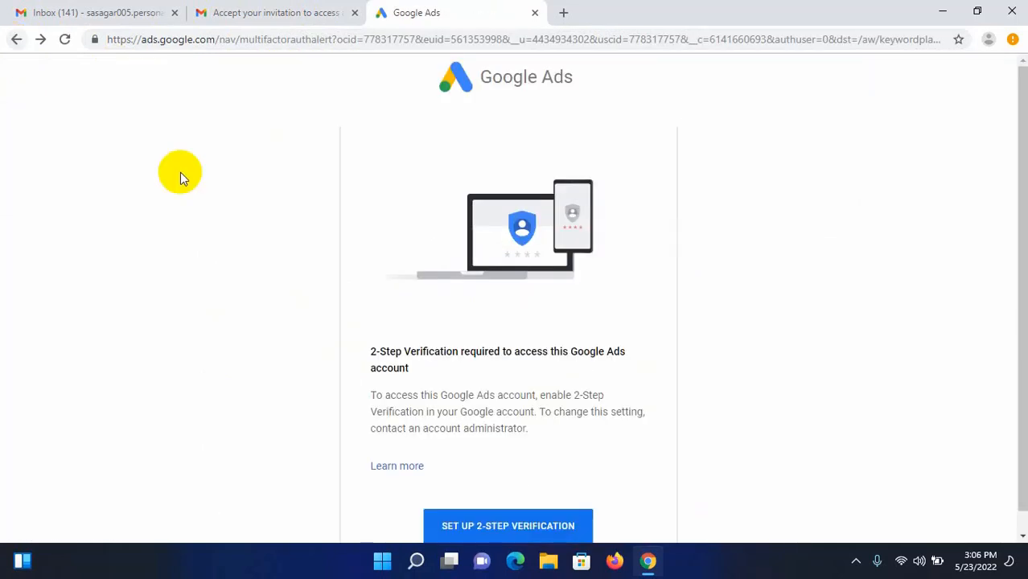
- Start 2-Step Verification setup from the Google Ads requirement page and verify identity with the account password
scroll(367, 269, down, 1)
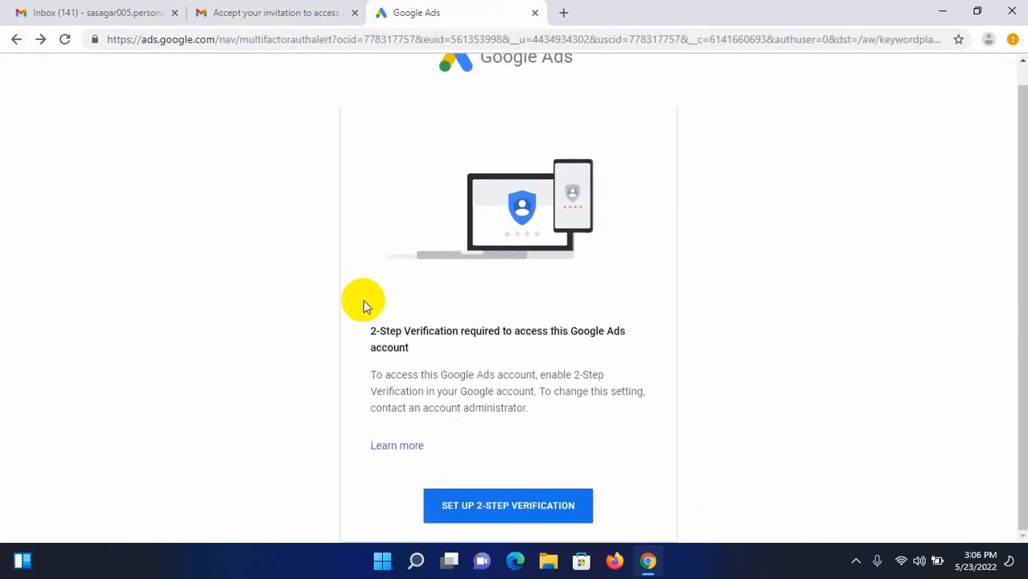
click(488, 514)
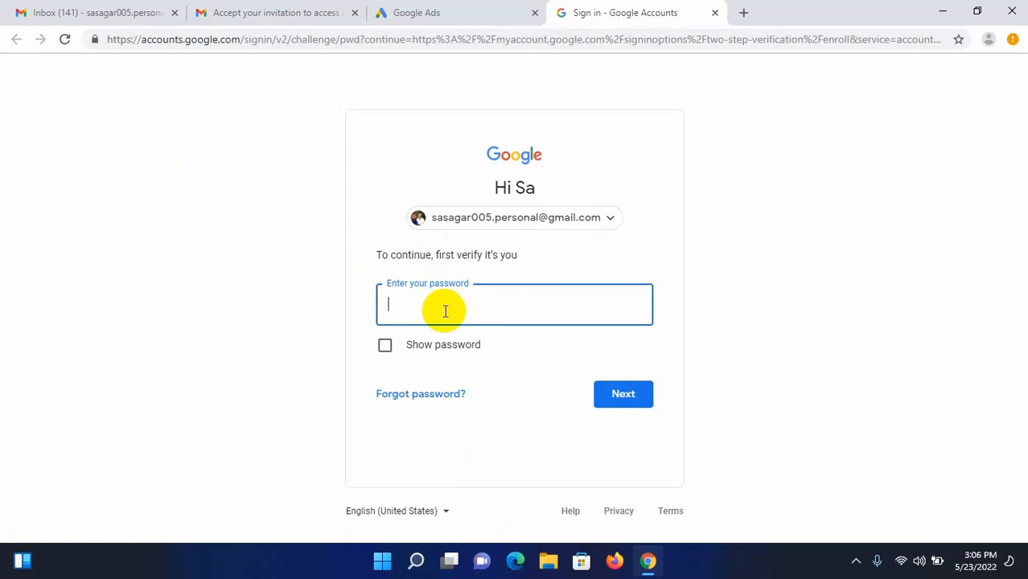
text(••••••••••)
key(Return)
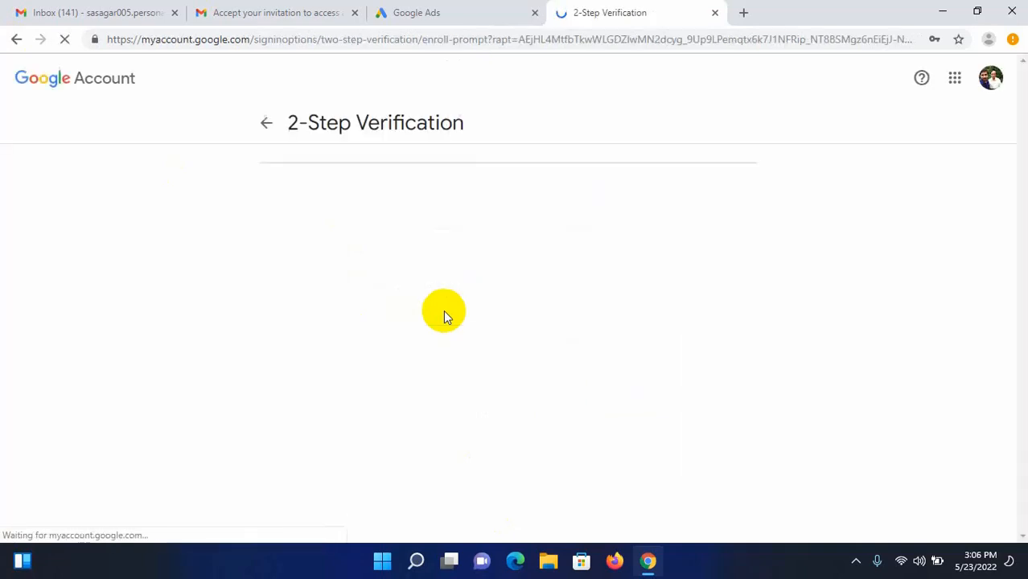
- Continue with phone prompts as the second step and send a text message code to the backup phone number
scroll(395, 481, down, 2)
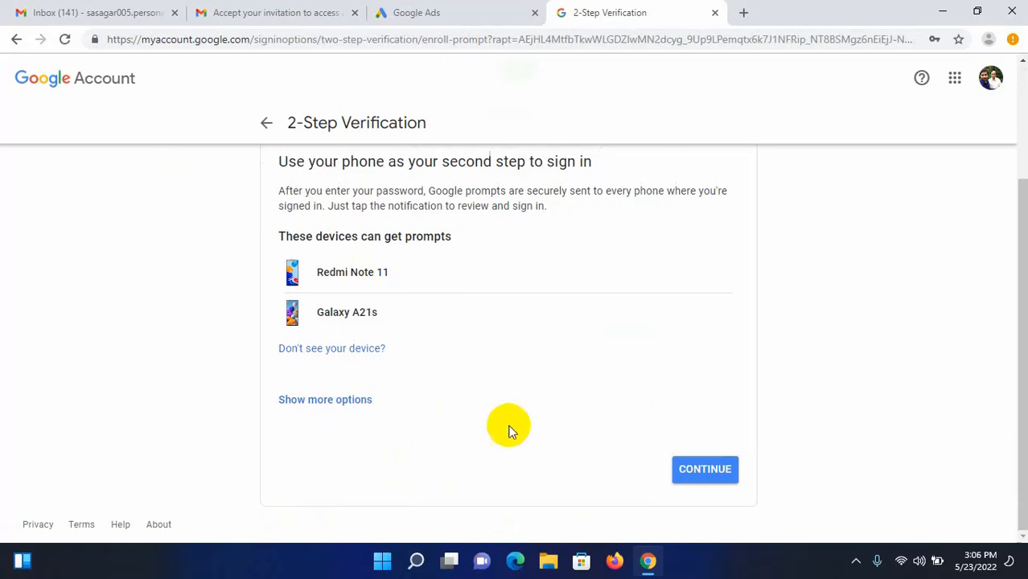
click(697, 471)
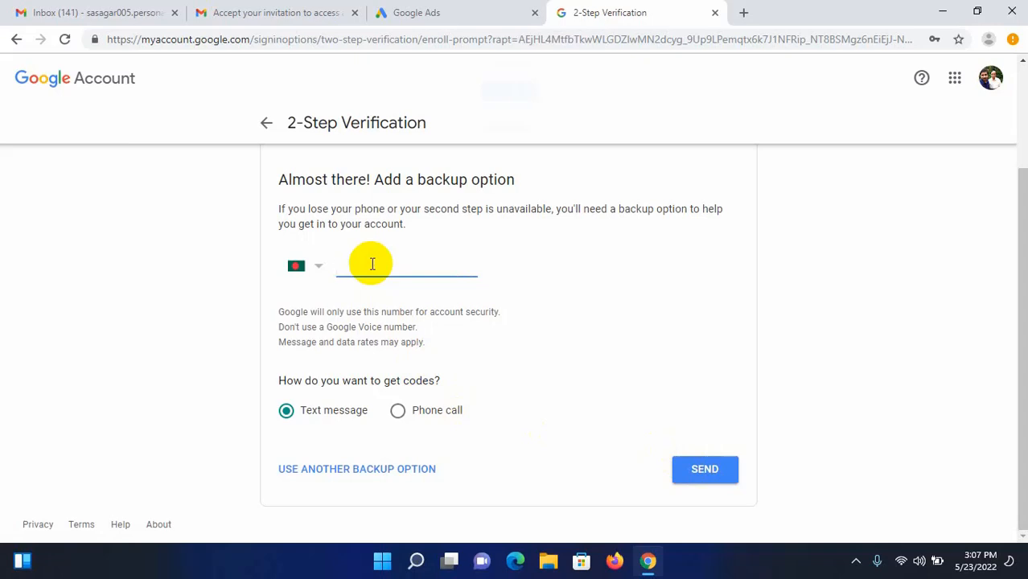
click(673, 471)
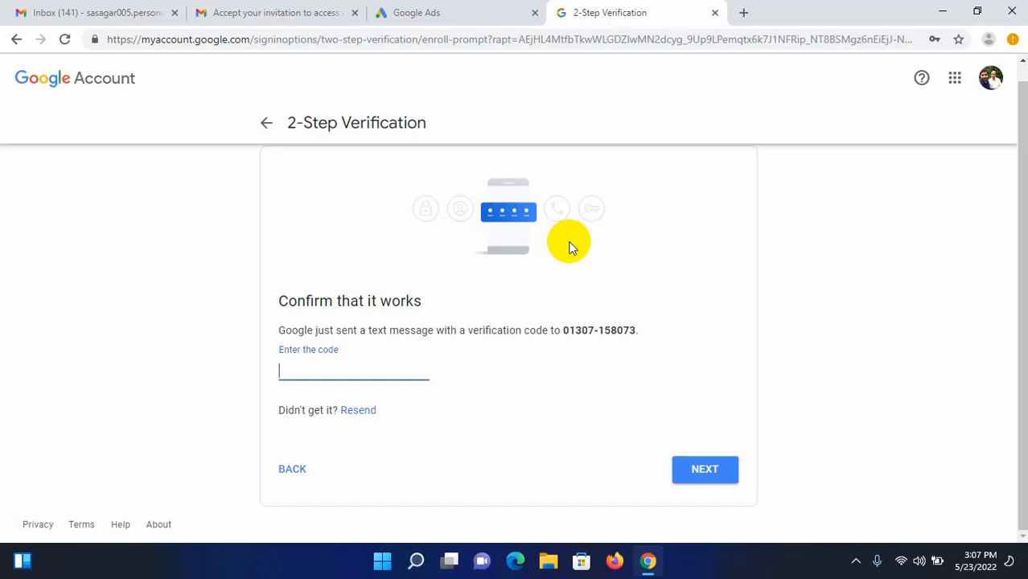
- Confirm the backup phone with the received verification code and turn on 2-Step Verification
click(690, 466)
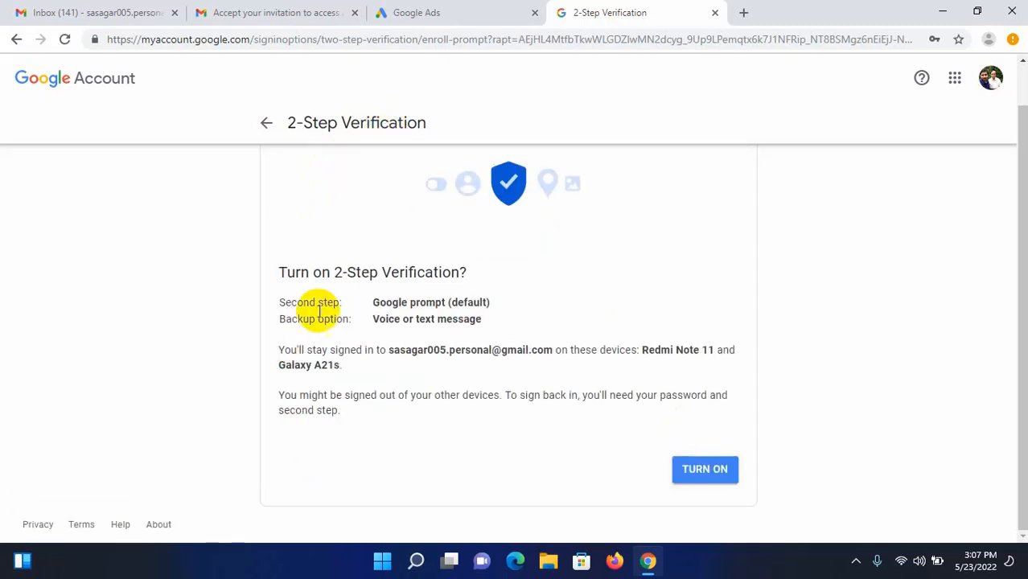
click(705, 472)
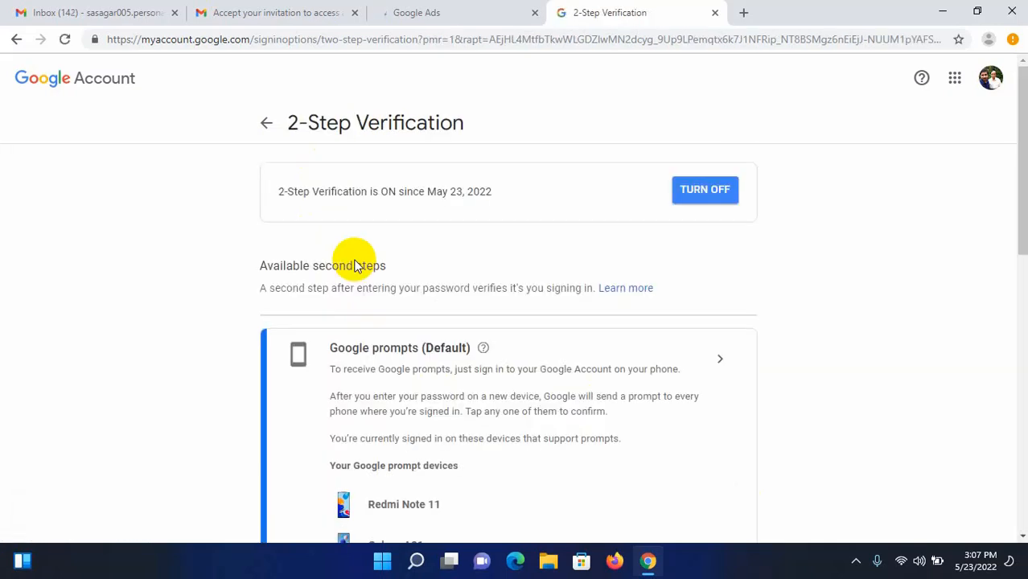
- Review the 2-Step Verification settings and open Discover new keywords in Keyword Planner
scroll(354, 265, down, 6)
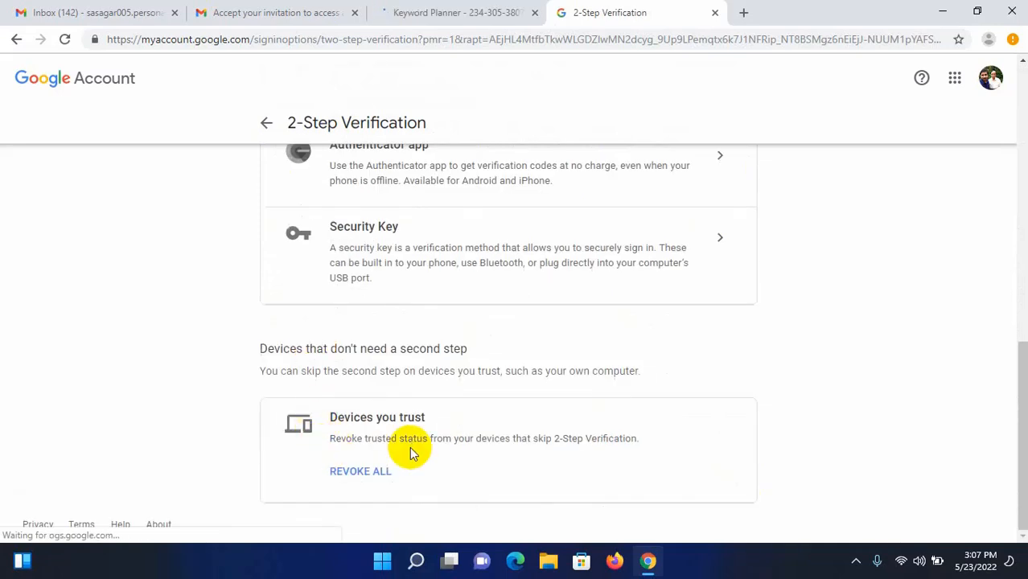
scroll(410, 448, up, 7)
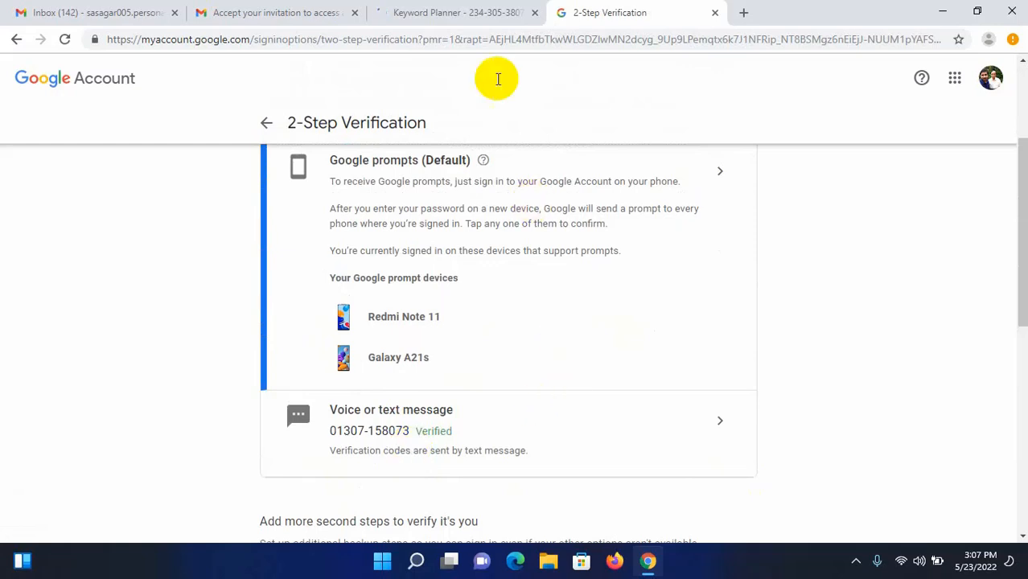
click(467, 14)
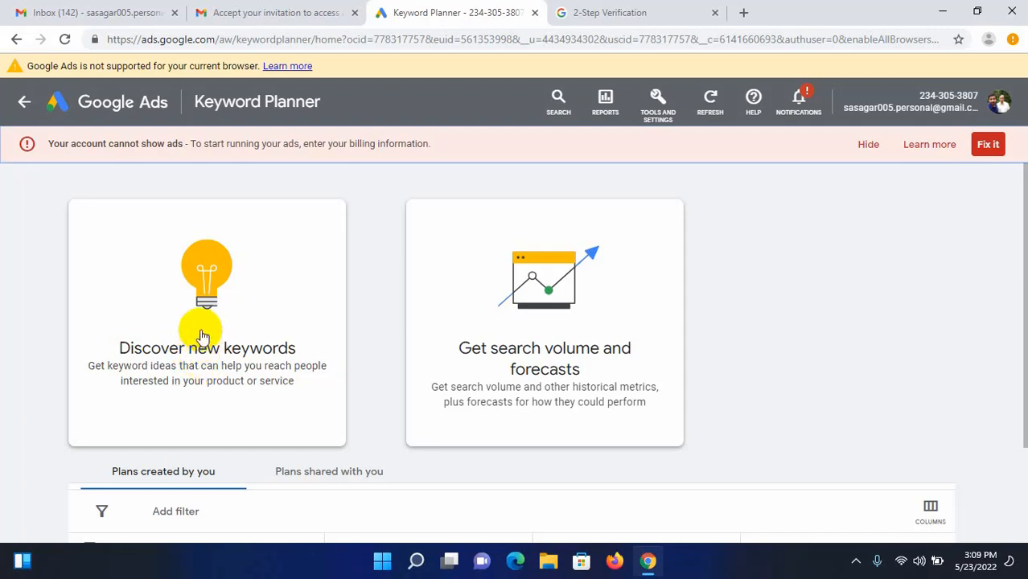
click(202, 346)
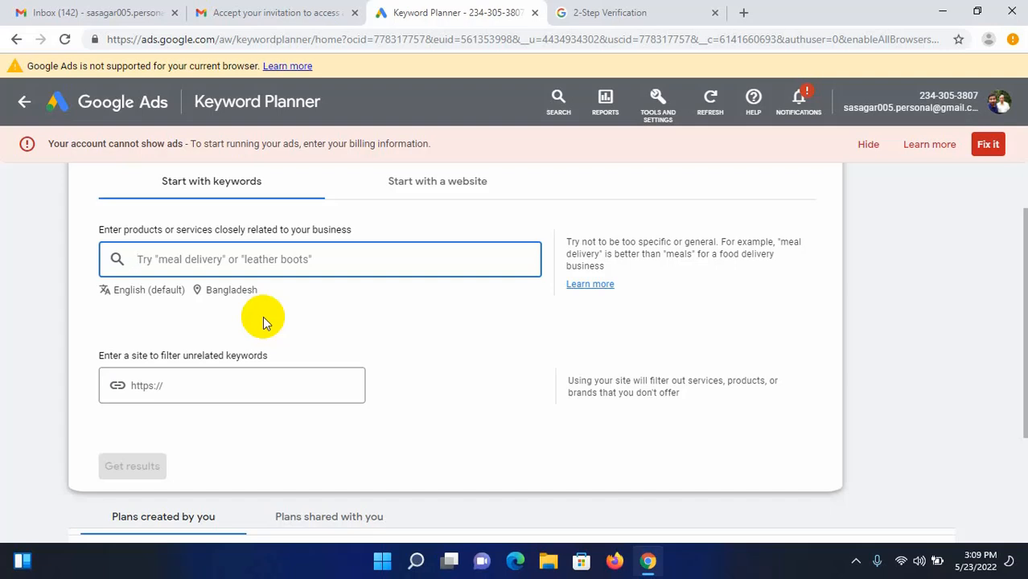
- Open a new browser tab and view the browser profile and Google account options
click(612, 12)
click(742, 12)
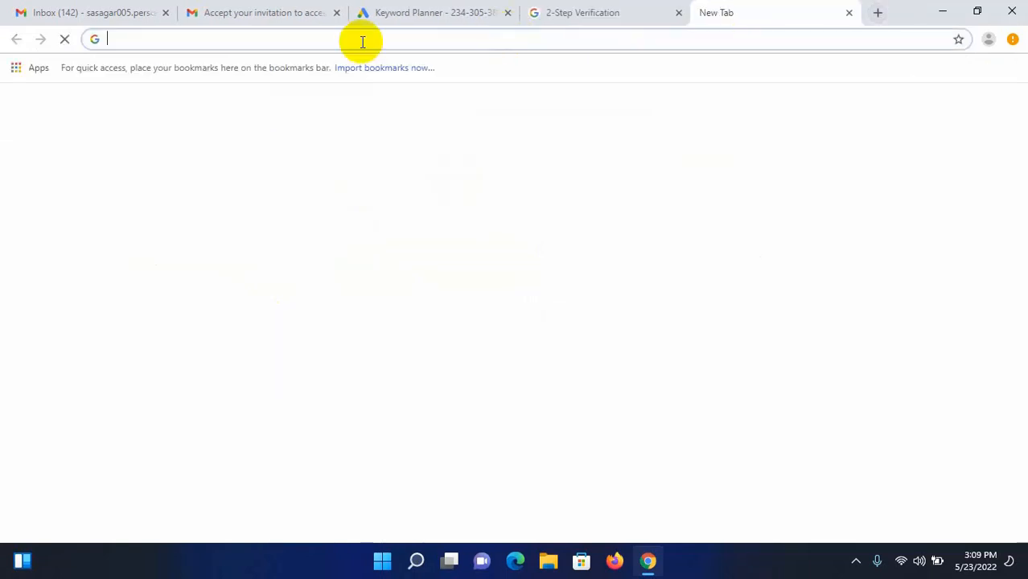
click(989, 39)
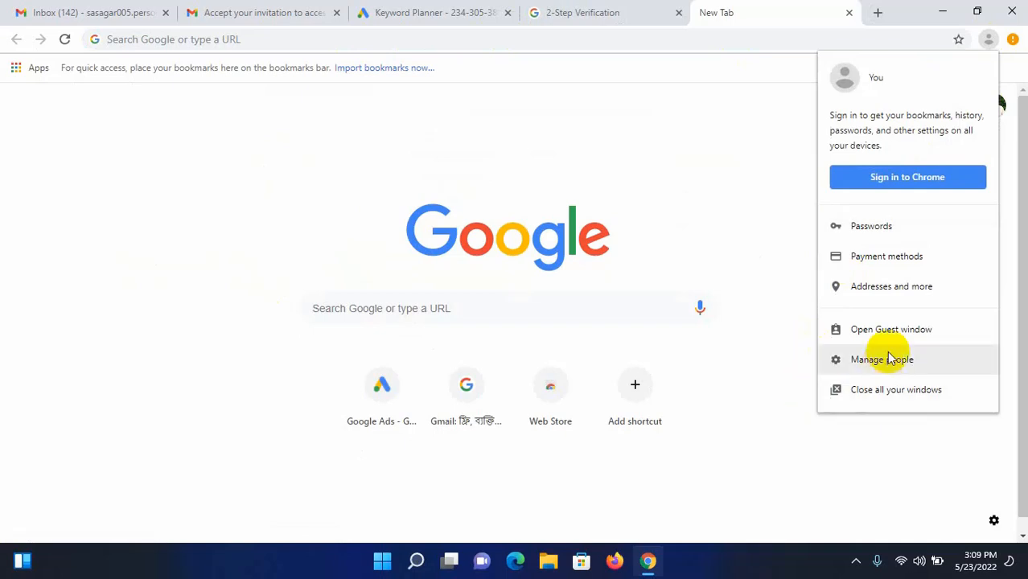
click(684, 268)
click(993, 91)
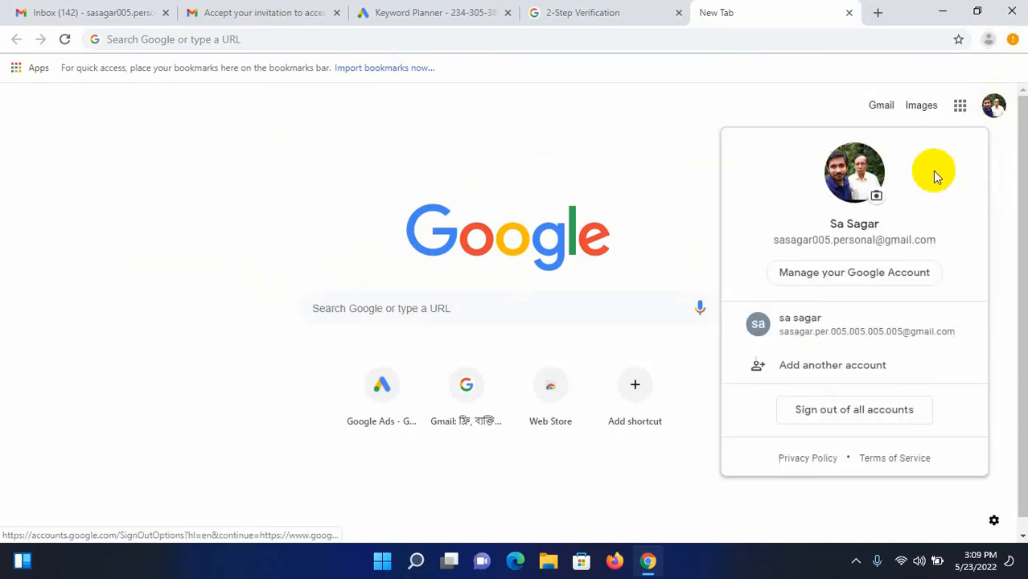
click(680, 214)
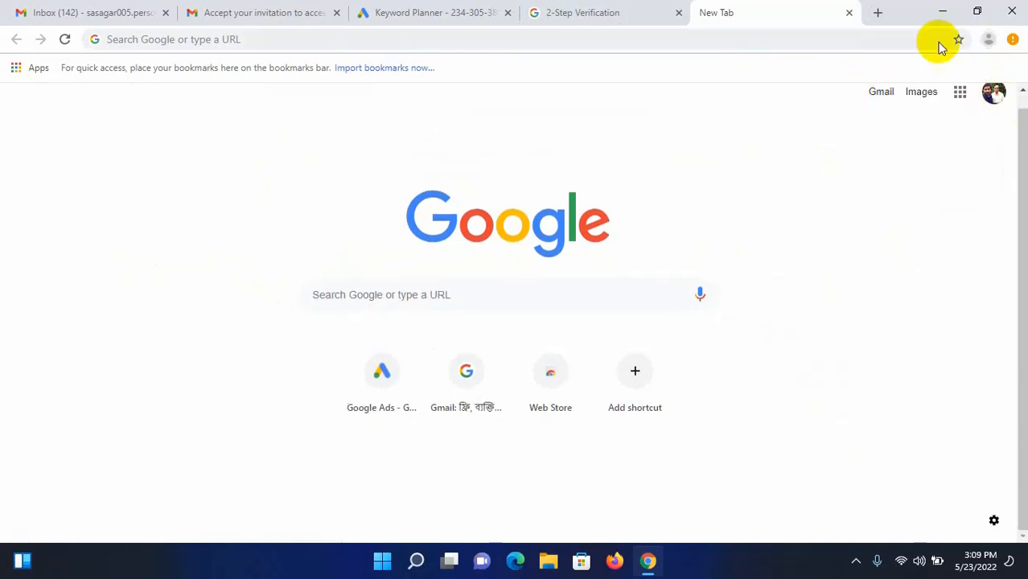
- Open a guest browsing window through the browser's people management
click(989, 42)
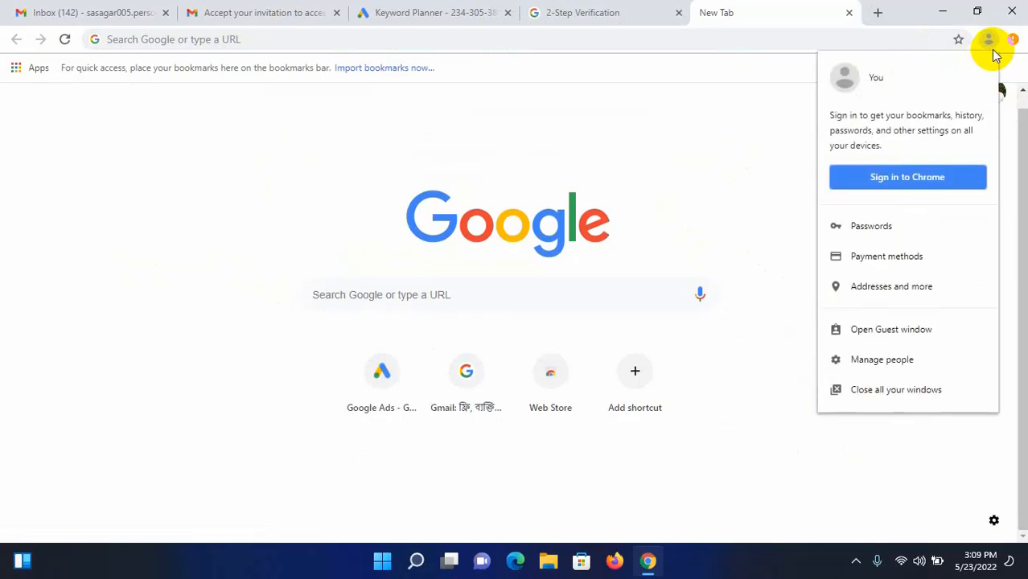
click(894, 361)
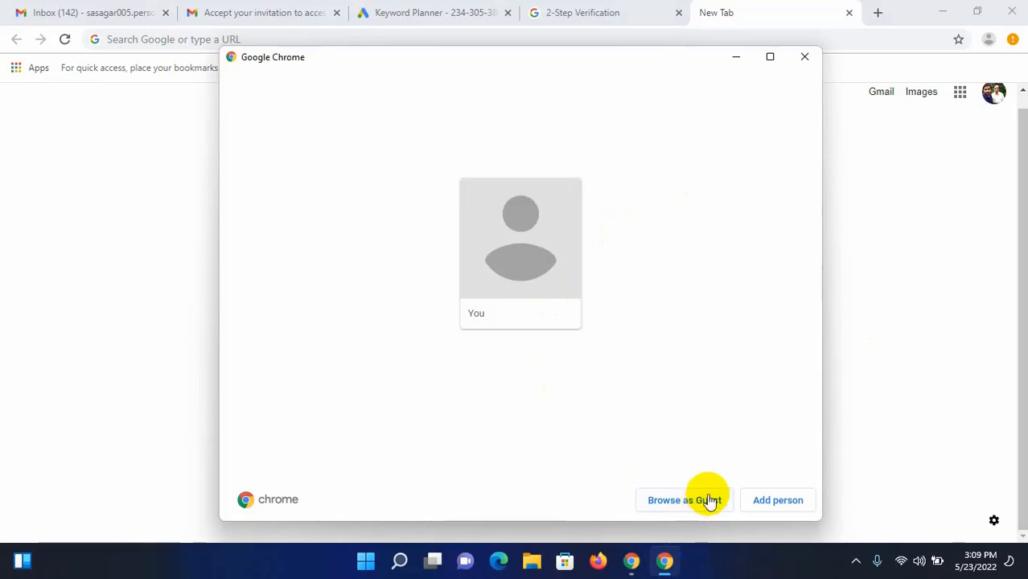
click(707, 500)
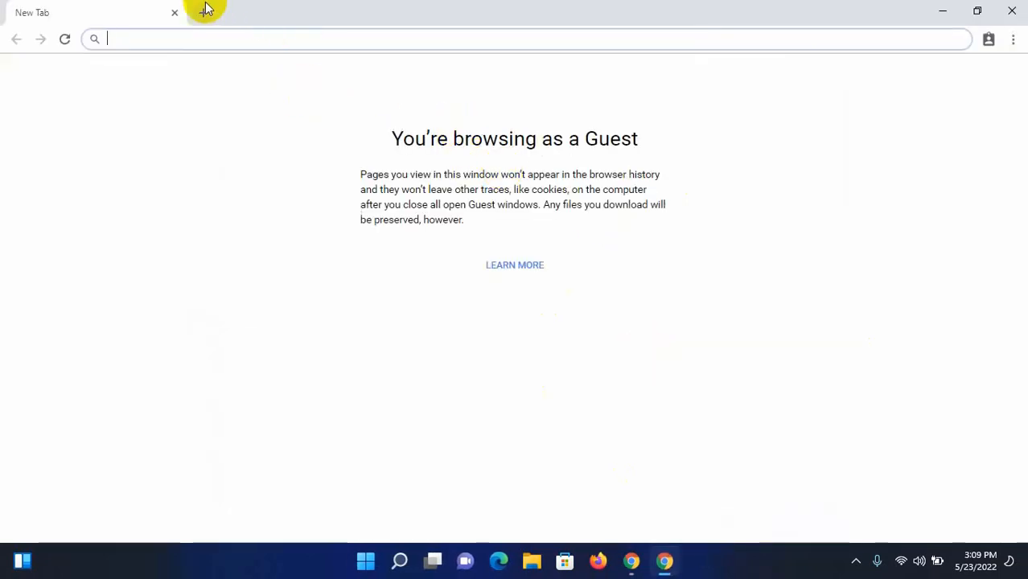
- Keep a single guest tab open and search for "google usa"
click(203, 13)
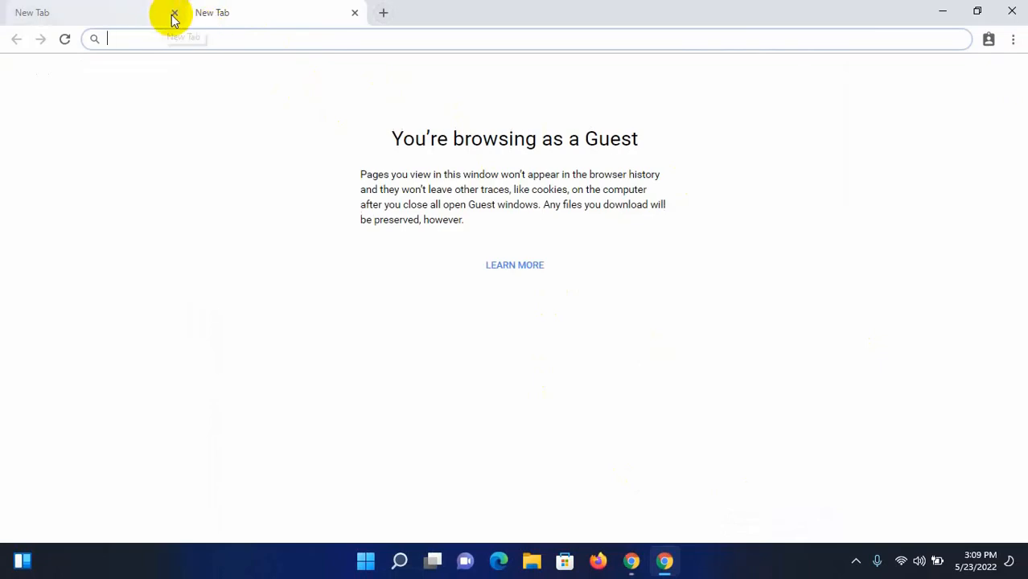
click(173, 14)
click(177, 40)
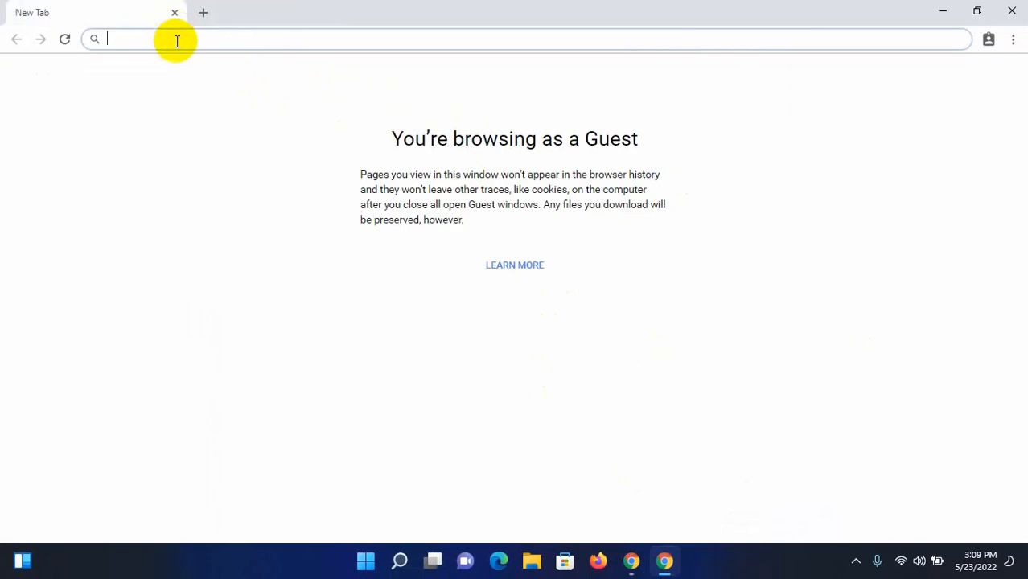
text(goog)
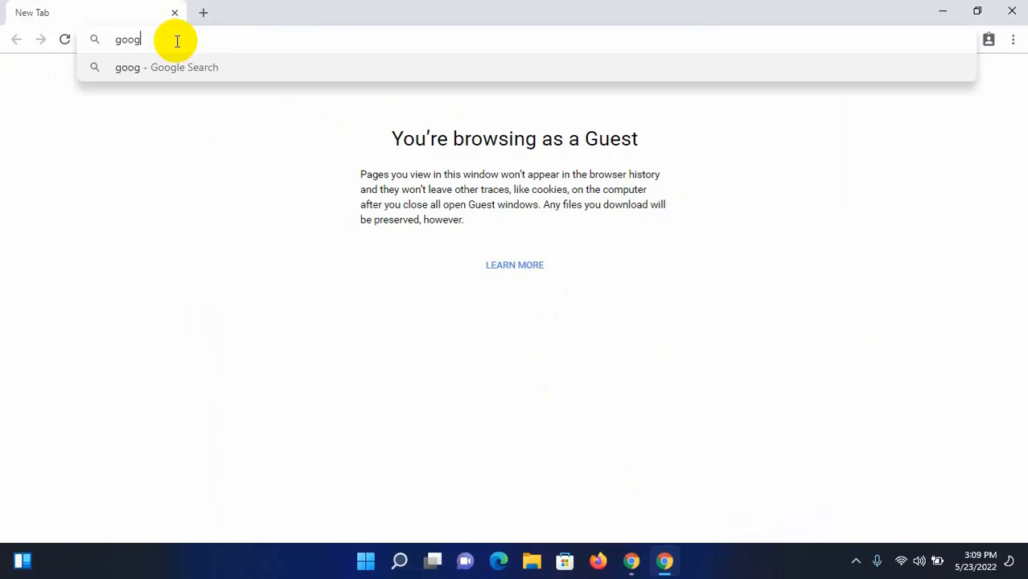
text(le )
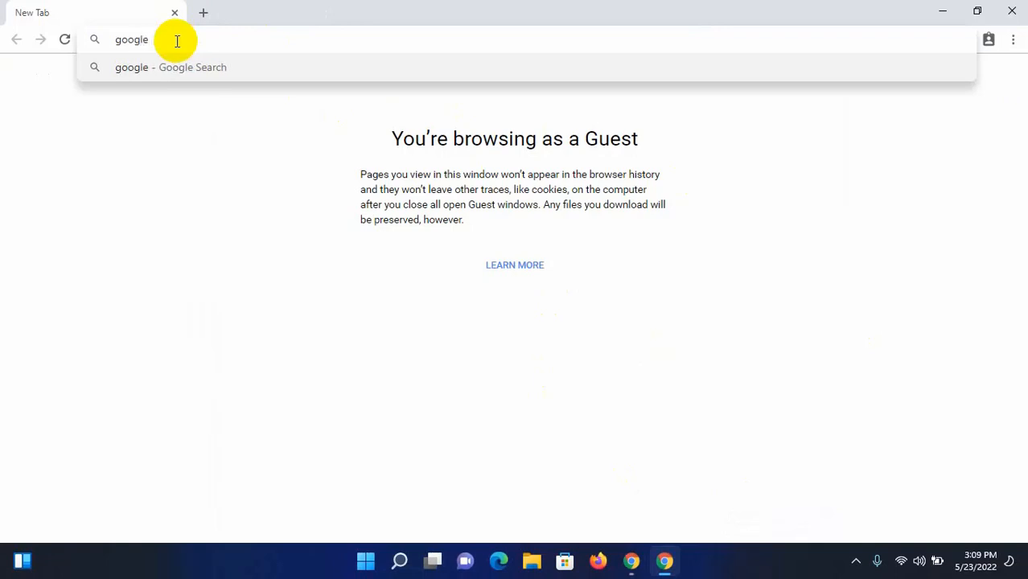
text(usa)
key(Return)
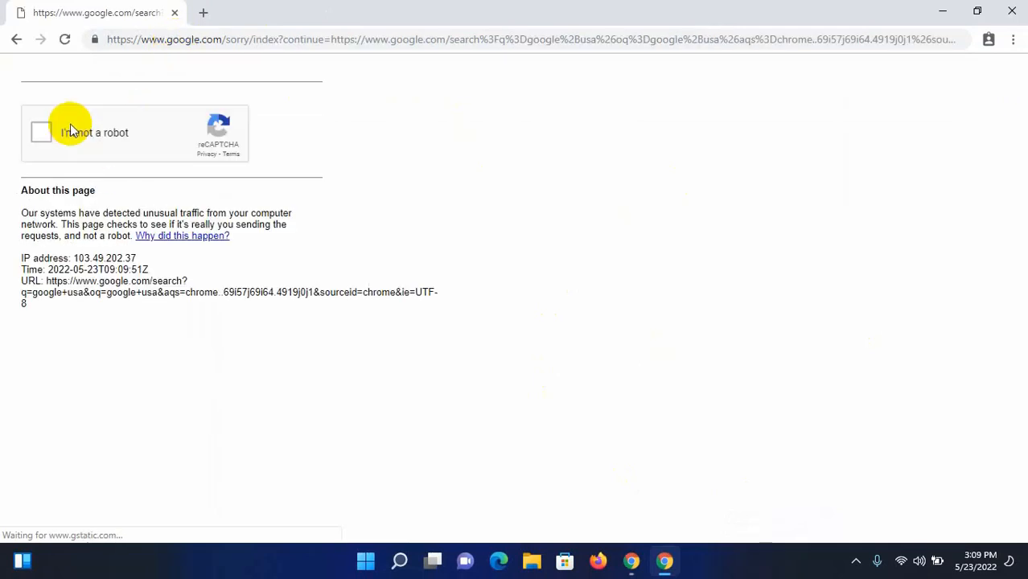
- Complete the reCAPTCHA check by selecting all images that show tractors and verifying the selection
click(45, 137)
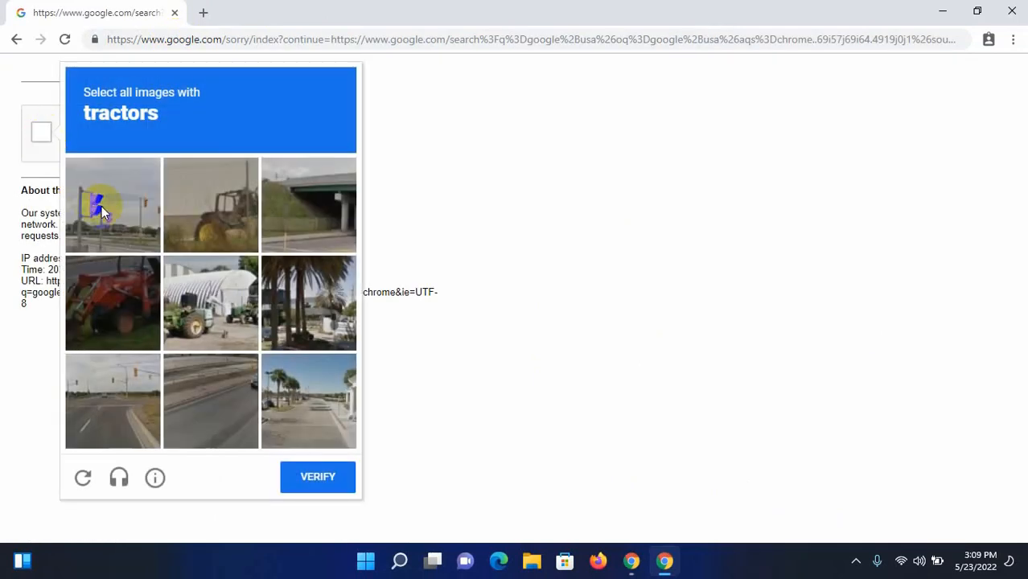
click(104, 274)
click(230, 285)
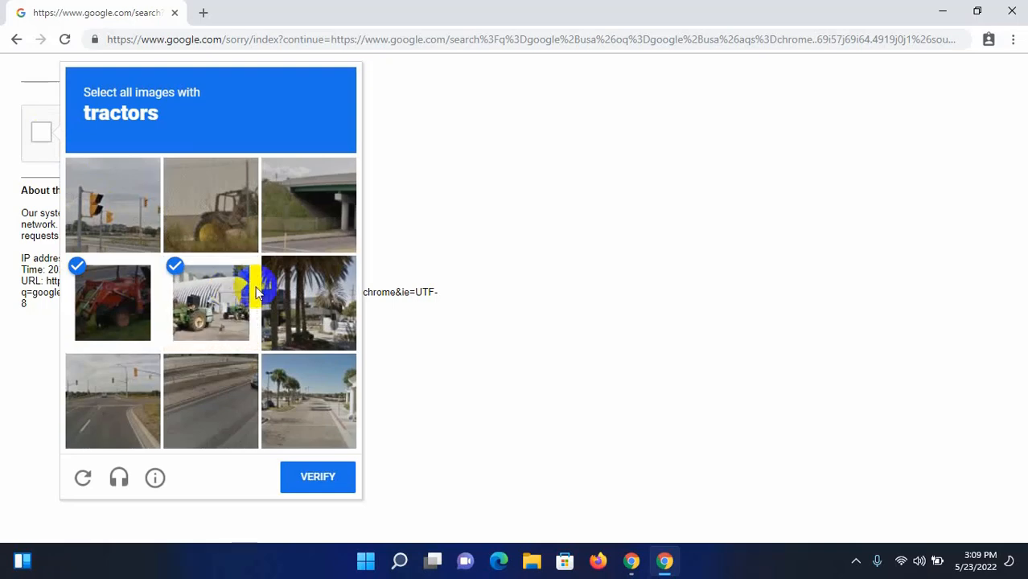
click(224, 257)
click(317, 476)
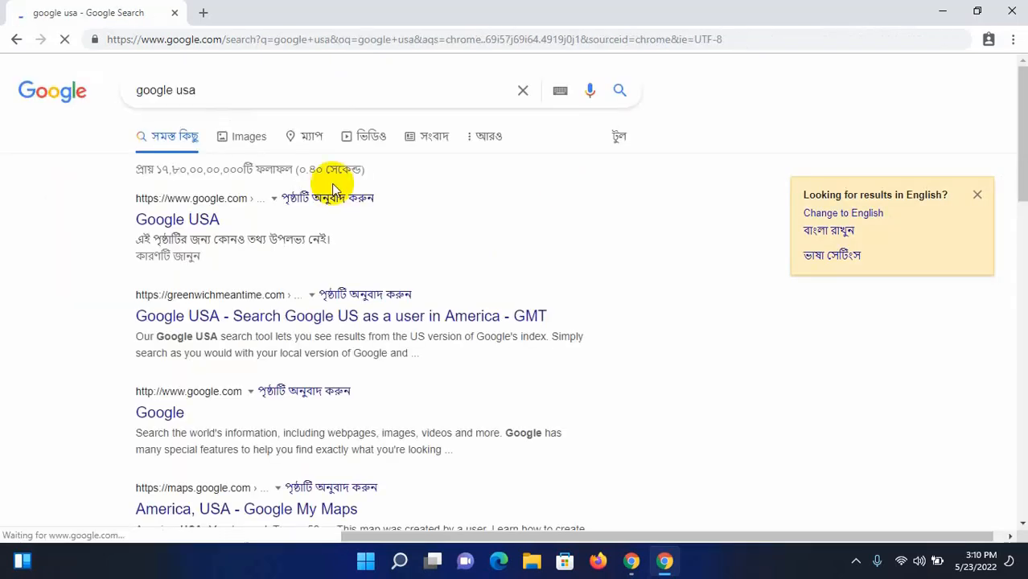
- Open the Google USA result and search there for "iphone 13 pro max"
click(173, 233)
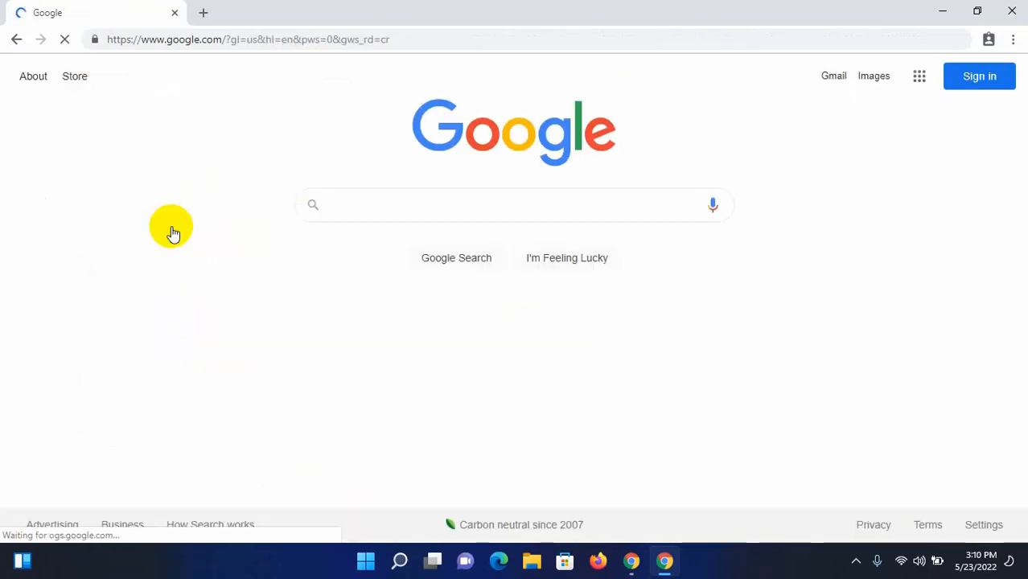
click(867, 229)
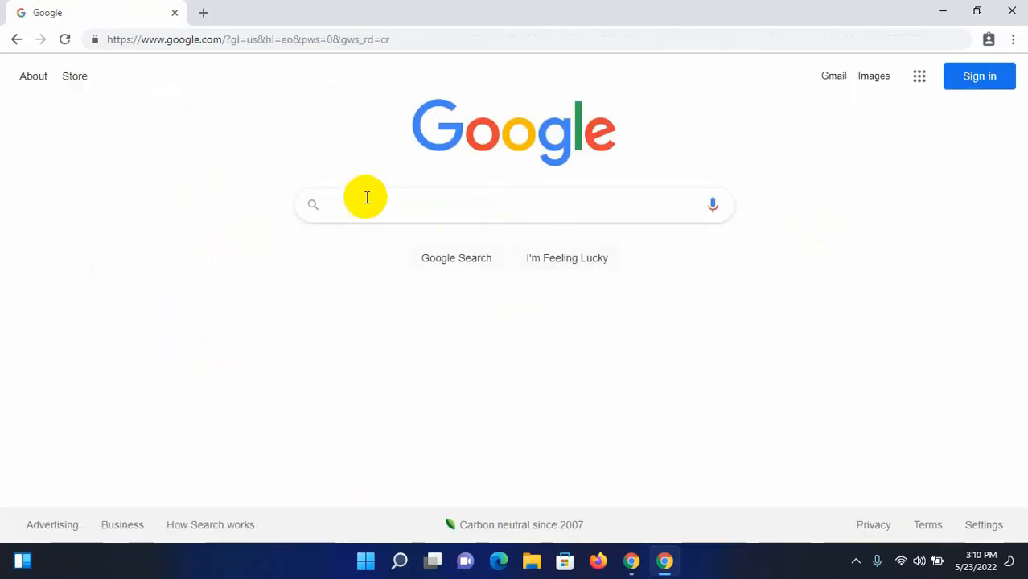
click(364, 198)
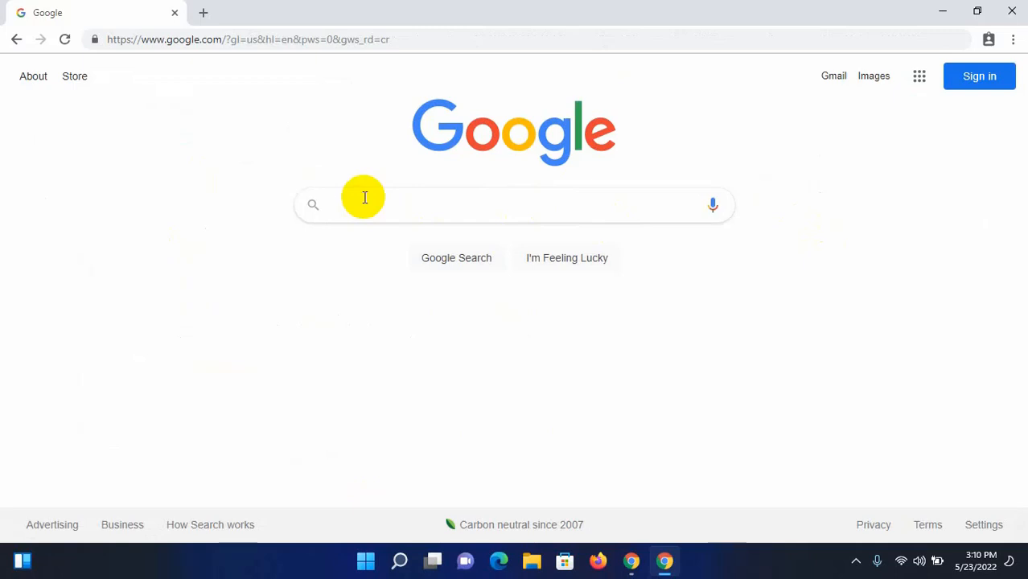
text(ip)
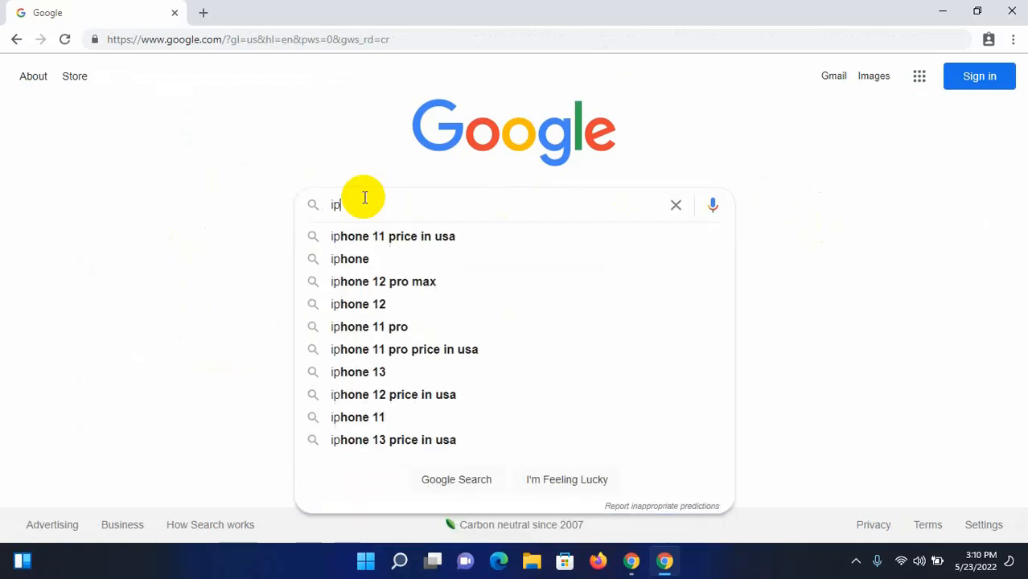
text(hone )
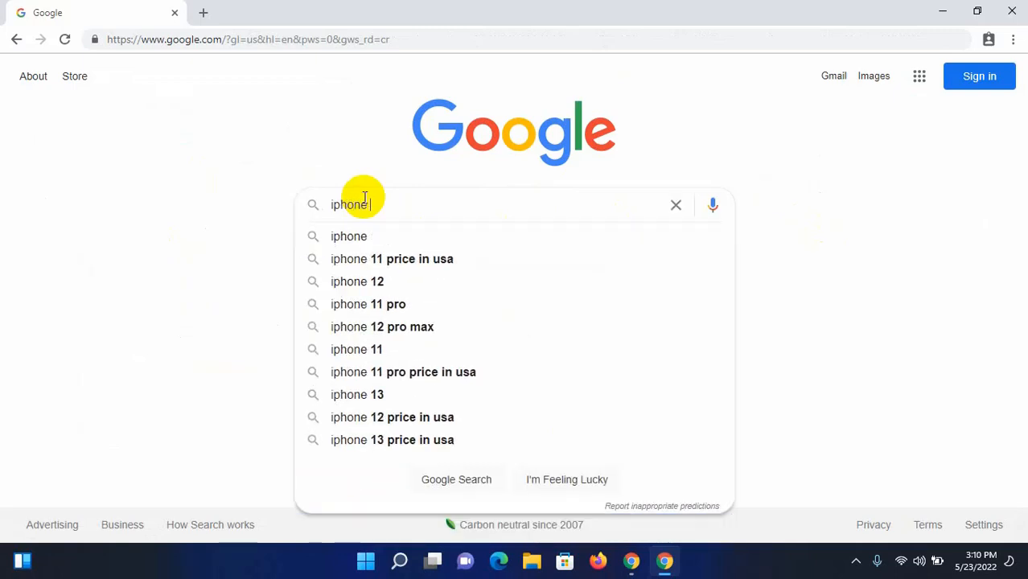
text(1)
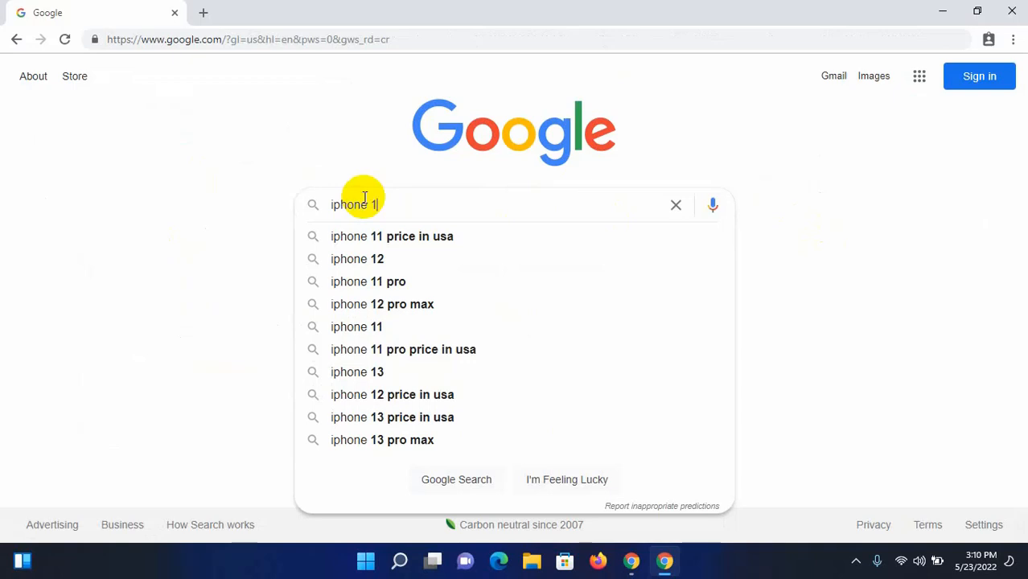
text(3)
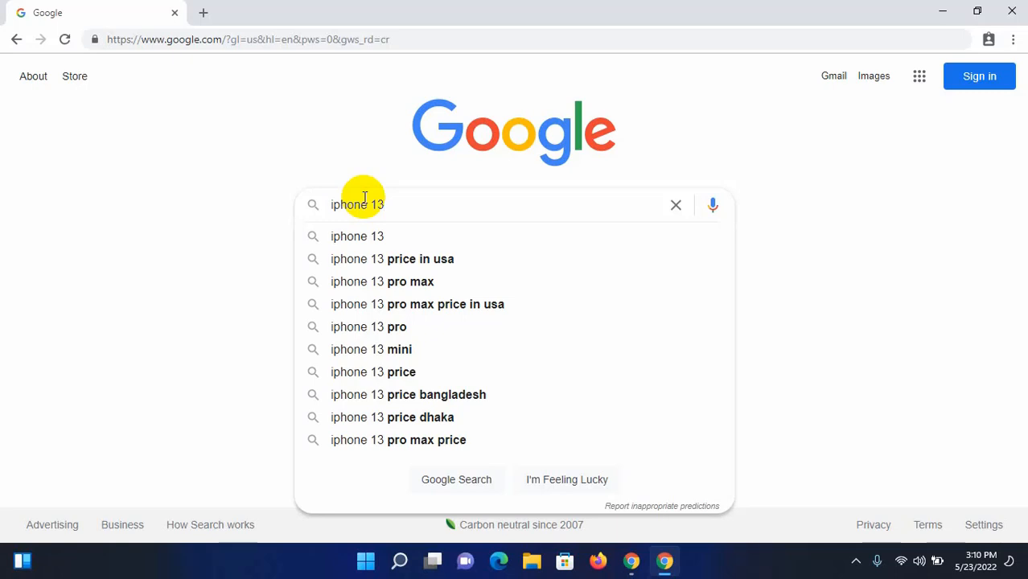
click(398, 283)
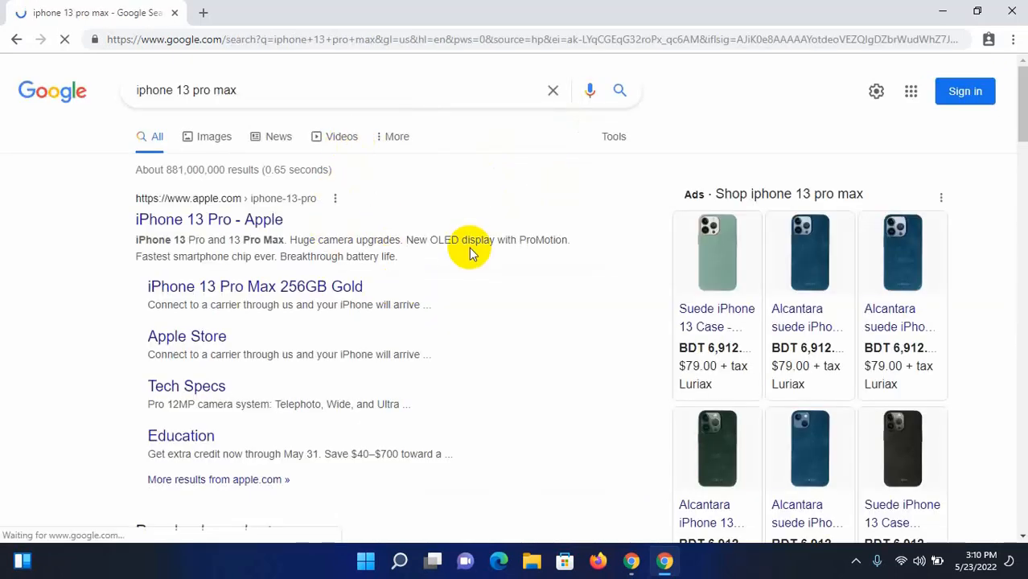
- Look through the US search results for "iphone 13 pro max", dismissing the feedback survey
scroll(259, 349, down, 5)
scroll(262, 346, up, 5)
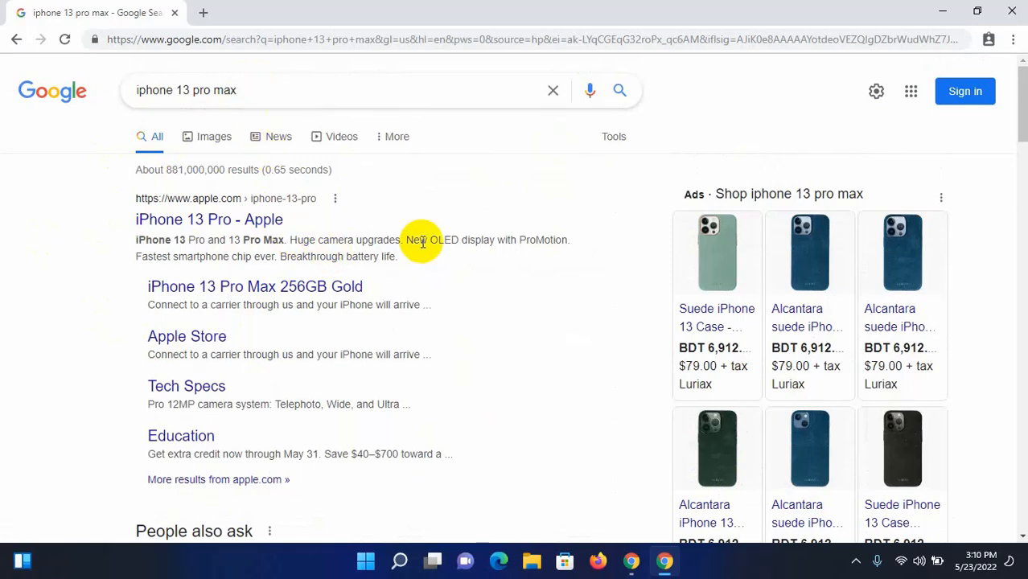
scroll(420, 240, down, 8)
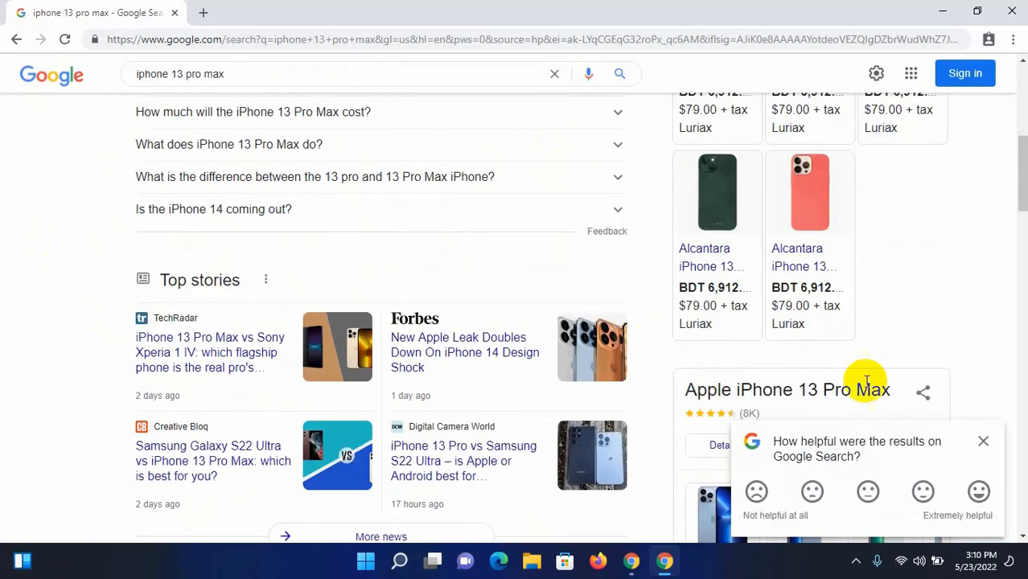
click(982, 440)
scroll(328, 322, down, 6)
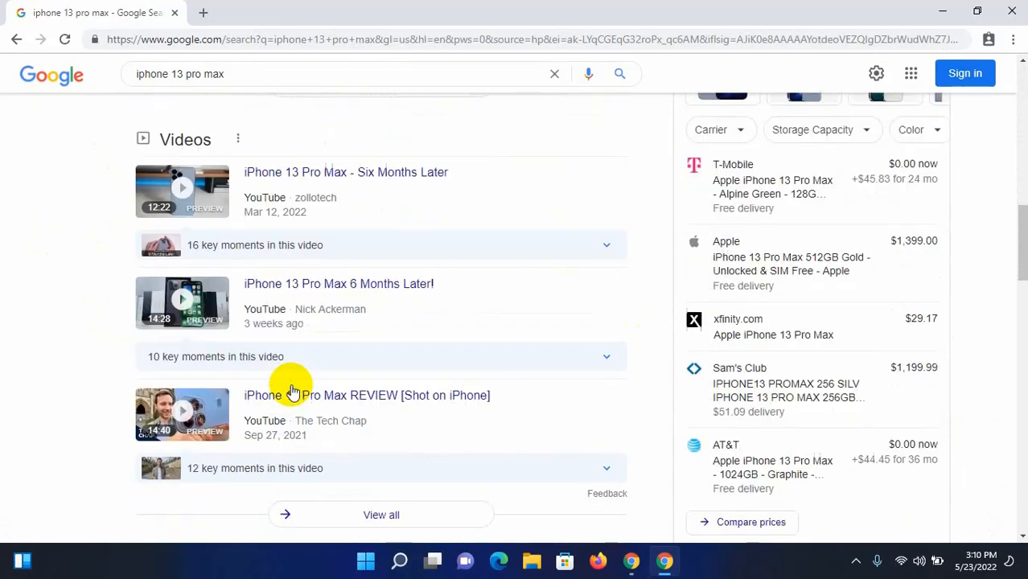
scroll(292, 392, down, 3)
scroll(292, 392, up, 15)
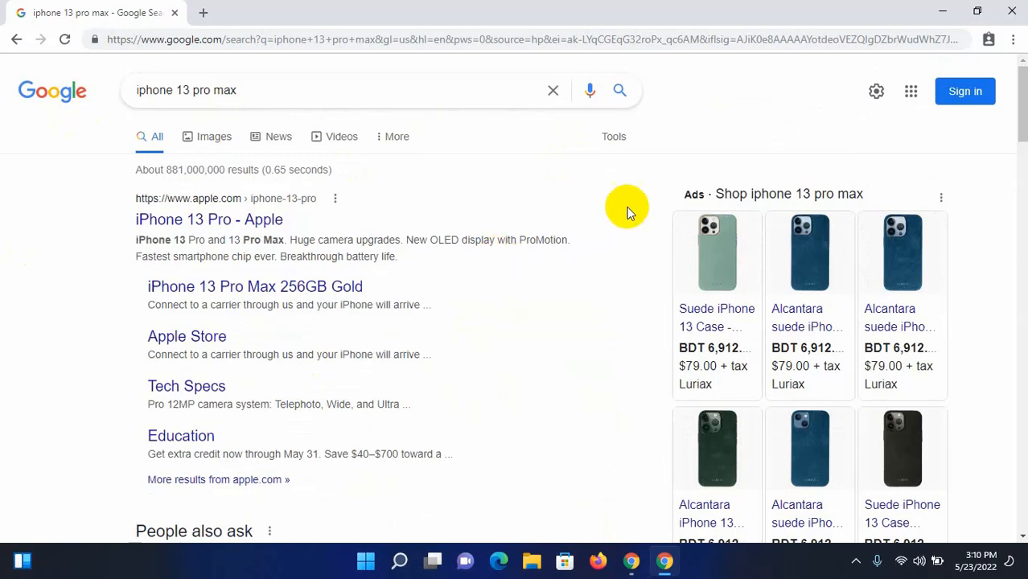
- Open a new guest tab and check which additional browser tools are available in guest mode
click(203, 11)
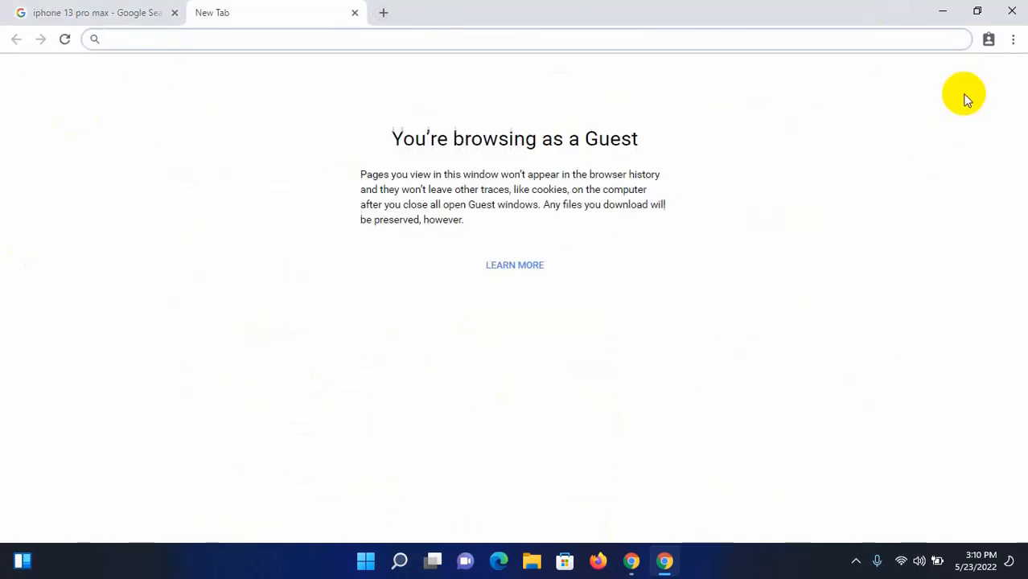
click(1012, 40)
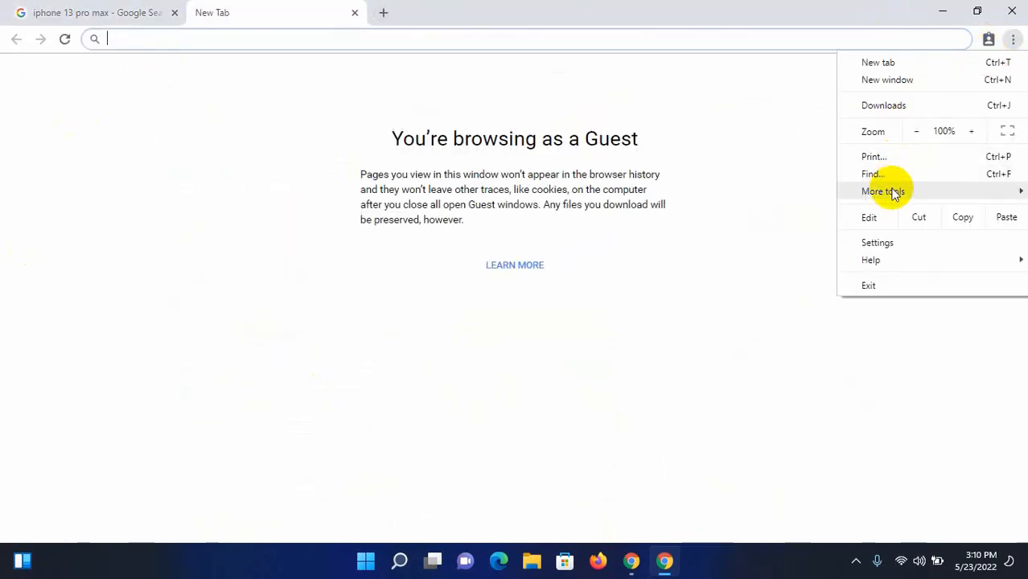
mouse_move(893, 191)
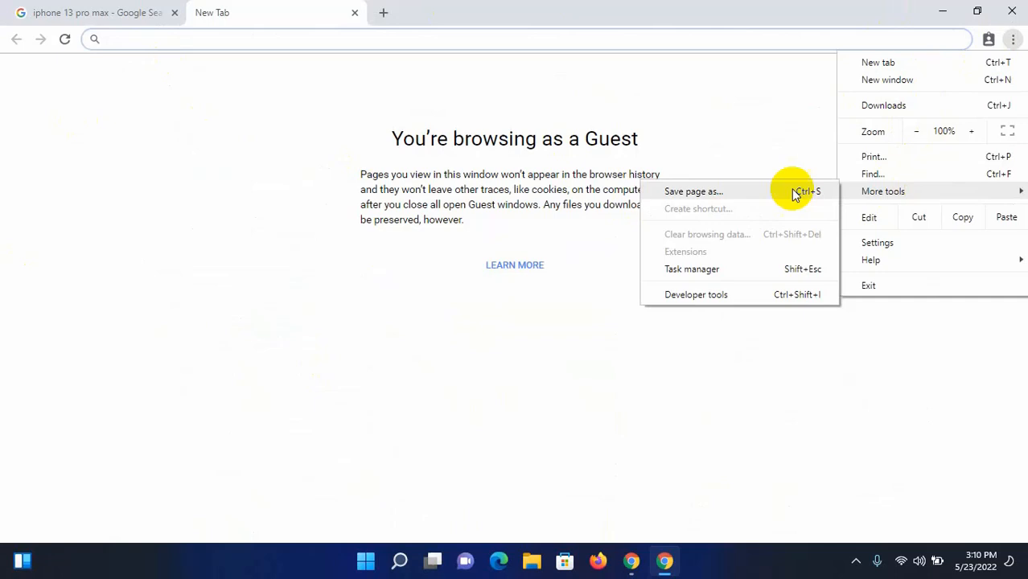
click(605, 247)
- Switch to the regular Chrome window, open its extensions page and go to the Chrome Web Store
click(631, 562)
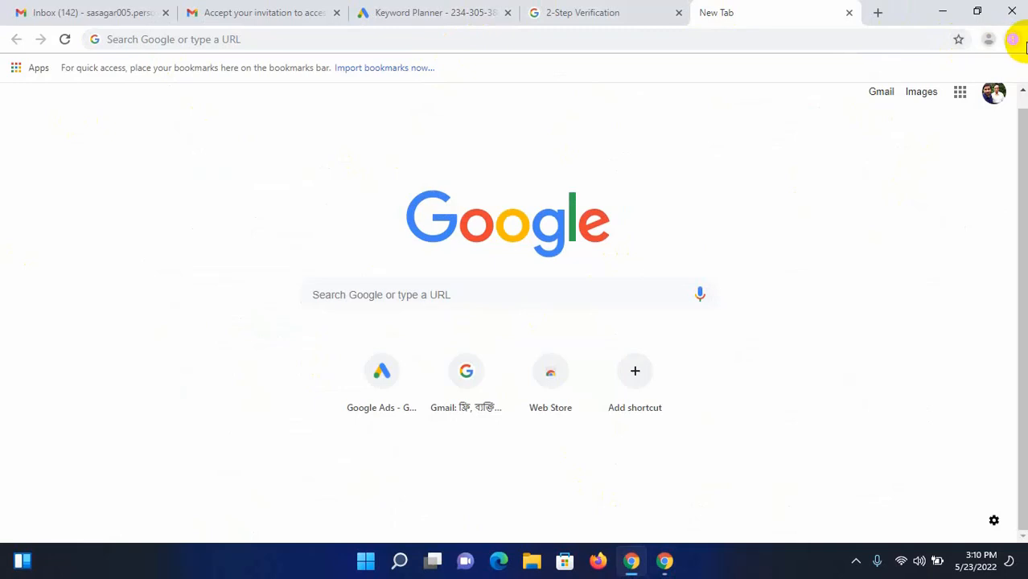
click(1012, 39)
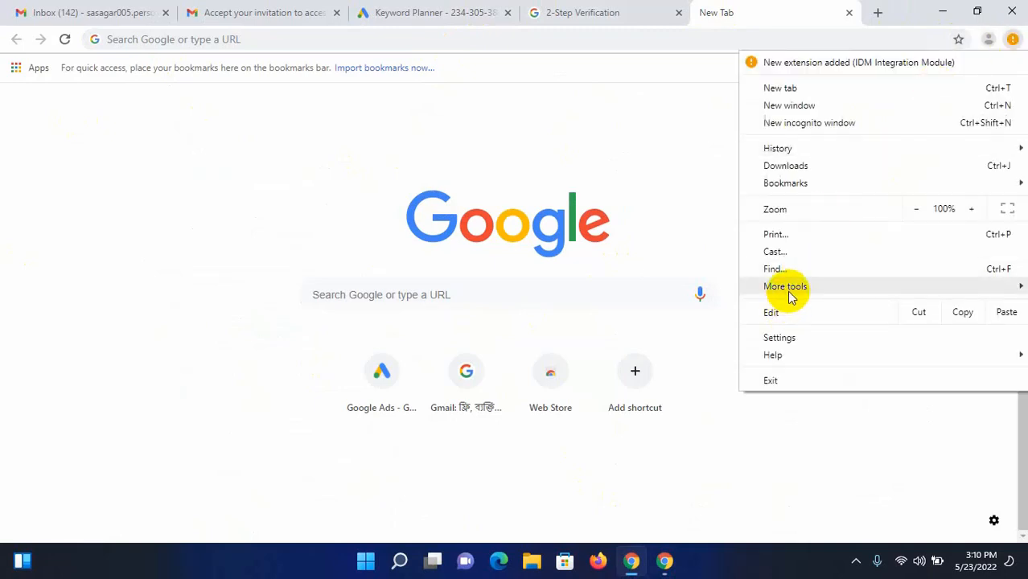
mouse_move(787, 292)
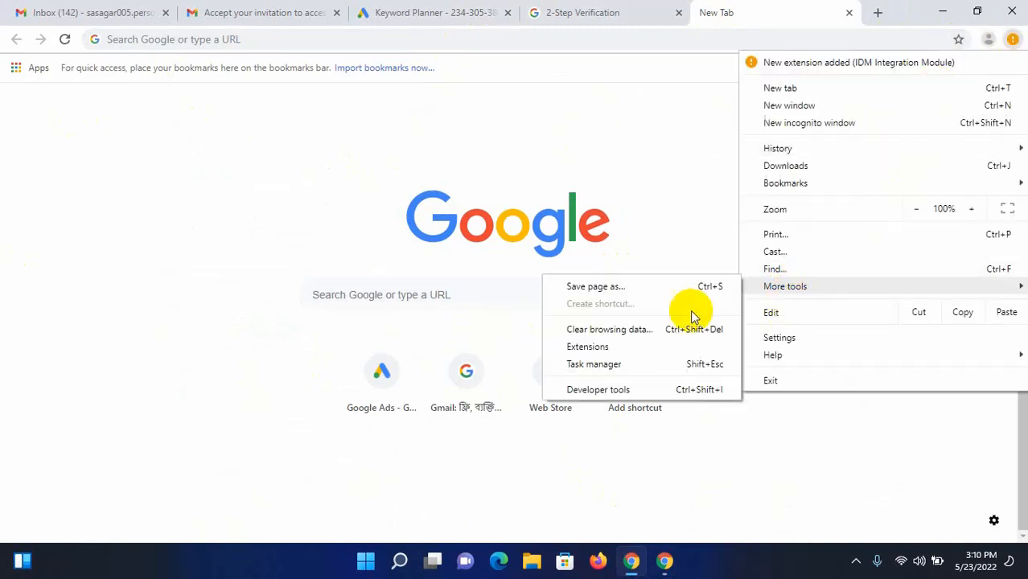
click(627, 352)
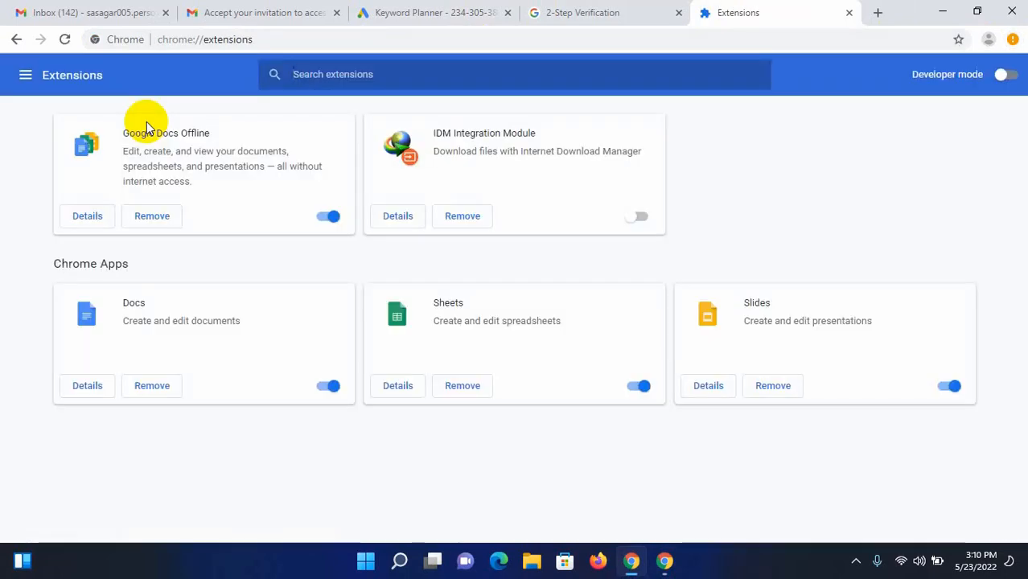
click(25, 74)
click(113, 527)
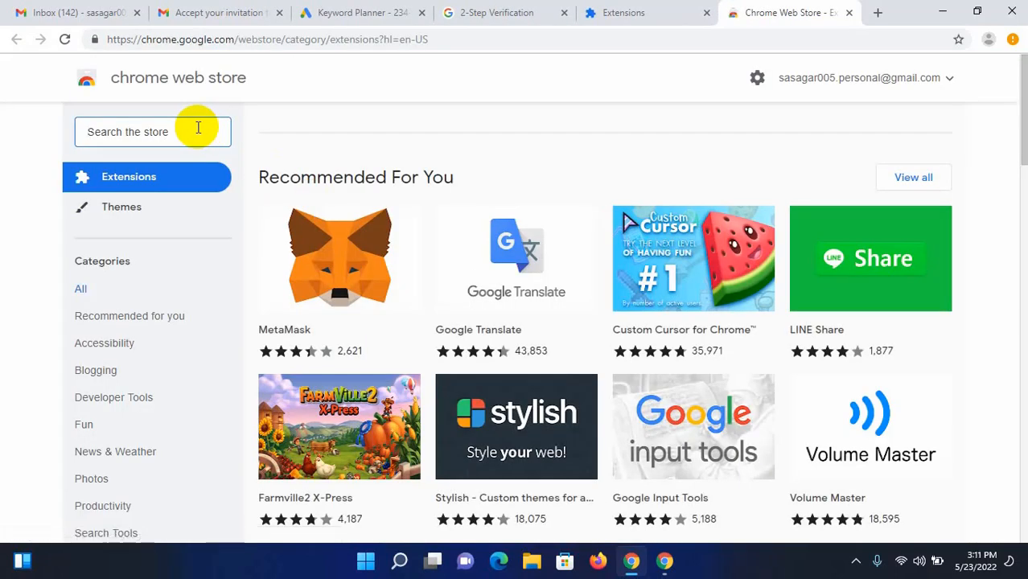
- Search the Chrome Web Store for "vpn" and open the Browsec VPN - Free VPN for Chrome page
text(vp)
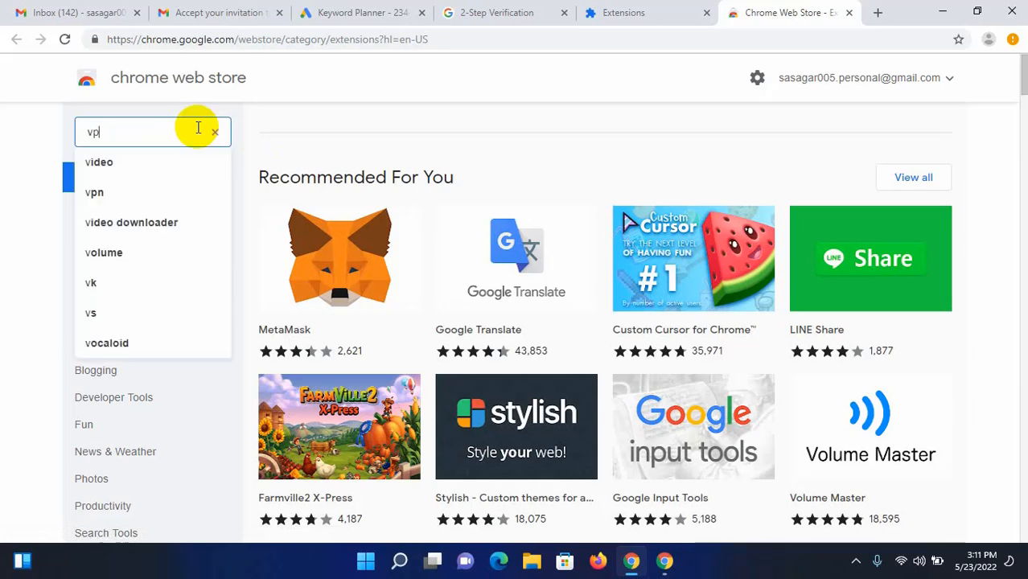
text(n)
key(Return)
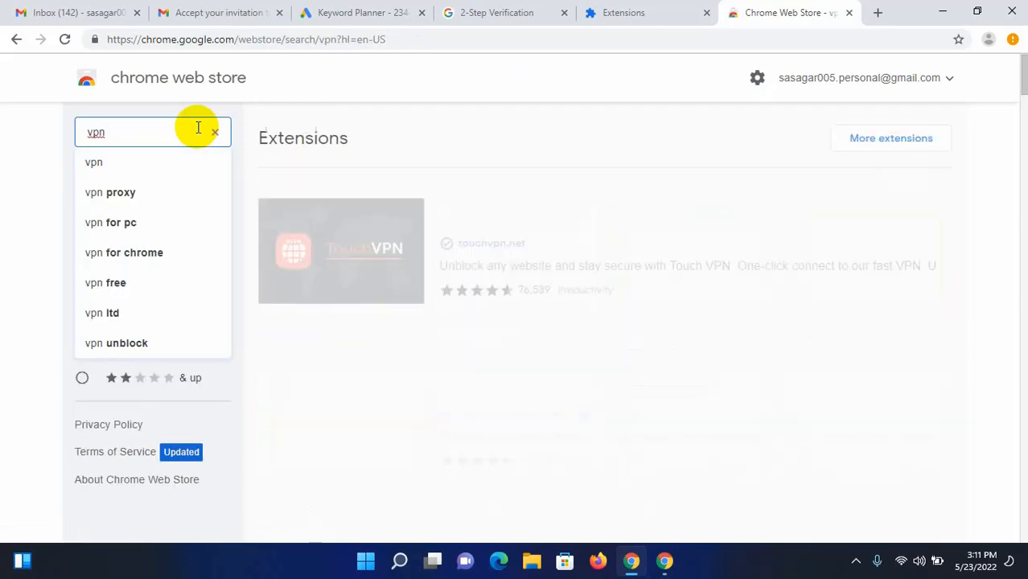
scroll(515, 238, down, 2)
click(538, 241)
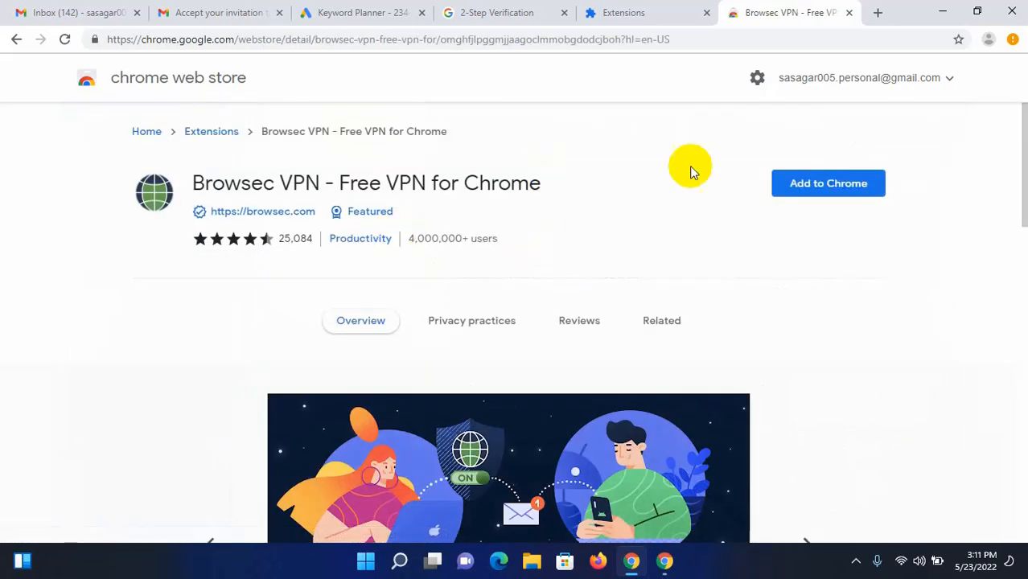
- Add the Browsec VPN extension to Chrome and dismiss the installation notice
click(828, 185)
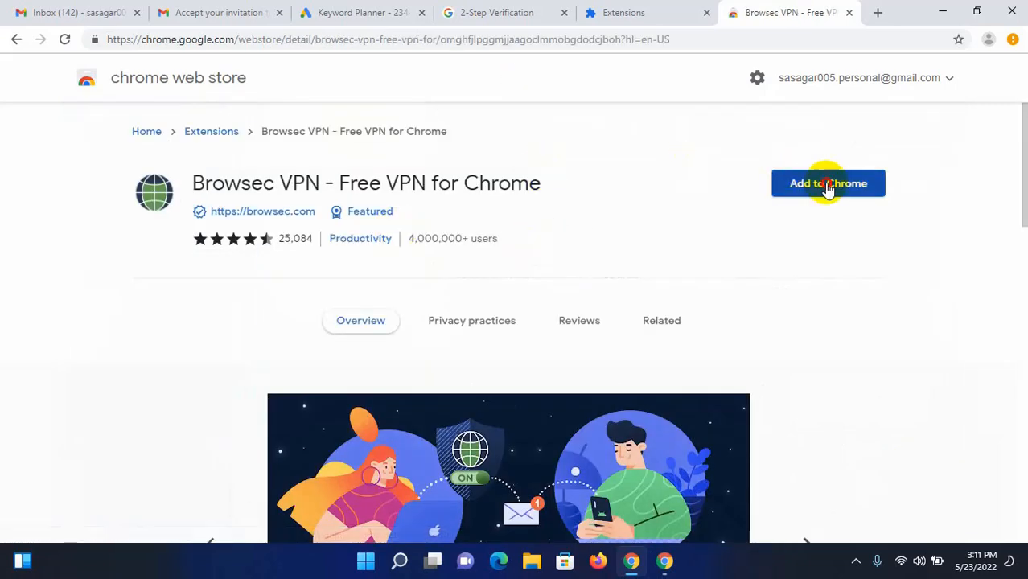
click(563, 170)
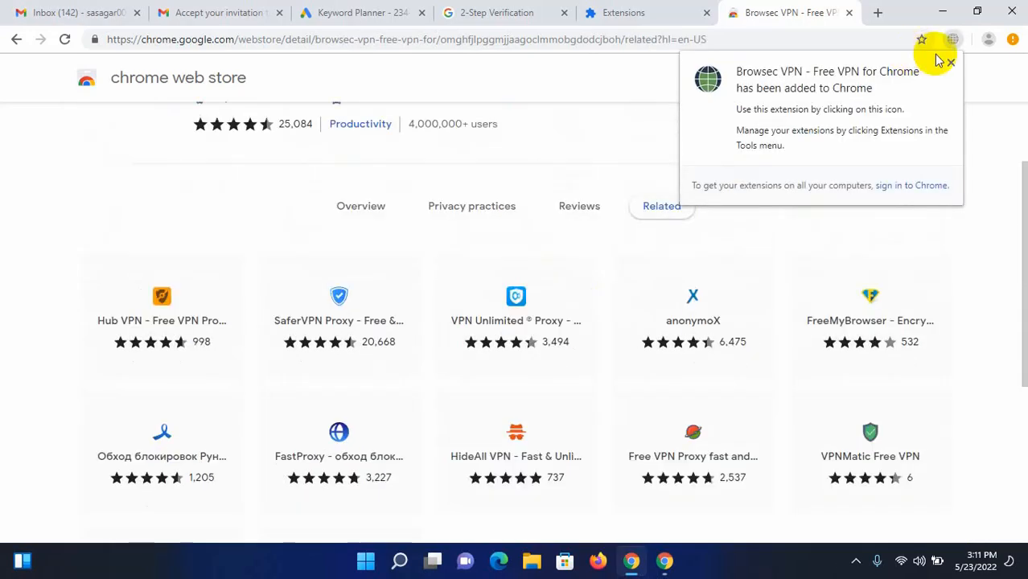
click(950, 62)
scroll(515, 330, up, 2)
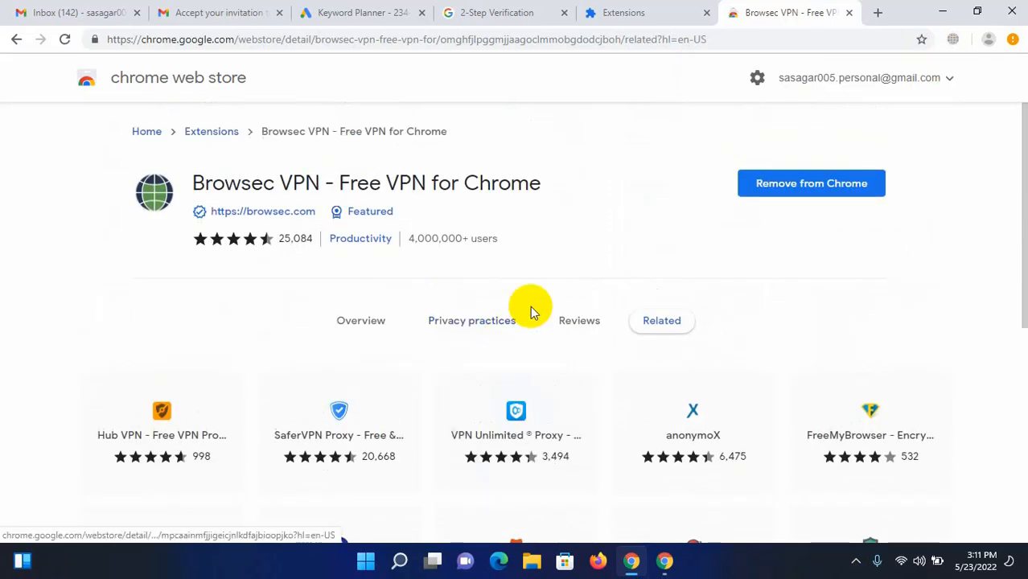
- Start Browsec VPN with United States as the virtual location and open a new browser tab
click(956, 40)
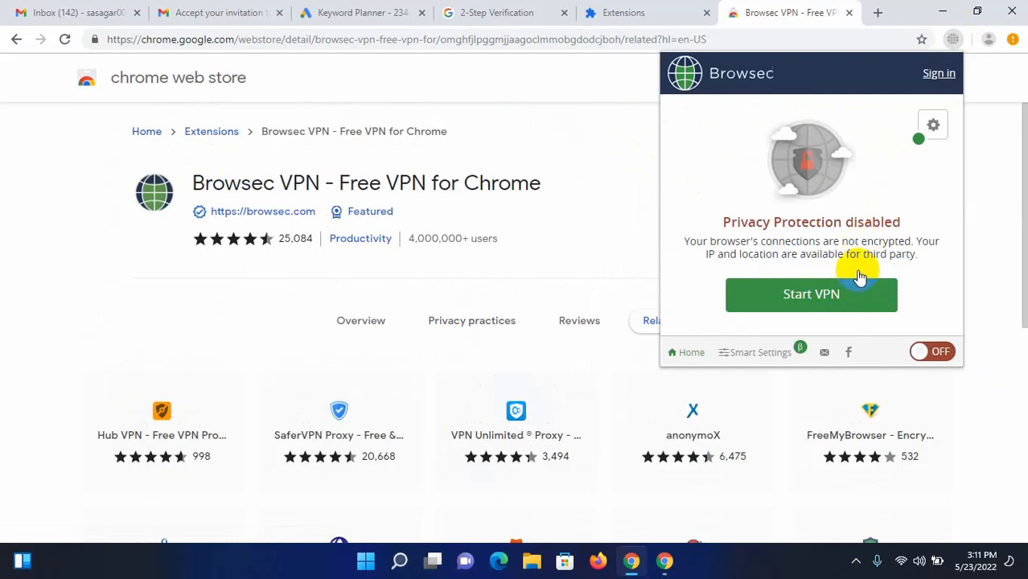
click(834, 300)
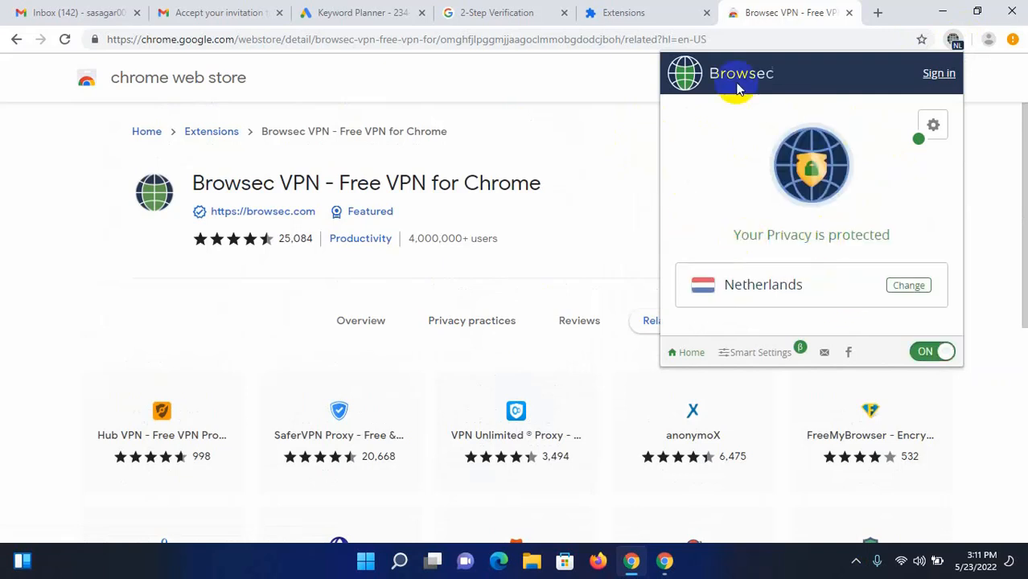
click(869, 291)
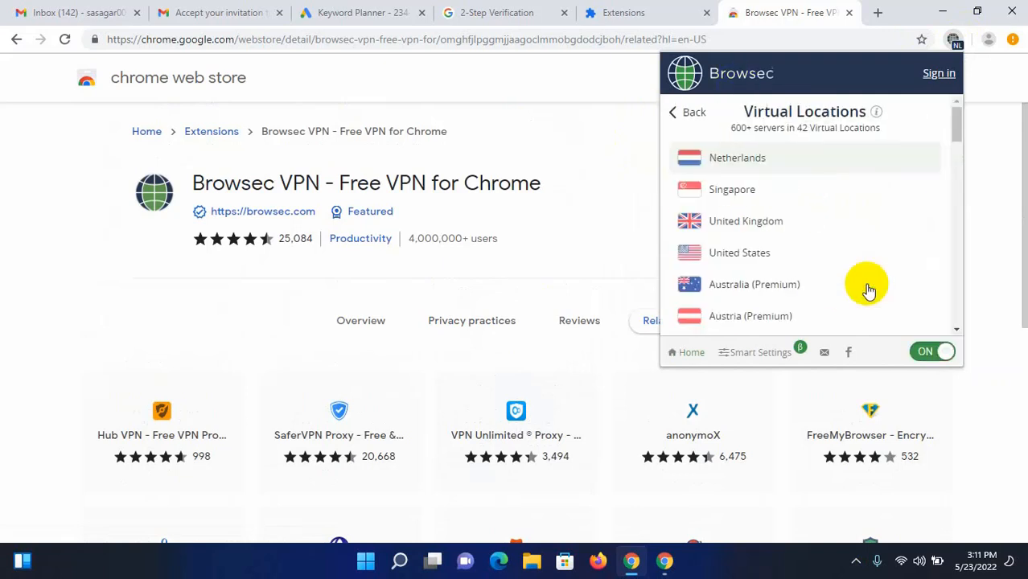
click(752, 253)
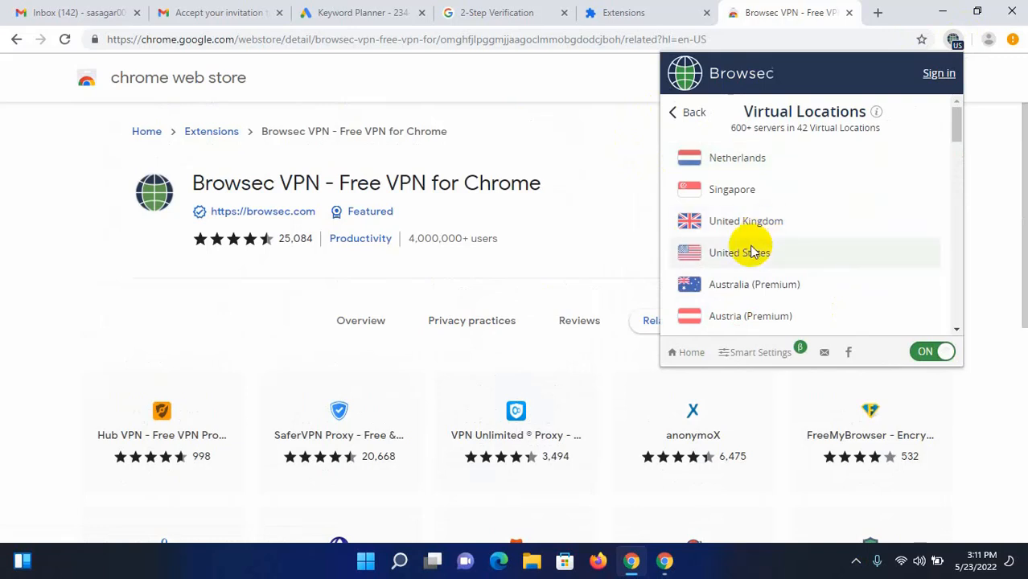
click(563, 121)
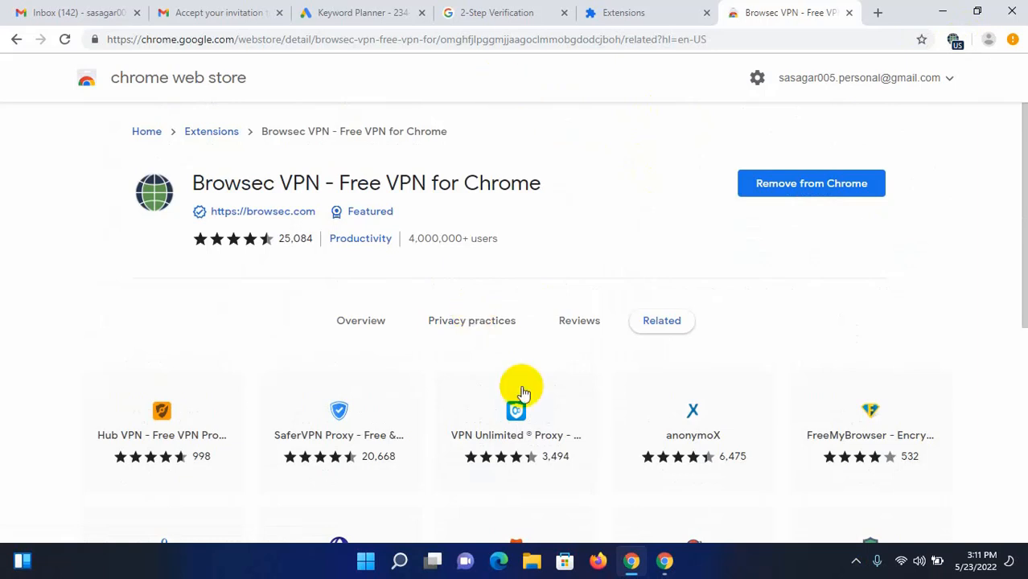
click(876, 13)
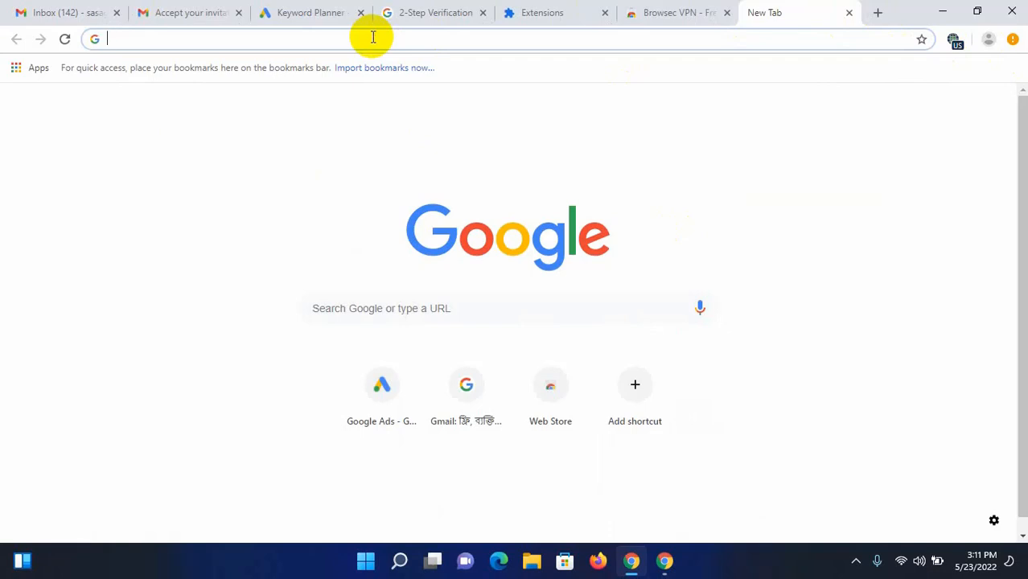
- Search Google for "iphone 13 pro max" and skim the search results
text(ip)
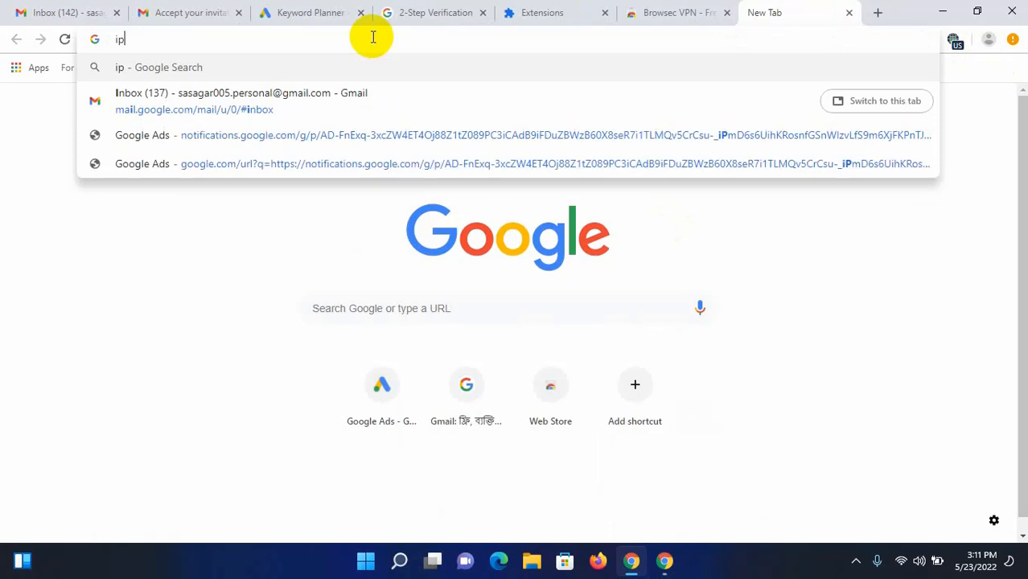
text(hone 13 p)
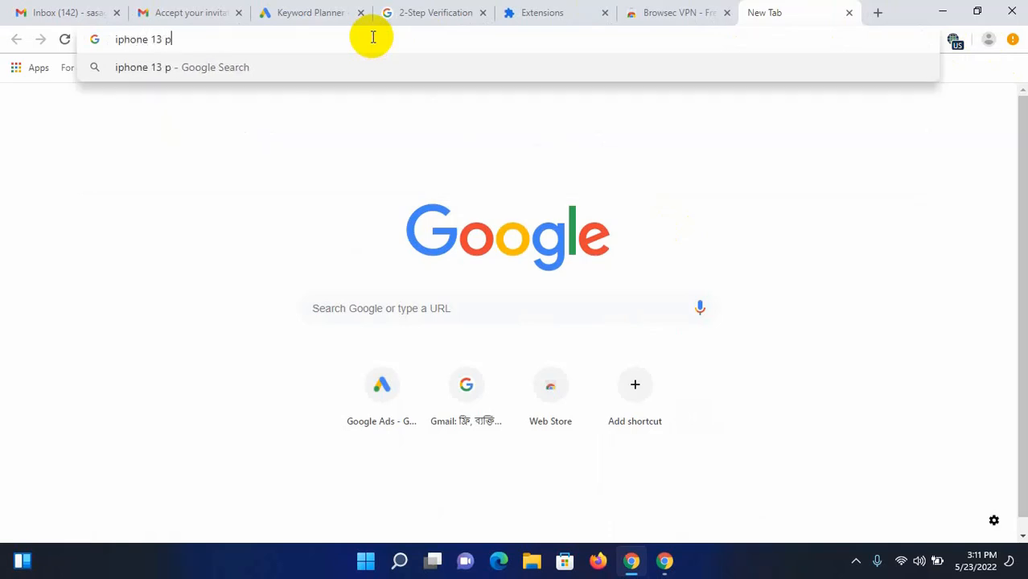
text(ro)
key(Return)
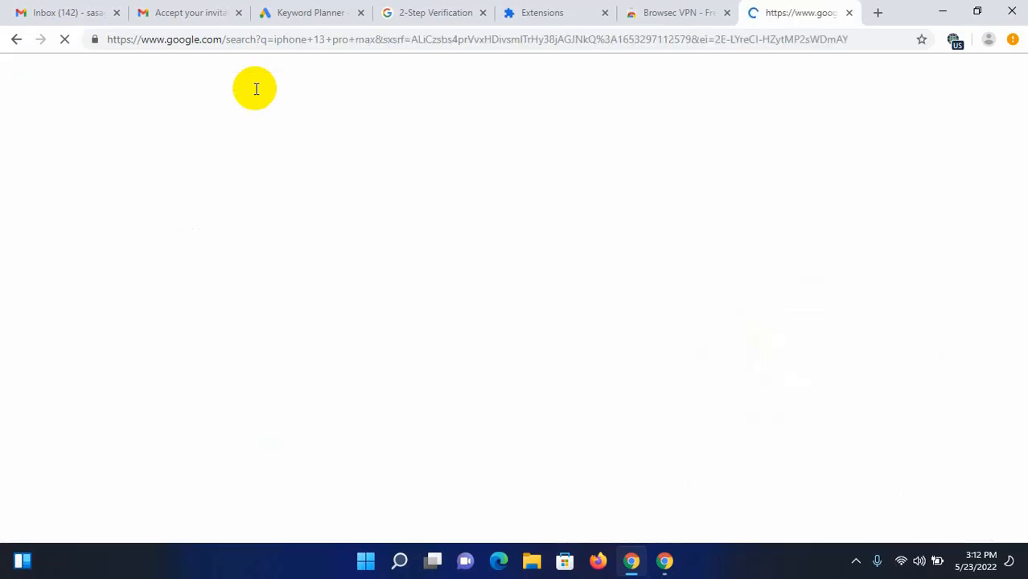
scroll(555, 288, down, 12)
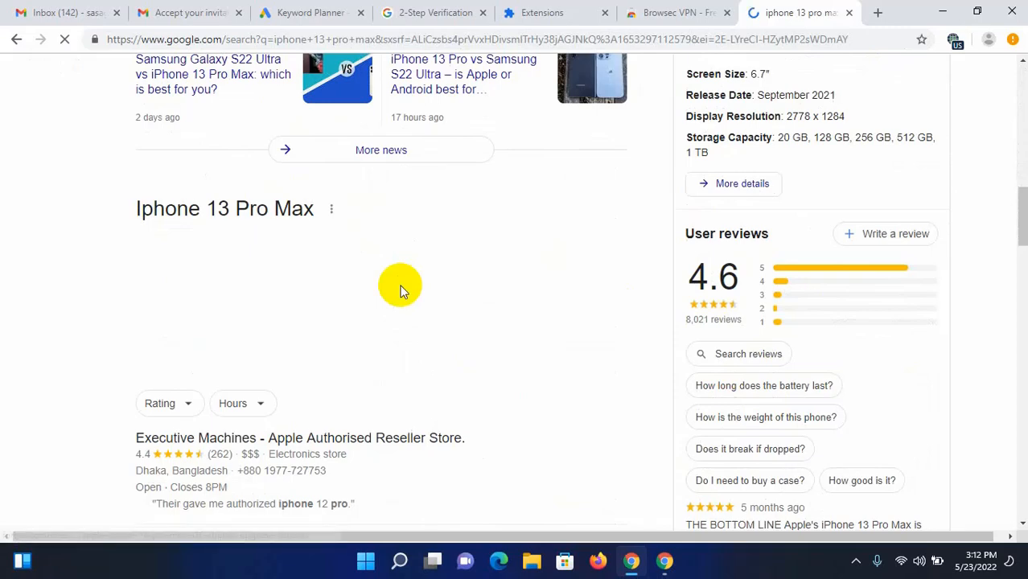
scroll(403, 291, down, 3)
scroll(402, 292, up, 1)
scroll(402, 291, up, 14)
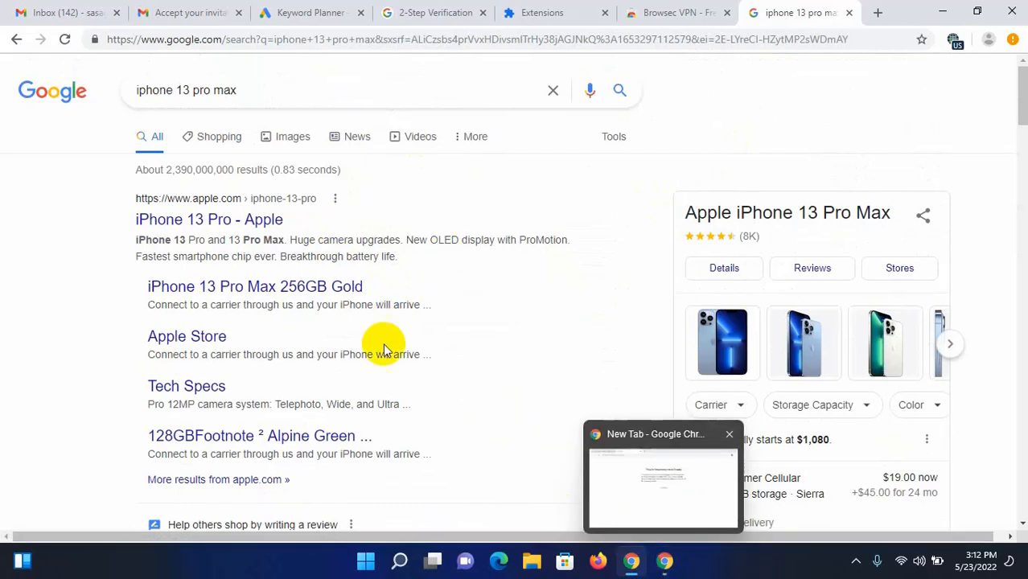
- Check the active virtual location in Browsec VPN and look through the iPhone 13 Pro Max search results again
click(954, 41)
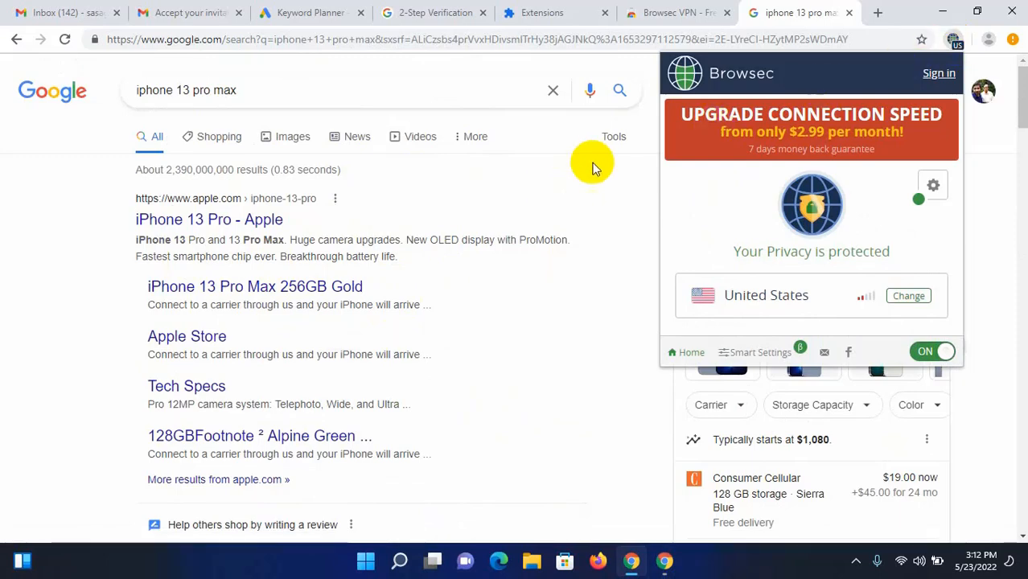
click(597, 185)
scroll(483, 335, down, 5)
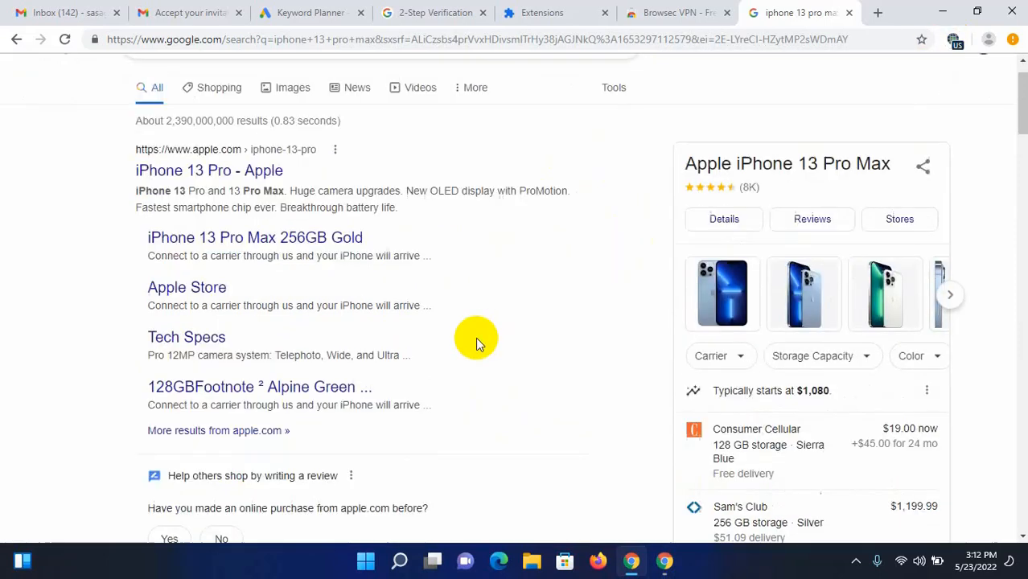
scroll(475, 342, down, 5)
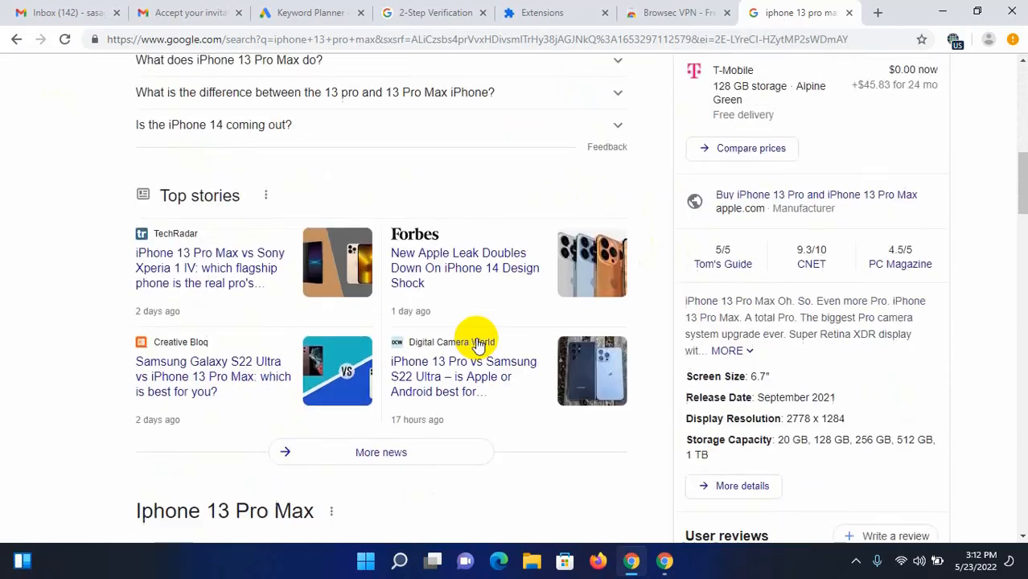
scroll(476, 342, up, 10)
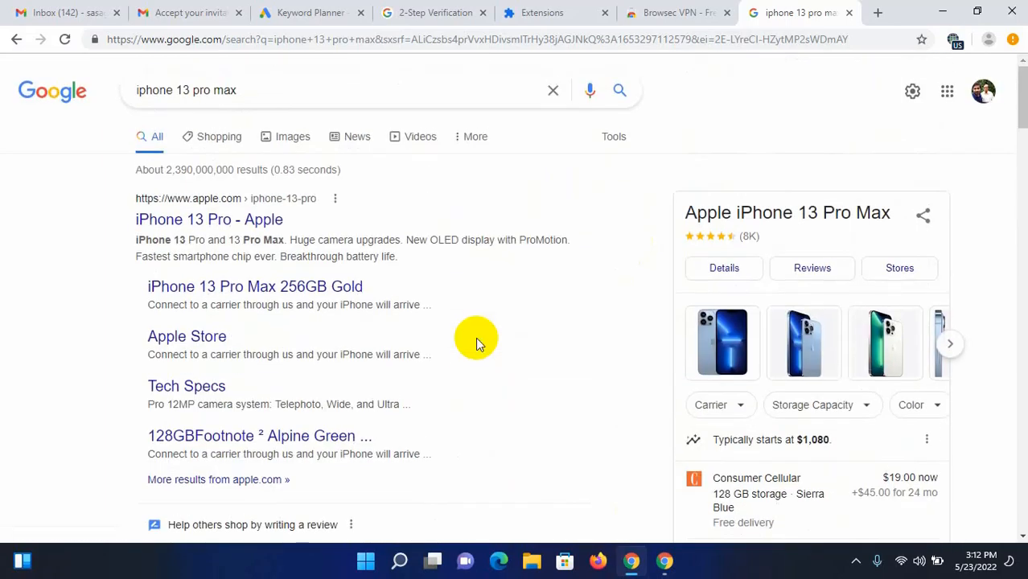
- Switch to the guest Chrome window and examine the shopping ads on its "iphone 13 pro max" results page
click(665, 561)
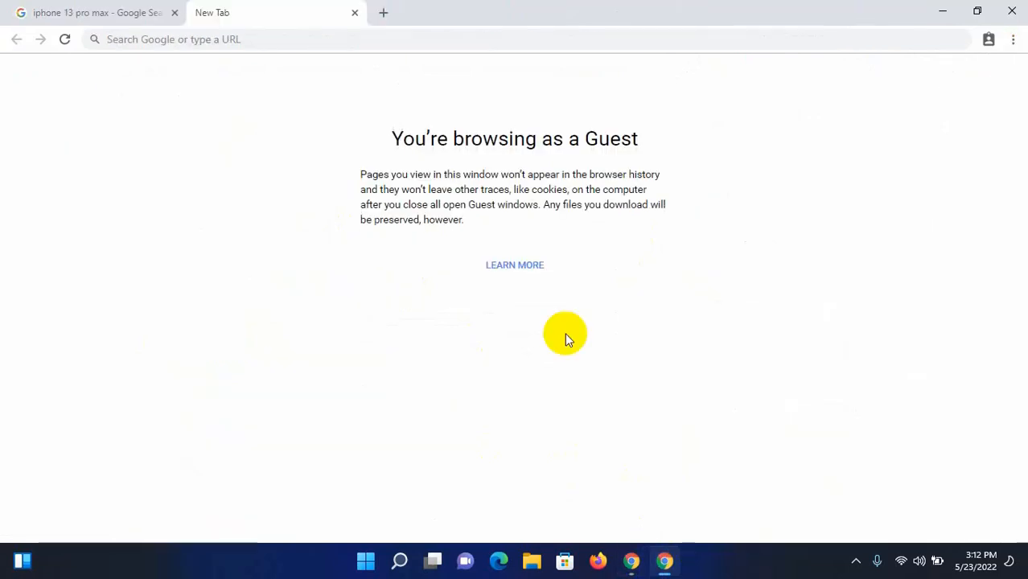
click(108, 12)
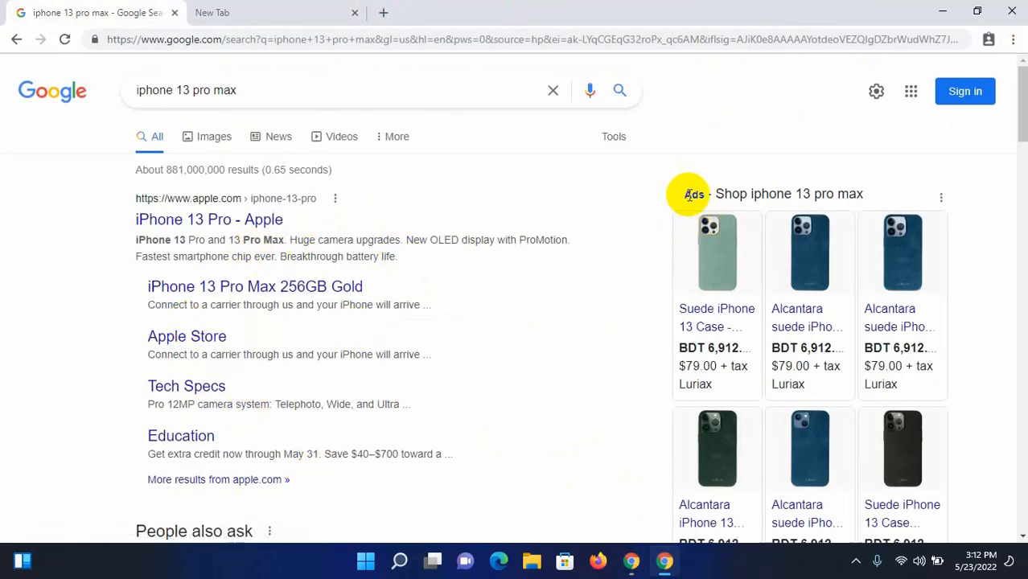
scroll(704, 394, down, 1)
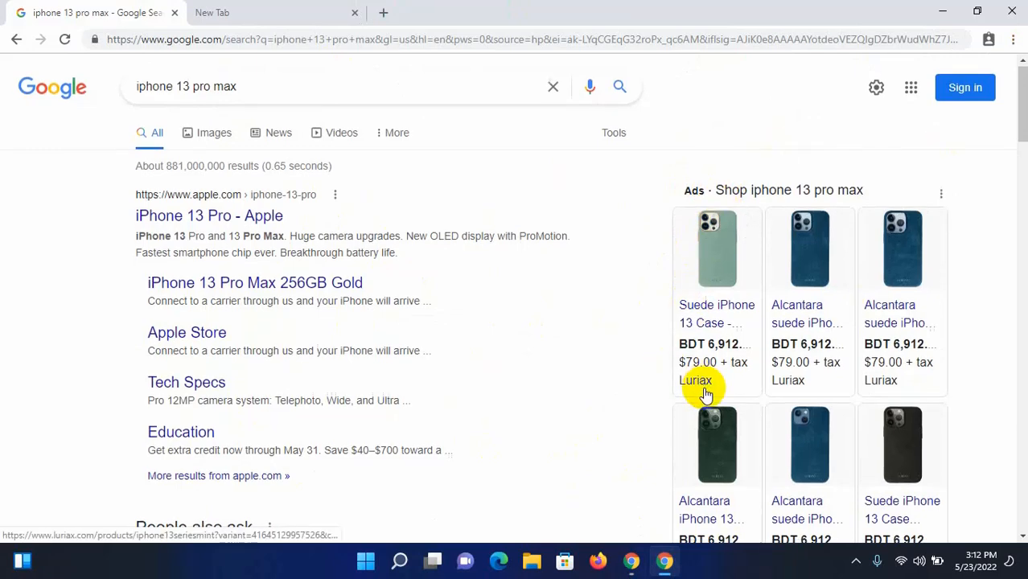
scroll(707, 306, up, 1)
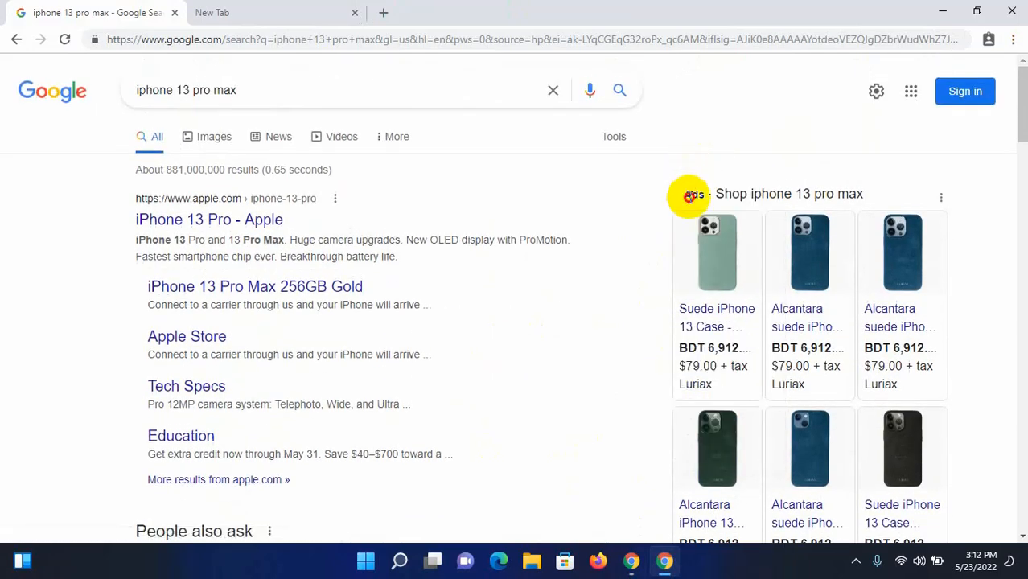
triple_click(689, 197)
click(592, 199)
mouse_move(711, 308)
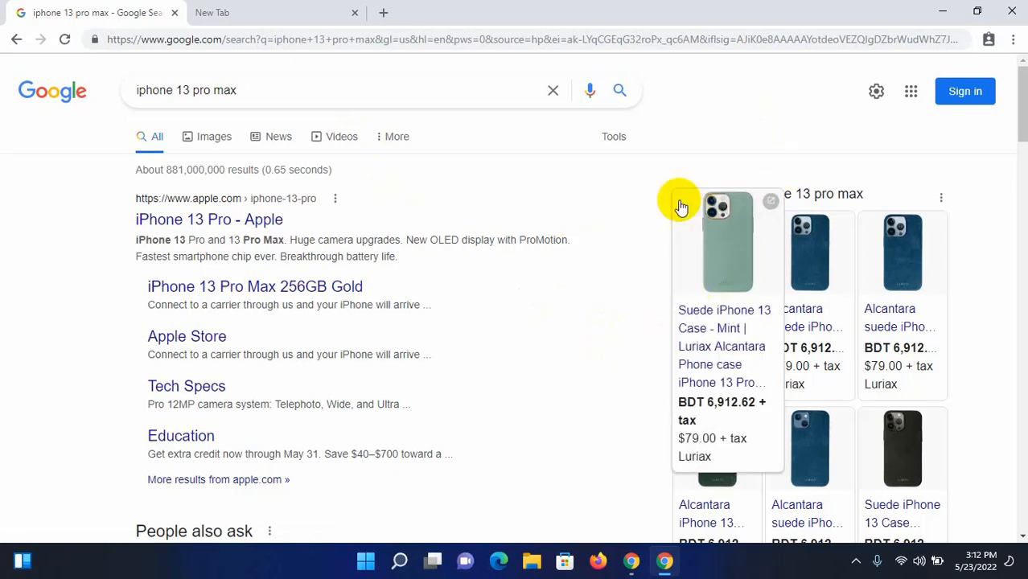
click(193, 204)
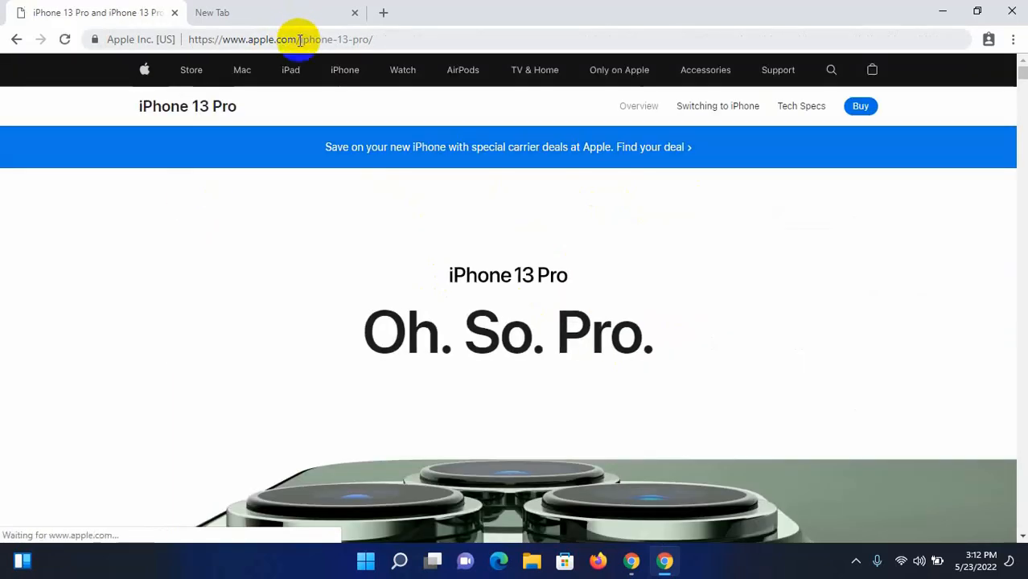
drag(296, 38, 199, 39)
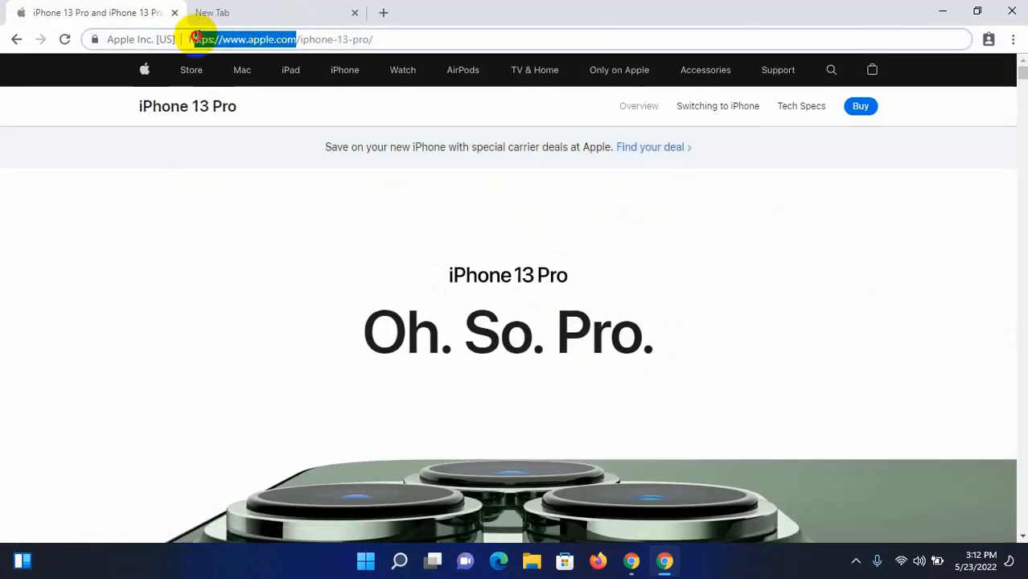
right_click(198, 41)
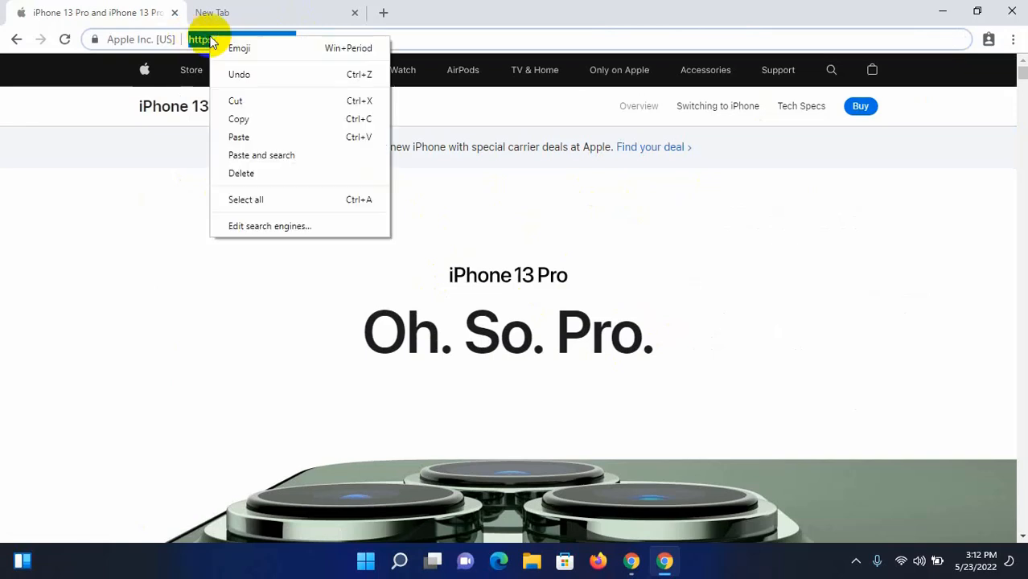
click(262, 118)
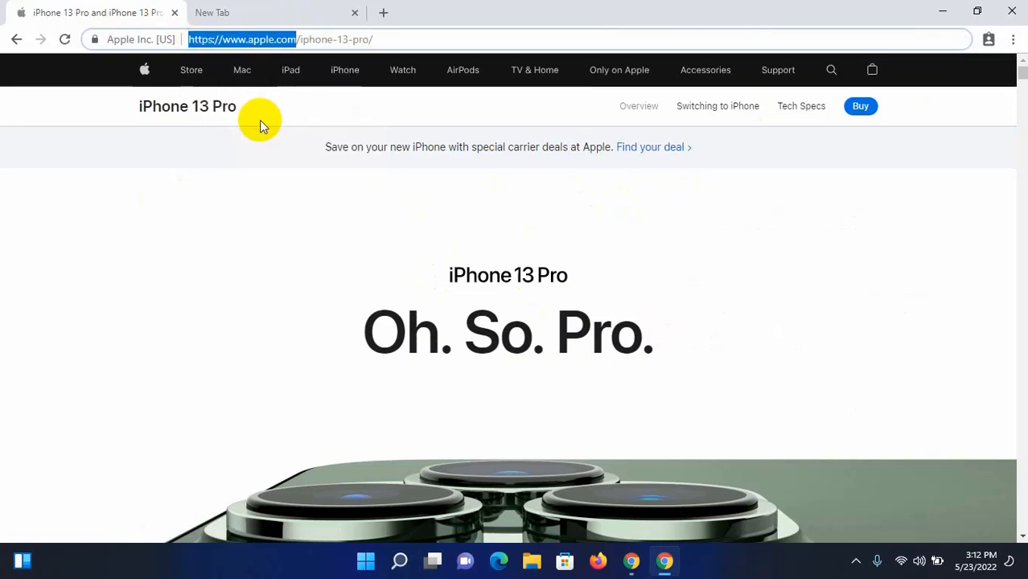
- Turn off Browsec VPN in the regular Chrome window and go back to Keyword Planner
click(943, 11)
click(300, 128)
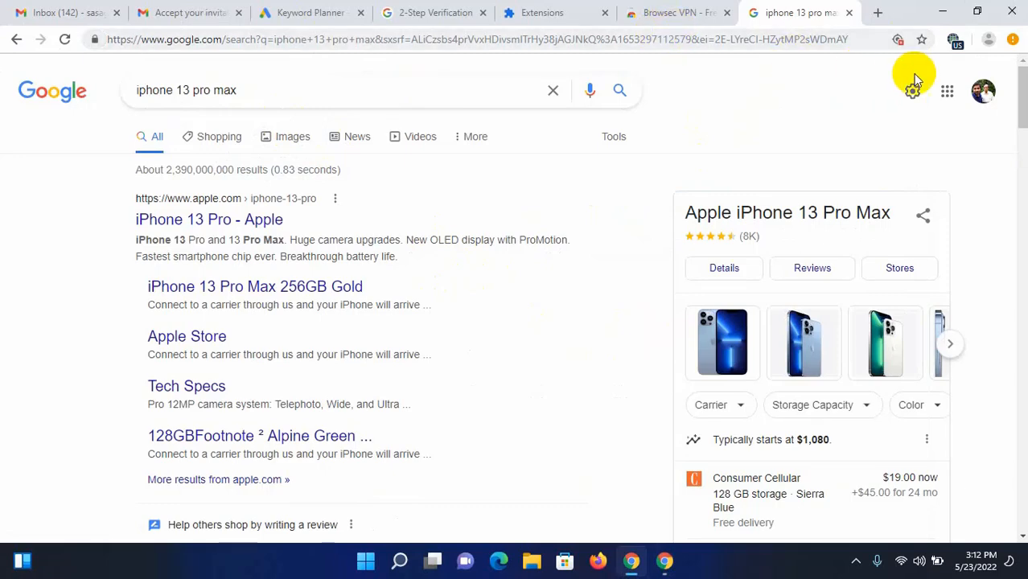
click(956, 40)
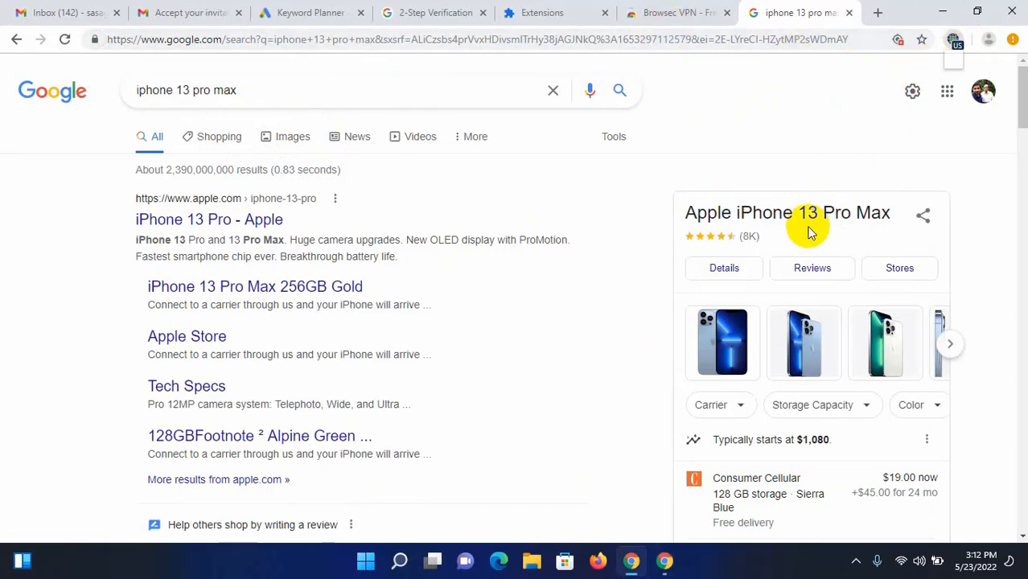
click(925, 352)
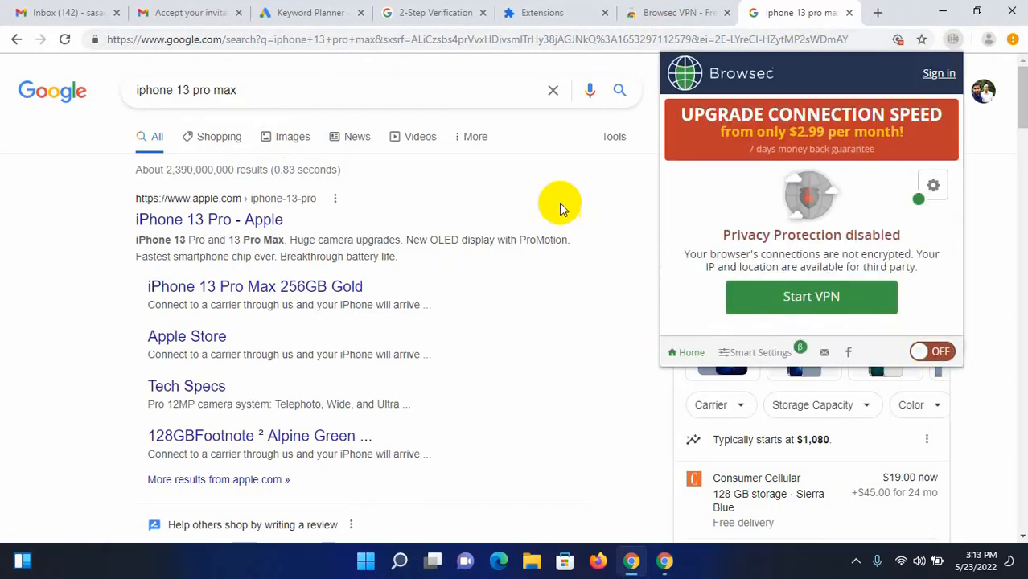
click(553, 176)
click(271, 12)
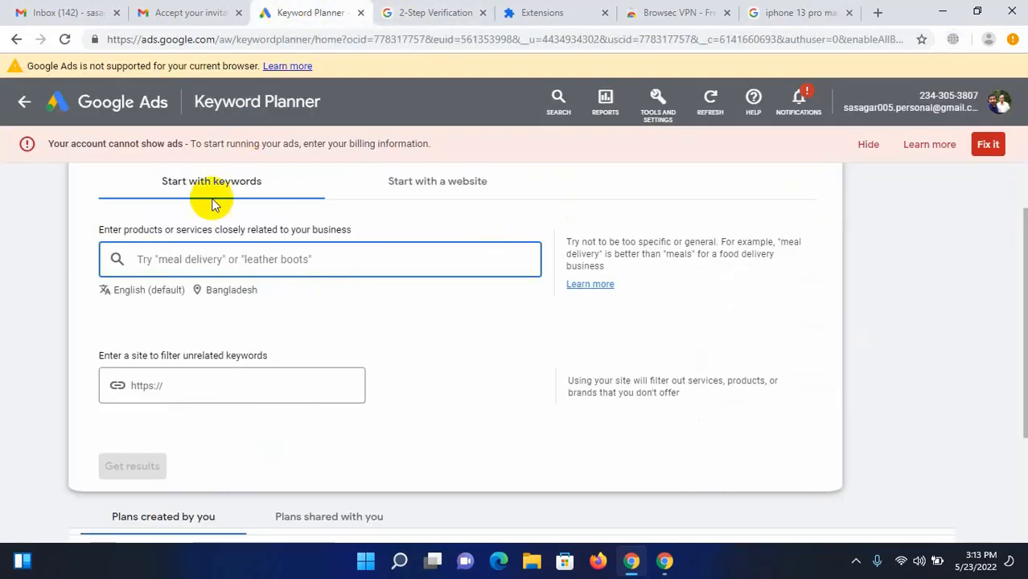
click(150, 387)
right_click(149, 386)
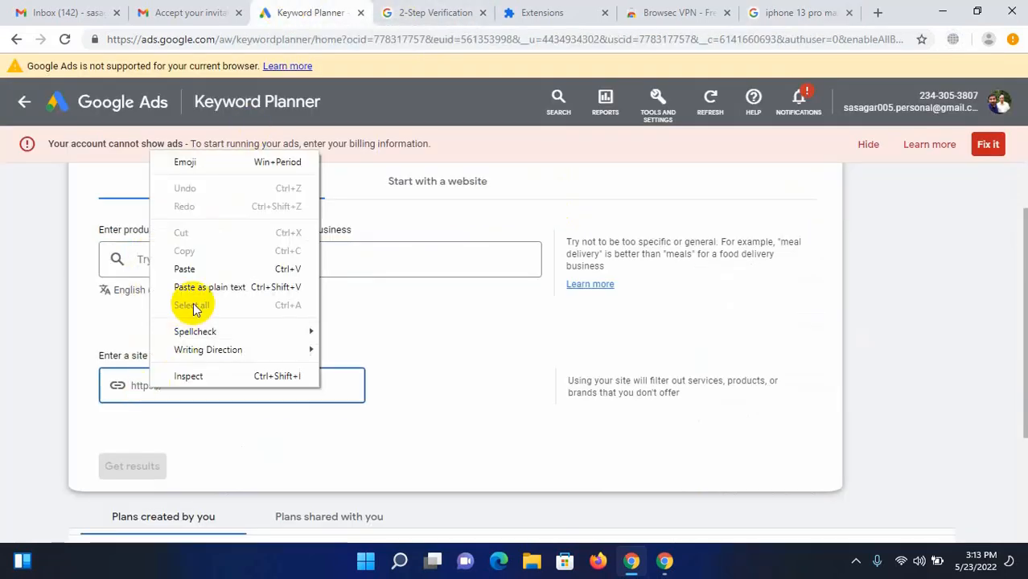
click(191, 285)
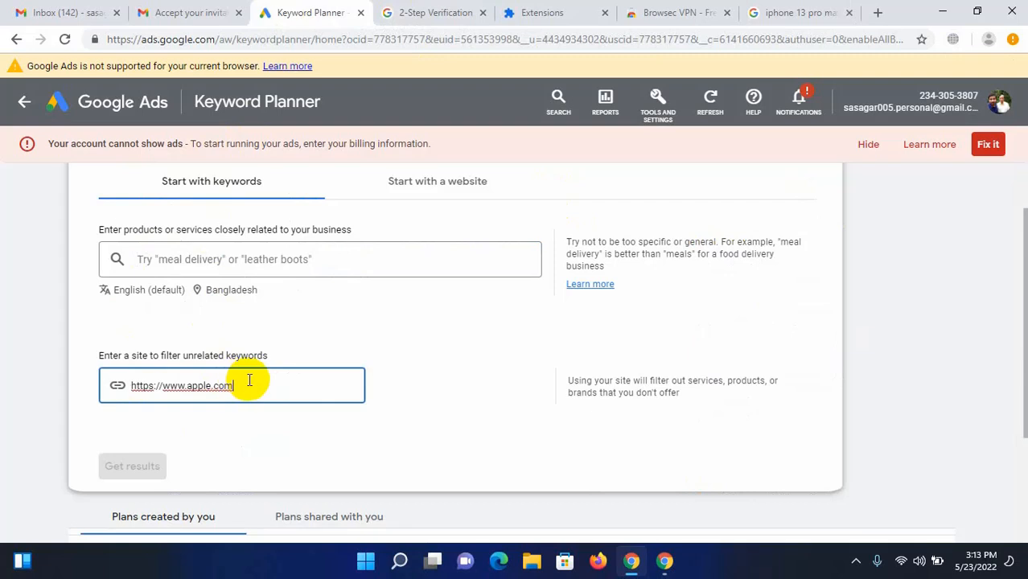
drag(250, 381, 92, 379)
key(BackSpace)
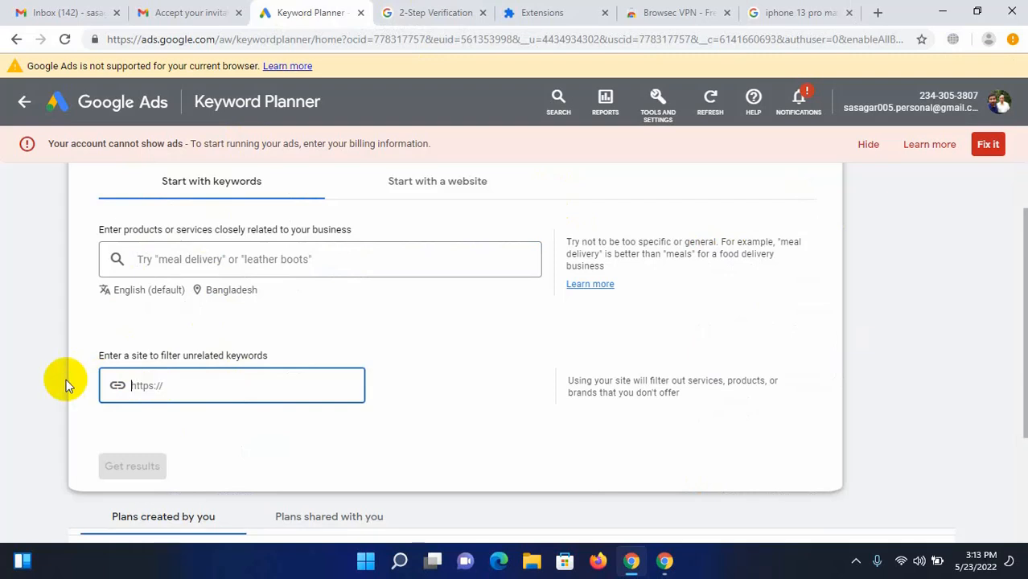
- Enter "iphone 13pro max" as the product keyword and get the keyword ideas
click(149, 259)
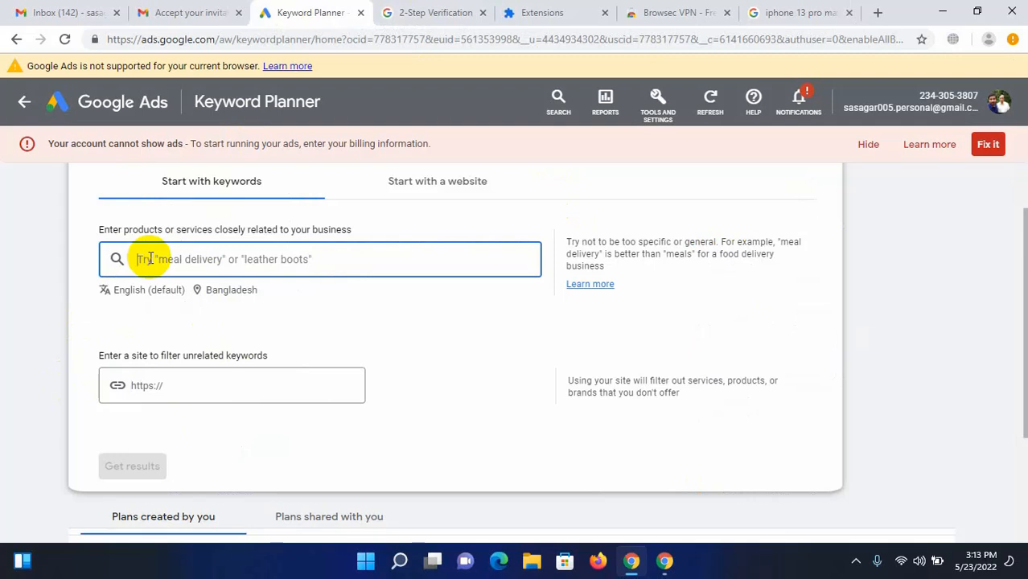
text(iphone 13pro max)
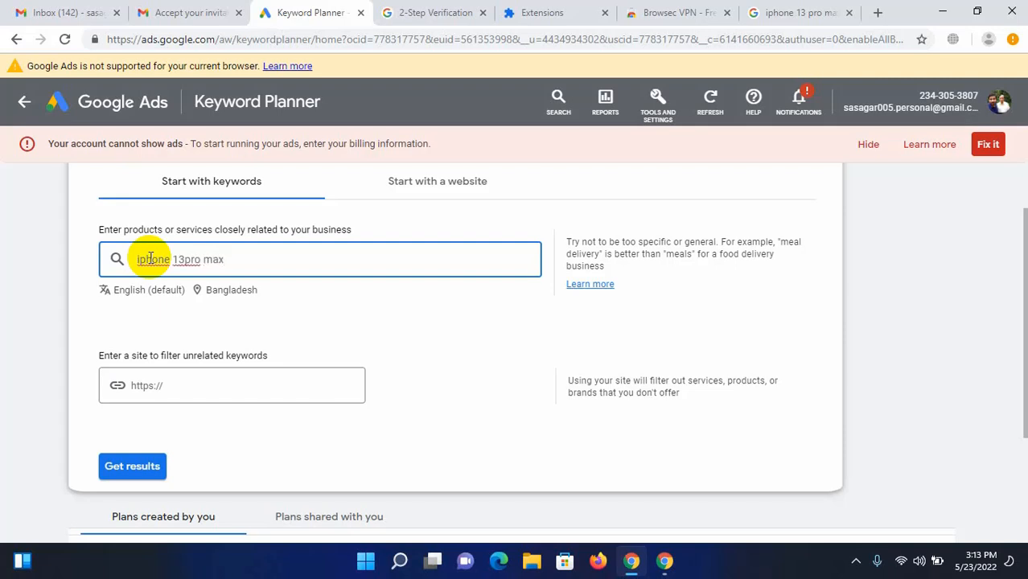
scroll(161, 268, down, 2)
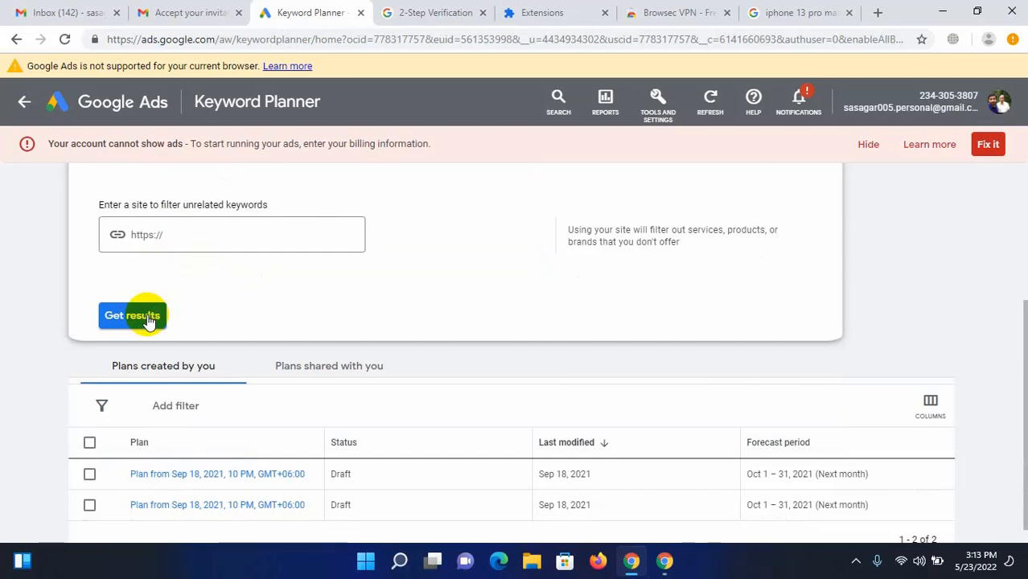
scroll(191, 316, up, 3)
scroll(271, 262, down, 1)
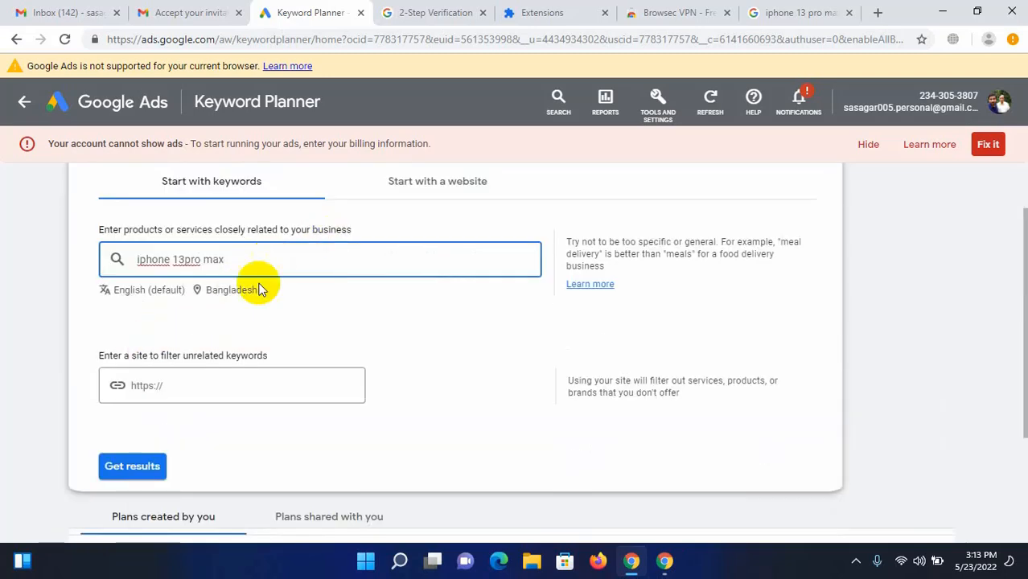
click(132, 465)
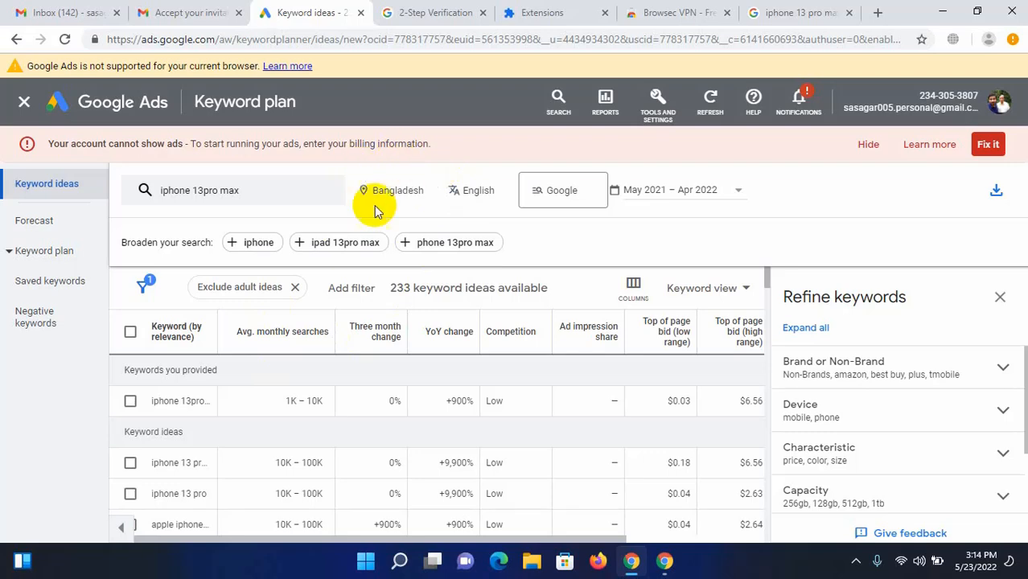
- Replace Bangladesh with United States as the targeted location of the keyword ideas and save it
click(426, 193)
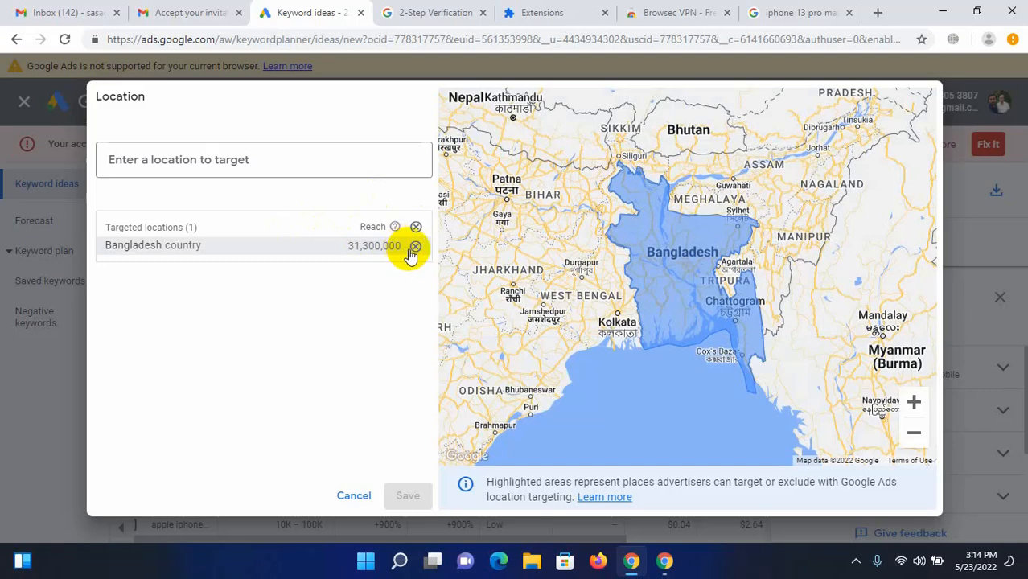
click(415, 247)
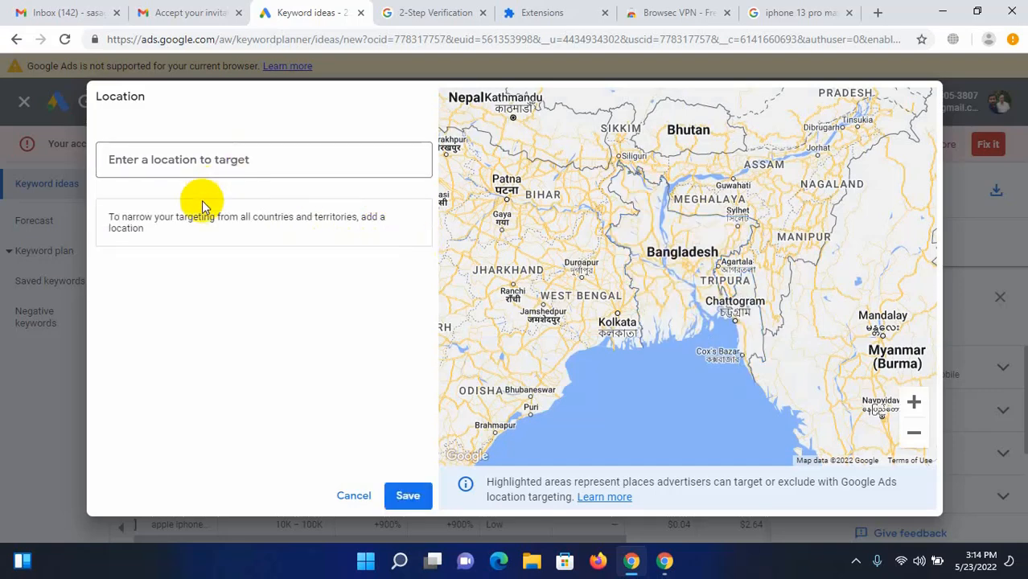
click(191, 159)
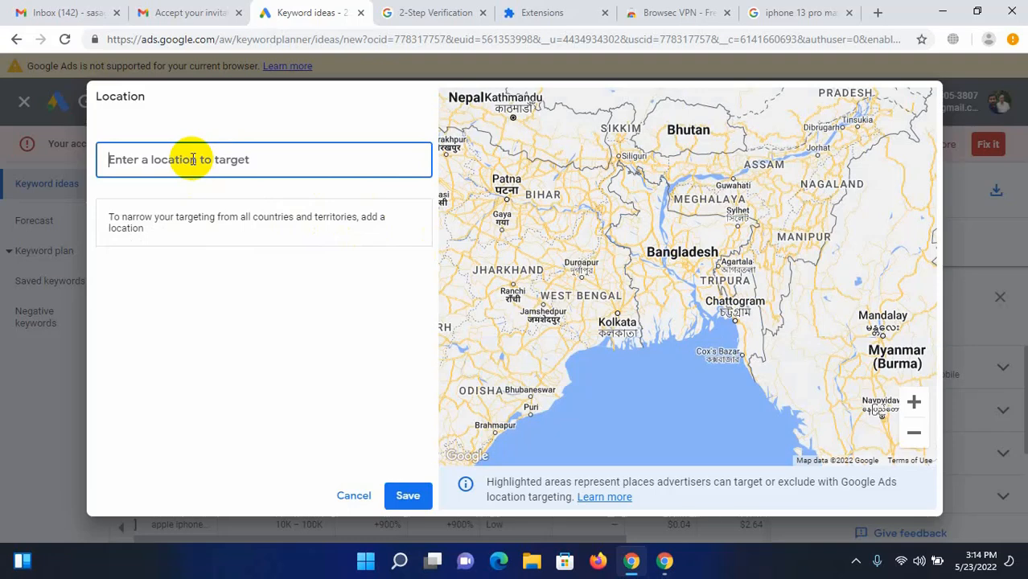
text(uni)
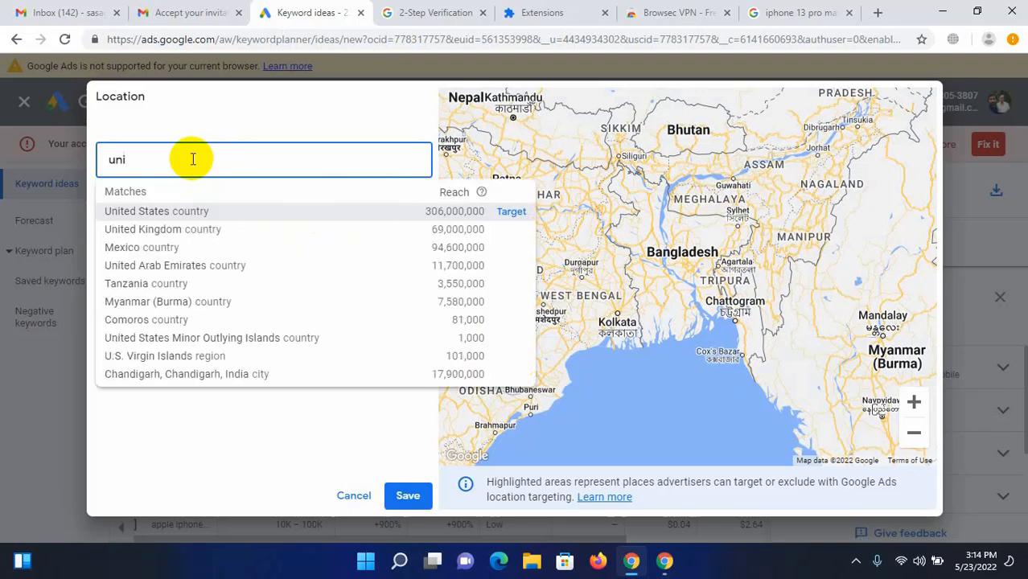
click(509, 211)
click(408, 494)
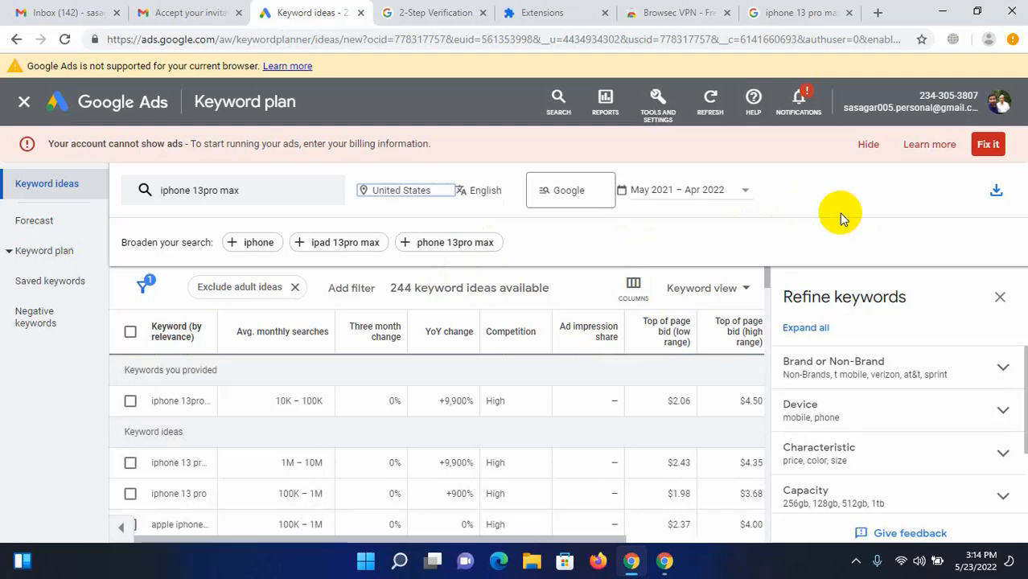
- Close the Extensions and 2-Step Verification pages and hide the keyword refinement options beside the keyword ideas
click(606, 12)
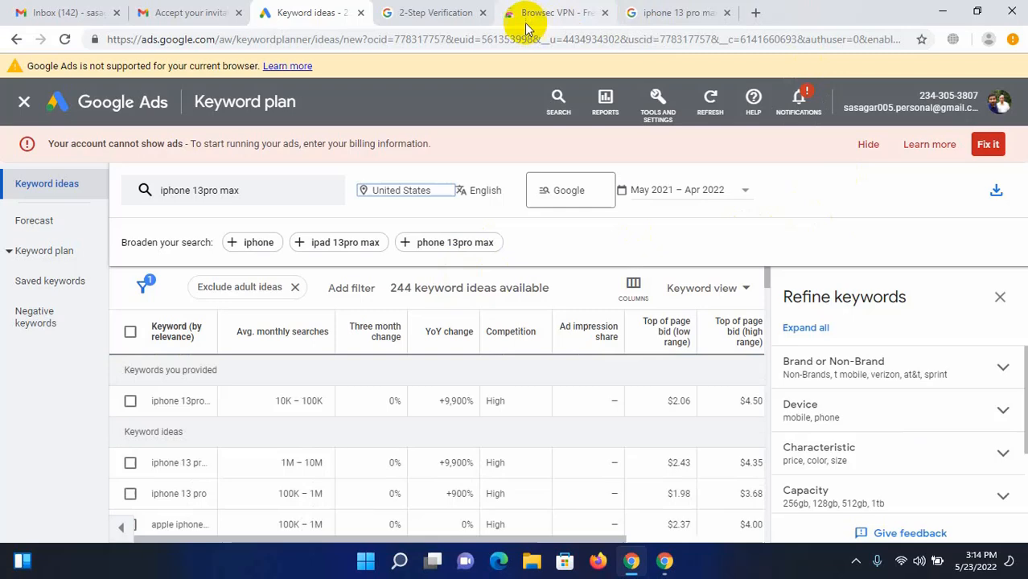
click(481, 12)
scroll(248, 419, down, 3)
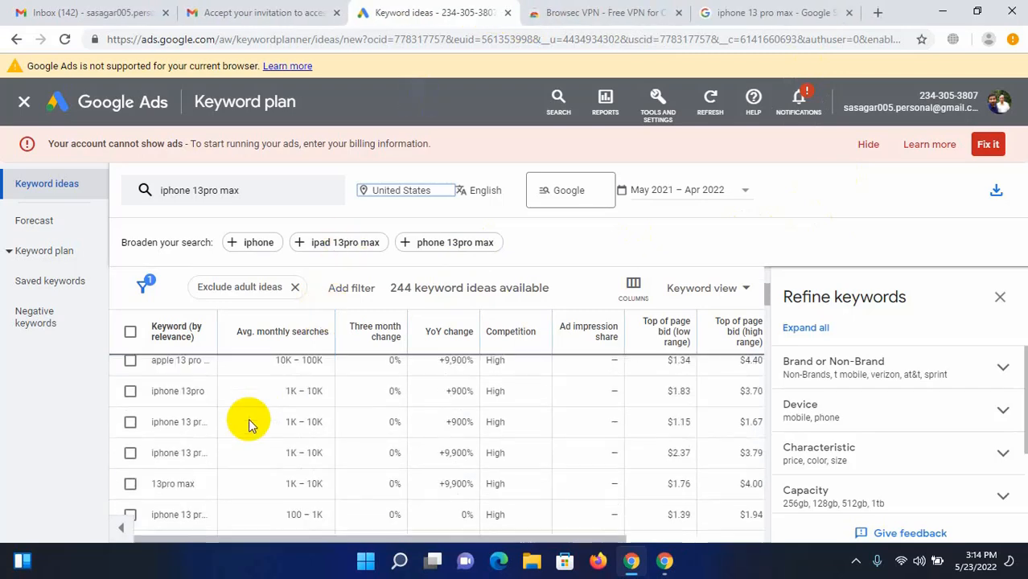
scroll(249, 418, up, 3)
click(999, 296)
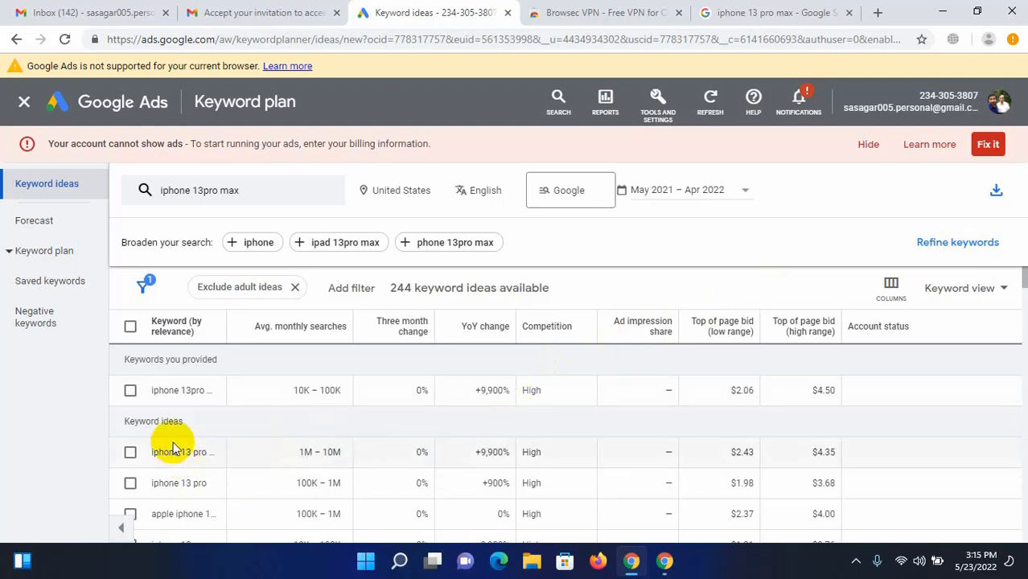
- Check the full wording of the provided keyword and the first three keyword ideas below it
triple_click(175, 391)
right_click(178, 394)
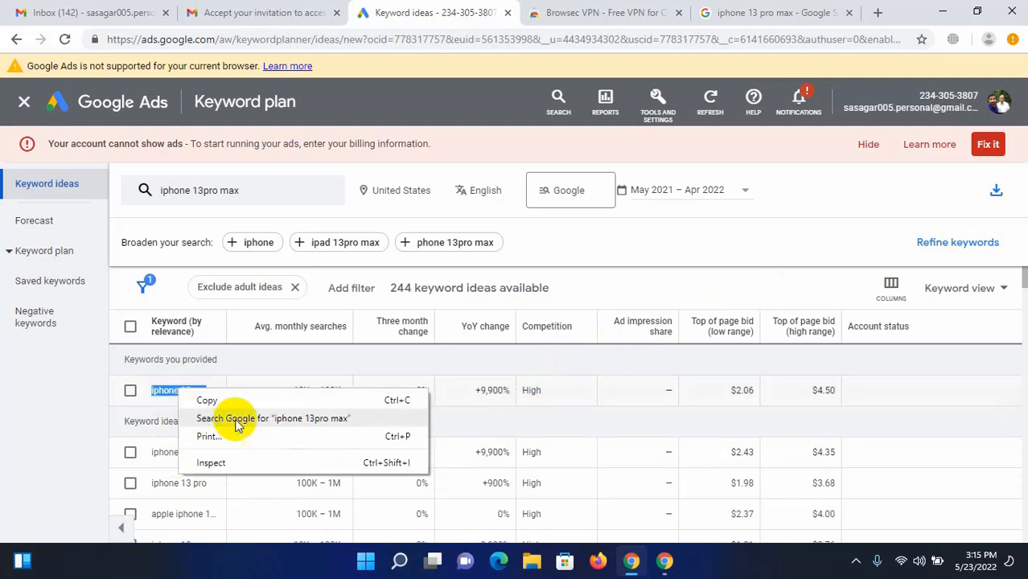
click(33, 402)
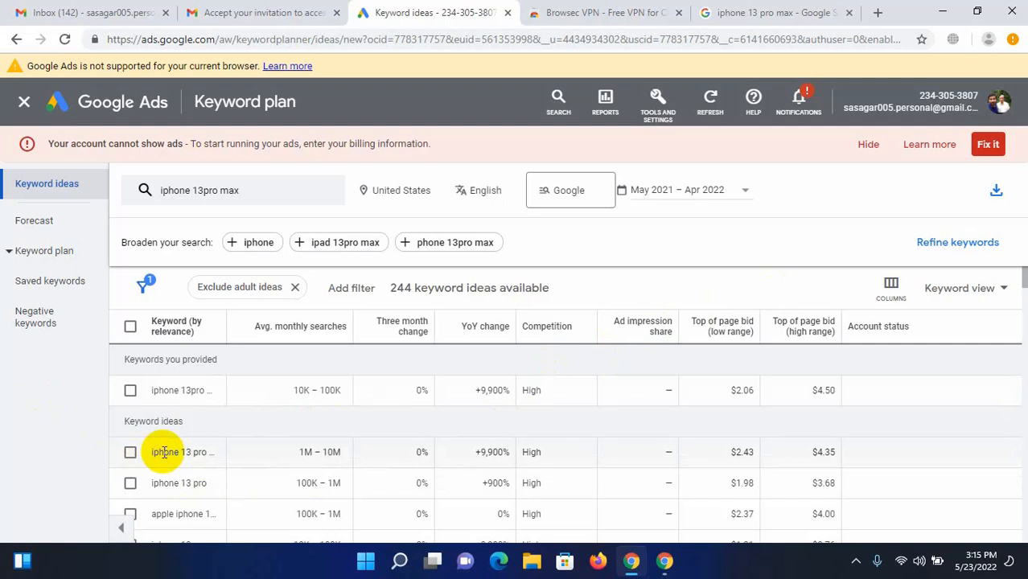
triple_click(161, 452)
right_click(162, 455)
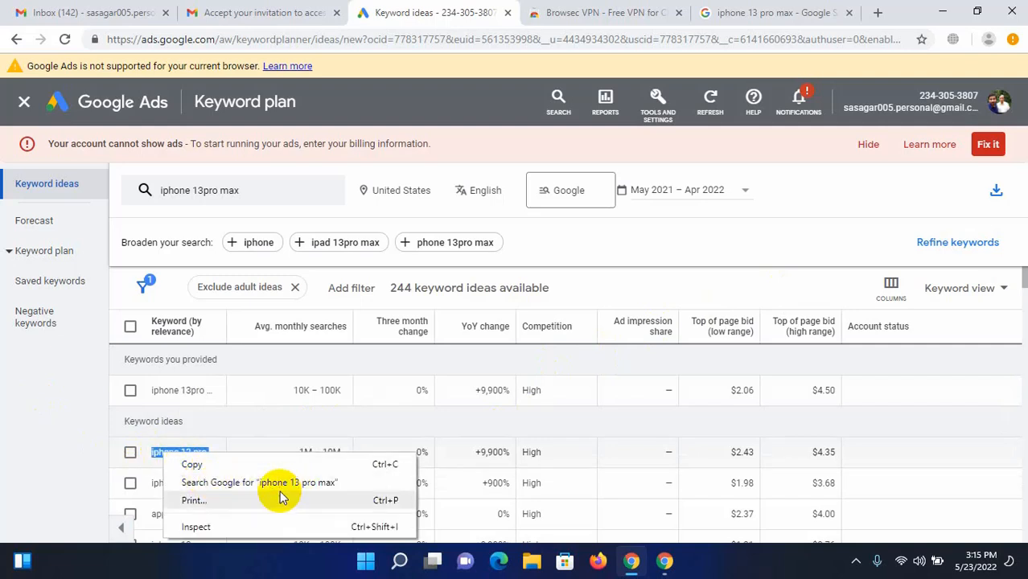
click(47, 414)
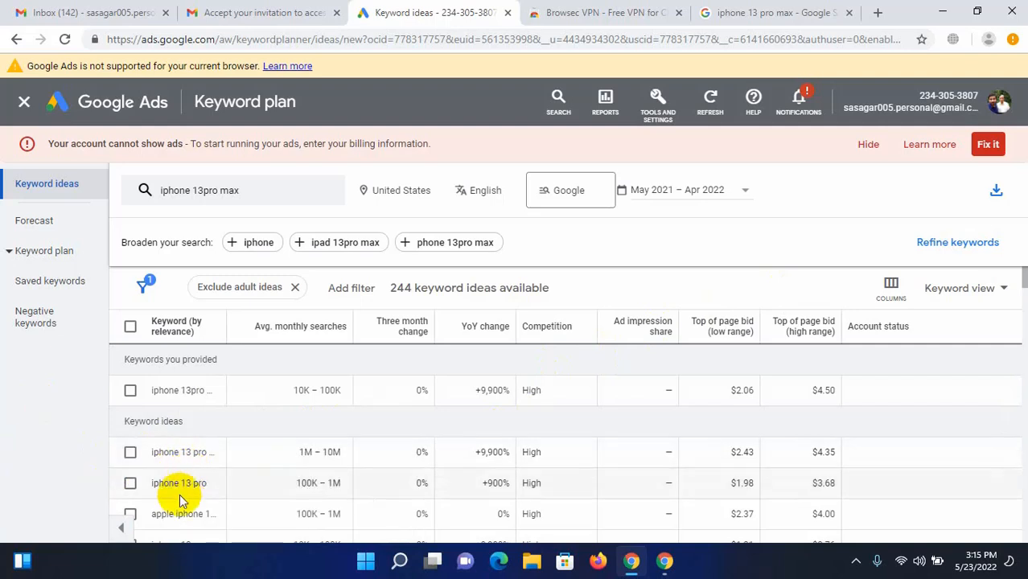
triple_click(173, 488)
right_click(172, 487)
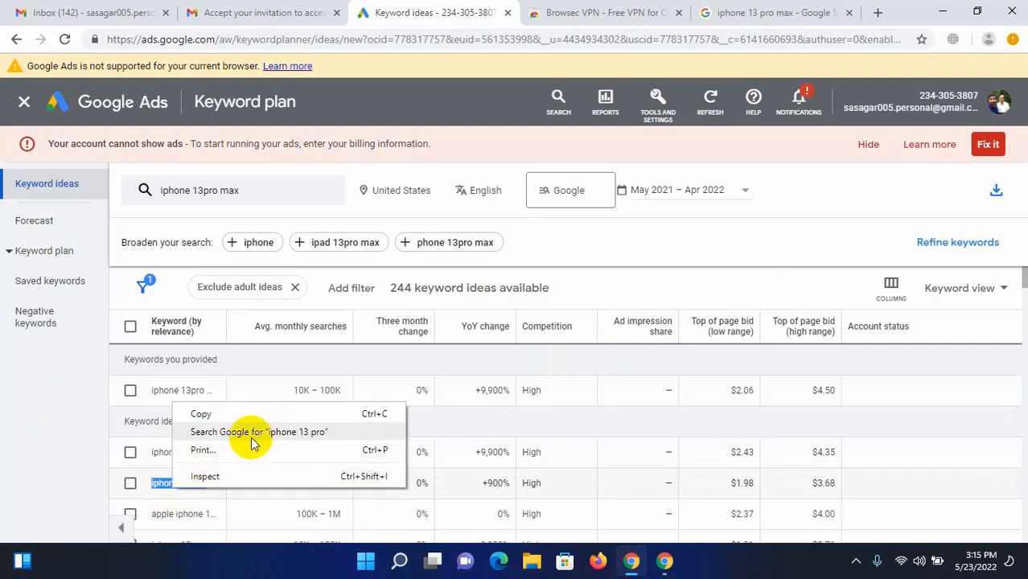
click(39, 379)
scroll(201, 386, down, 1)
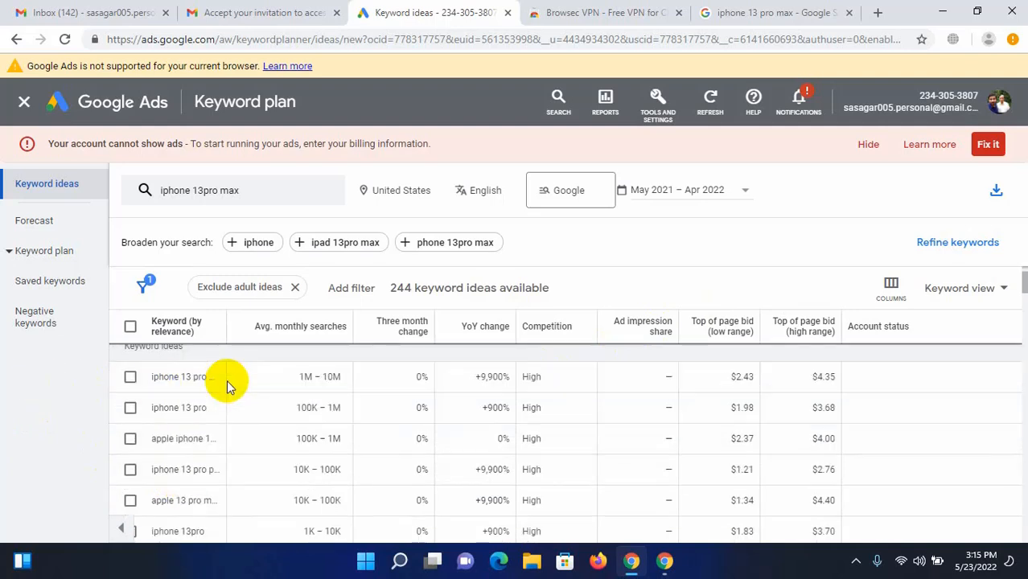
triple_click(170, 436)
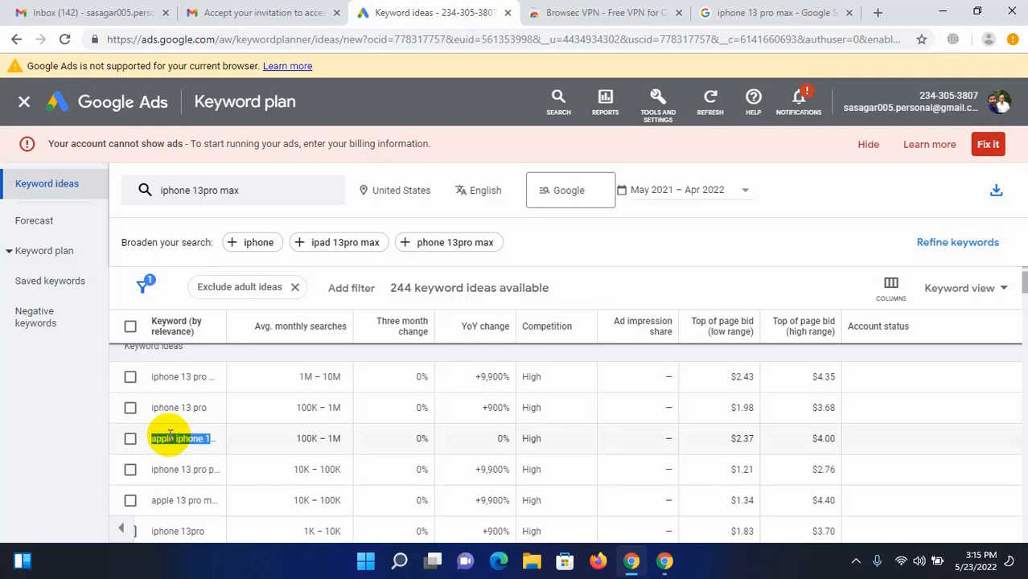
right_click(174, 439)
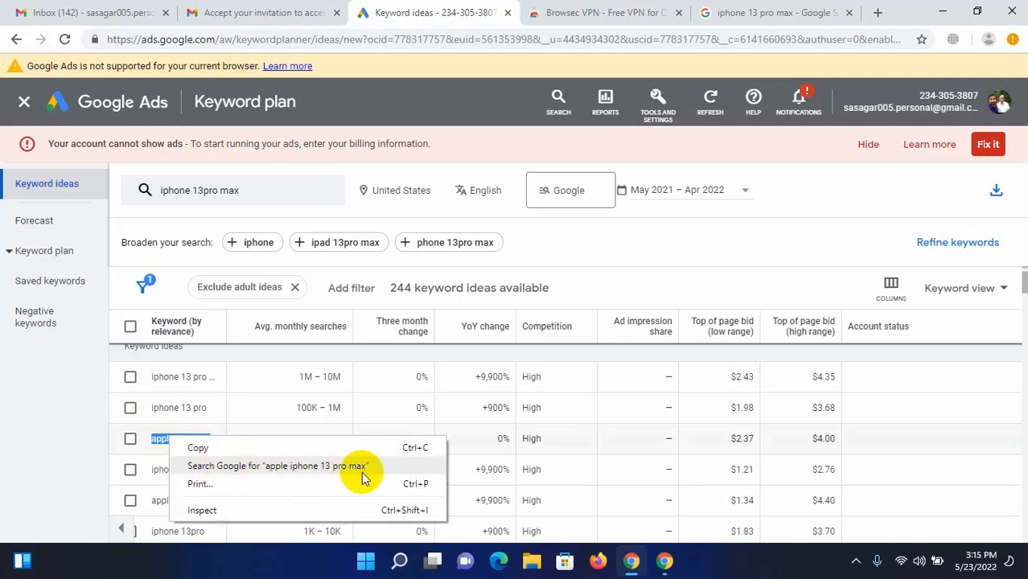
click(54, 362)
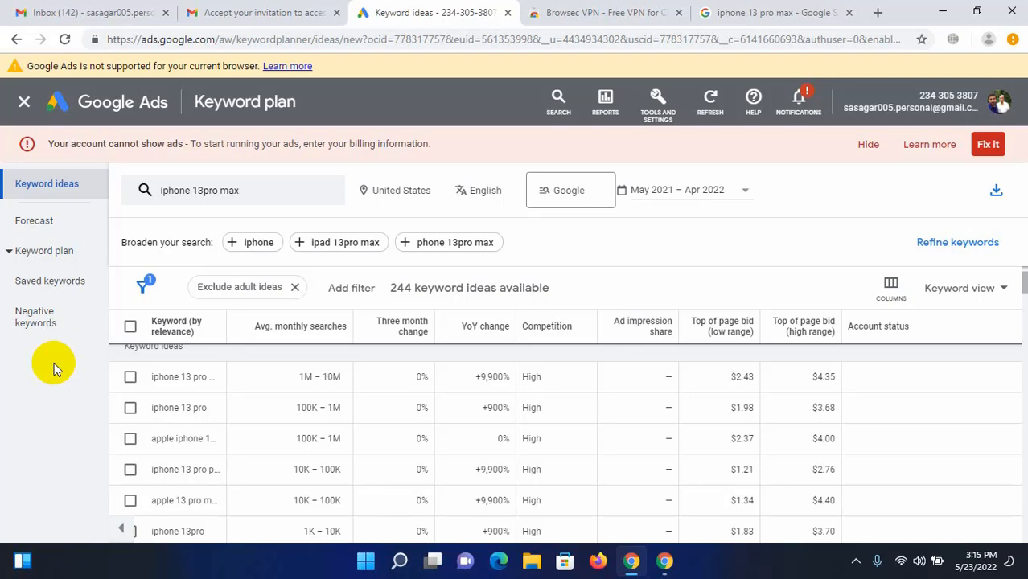
- Look through the list of keyword ideas and their average monthly searches for the United States
scroll(205, 402, down, 10)
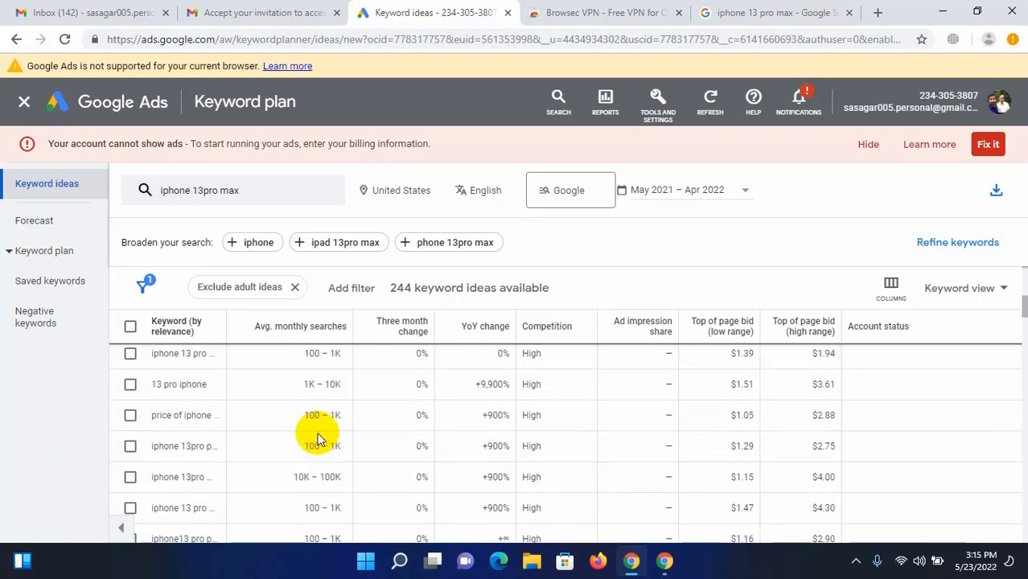
scroll(320, 478, up, 15)
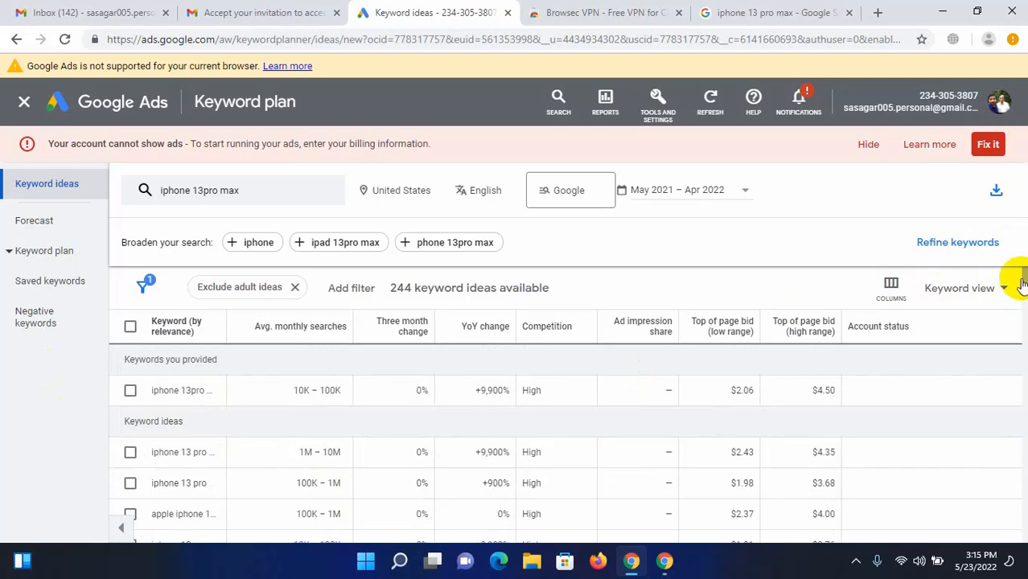
scroll(204, 436, down, 2)
scroll(207, 438, down, 5)
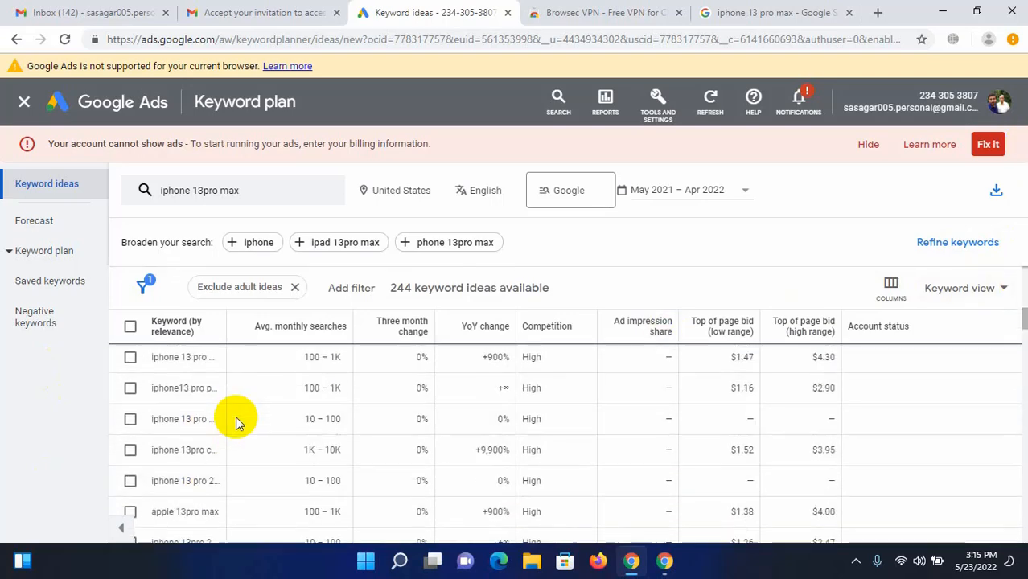
scroll(236, 423, up, 8)
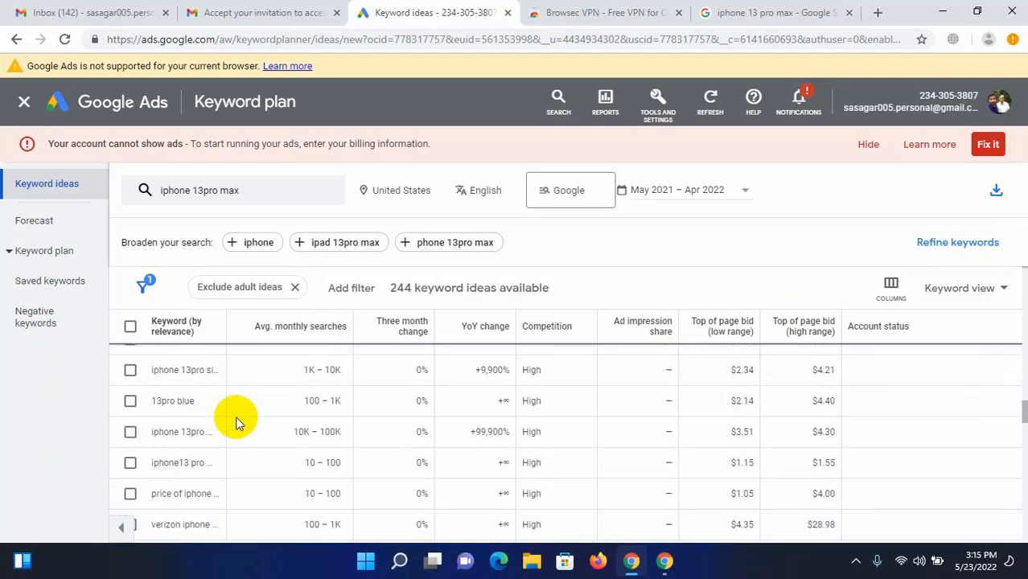
scroll(236, 423, up, 2)
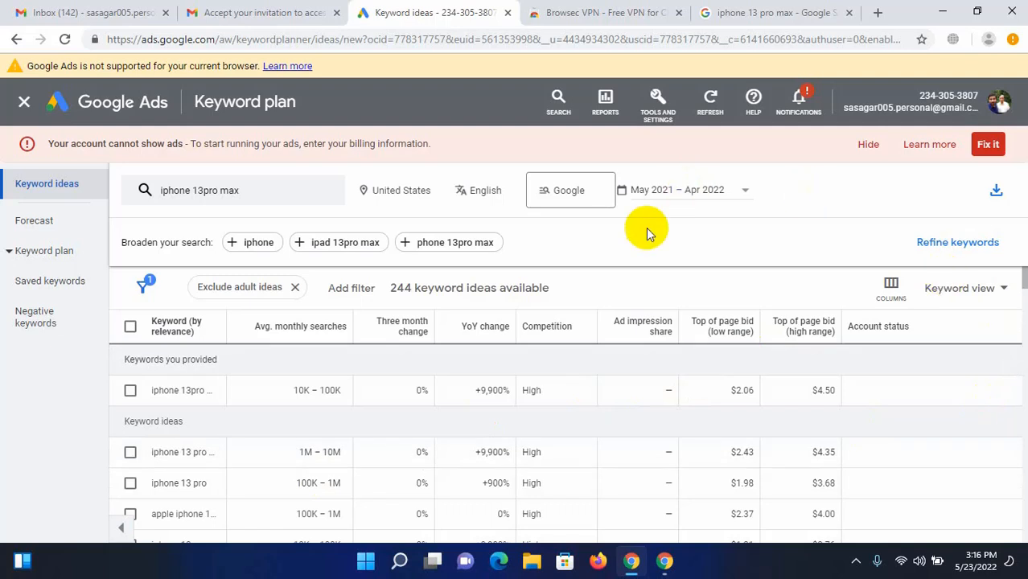
- Read what three month change means and examine it across the keyword ideas, including the full wording of "13pro iphone"
mouse_move(412, 328)
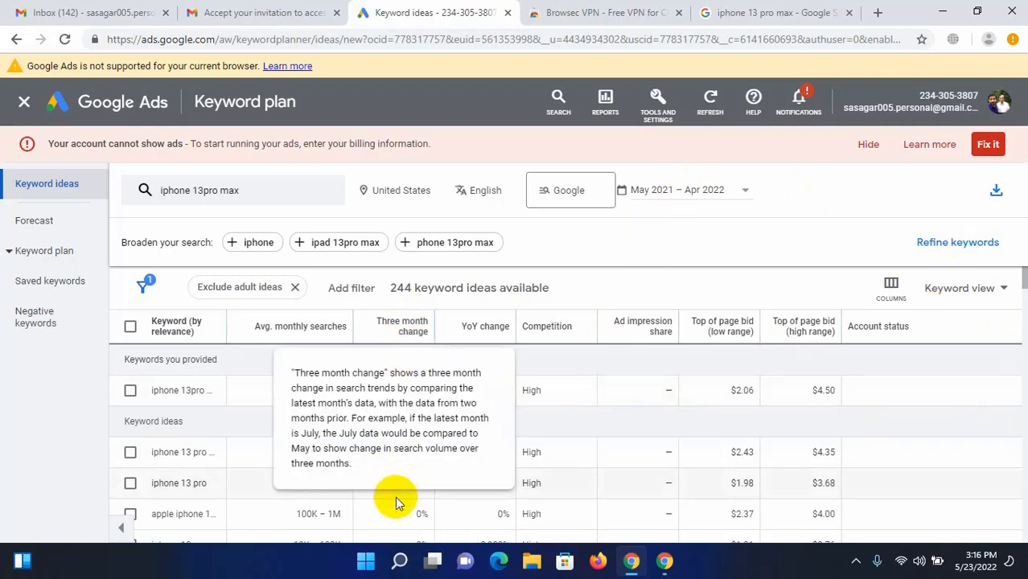
scroll(406, 486, down, 3)
scroll(406, 481, down, 5)
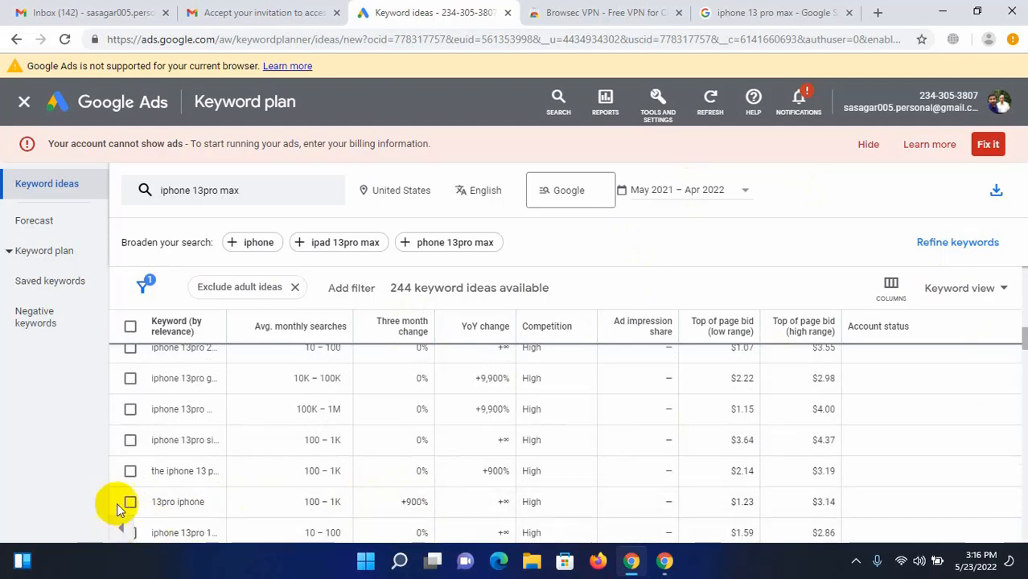
triple_click(167, 501)
right_click(171, 506)
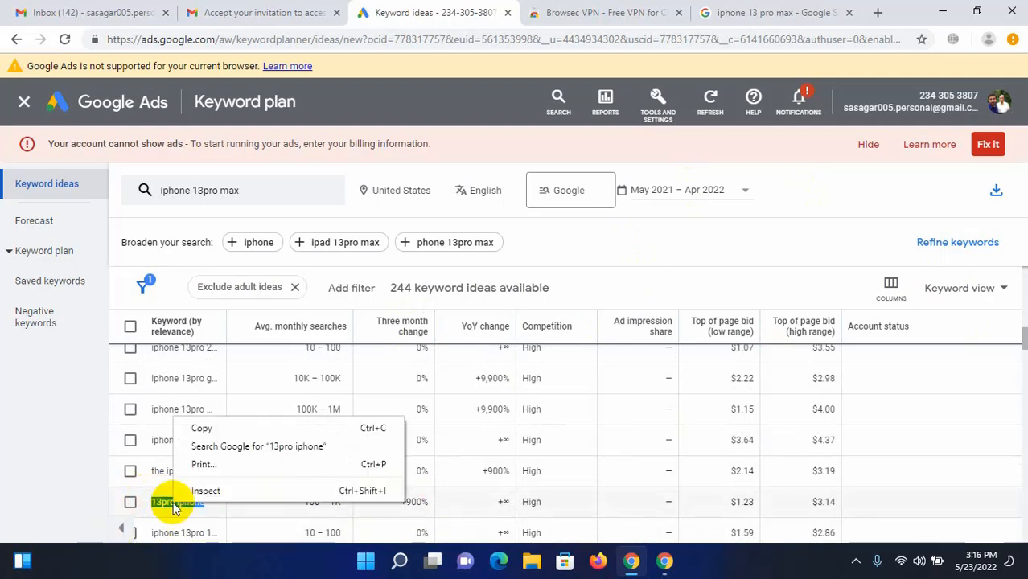
click(62, 386)
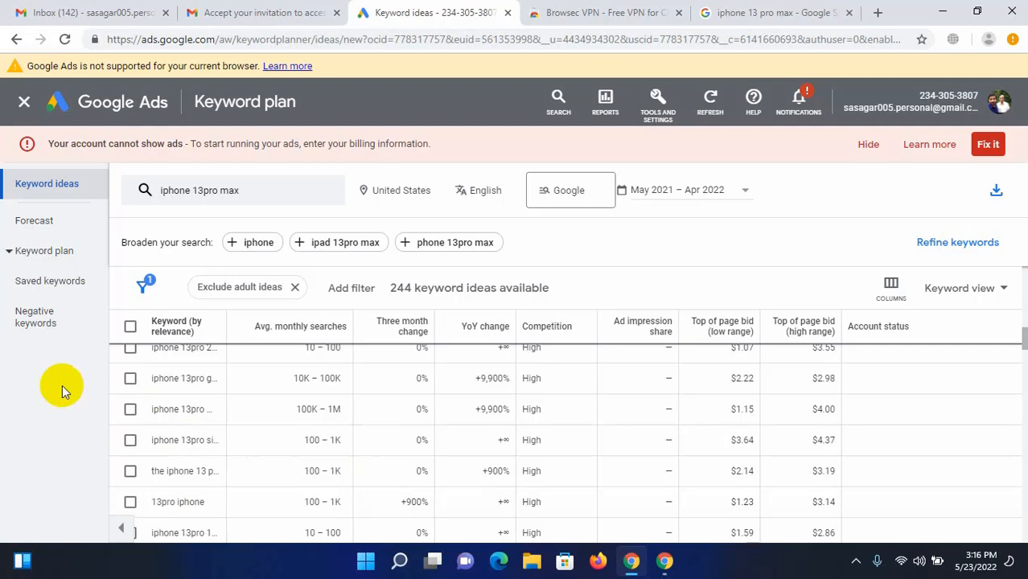
scroll(484, 467, down, 3)
scroll(481, 416, up, 5)
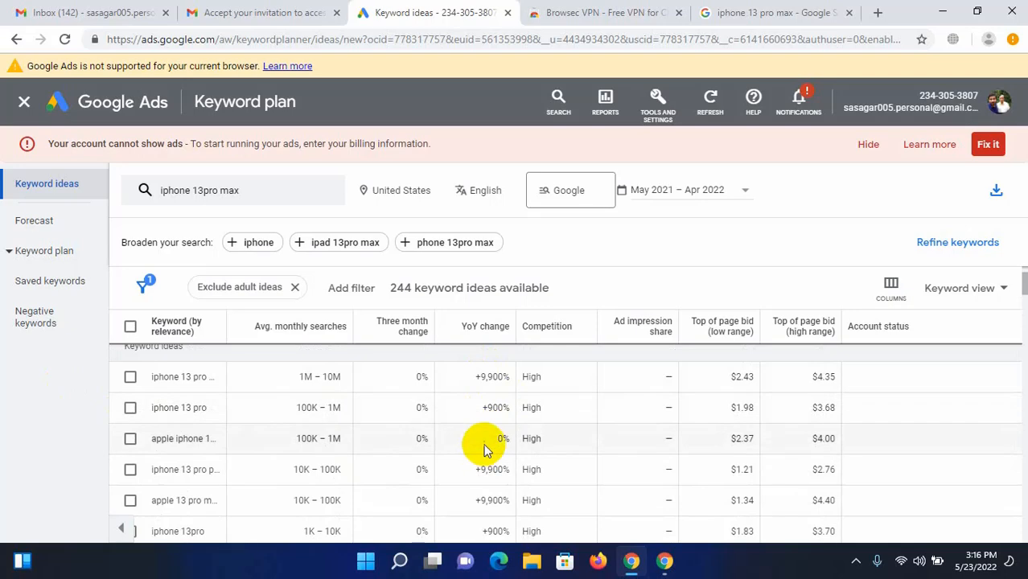
- Compare the year-over-year change and competition of the keyword ideas down the list
scroll(490, 477, down, 3)
scroll(489, 477, up, 5)
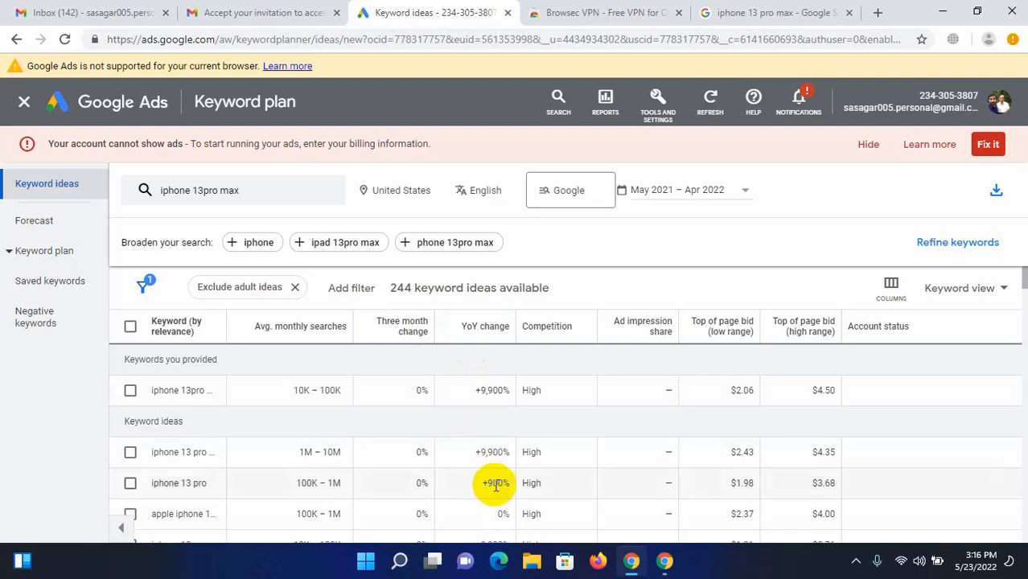
scroll(494, 490, down, 3)
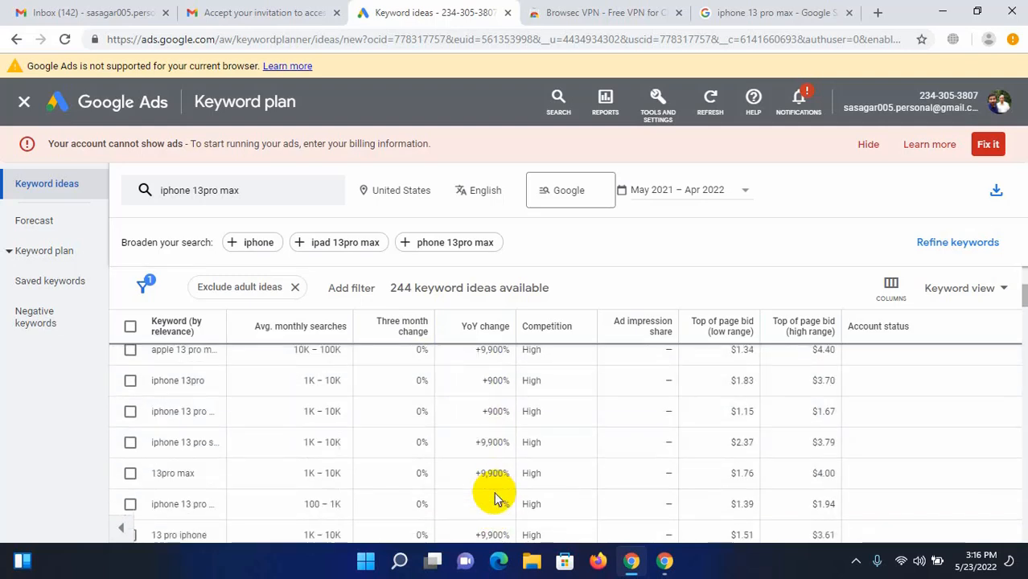
scroll(494, 415, down, 5)
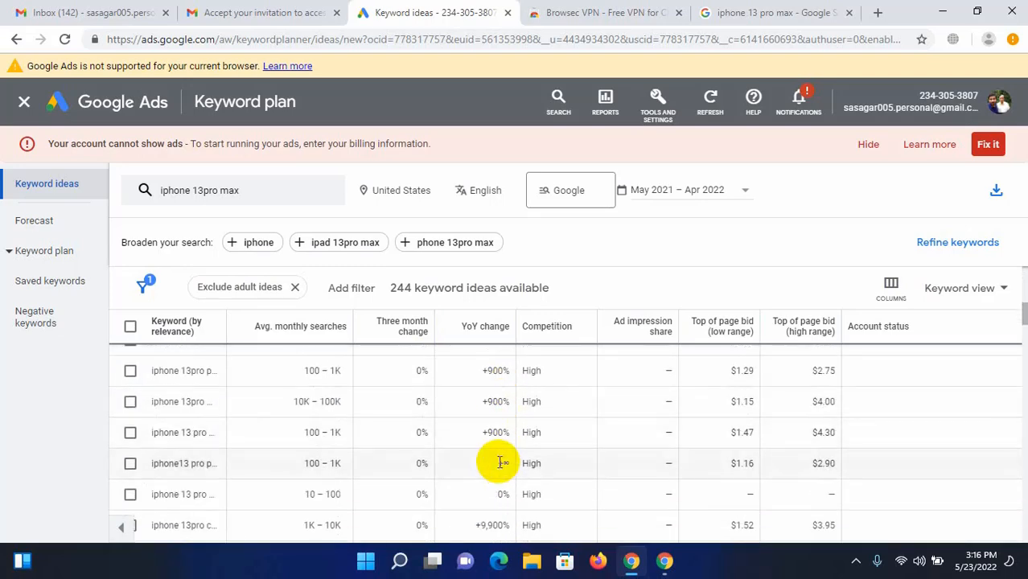
scroll(474, 506, up, 10)
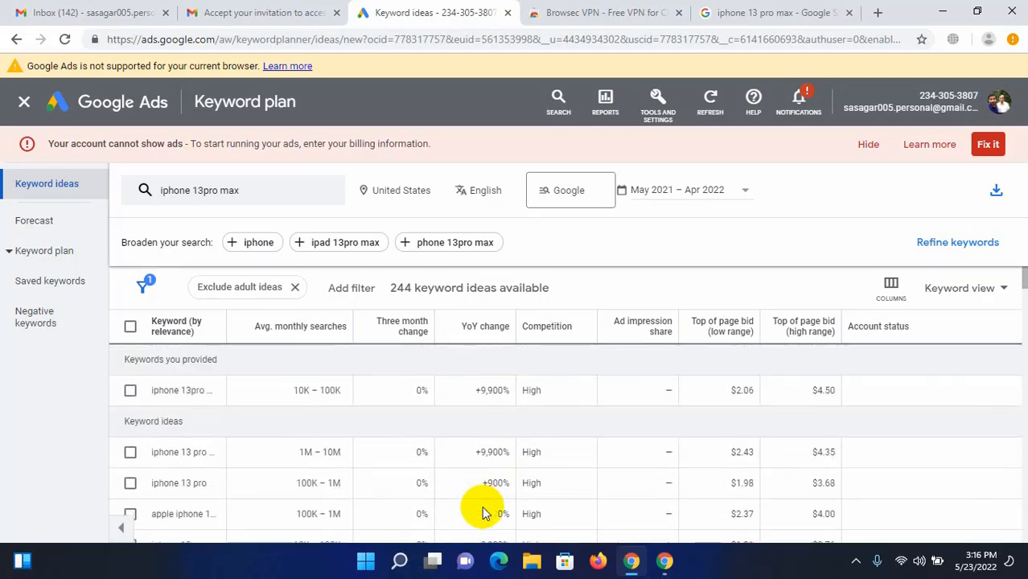
- Examine the low-range and high-range top of page bids of the provided keyword and the keyword ideas
click(734, 391)
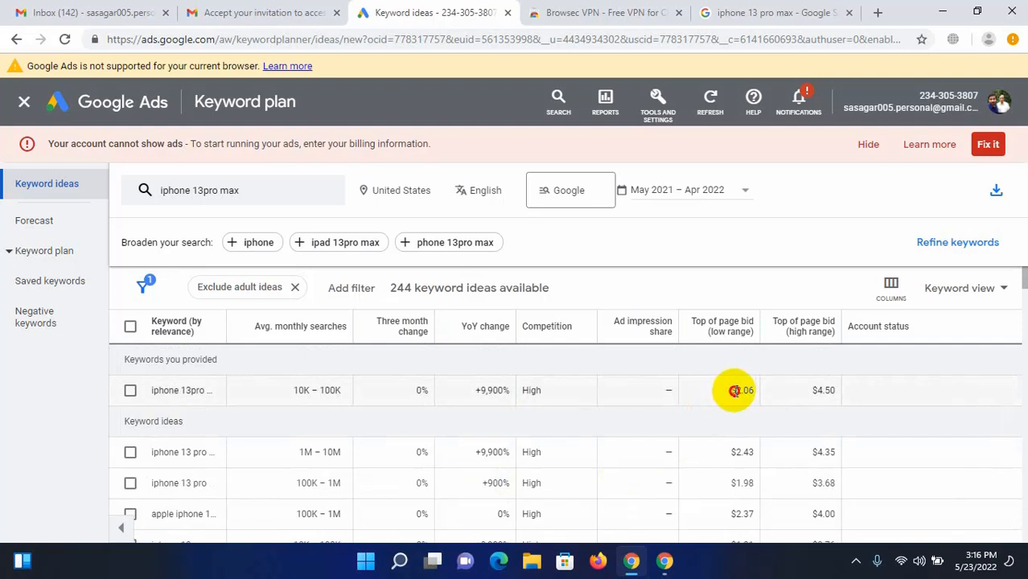
drag(734, 391, 835, 389)
click(874, 370)
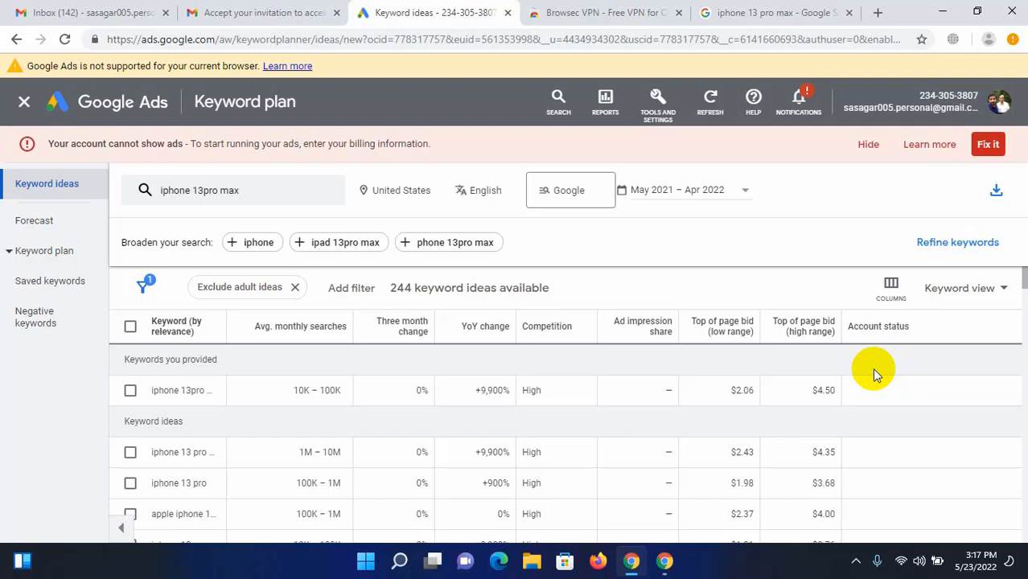
drag(733, 393, 757, 397)
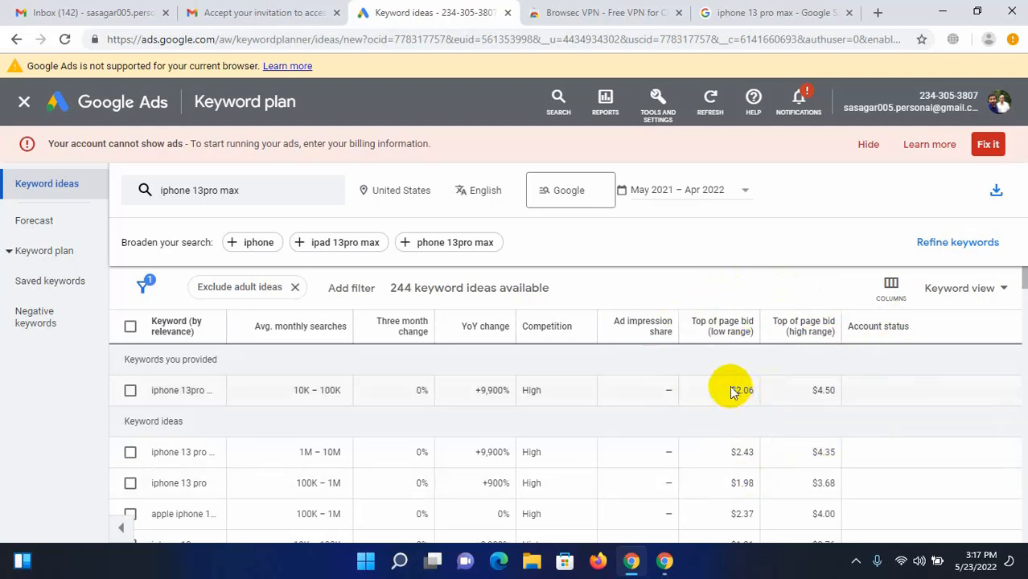
drag(731, 389, 749, 389)
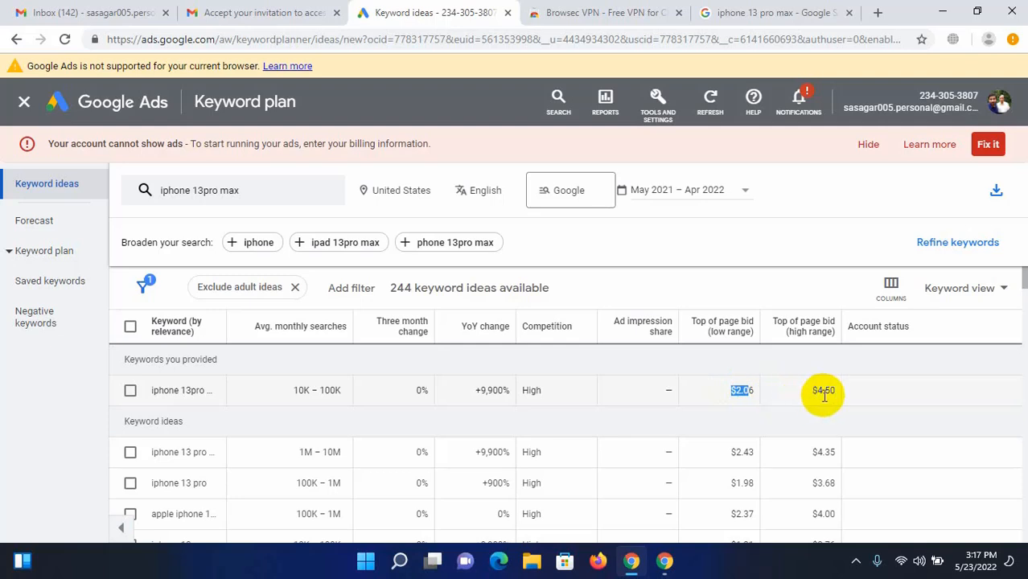
drag(816, 391, 838, 390)
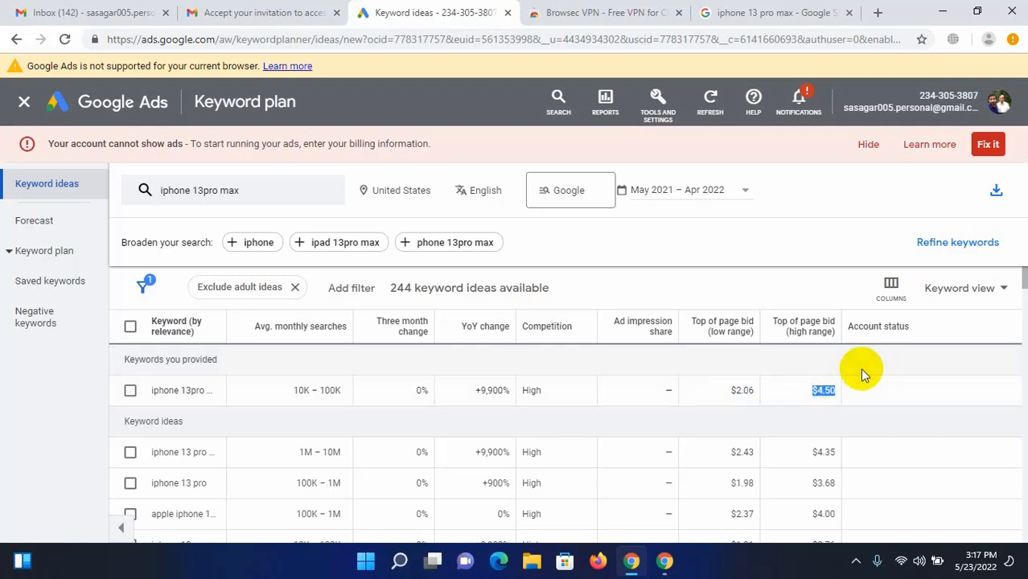
click(860, 367)
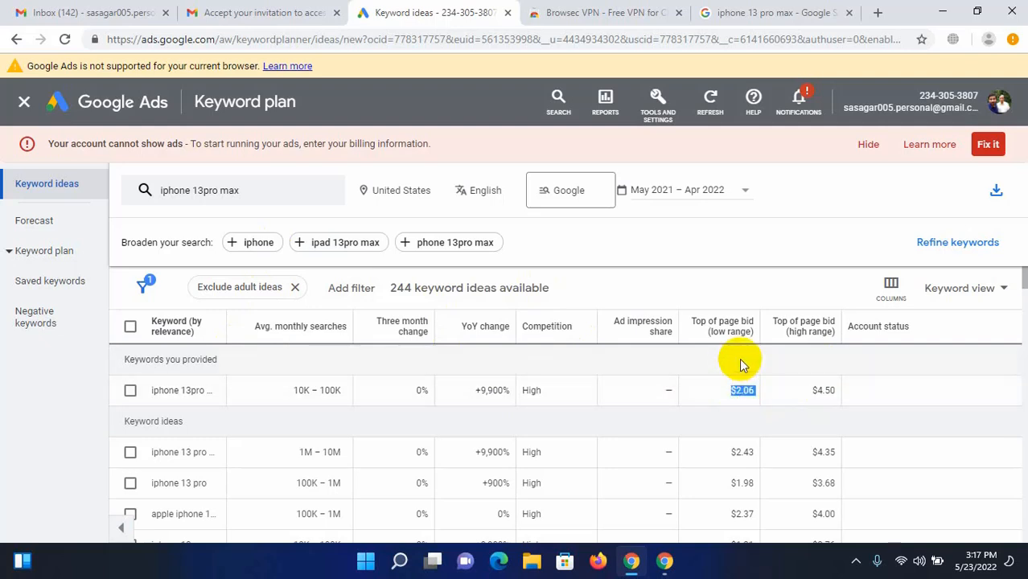
click(736, 388)
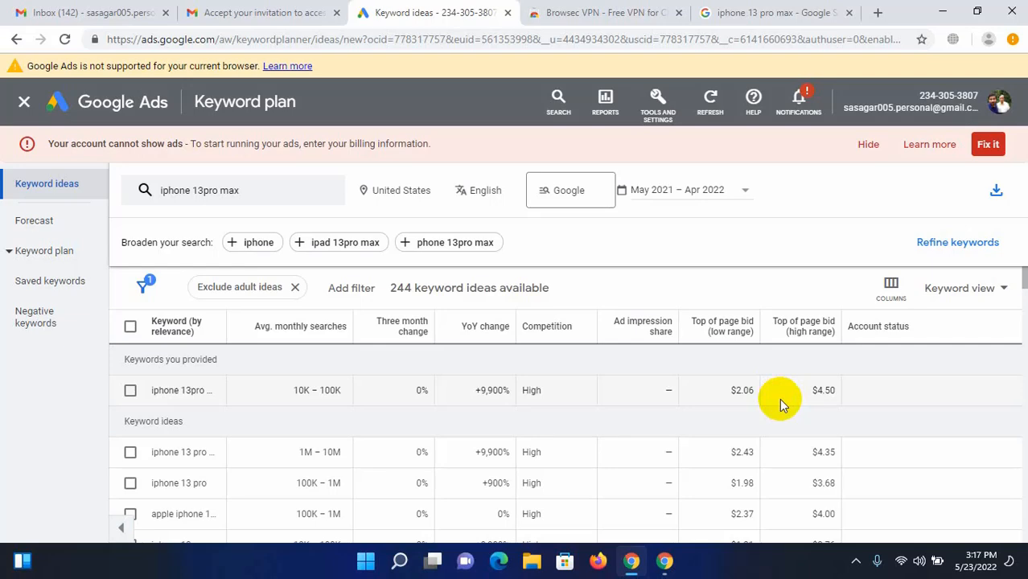
scroll(682, 447, down, 3)
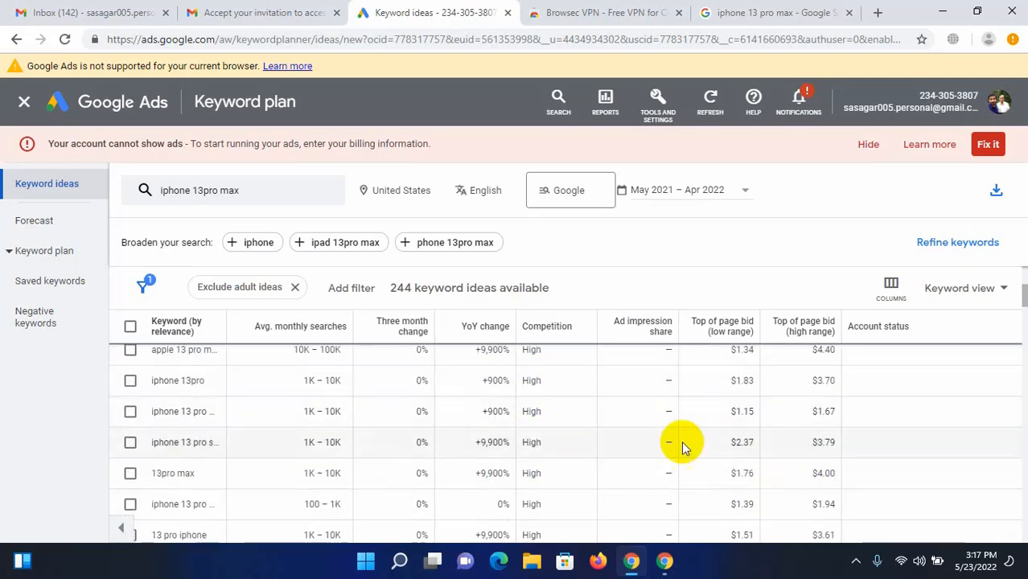
scroll(551, 432, up, 5)
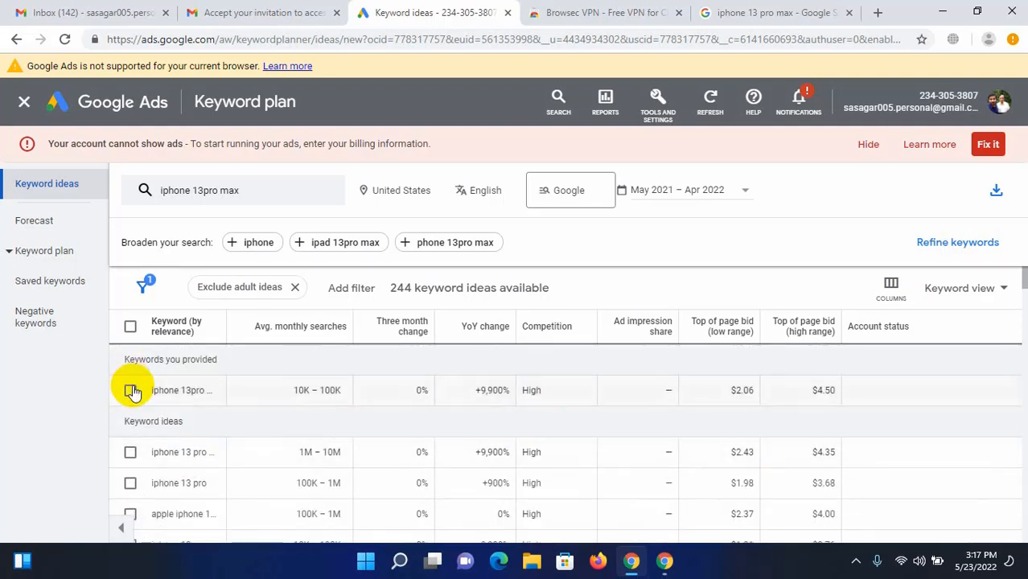
- Select the provided keyword plus the ideas "iphone 13 pro max", "iphone 13 pro", "apple iphone 13 pro max" and "iphone 13 pro price"
click(131, 390)
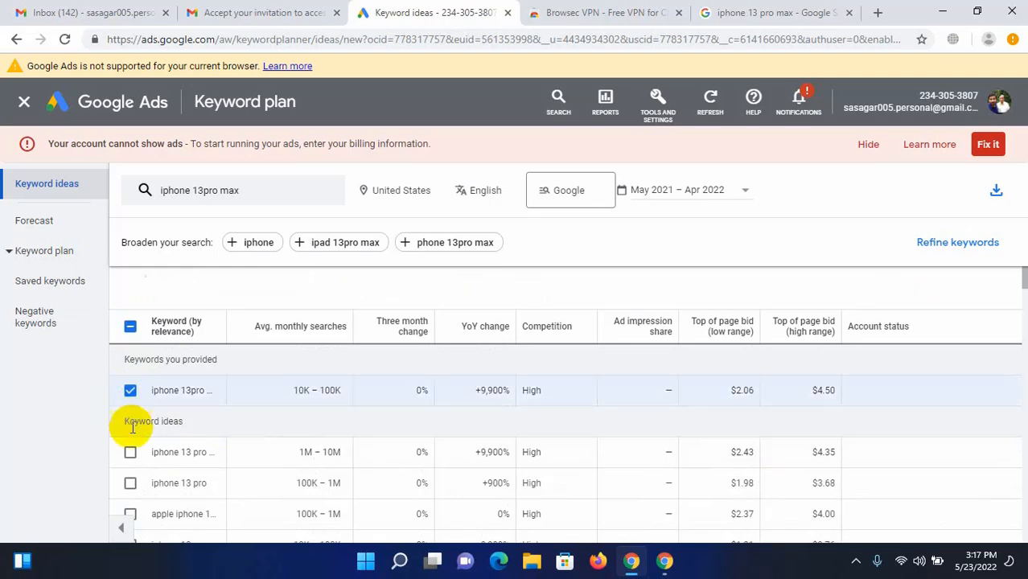
click(130, 452)
click(130, 482)
scroll(157, 440, down, 1)
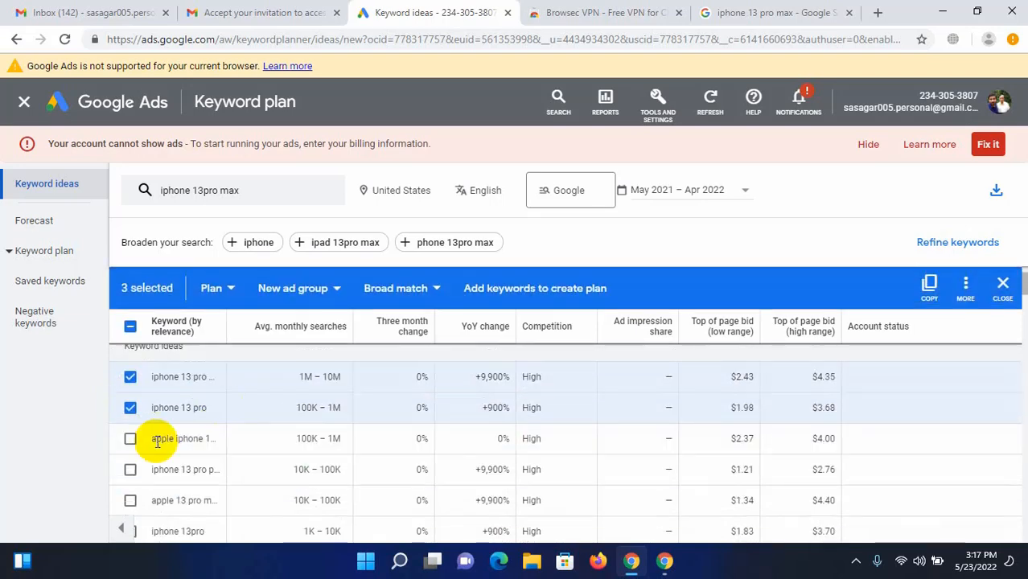
click(131, 439)
click(130, 469)
- Add "13pro max", "iphone 13 pro specs", "iphone 13 pro max specs", "iphone 13pro" and "apple 13 pro max" to the keyword selection
scroll(168, 444, down, 2)
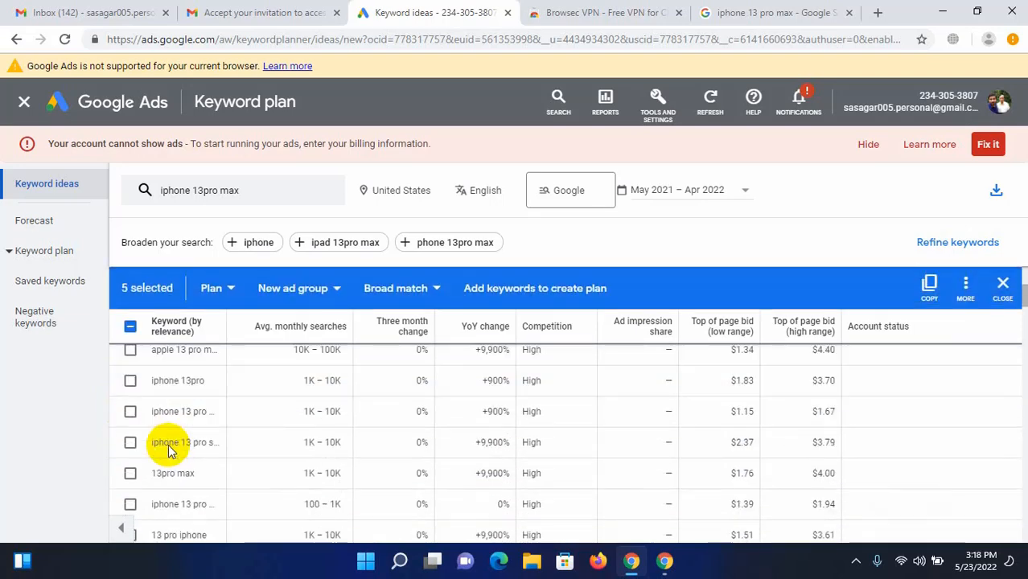
click(129, 473)
click(130, 442)
click(129, 411)
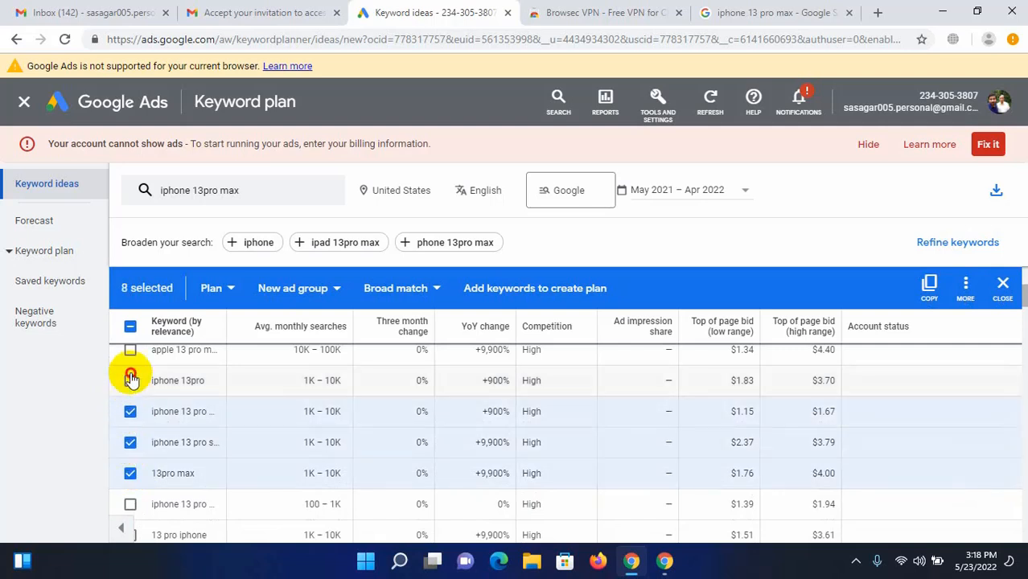
click(130, 380)
click(130, 350)
- Add "price of iphone 13 pro", "13 pro iphone" and "iphone 13 pro max 2021" to the keyword selection
scroll(158, 424, down, 2)
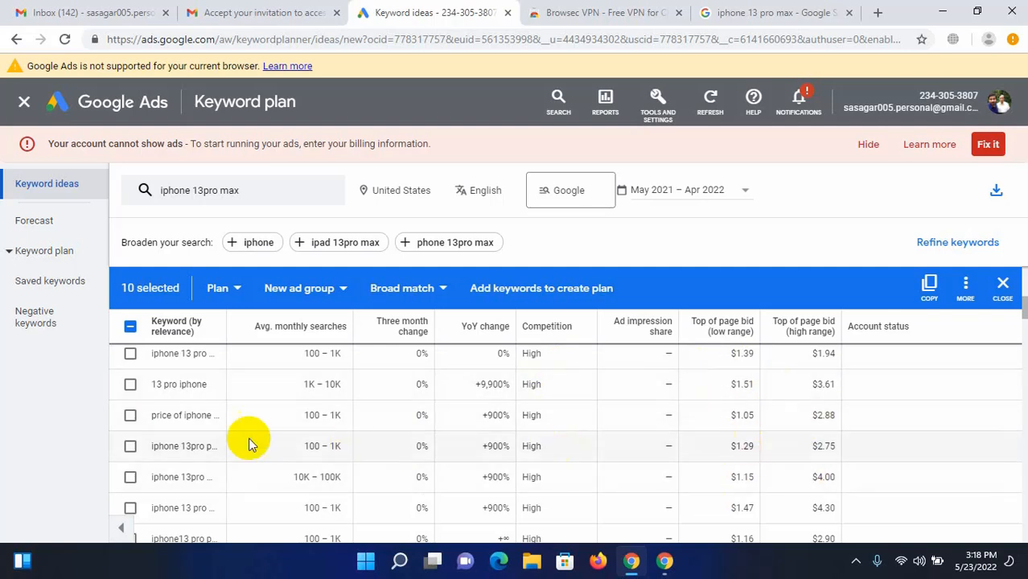
click(130, 415)
click(130, 384)
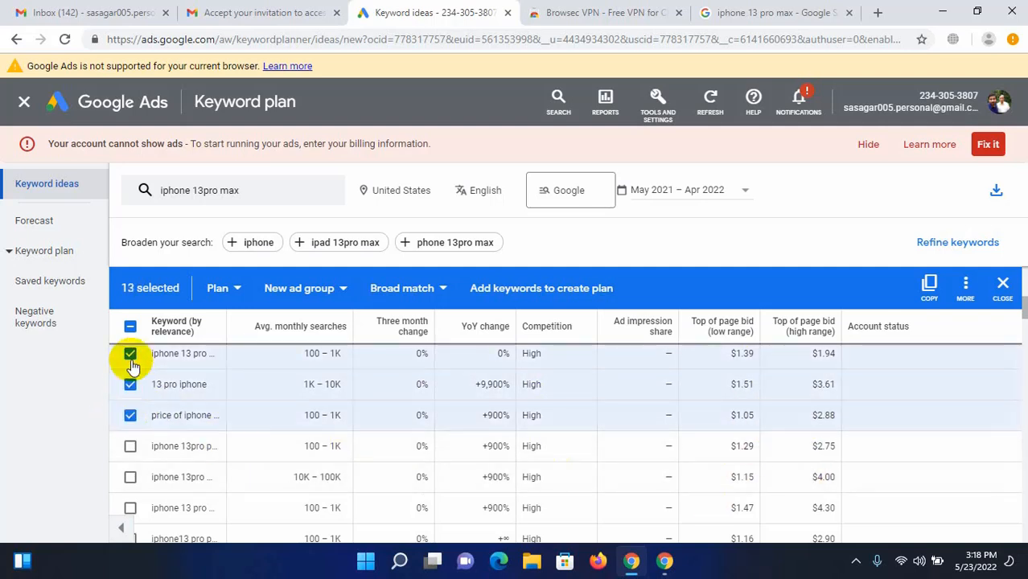
click(129, 353)
- Add the two "iphone 13pro 2..." ideas just below "apple 13pro max" to the selection and copy the selected keywords
scroll(819, 445, down, 2)
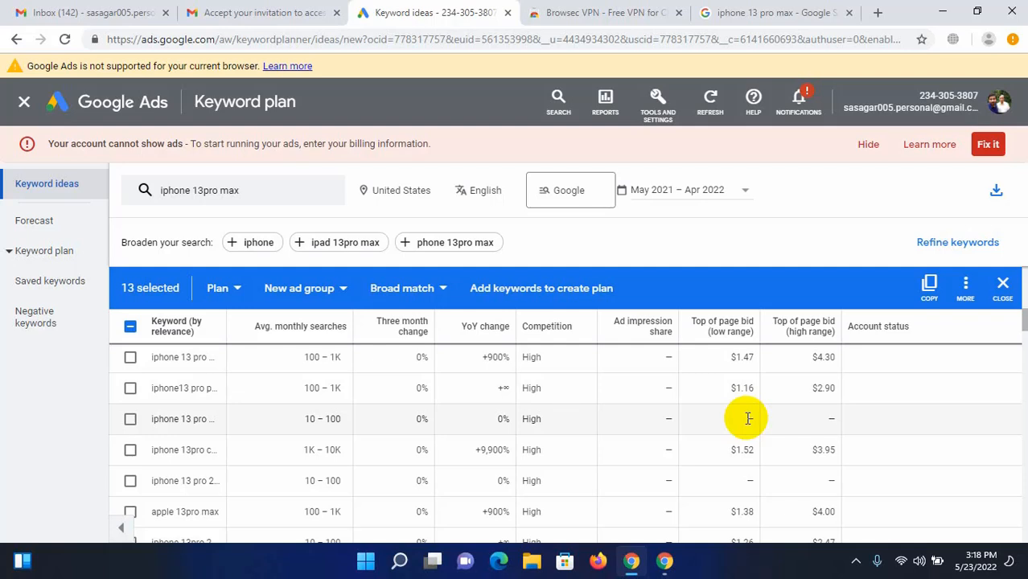
scroll(748, 418, down, 2)
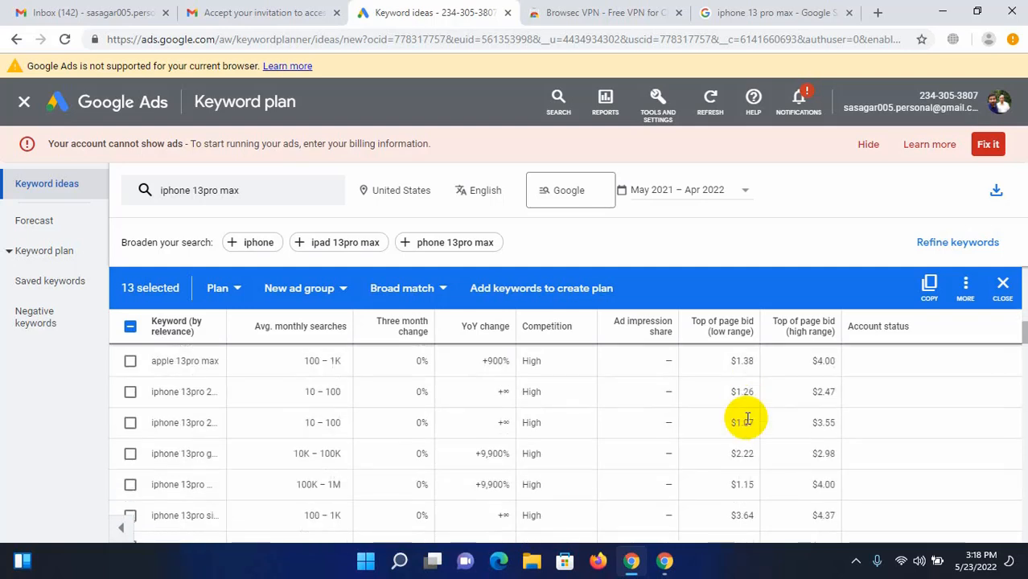
click(130, 423)
click(130, 394)
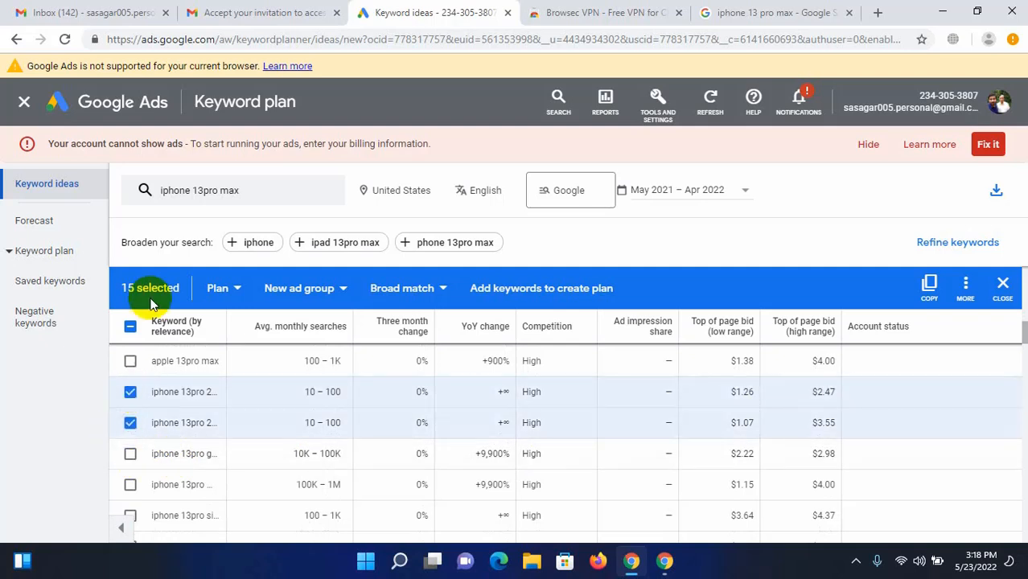
click(930, 286)
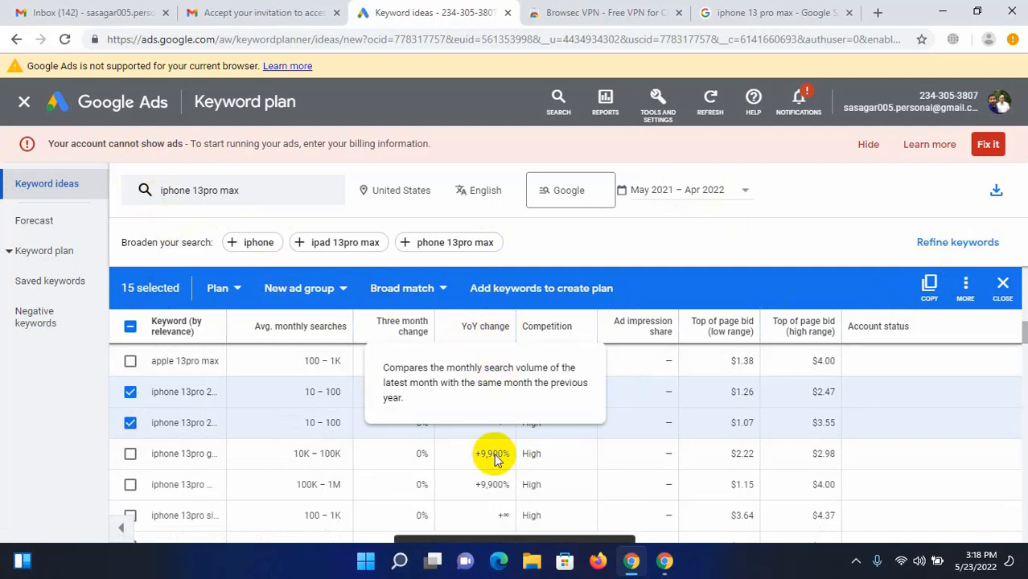
- Add "iphone 13pro gold" and "iphone 13pro max colors" to the selection and copy the selected keywords again
click(130, 453)
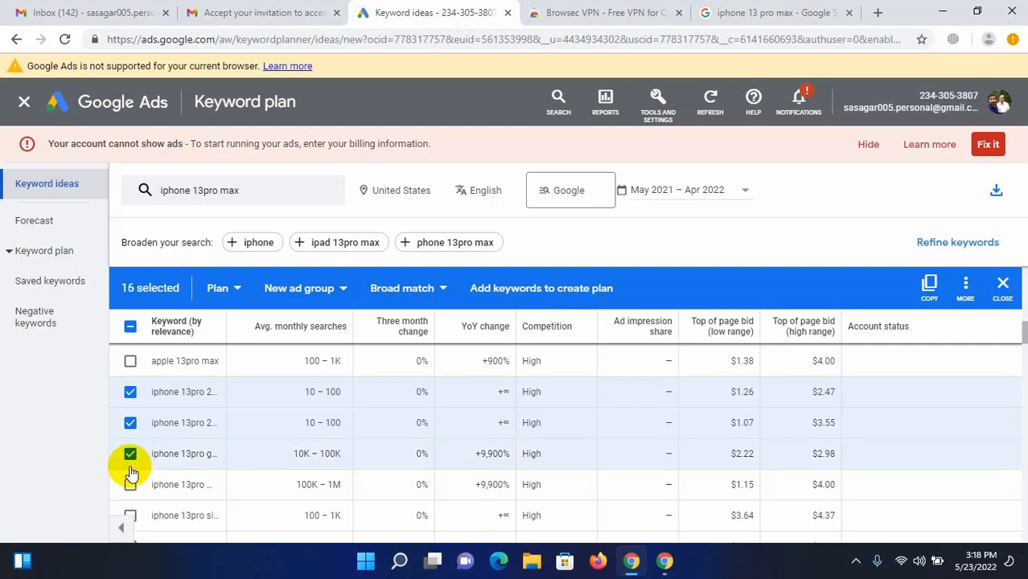
click(131, 485)
click(929, 285)
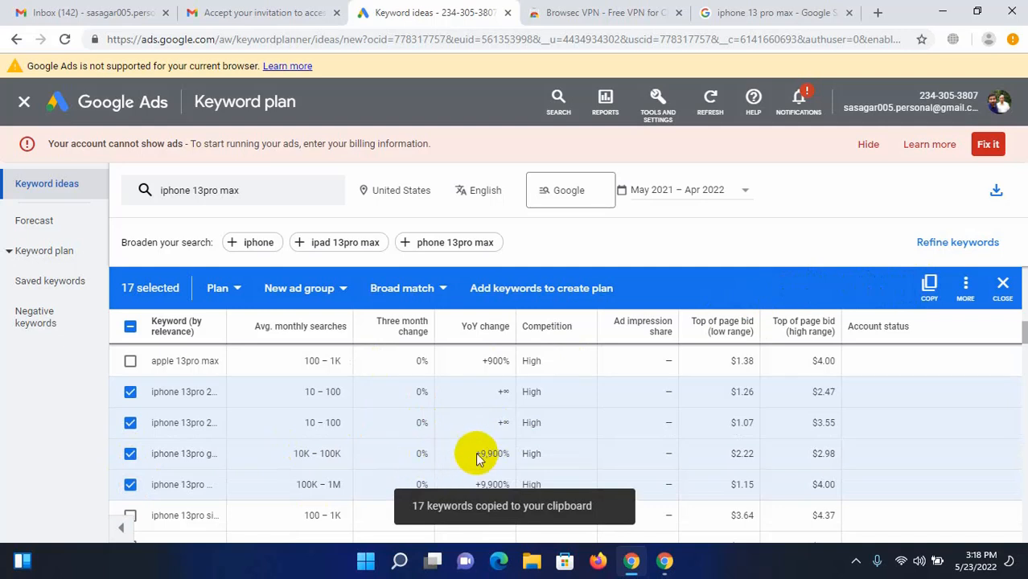
- Deselect the two low-volume "iphone 13pro 2..." ideas listed just above "iphone 13pro gold"
drag(473, 454, 515, 455)
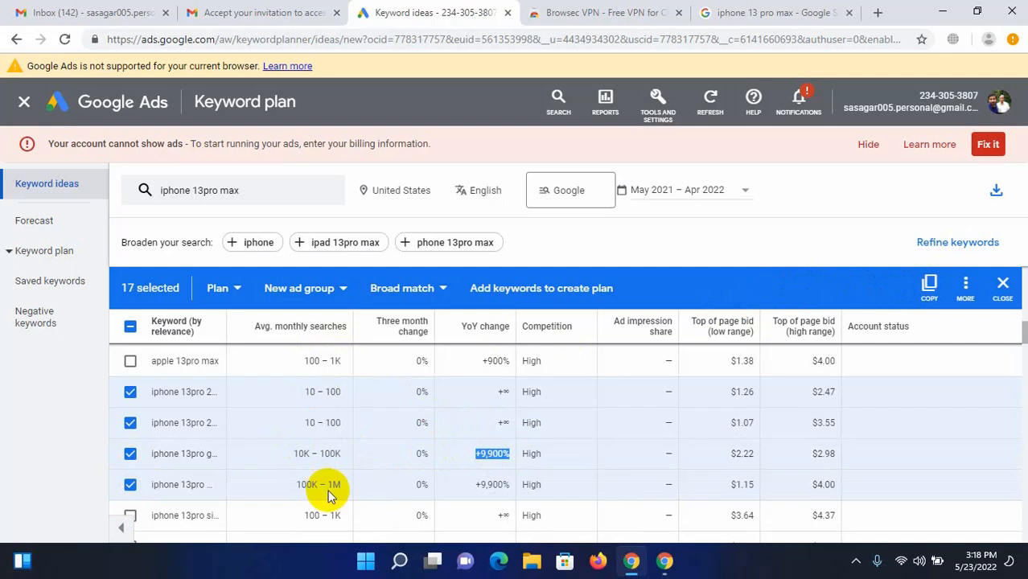
click(130, 423)
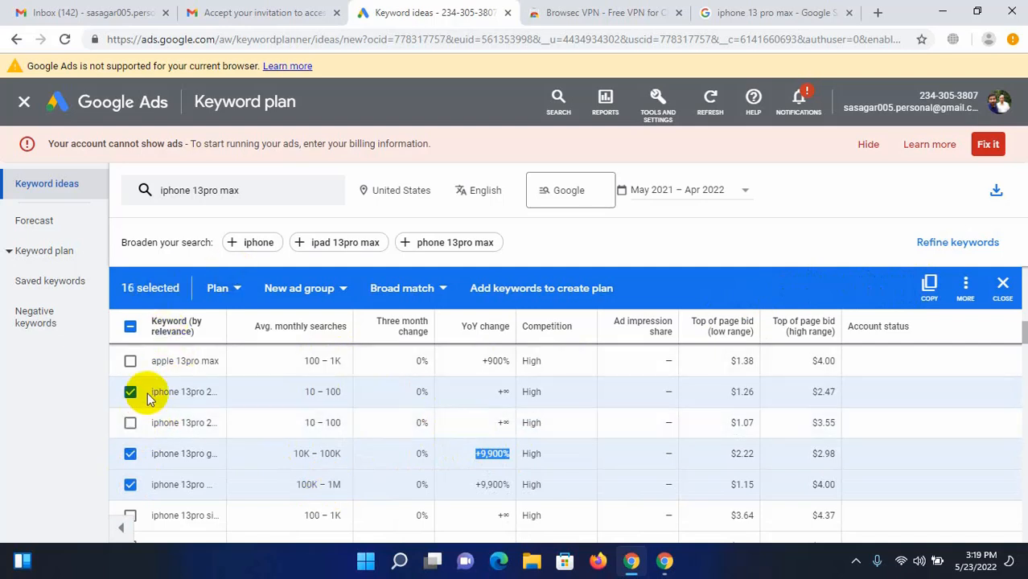
click(130, 392)
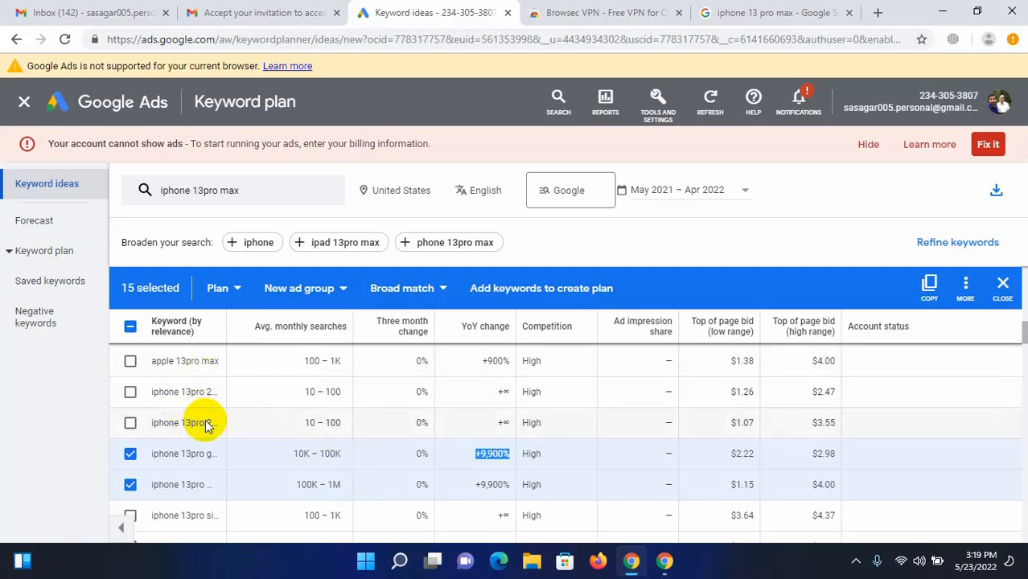
- Add "the iphone 13 pro" and "13pro max price" to the selection and copy all selected keywords
scroll(493, 475, down, 3)
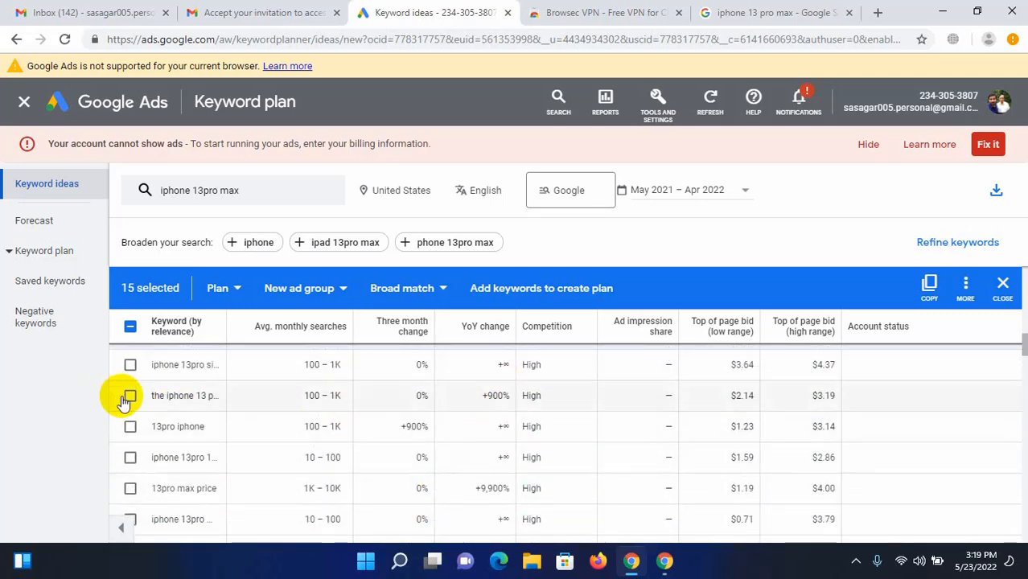
click(130, 396)
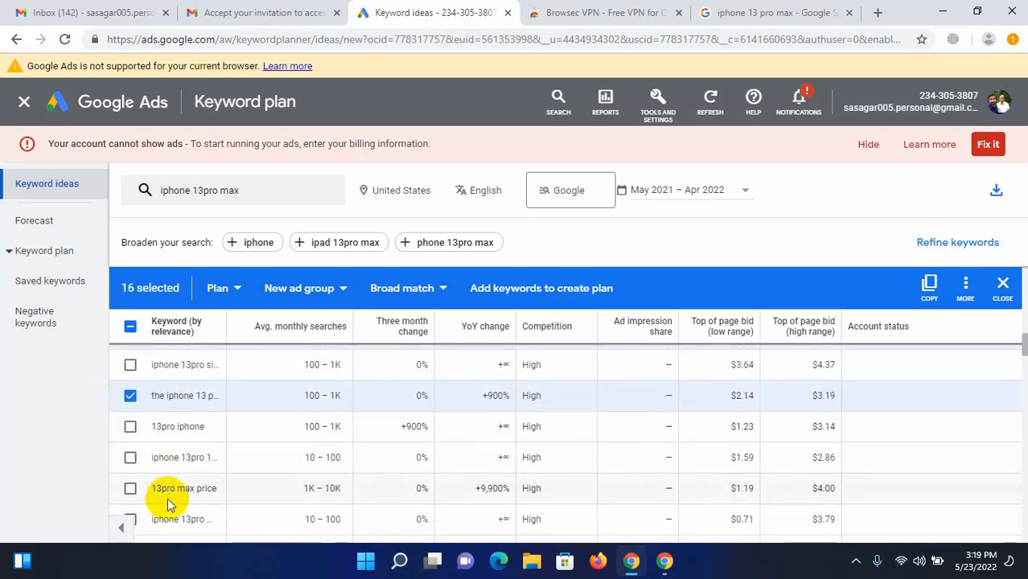
click(127, 489)
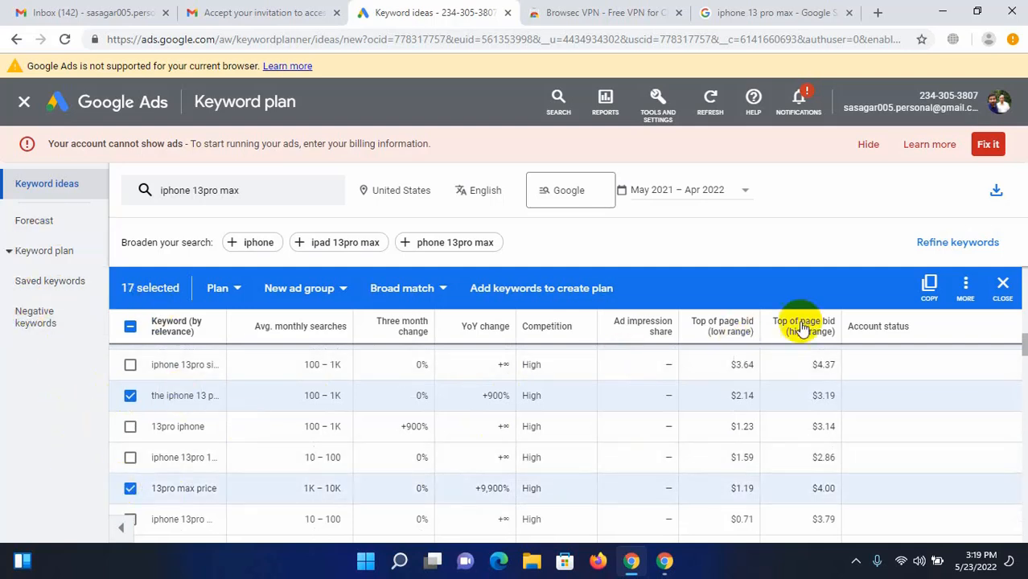
click(930, 286)
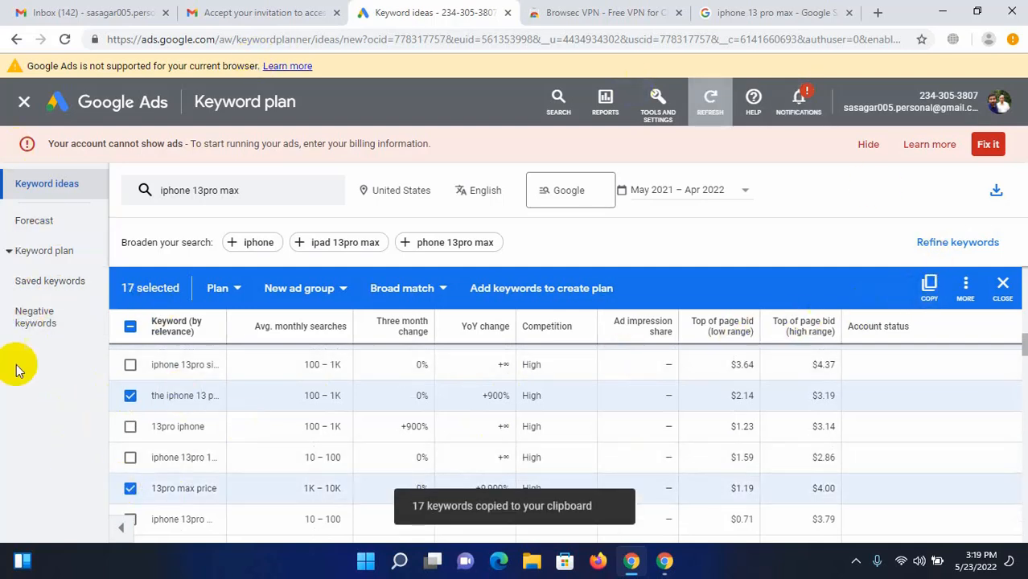
- Leave the keyword ideas, paste the copied keywords into Get search volume and forecasts, and generate the plan
scroll(129, 411, up, 5)
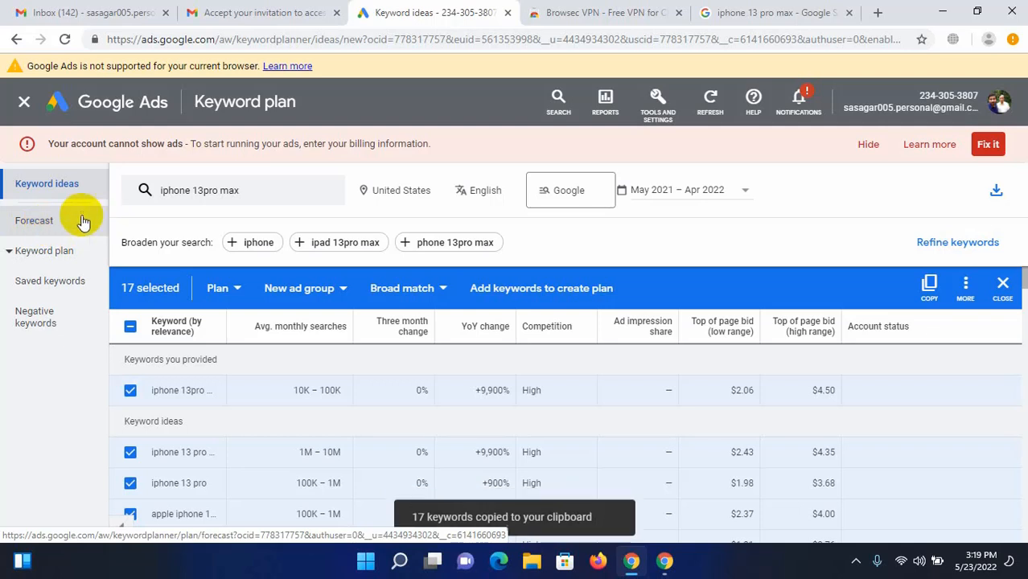
click(24, 102)
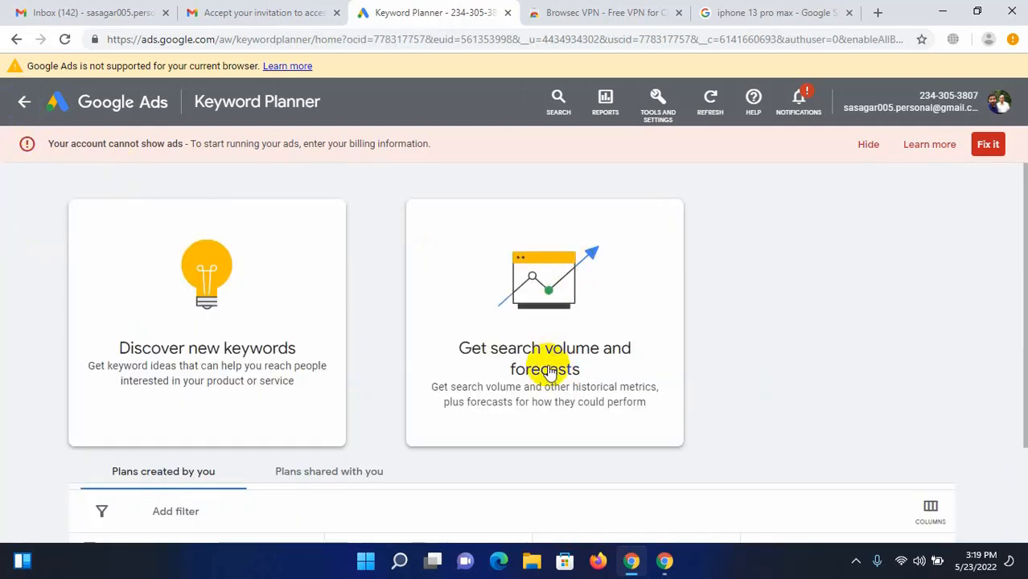
click(546, 372)
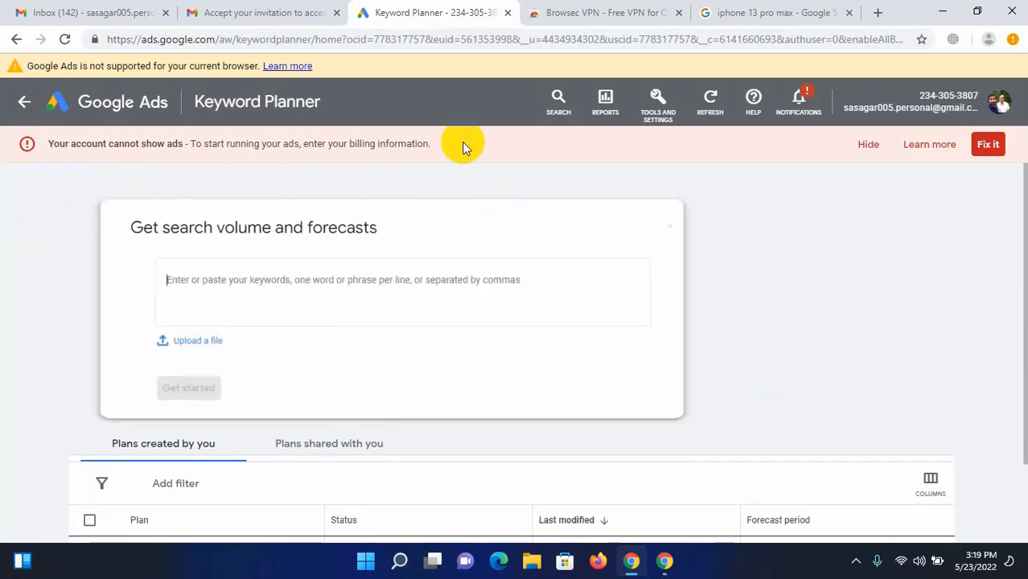
click(154, 270)
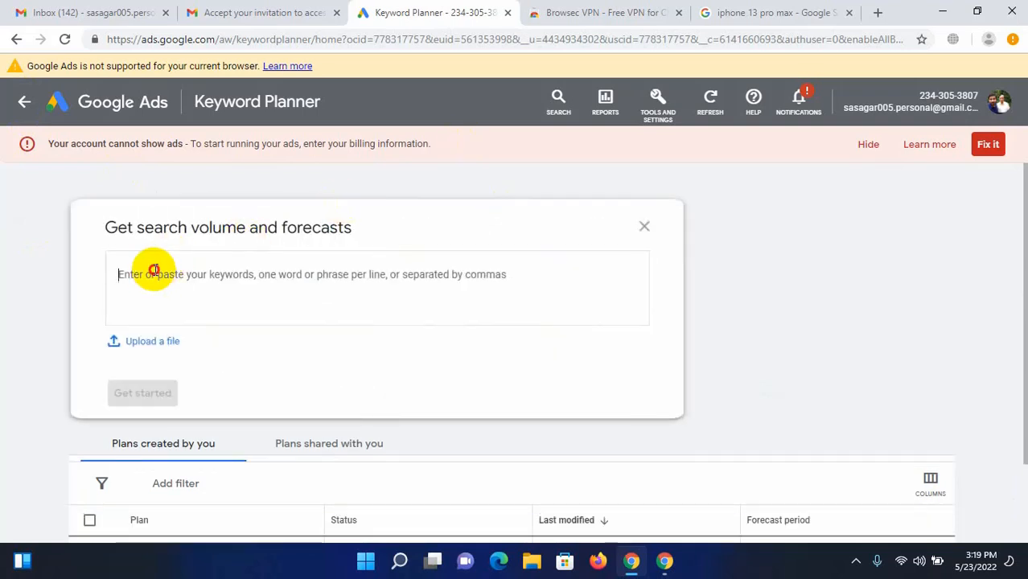
right_click(155, 275)
click(202, 388)
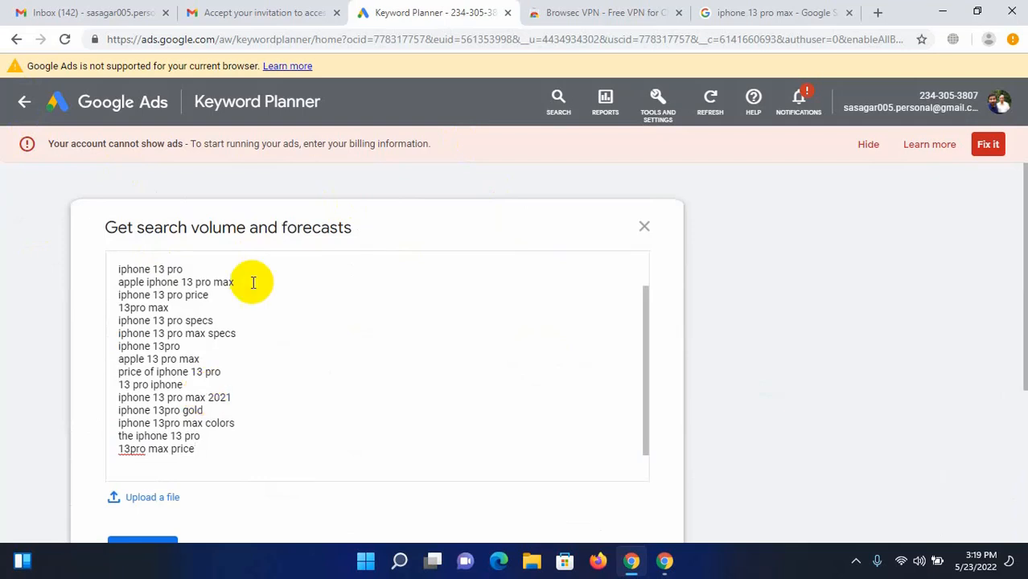
scroll(201, 310, down, 3)
click(137, 323)
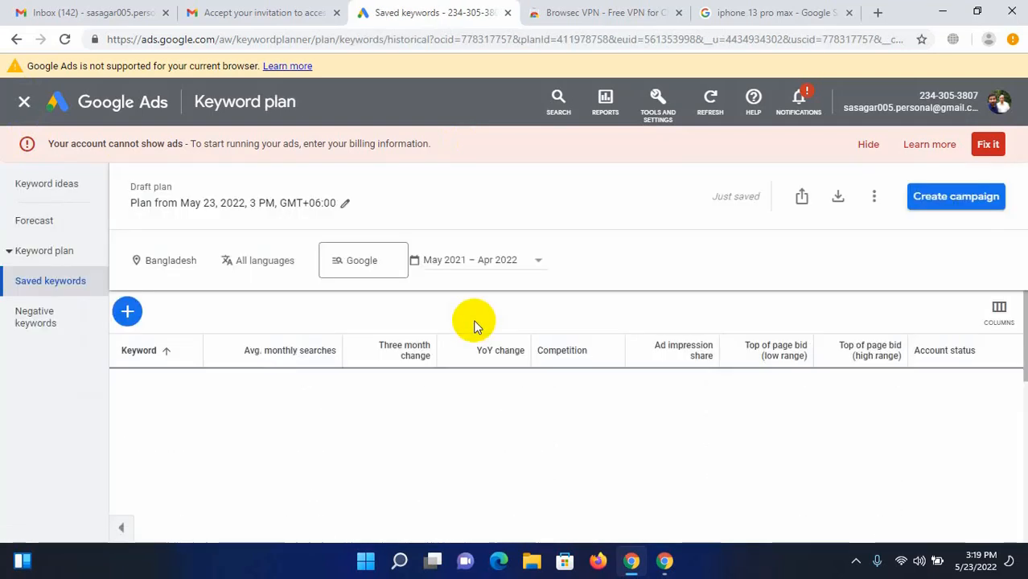
- Open the plan's forecast, dismiss the satisfaction survey and examine the estimated clicks, impressions, cost, CTR and average CPC
click(54, 228)
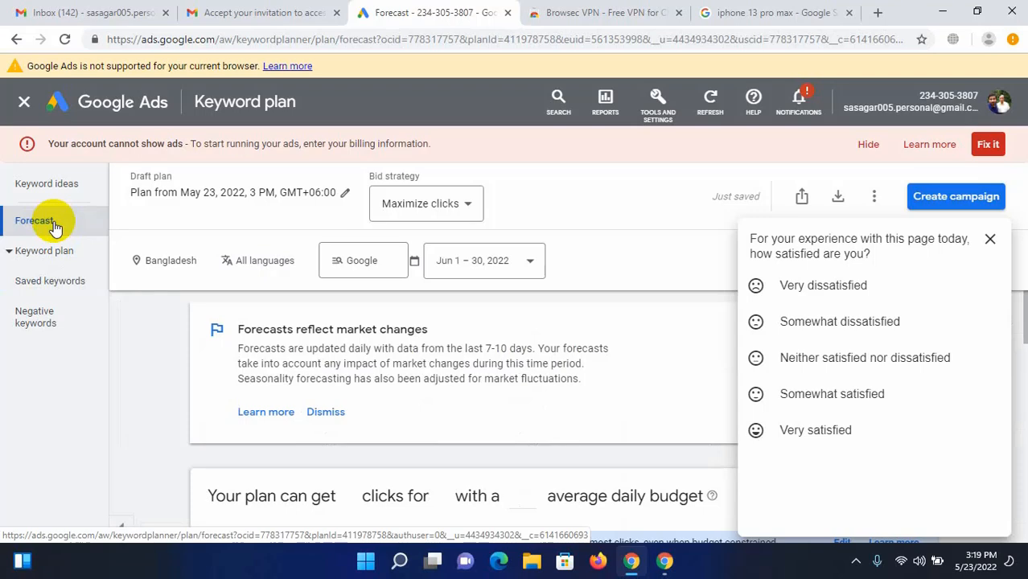
scroll(272, 316, down, 2)
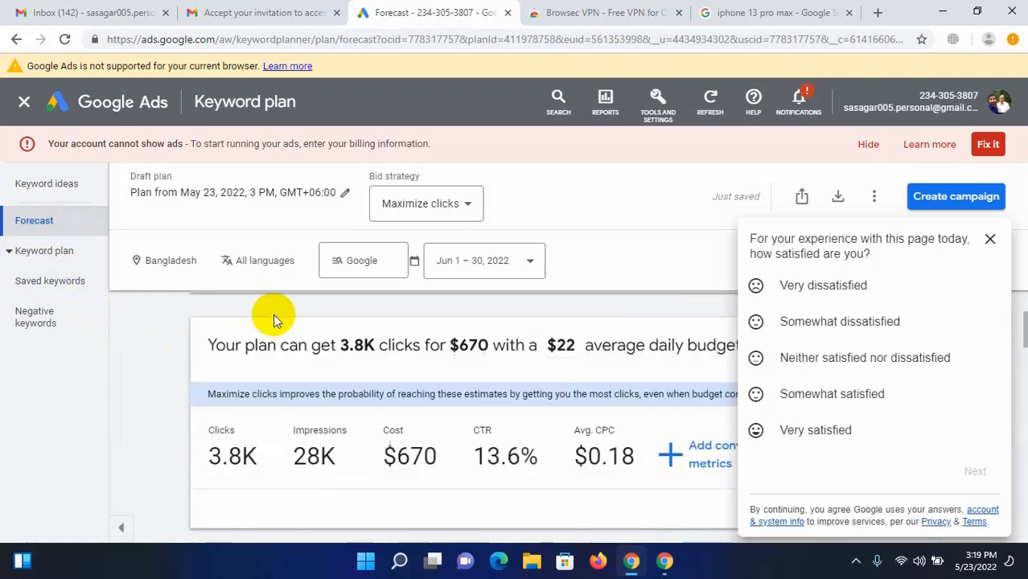
click(991, 239)
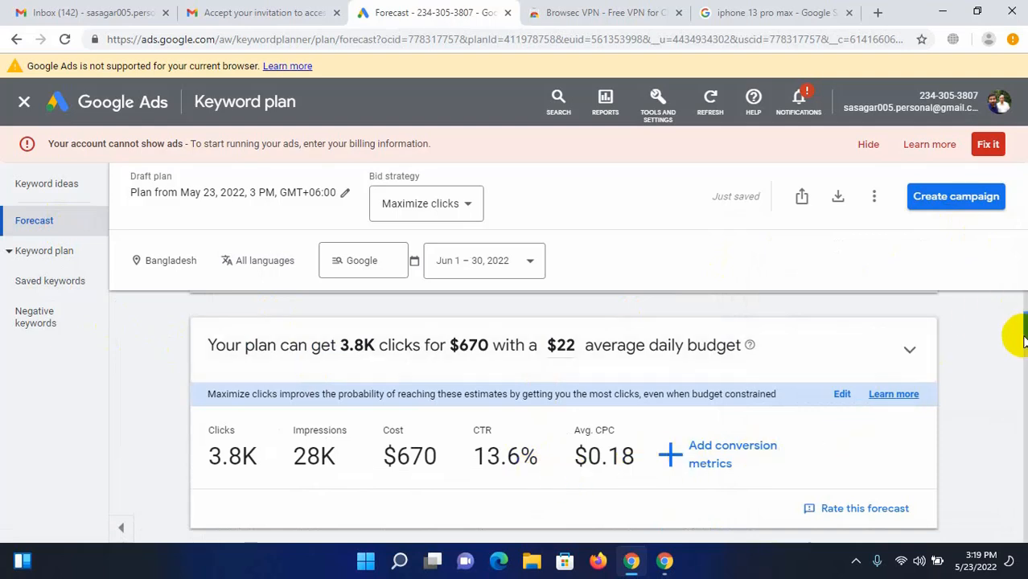
scroll(1022, 338, down, 1)
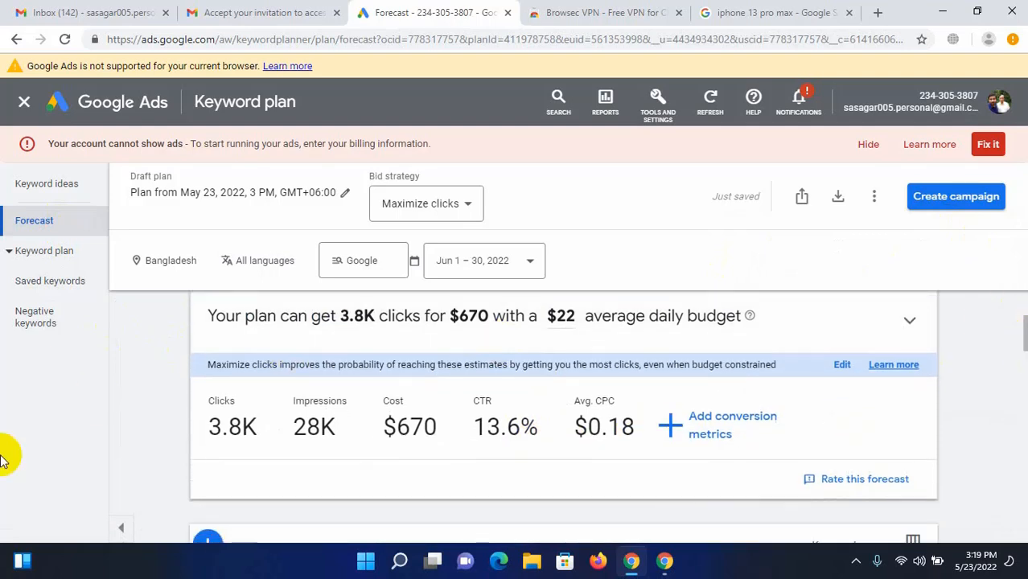
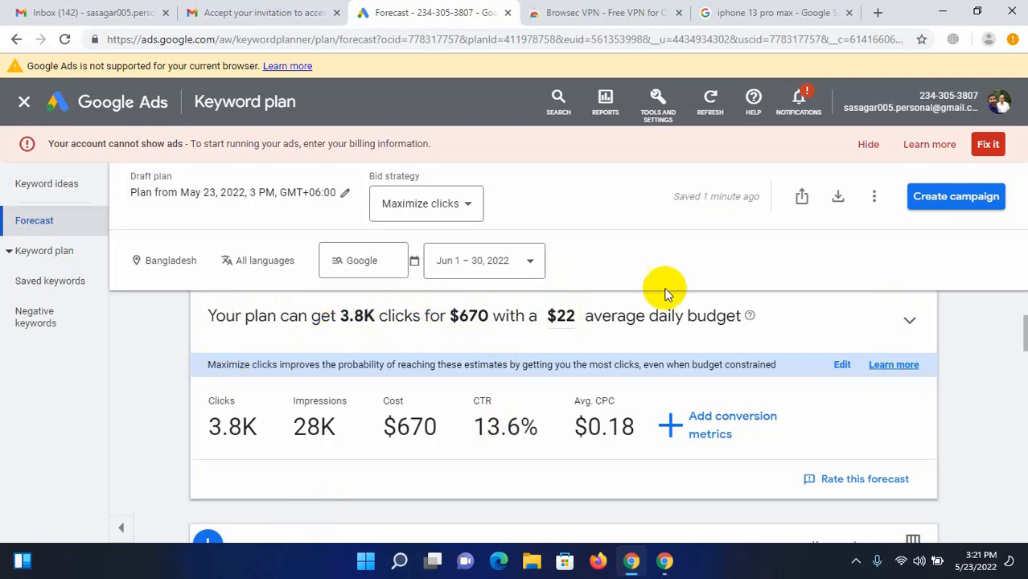
- Set the plan's average daily budget to $10 so the forecast updates
click(566, 321)
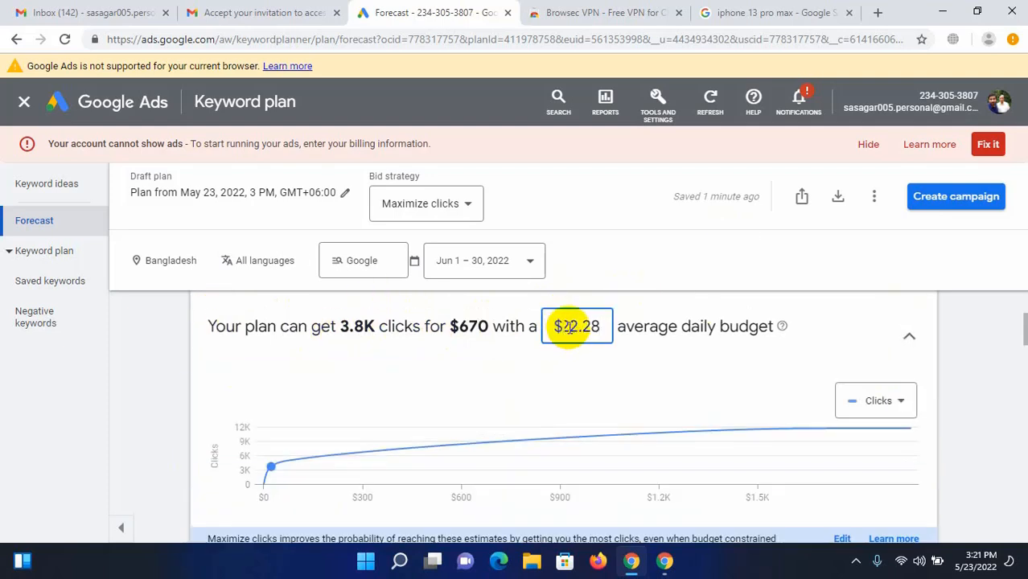
key(Return)
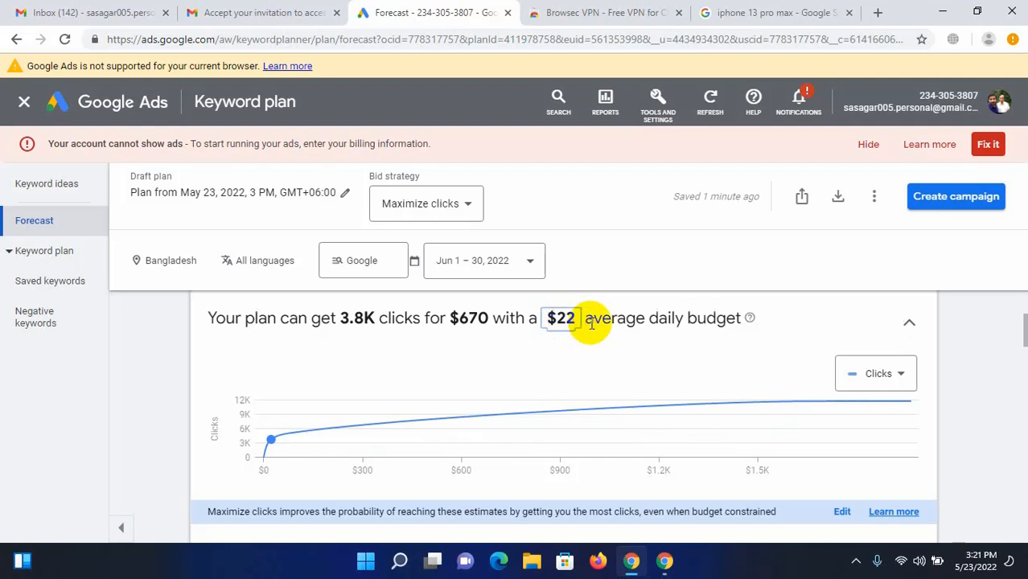
click(580, 319)
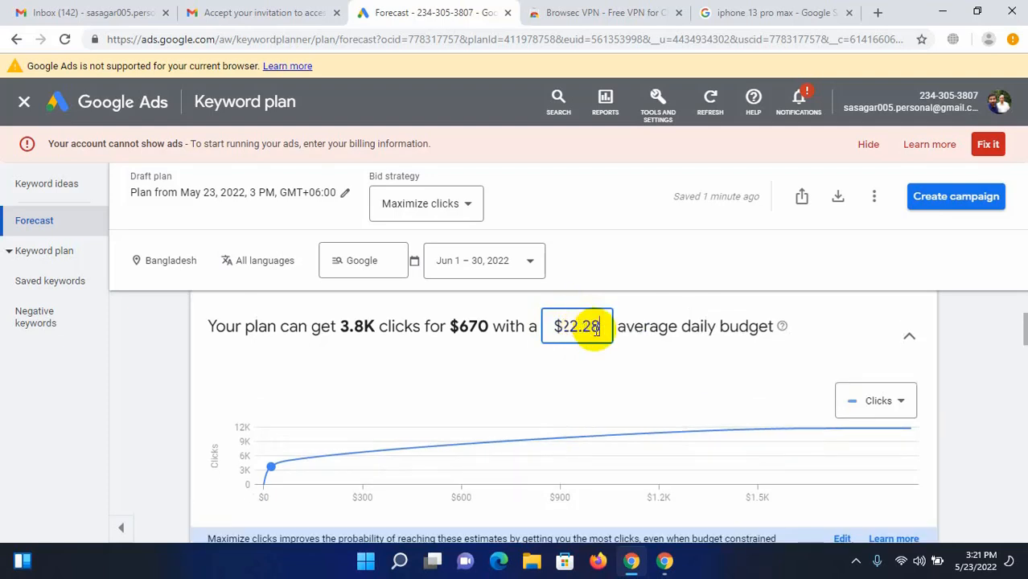
key(BackSpace)
key(BackSpace)
key(BackSpace)
key(BackSpace)
key(BackSpace)
text(10)
key(Return)
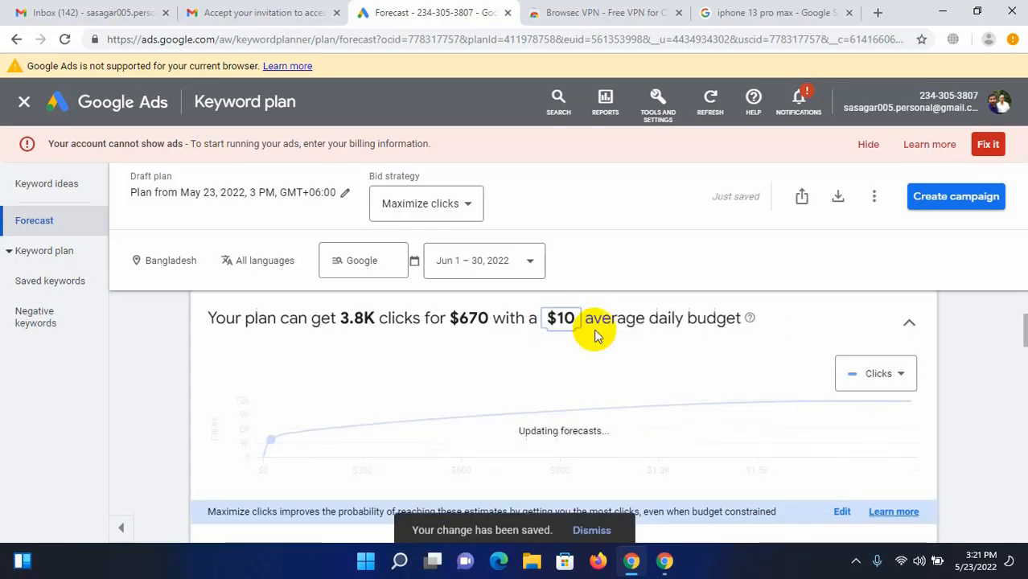
- Examine the forecast graph and the estimated clicks and impressions for the $10 daily budget
scroll(779, 305, down, 2)
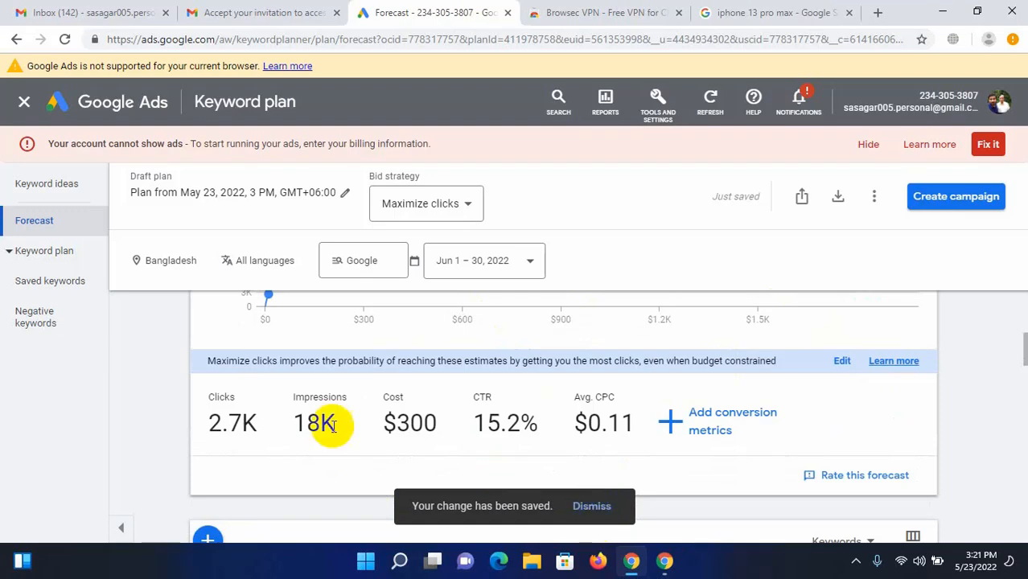
scroll(562, 344, up, 1)
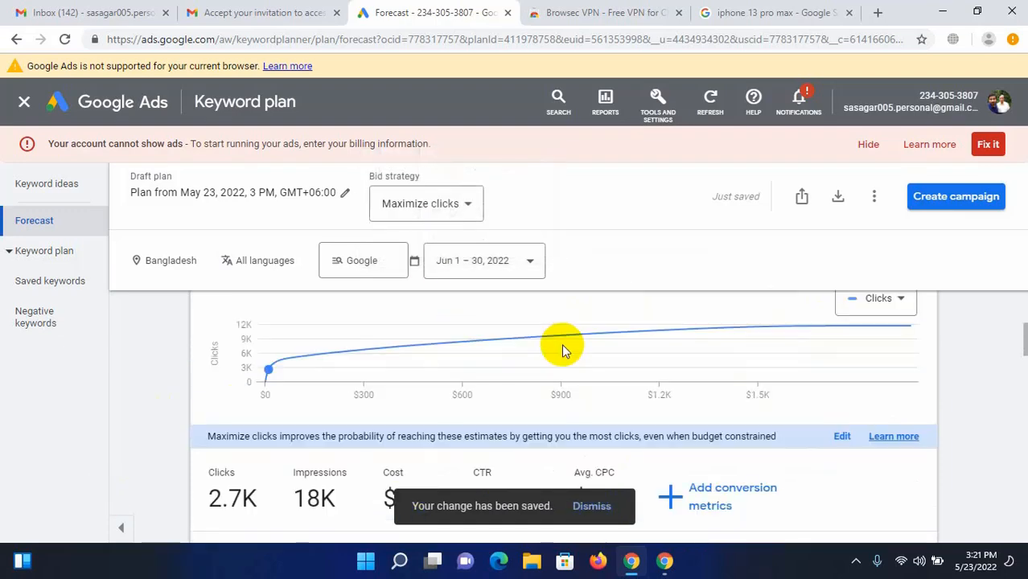
scroll(562, 344, down, 1)
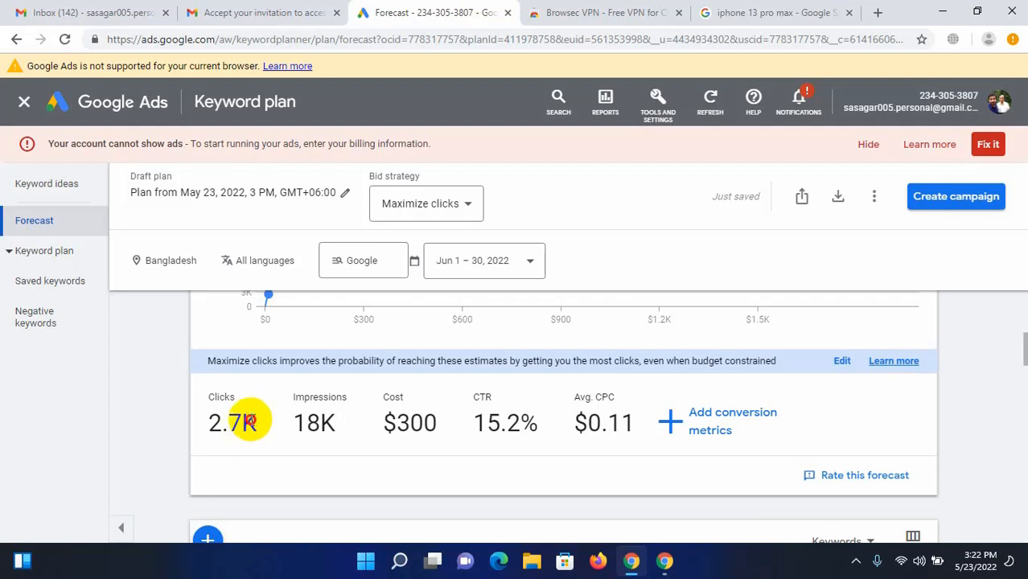
drag(254, 421, 210, 420)
click(178, 390)
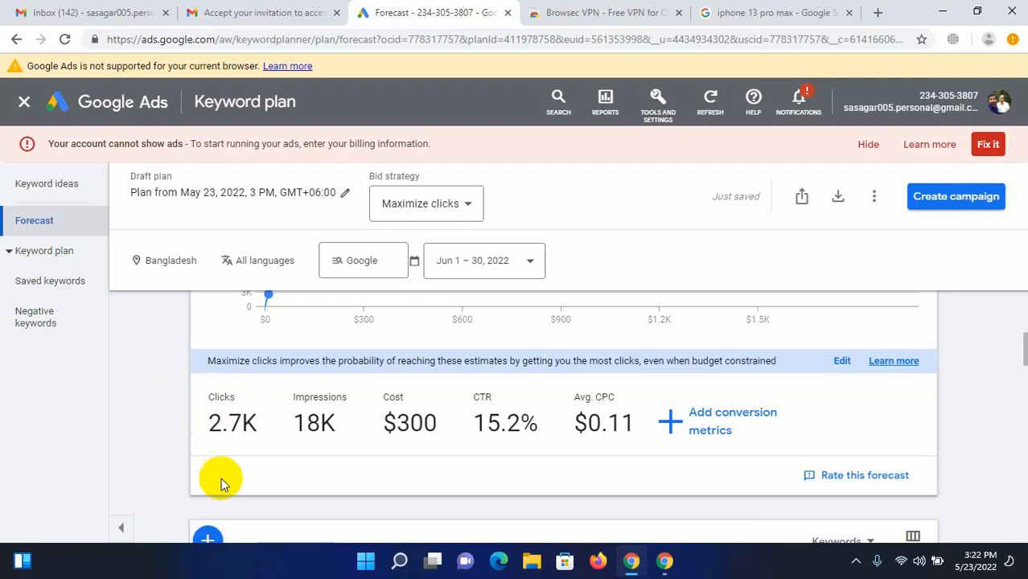
drag(296, 422, 330, 425)
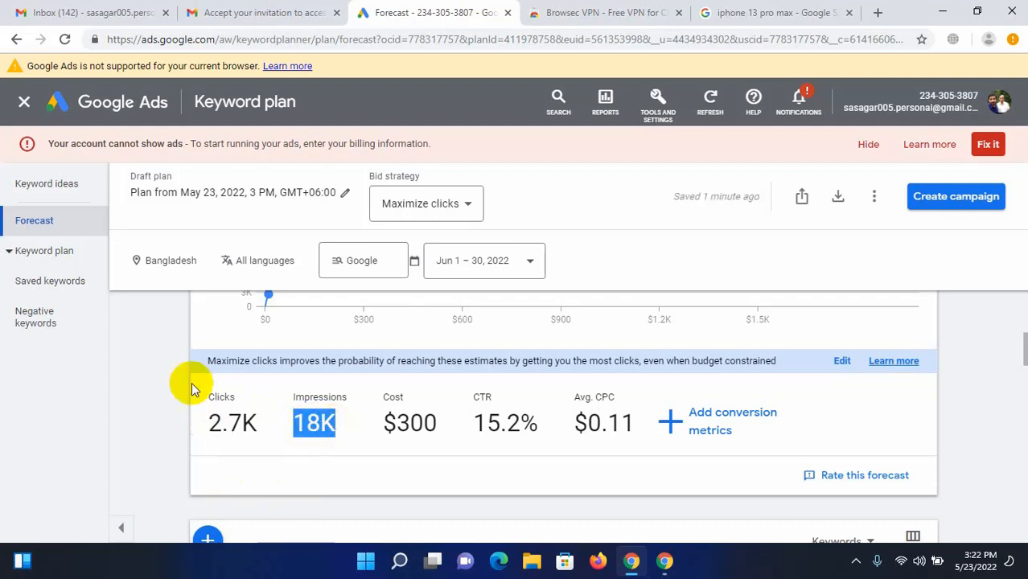
click(165, 372)
- Search Google for "youtube" in a new browser tab and open the YouTube home page
click(750, 16)
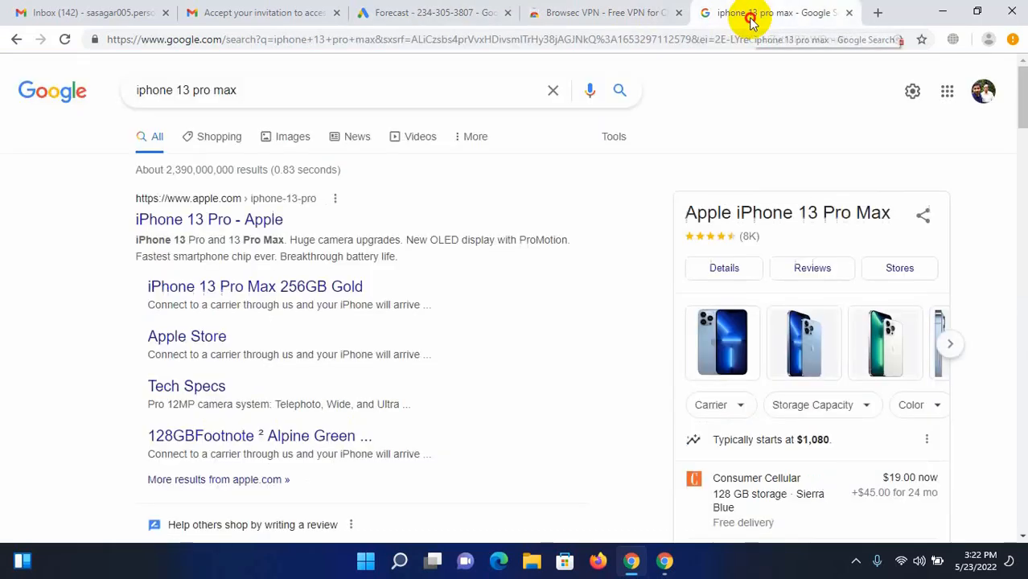
click(883, 14)
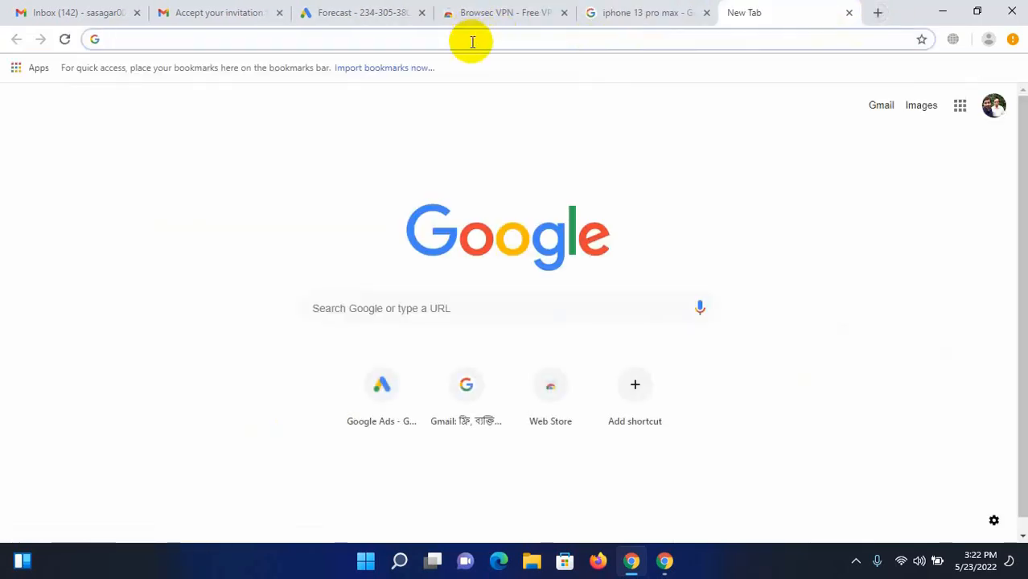
text(yo)
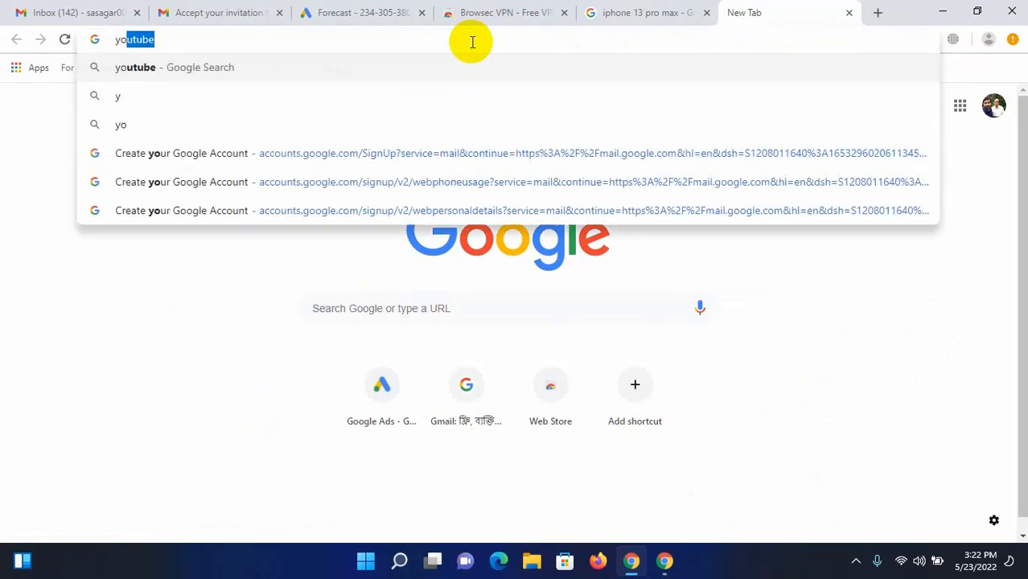
text(u)
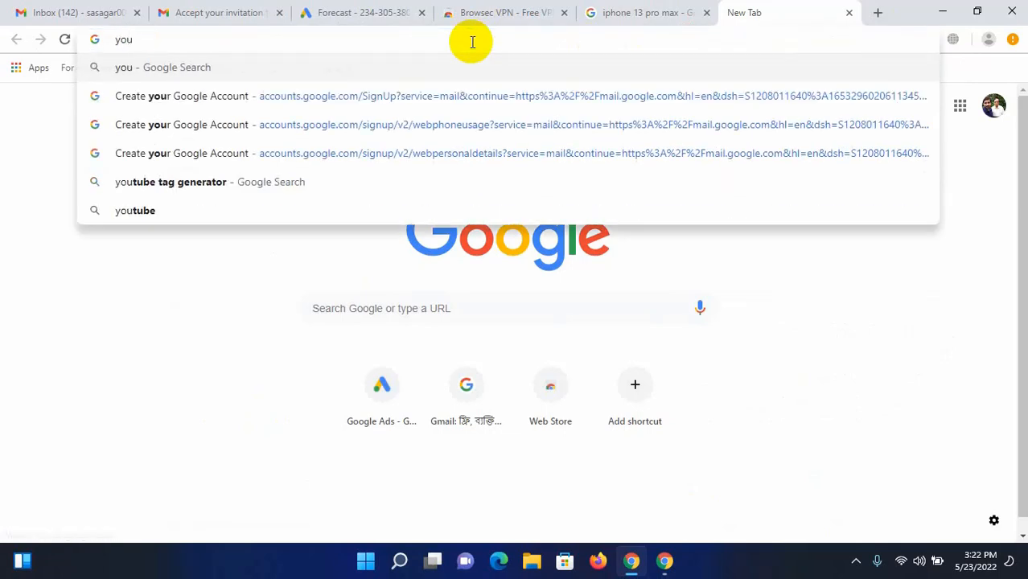
text(tub)
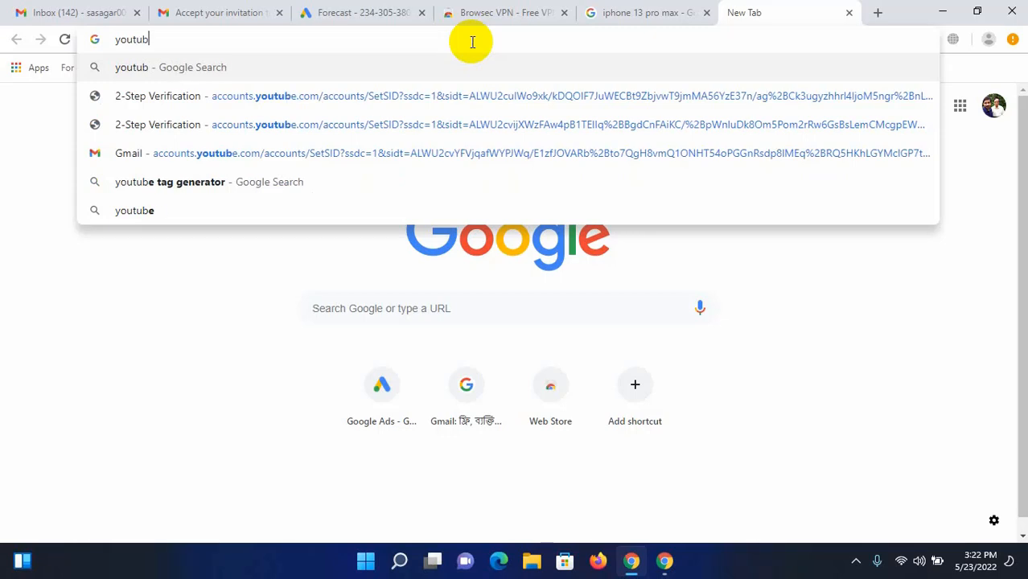
text(e)
key(Return)
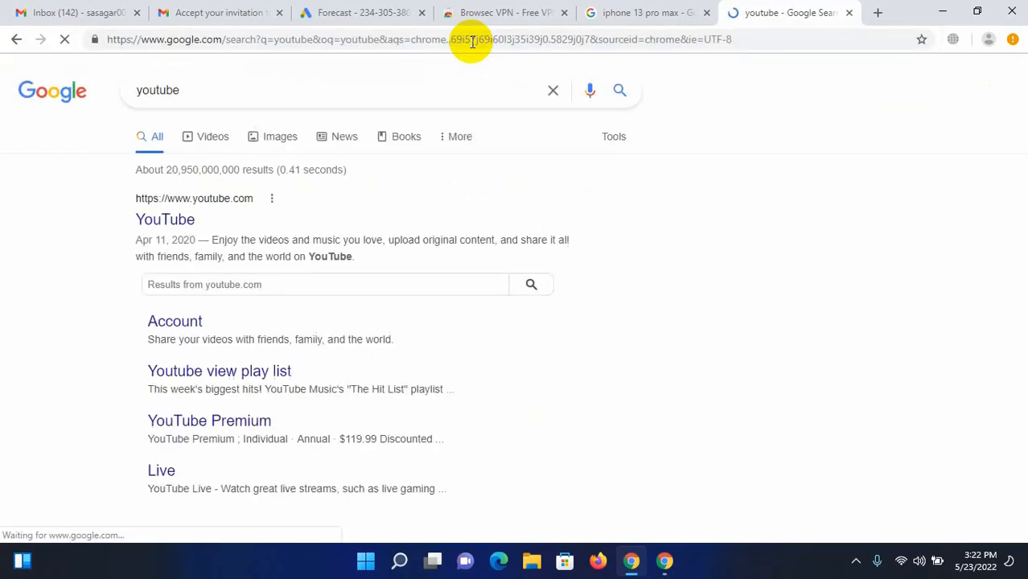
click(181, 219)
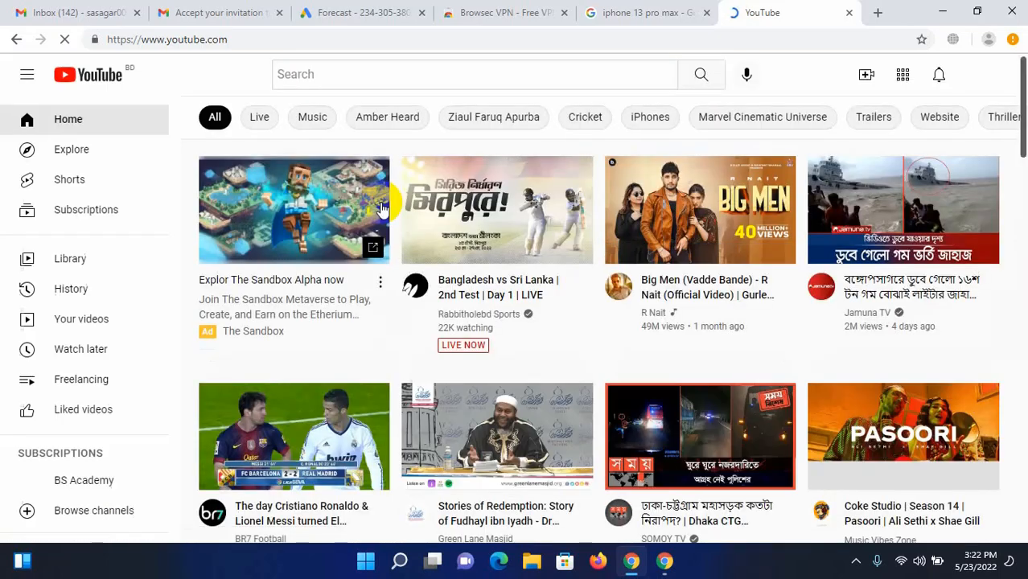
click(284, 125)
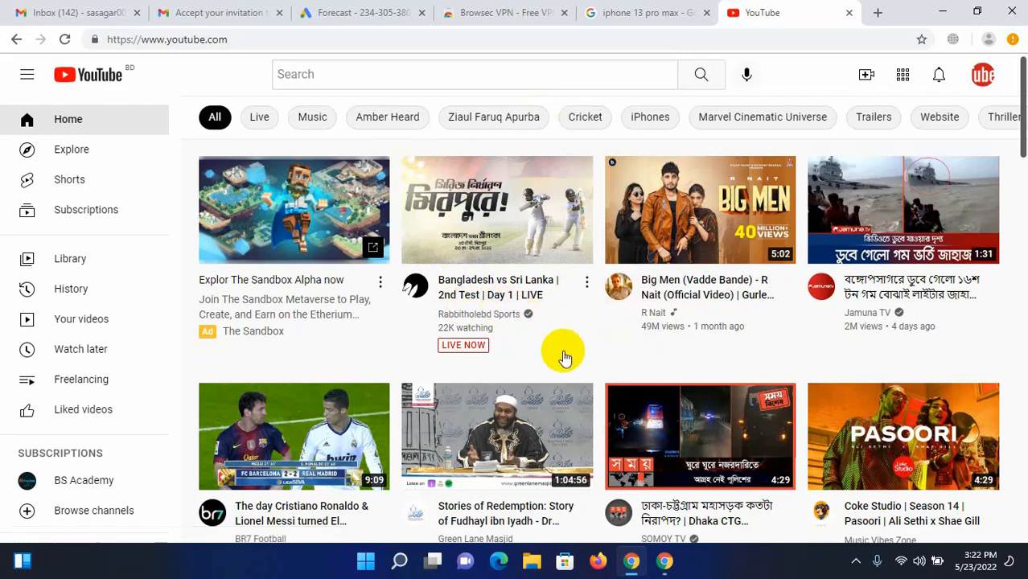
- Look through the YouTube home page recommendations, reloading the page twice to compare what is shown
scroll(333, 440, down, 2)
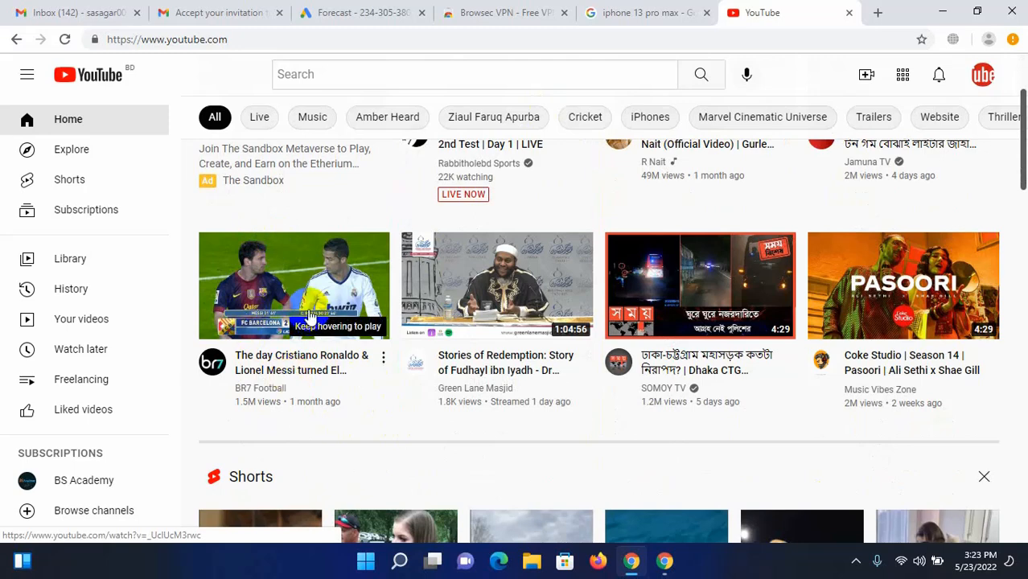
mouse_move(310, 316)
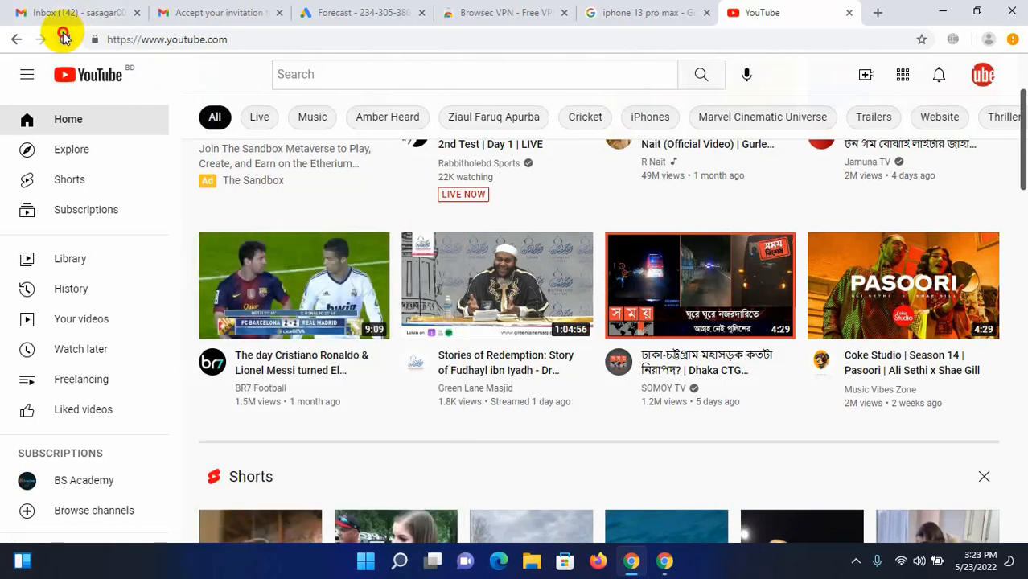
click(65, 37)
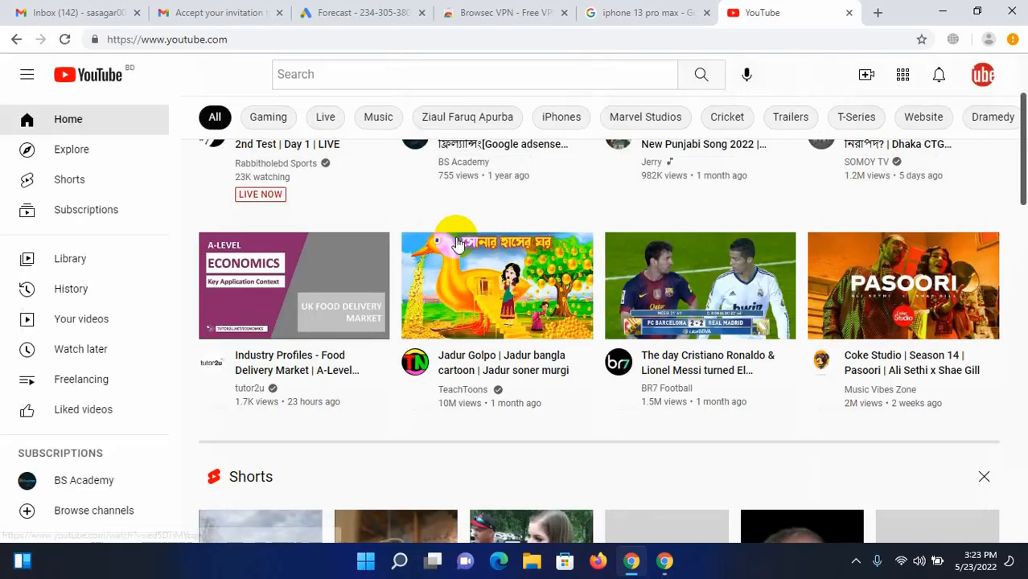
scroll(457, 244, down, 3)
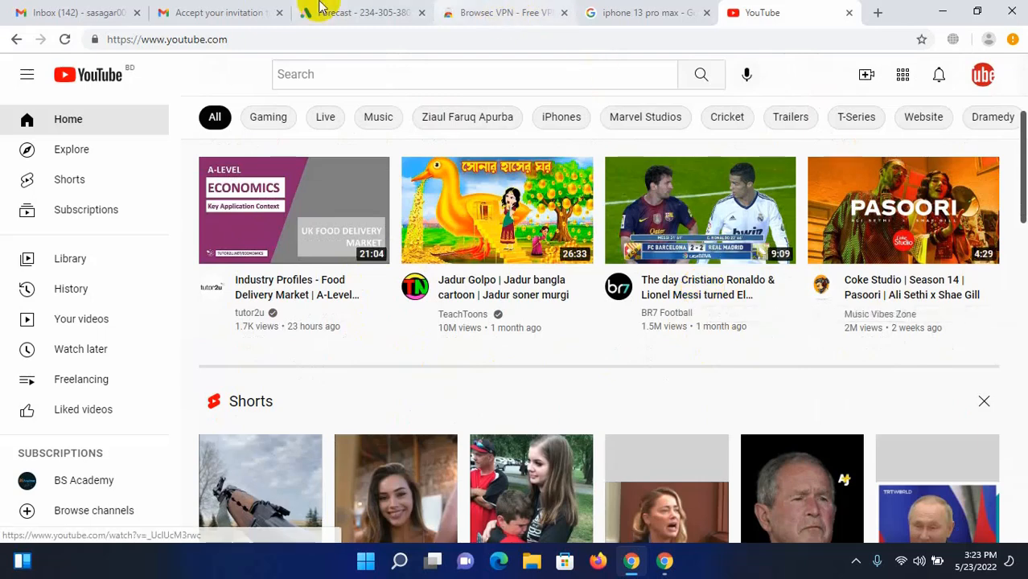
click(62, 40)
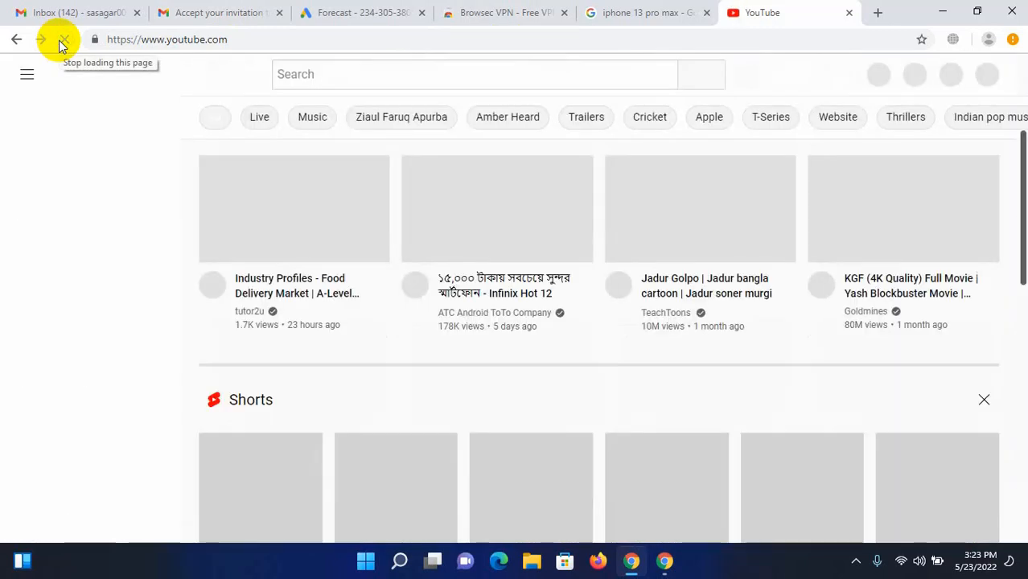
scroll(493, 177, up, 3)
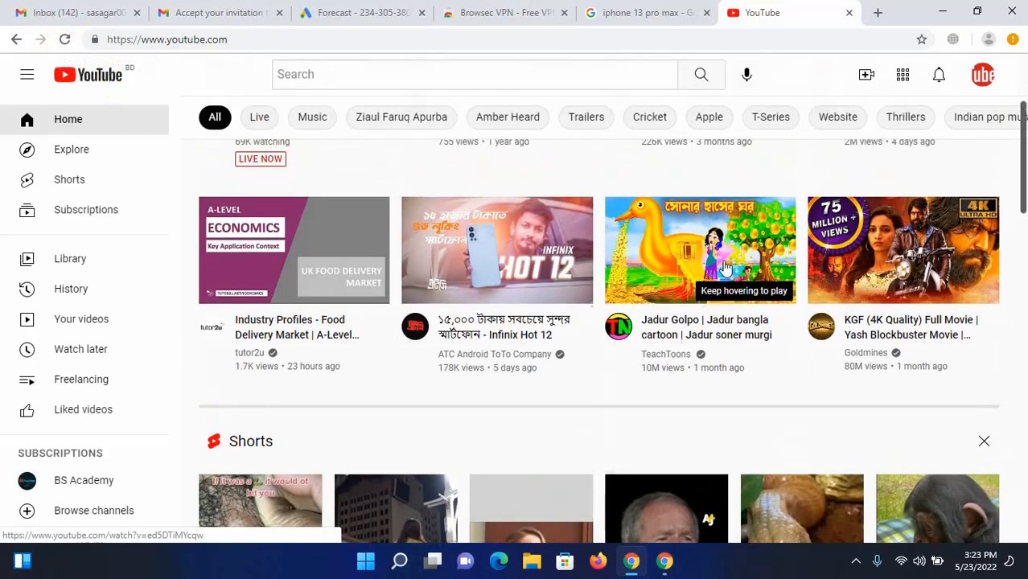
scroll(723, 266, down, 10)
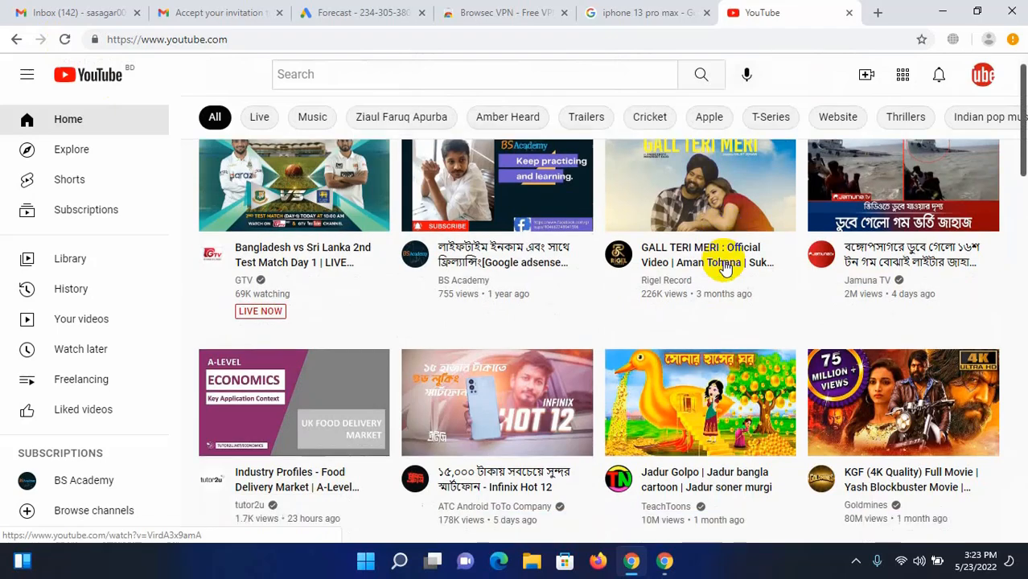
scroll(723, 267, down, 8)
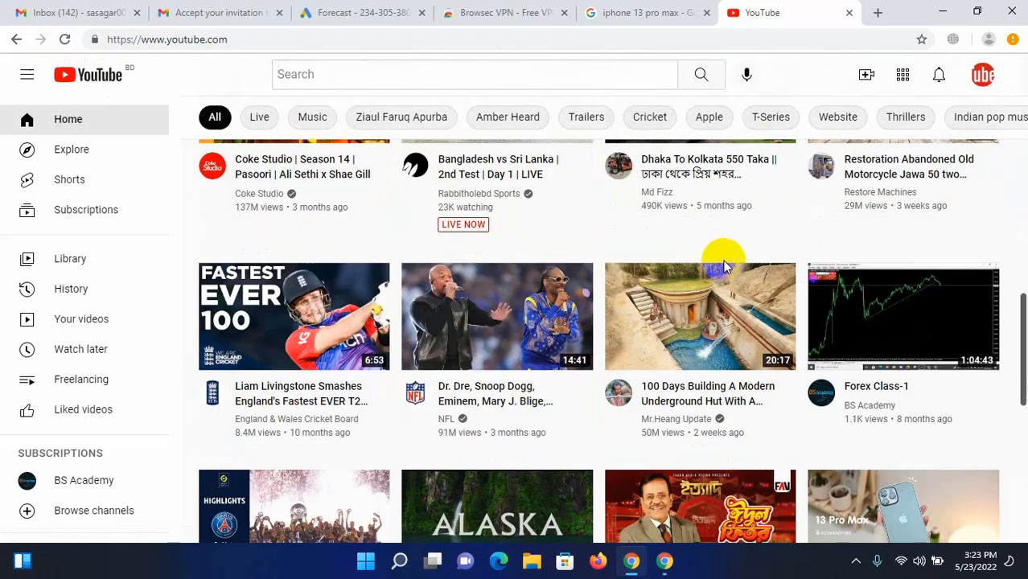
scroll(723, 267, up, 18)
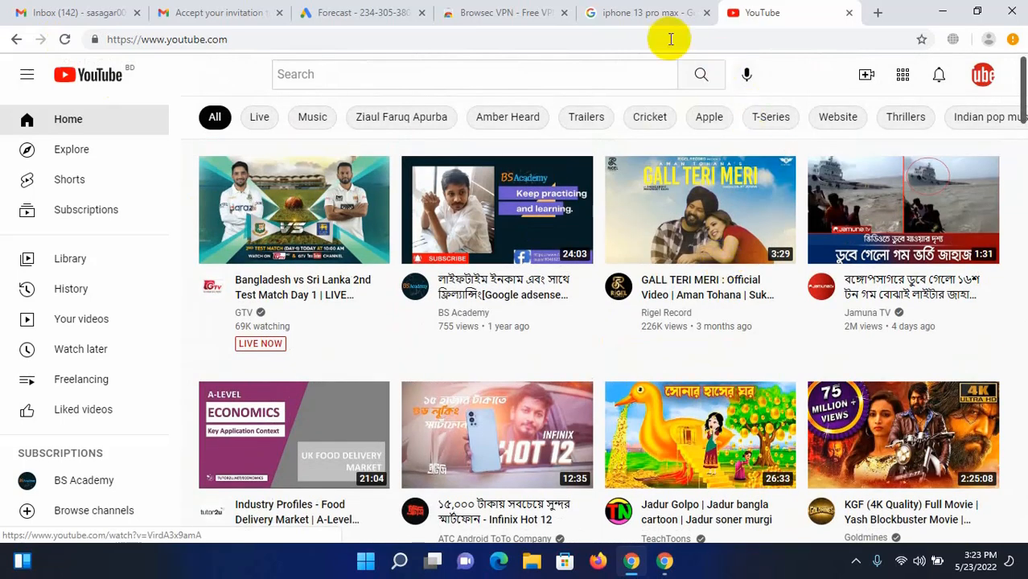
- Return to the Google Ads keyword plan forecast and examine the estimated impressions
click(336, 12)
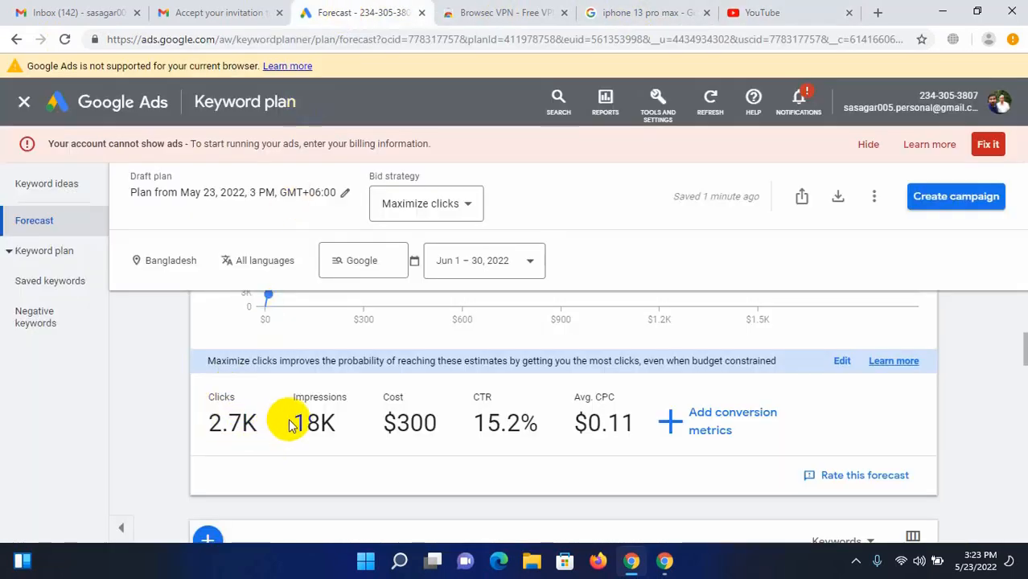
drag(297, 419, 333, 420)
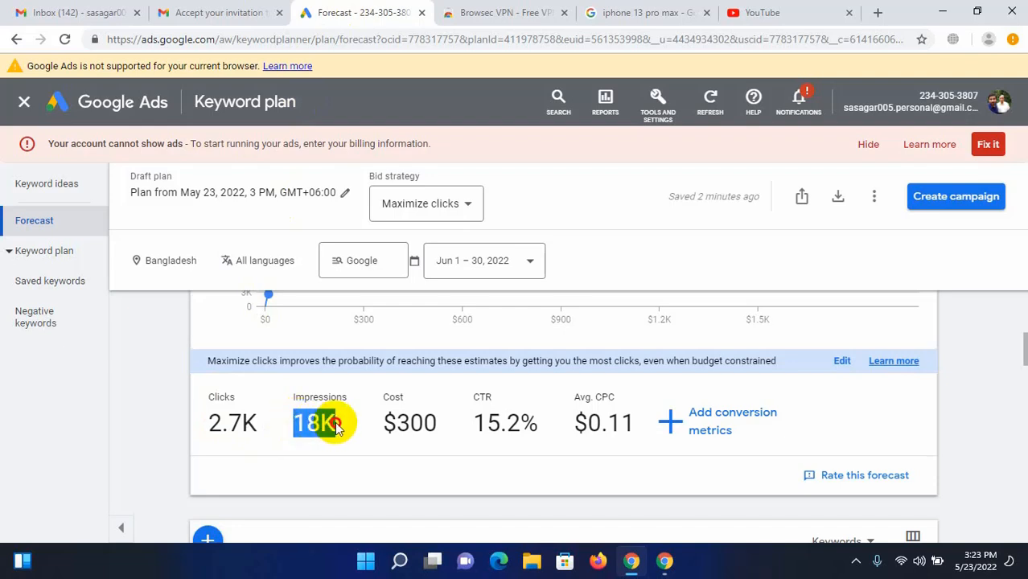
click(156, 424)
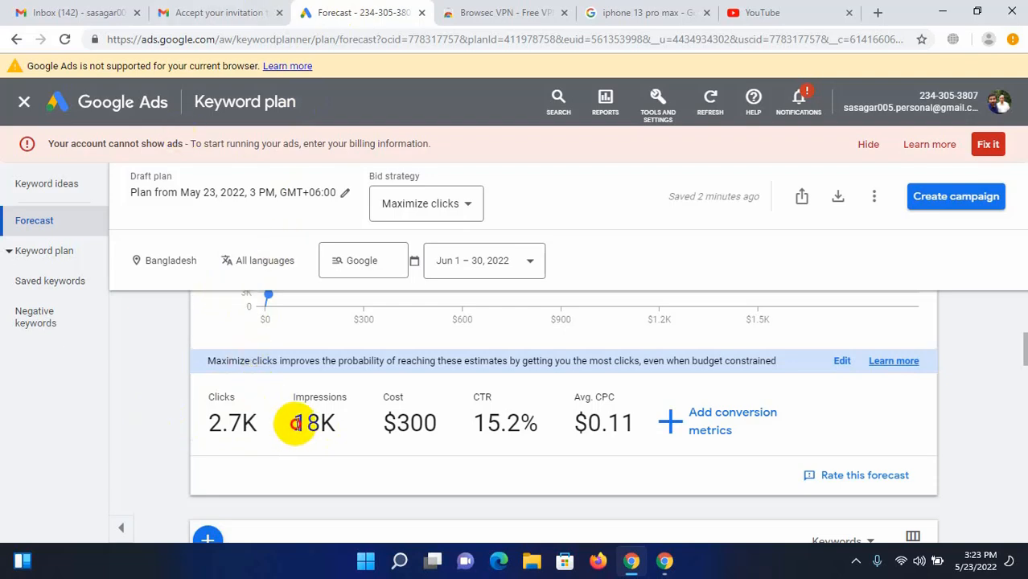
drag(295, 424, 337, 421)
click(156, 395)
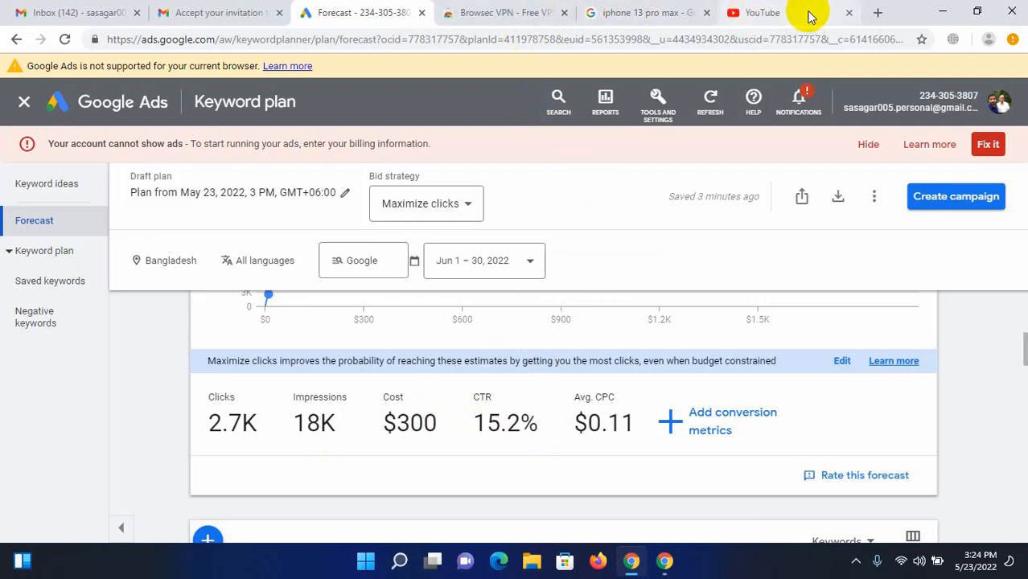
- Search YouTube for "web hosting", keeping a blank new browser tab open alongside
key(ctrl+t)
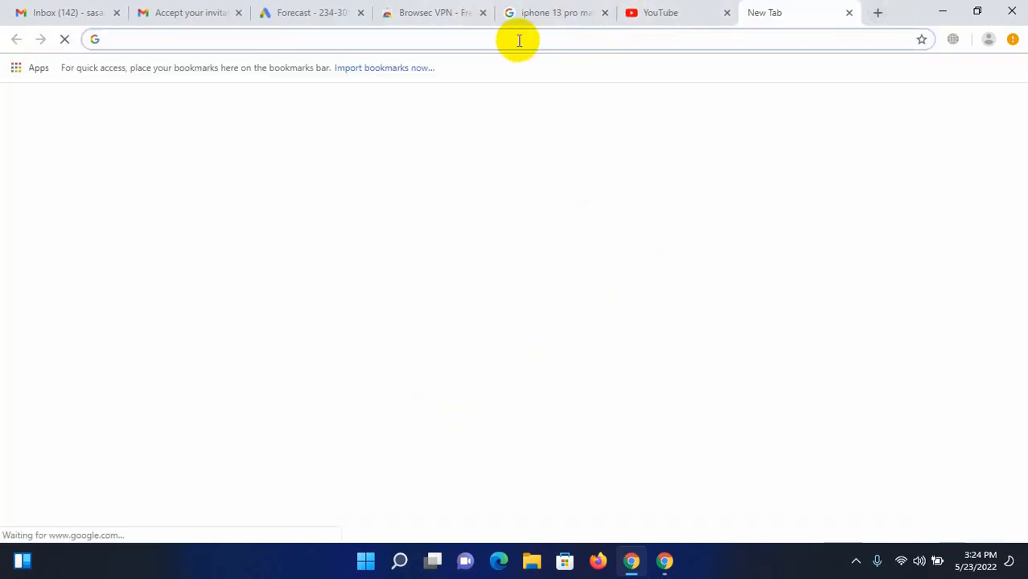
click(659, 15)
click(327, 73)
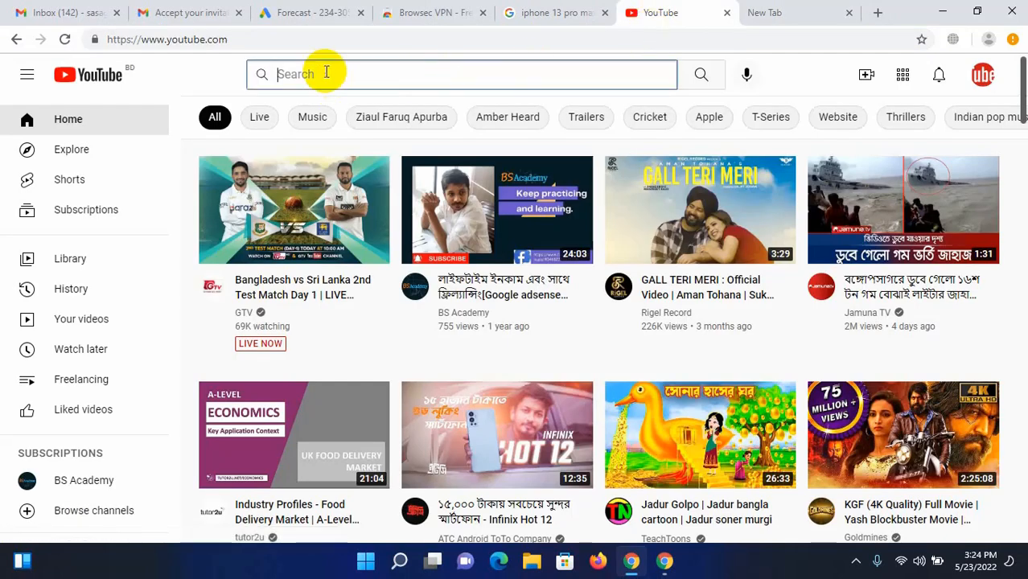
text(we)
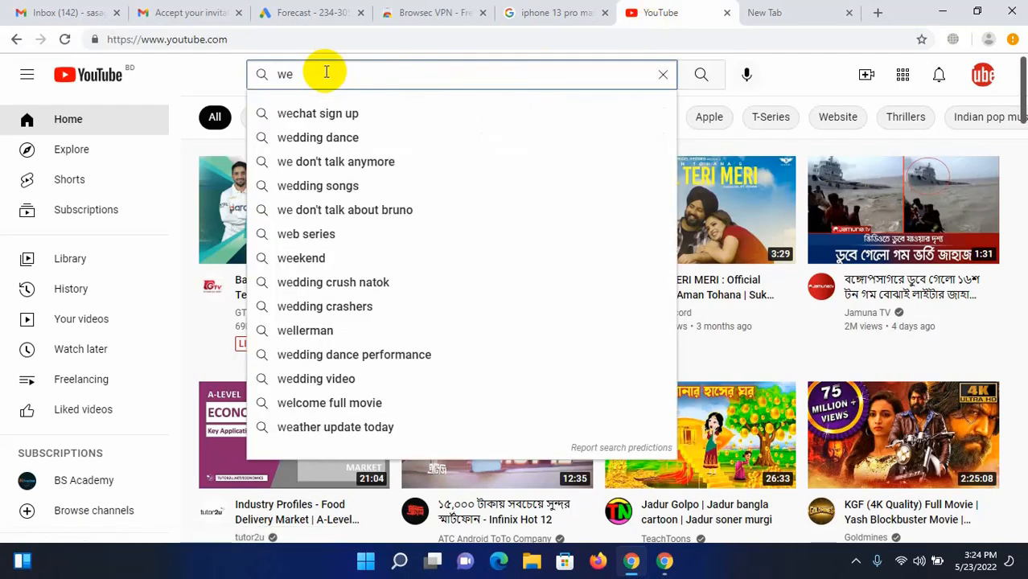
text(b h)
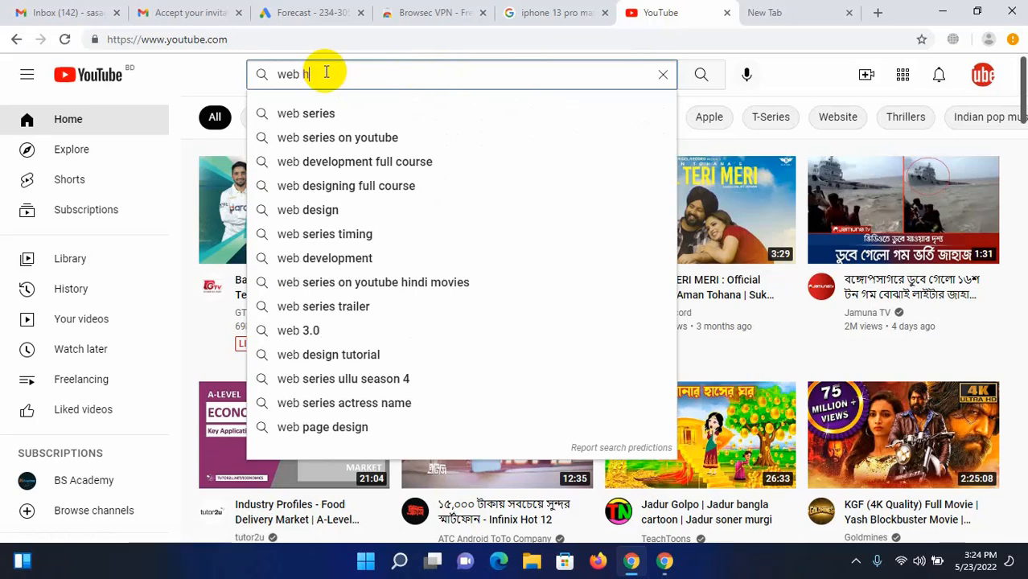
text(osti)
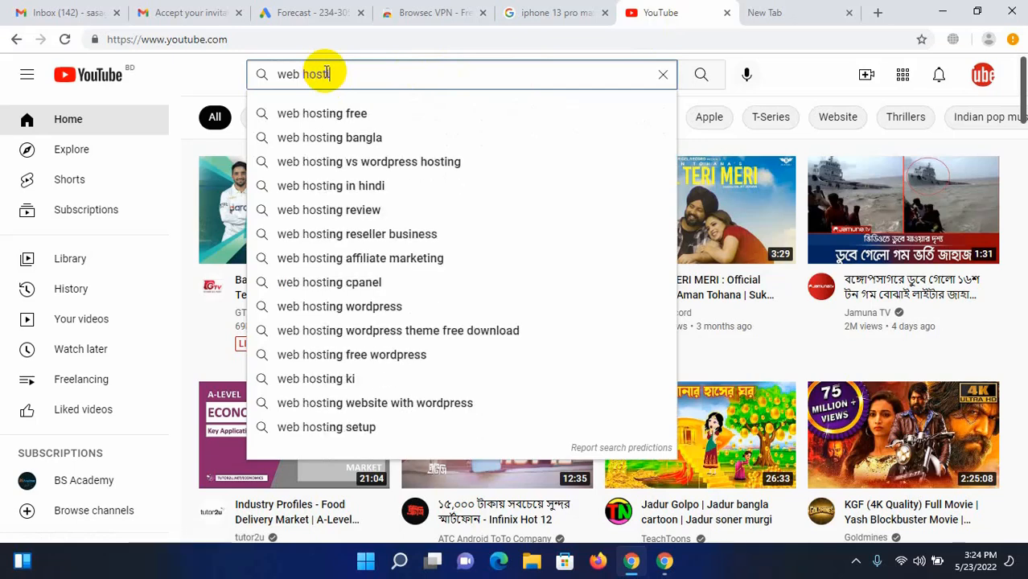
text(ng)
key(Return)
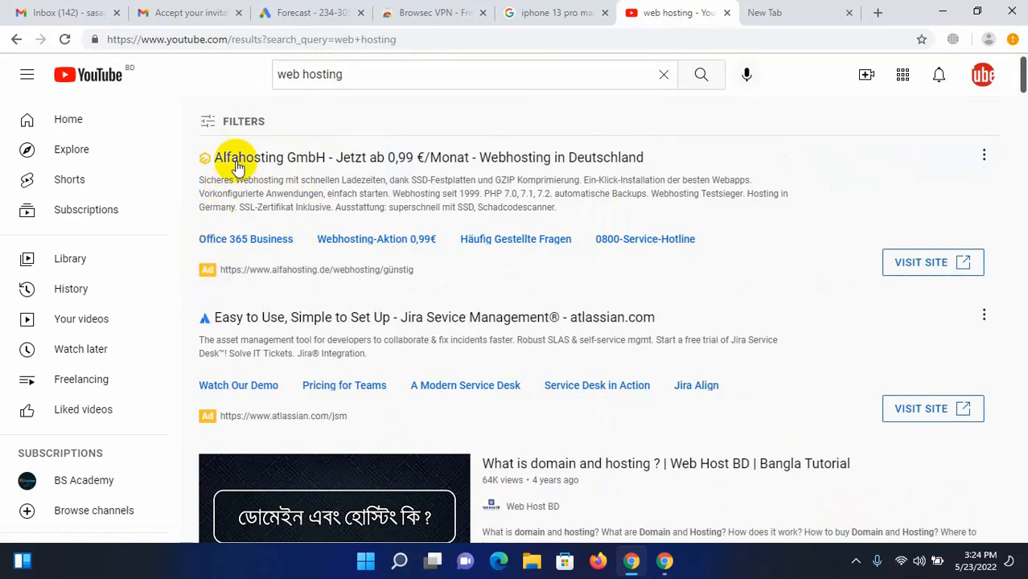
- Examine the ads above the "web hosting" video results, reloading the page three times to compare which ads are served
scroll(293, 241, down, 3)
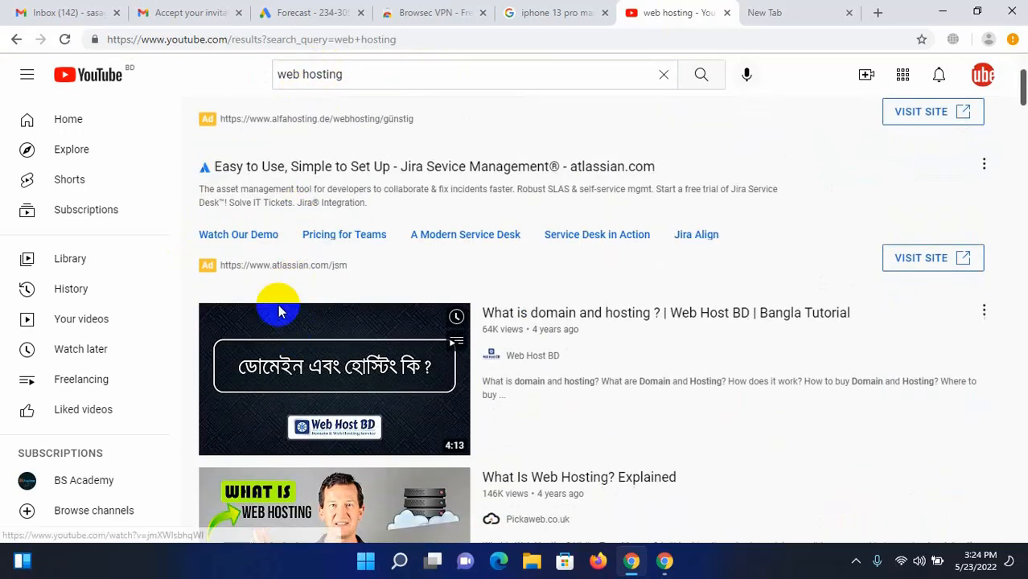
scroll(279, 312, up, 1)
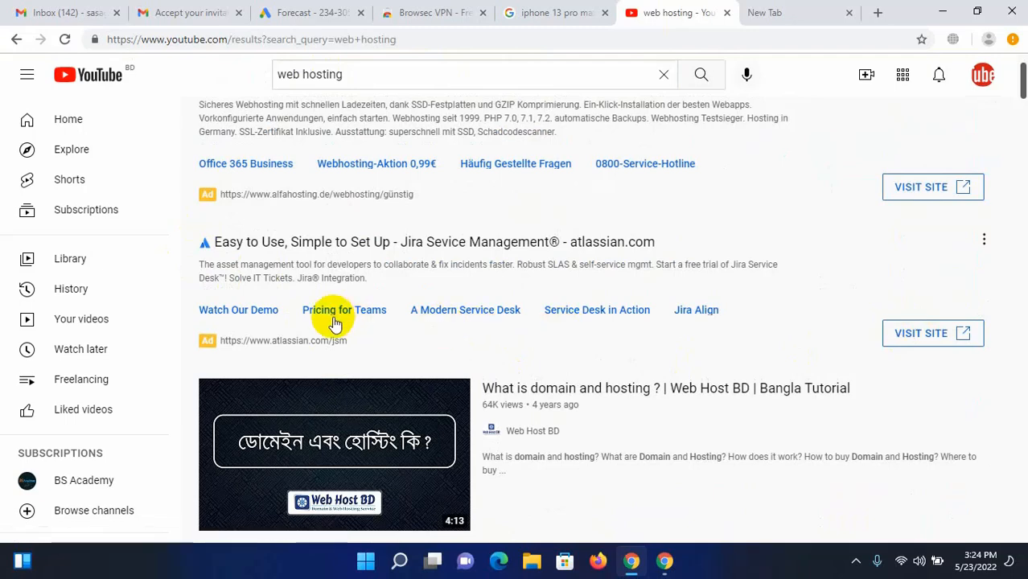
click(65, 38)
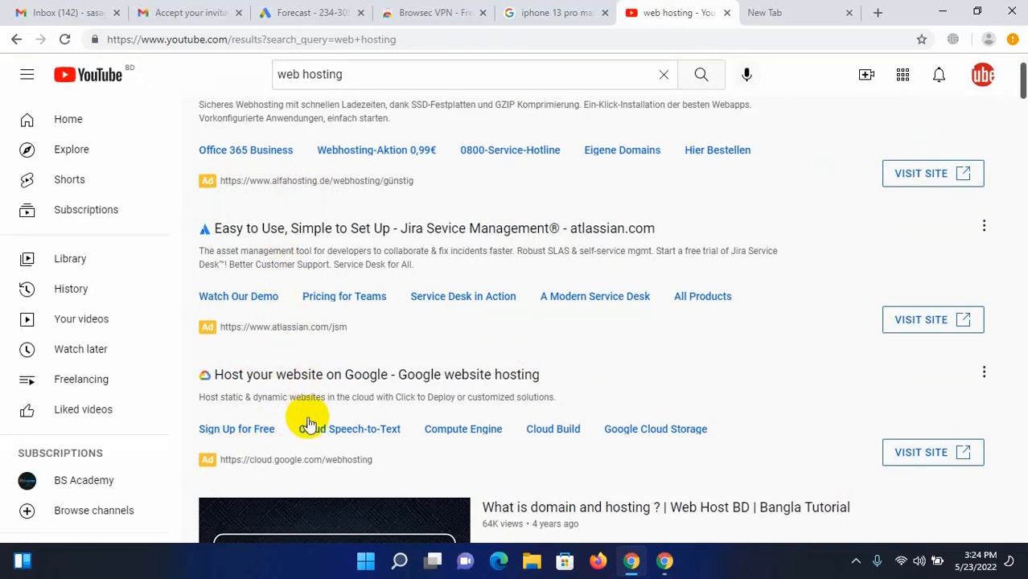
scroll(328, 384, up, 1)
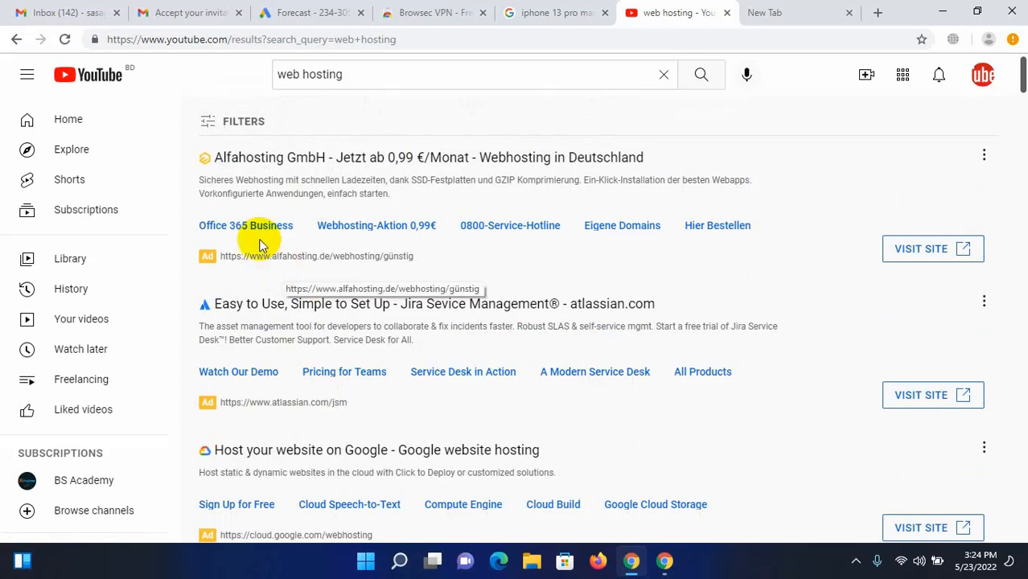
click(64, 39)
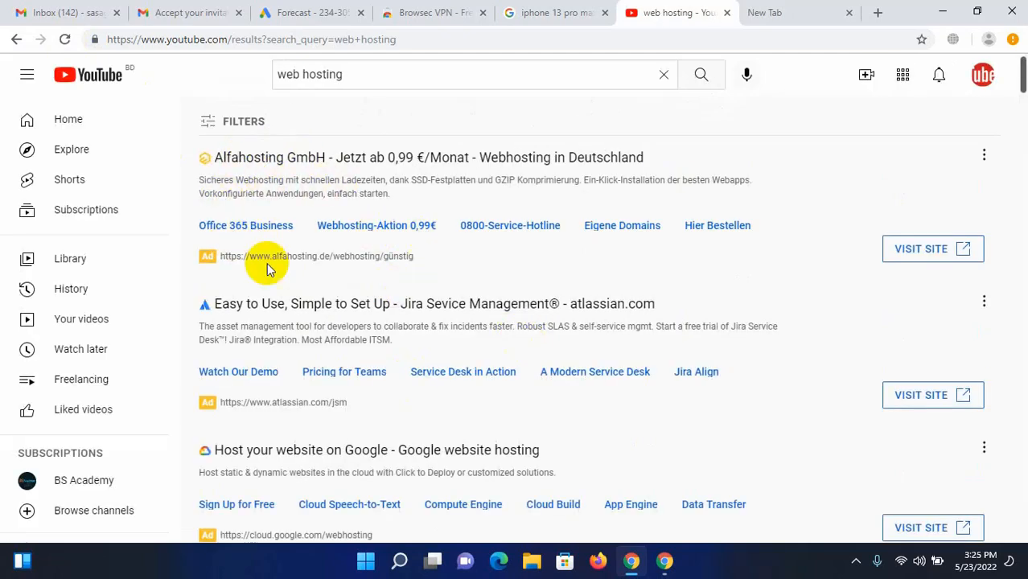
click(65, 39)
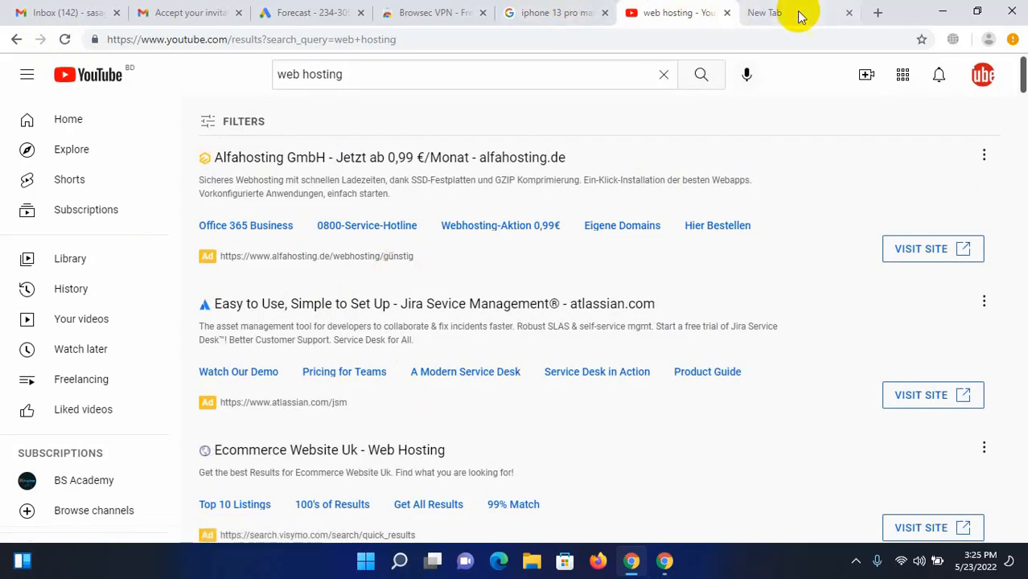
- Search Google for "hosting" in the blank browser tab, discarding the suggested completion "hostinger"
click(773, 13)
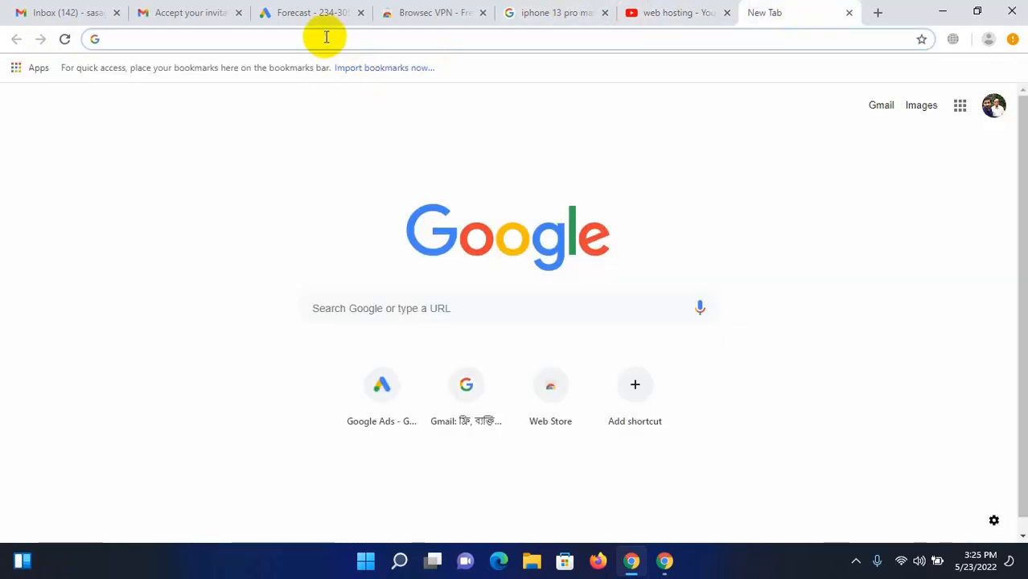
text(h)
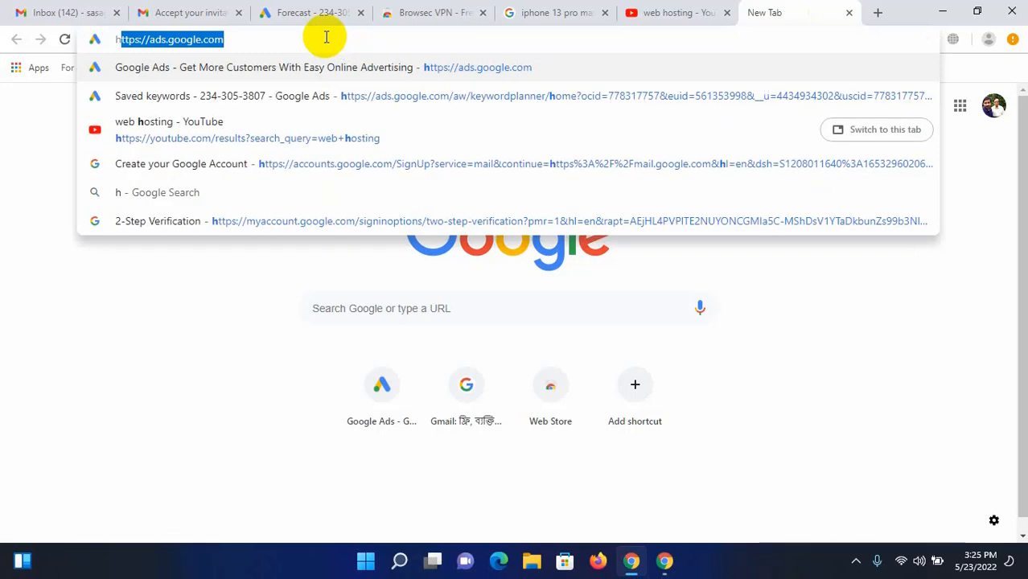
text(osting)
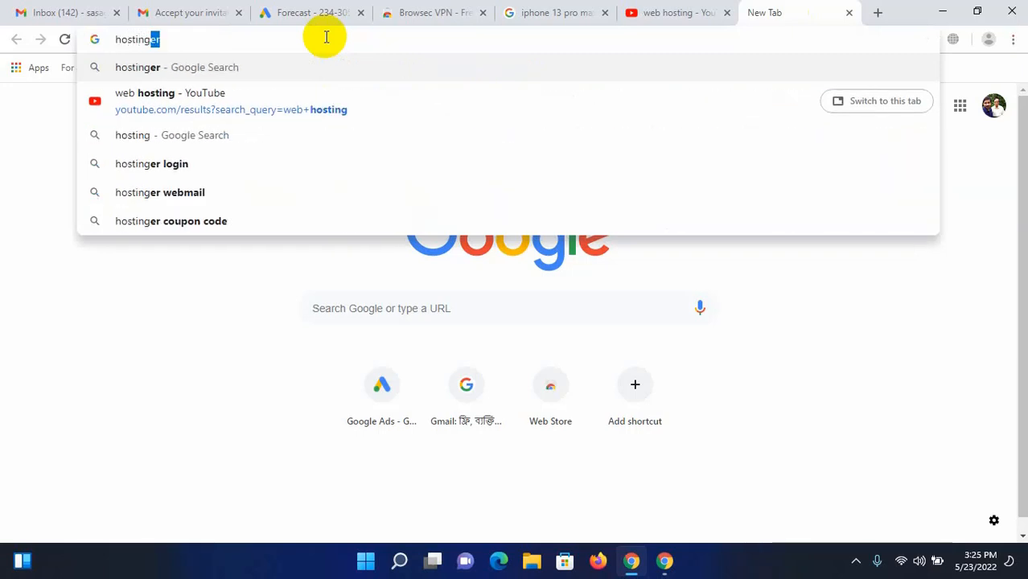
click(241, 46)
key(BackSpace)
key(BackSpace)
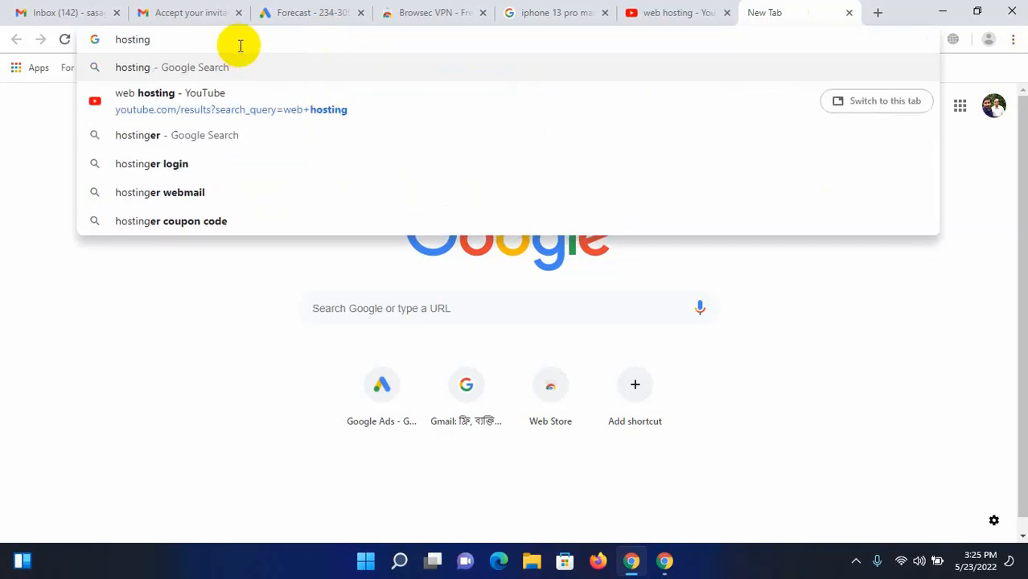
key(Return)
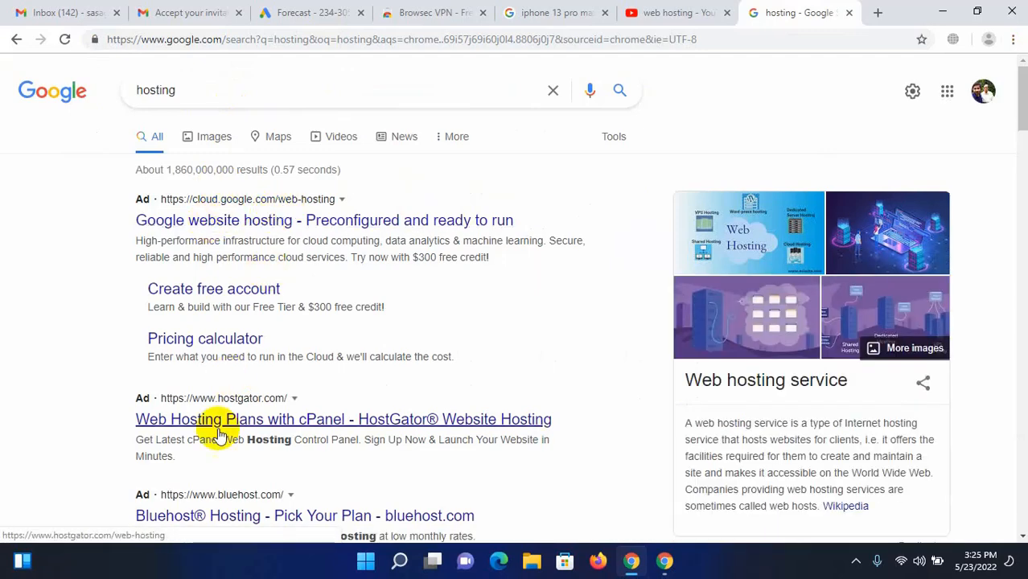
- Compare the order of the sponsored results for "hosting" by reloading the Google results page twice
click(64, 39)
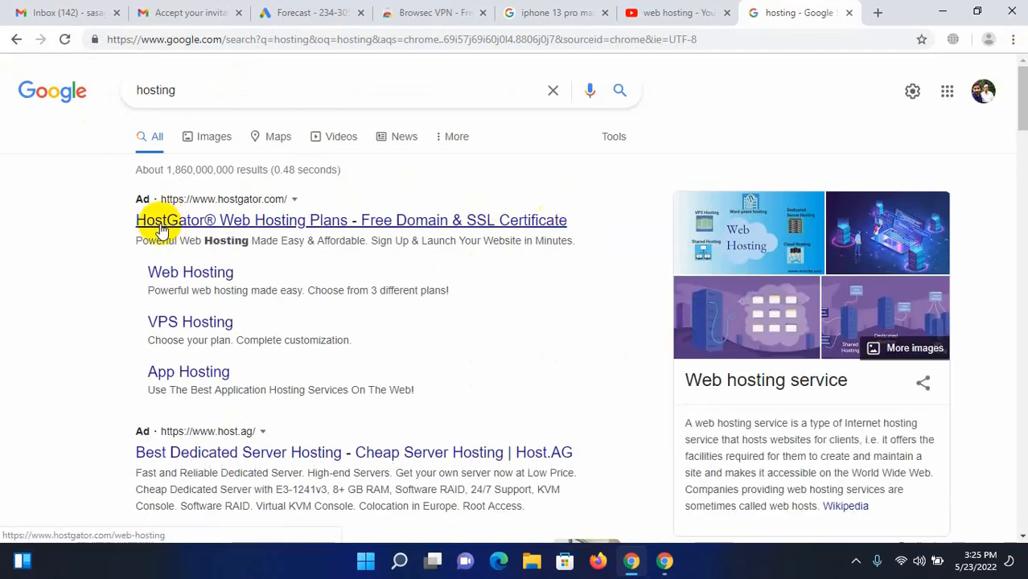
scroll(287, 339, down, 3)
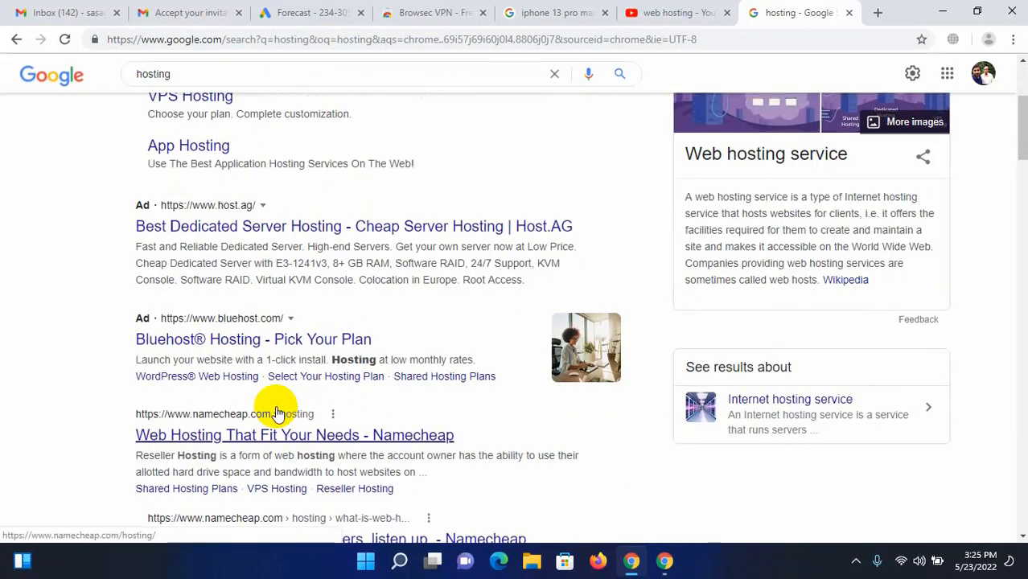
scroll(276, 410, up, 3)
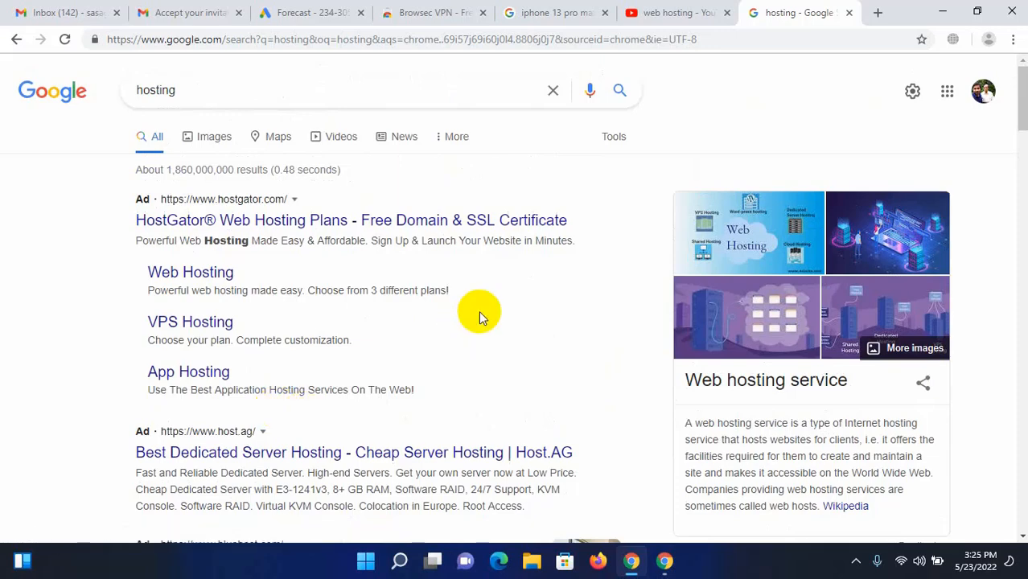
scroll(306, 310, down, 2)
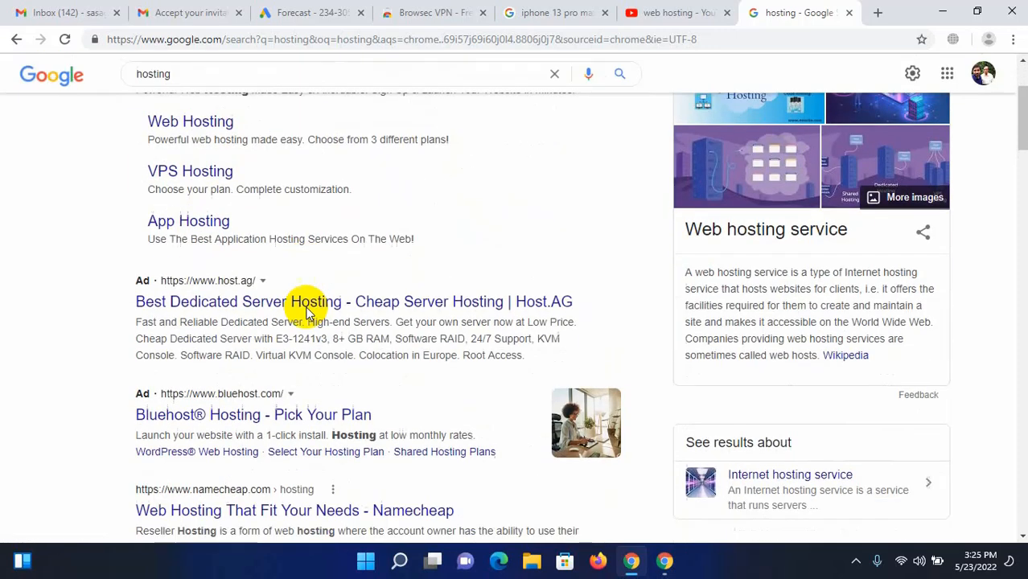
scroll(474, 338, up, 2)
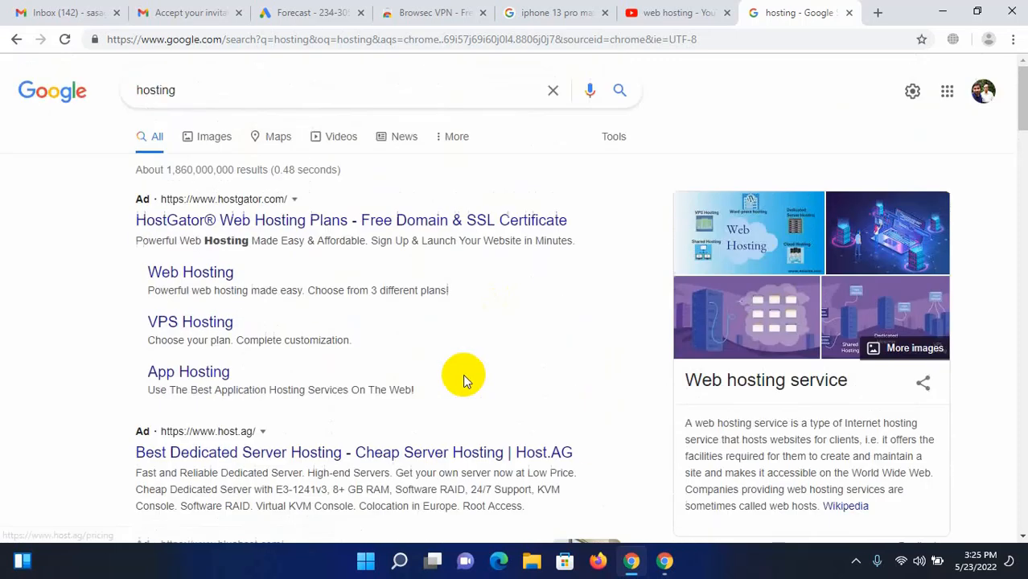
click(64, 39)
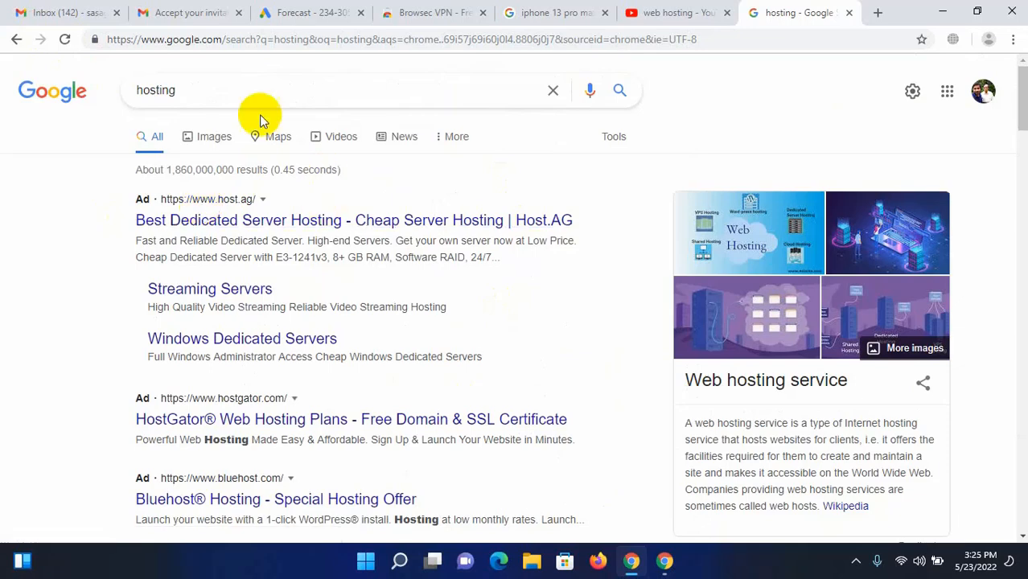
- Return to the Google Ads keyword plan forecast and examine the estimated CTR and clicks
click(327, 21)
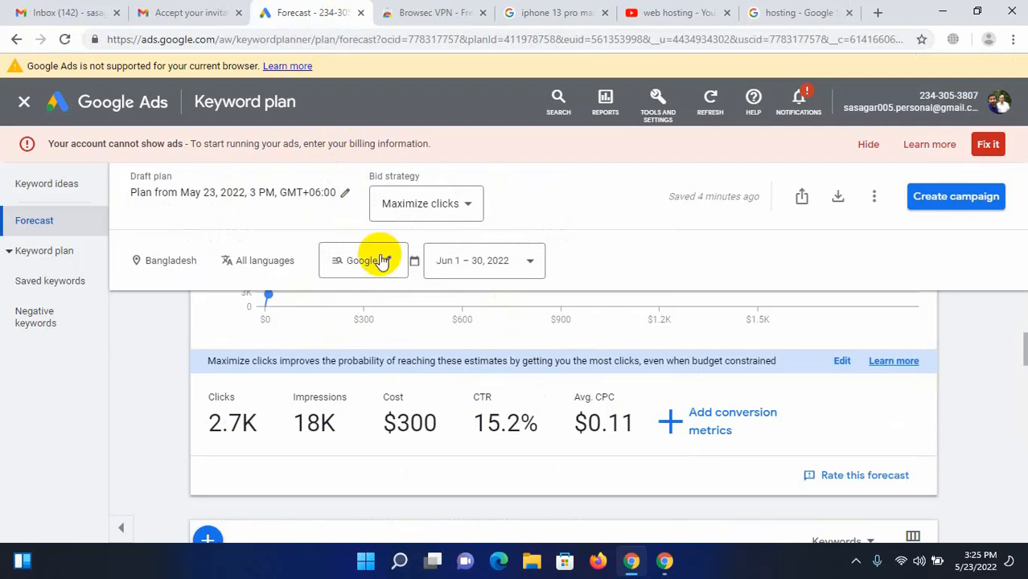
scroll(422, 386, down, 1)
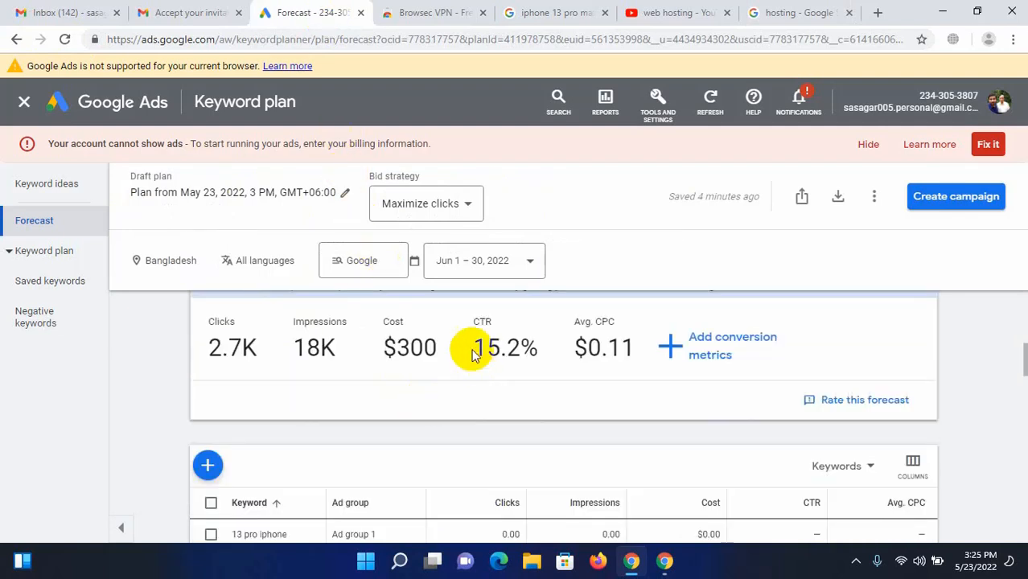
drag(477, 345, 519, 344)
click(646, 259)
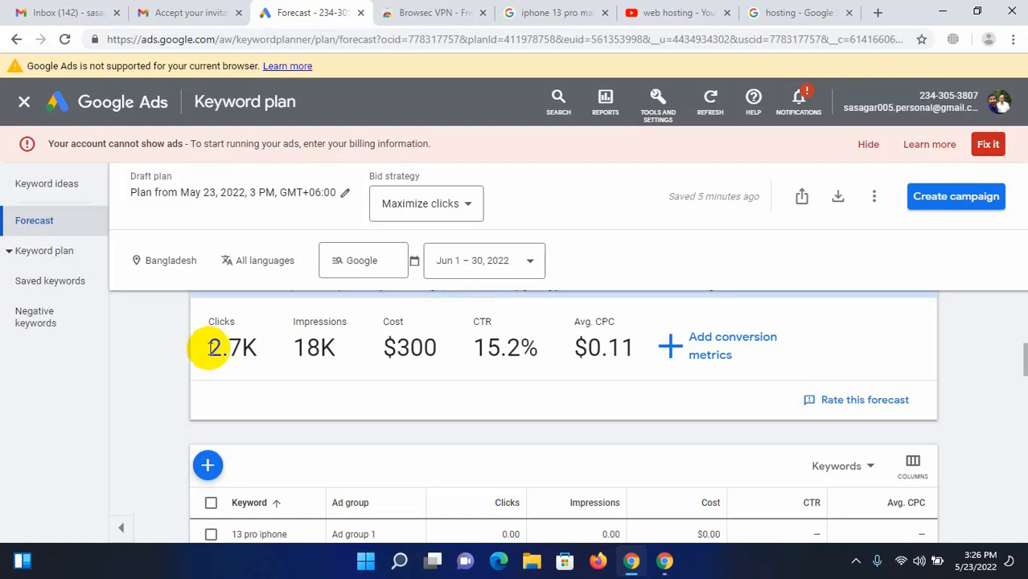
drag(208, 347, 266, 349)
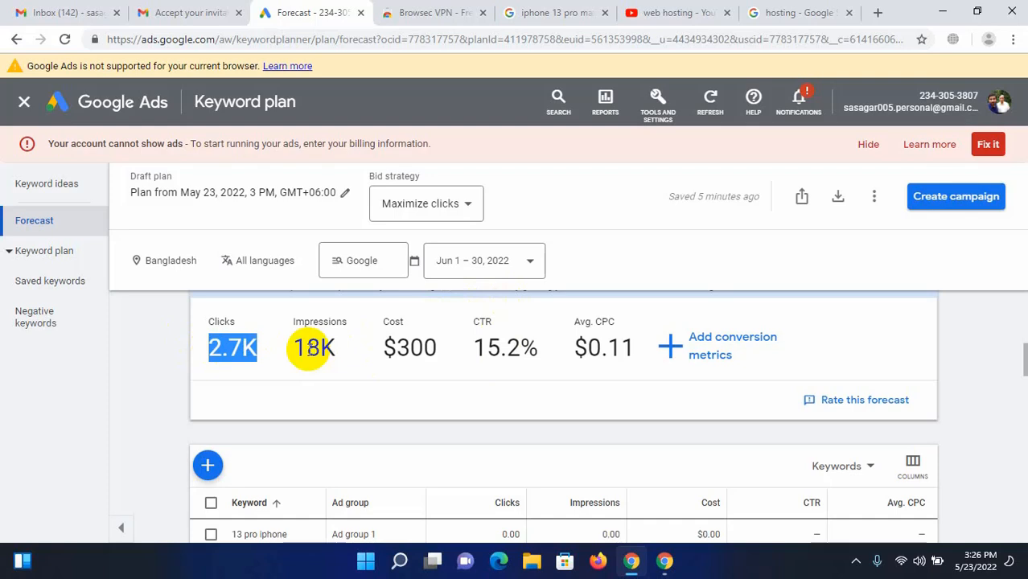
click(153, 376)
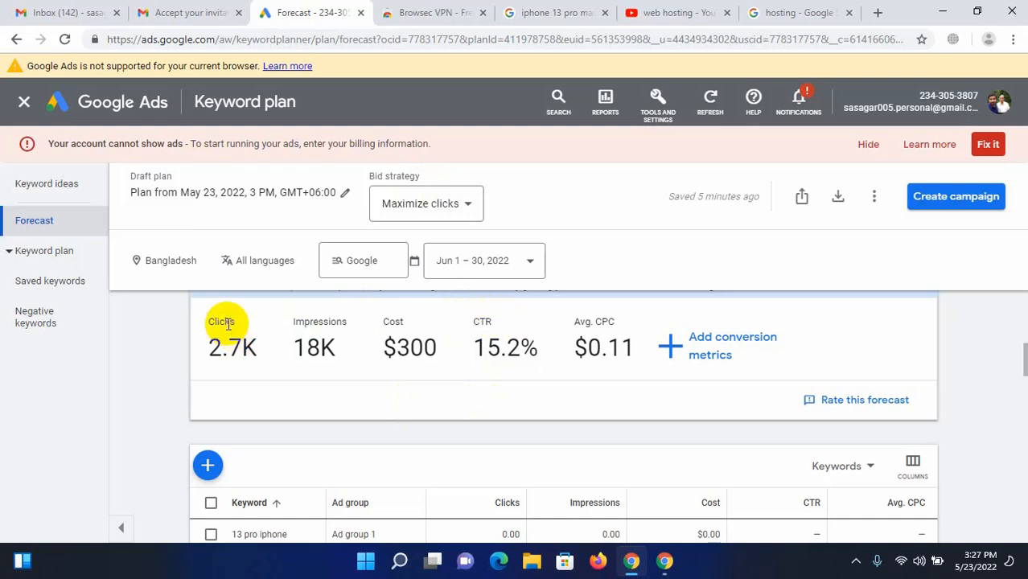
- Highlight the forecast's impressions, CTR and average CPC in turn to review each estimate
drag(209, 349, 337, 346)
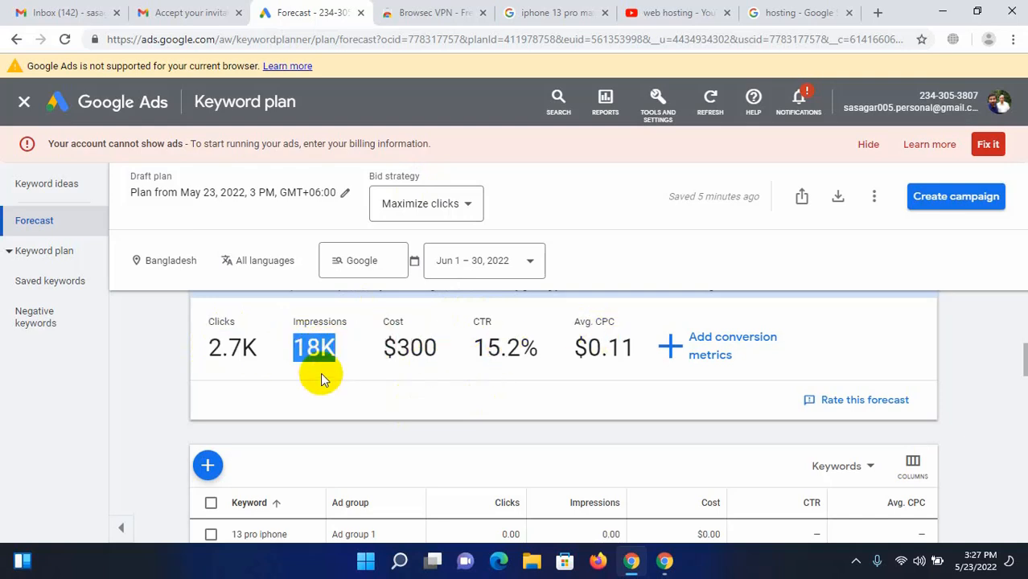
click(437, 382)
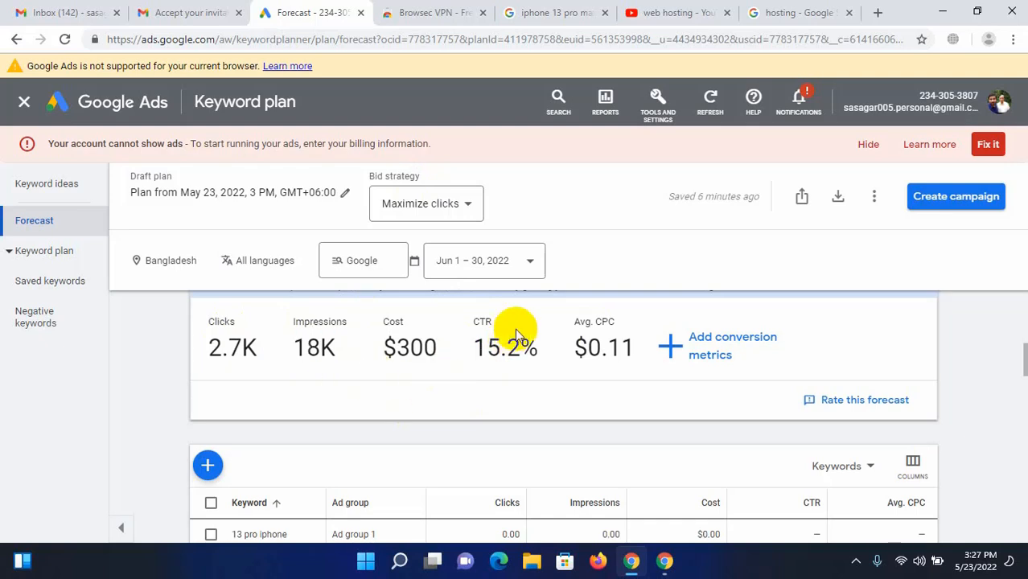
drag(470, 347, 528, 348)
click(529, 397)
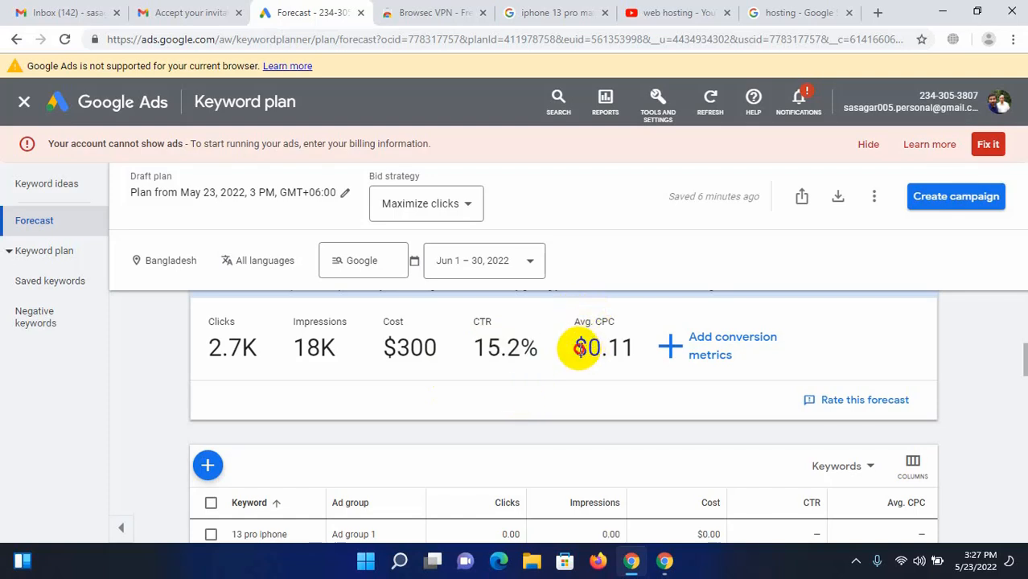
drag(578, 348, 630, 348)
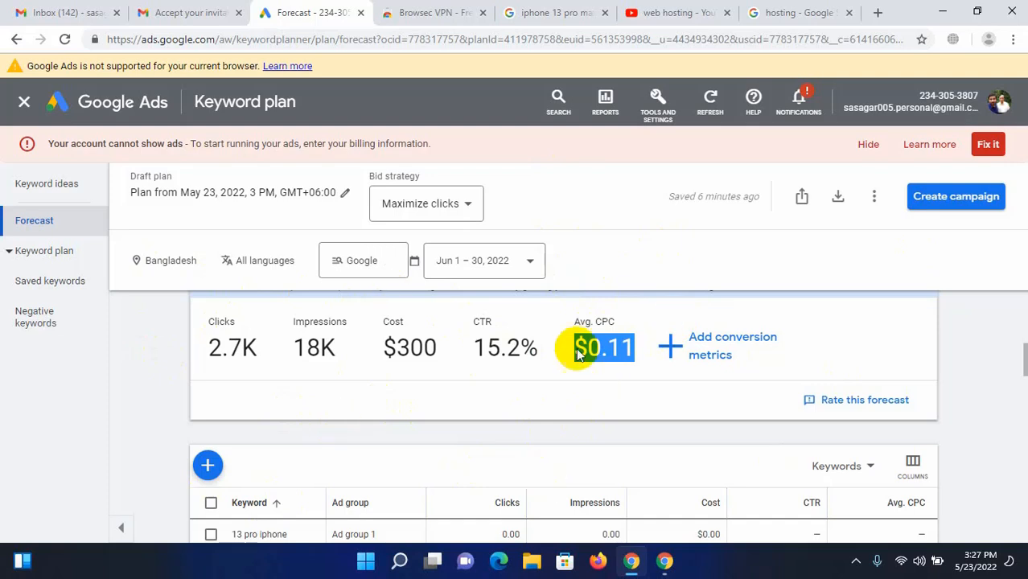
click(615, 390)
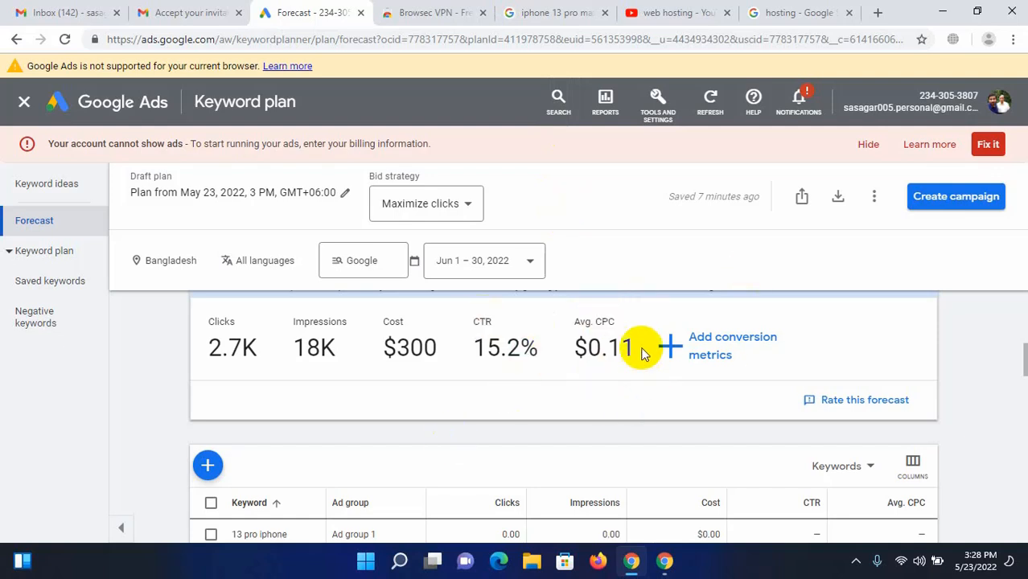
- Highlight the whole row of forecast metrics from average CPC back to clicks, clear it, and highlight the CTR alone
drag(633, 348, 165, 348)
click(165, 352)
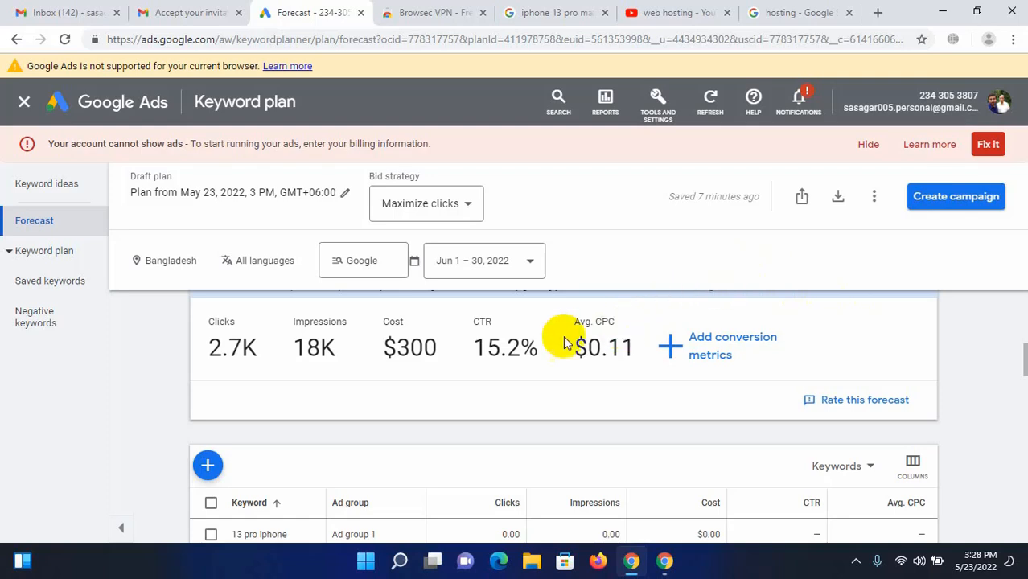
drag(472, 349, 522, 349)
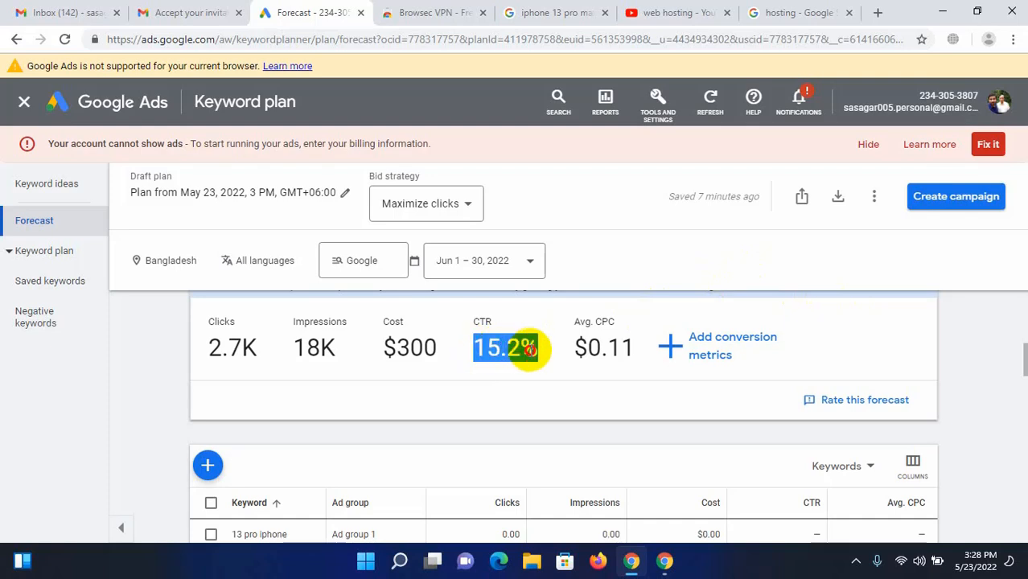
- Clear the CTR highlight, and highlight the forecast's impressions and average CPC in turn to review them
click(463, 398)
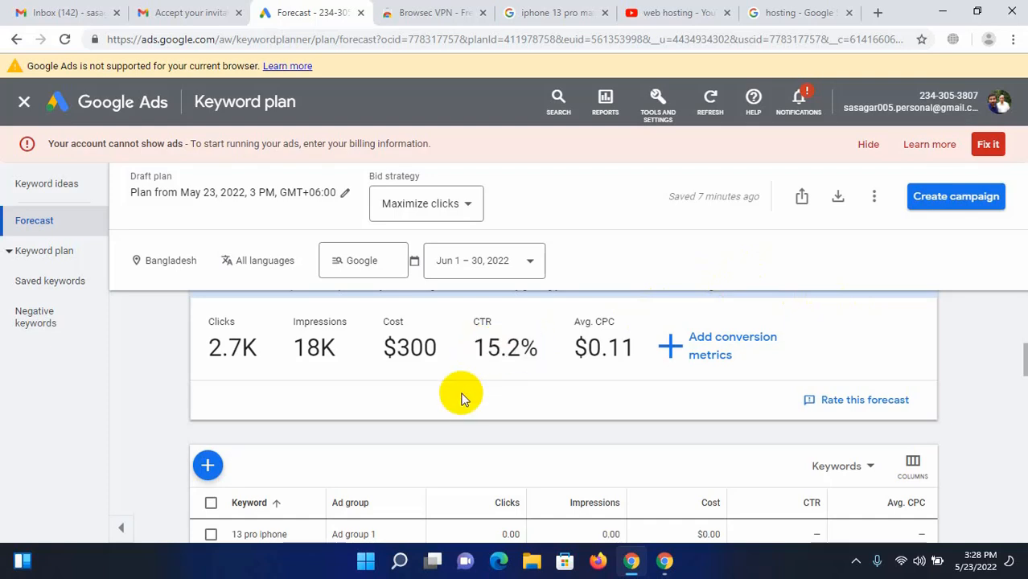
drag(289, 348, 319, 349)
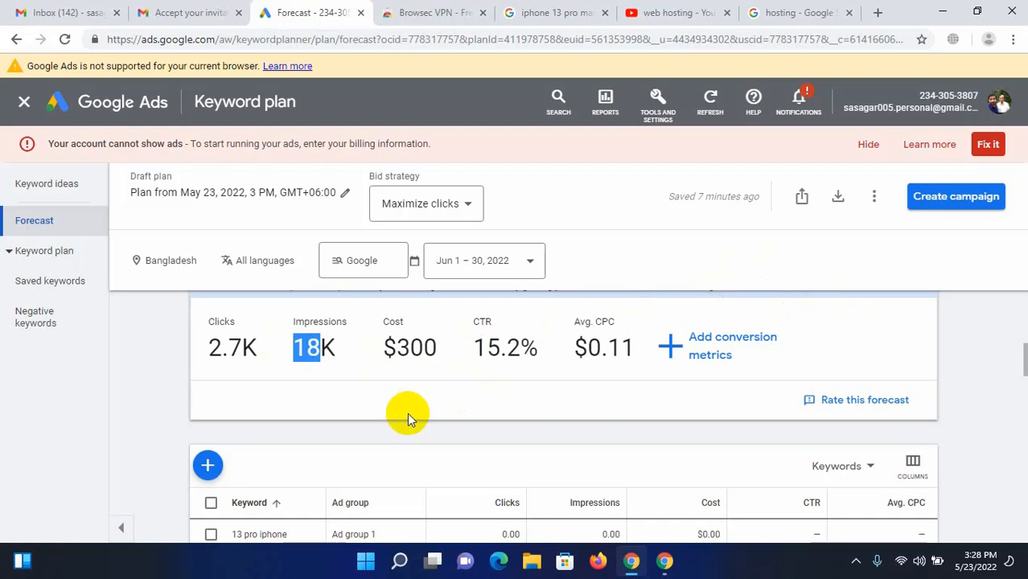
click(407, 412)
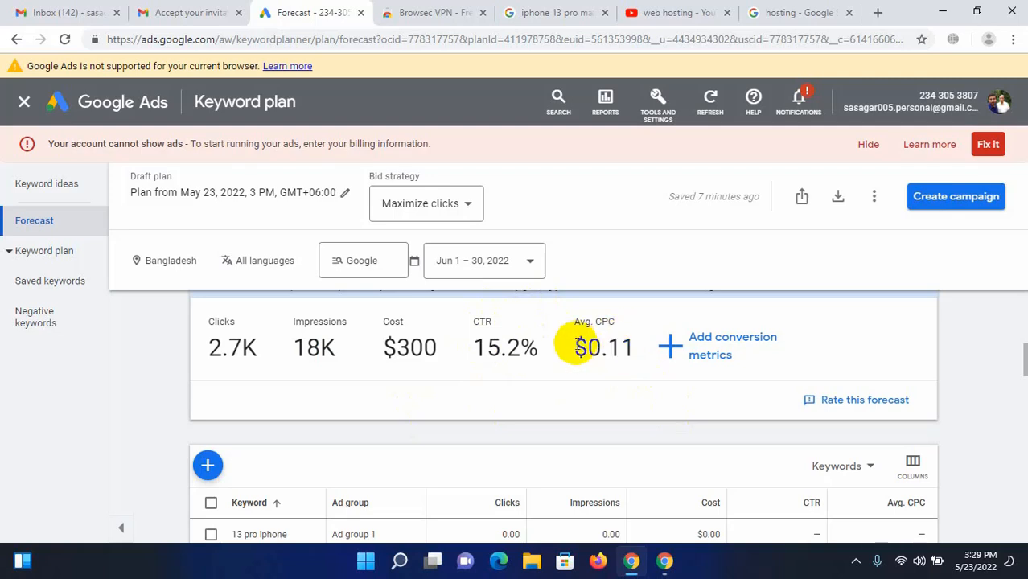
drag(577, 347, 630, 346)
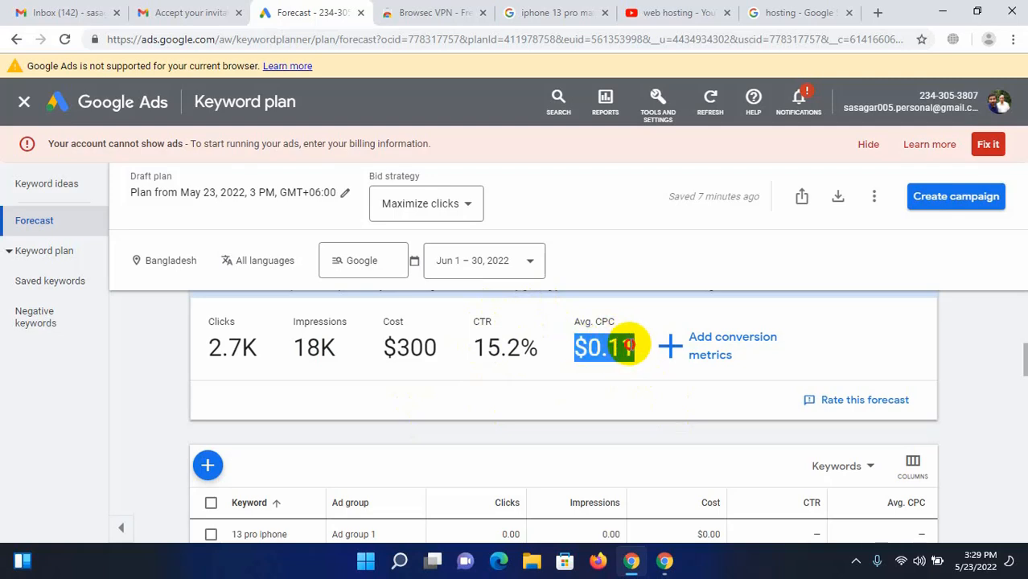
click(655, 306)
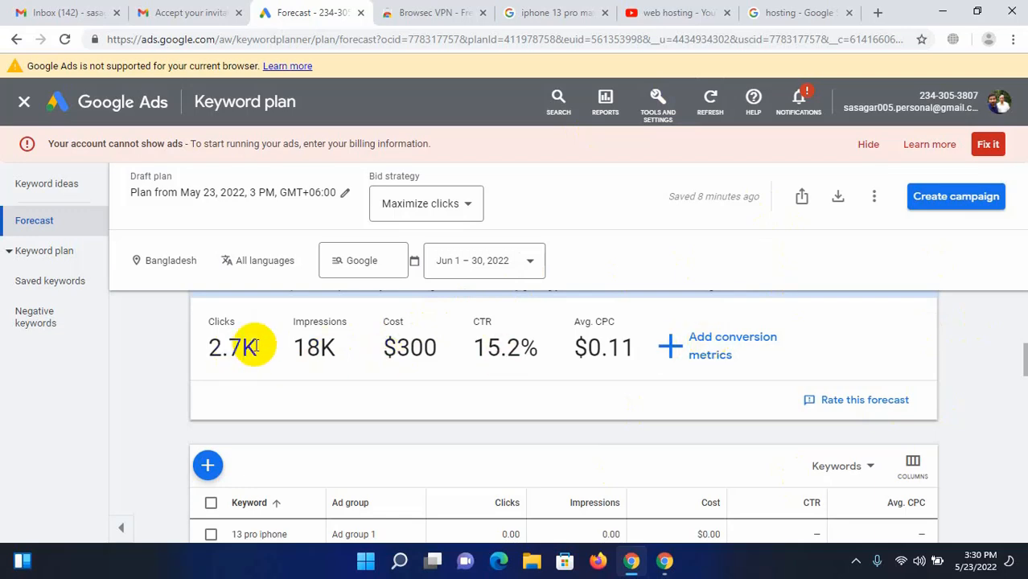
- Review the forecast's clicks and its clicks chart, and highlight the CTR estimate to examine it
drag(254, 346, 206, 347)
scroll(378, 395, up, 1)
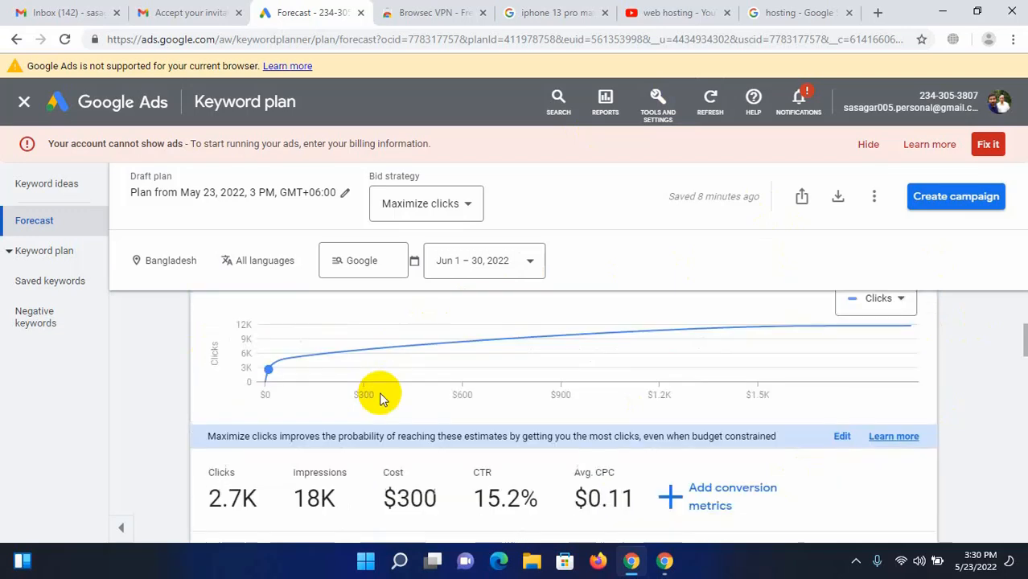
scroll(404, 438, down, 1)
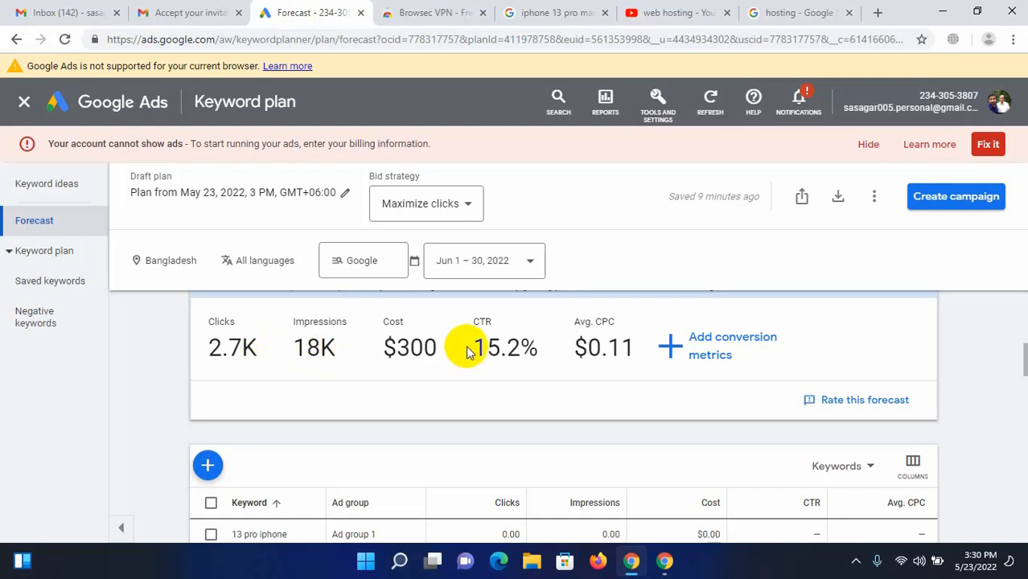
drag(475, 348, 516, 340)
click(502, 385)
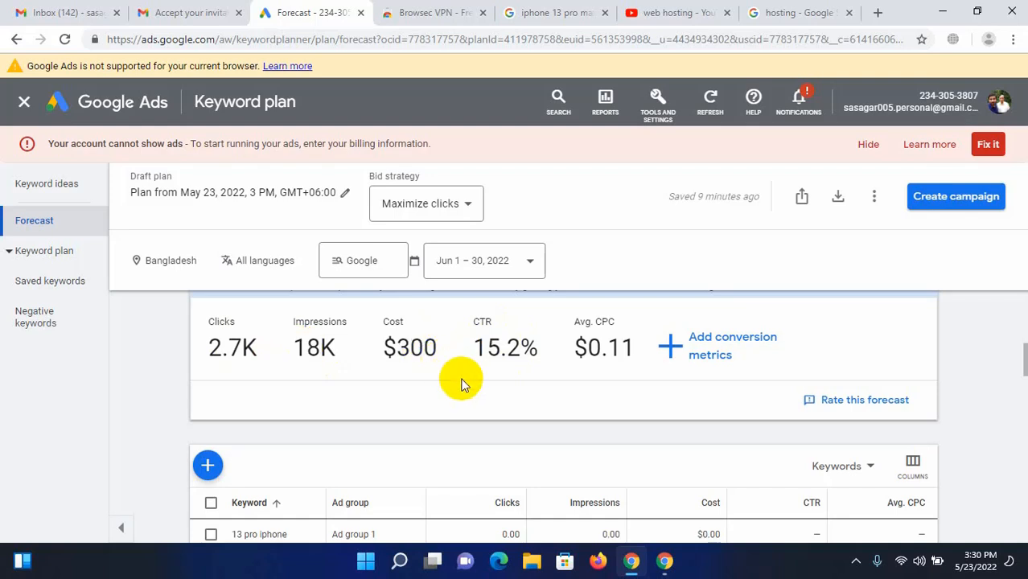
double_click(491, 348)
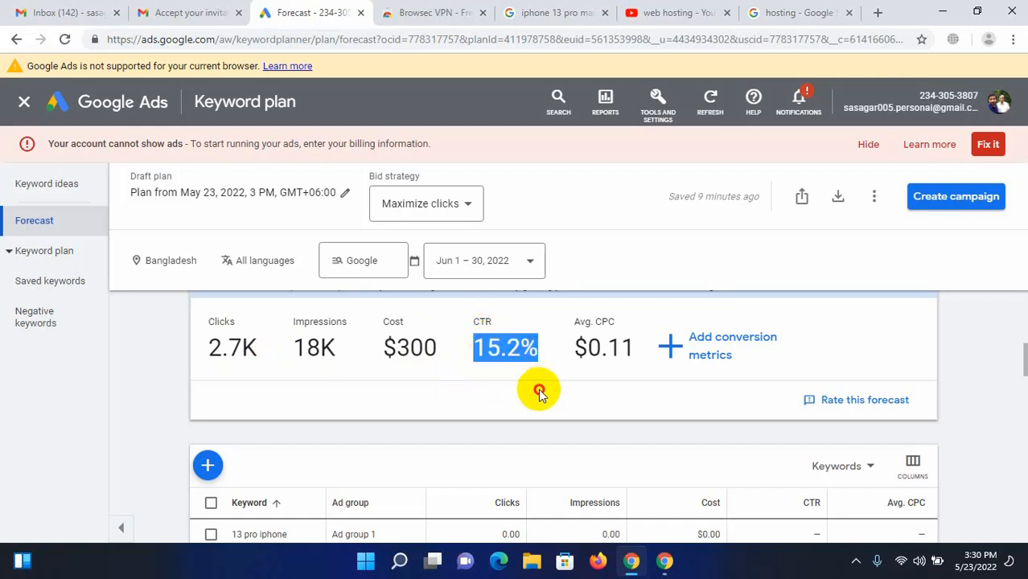
click(538, 389)
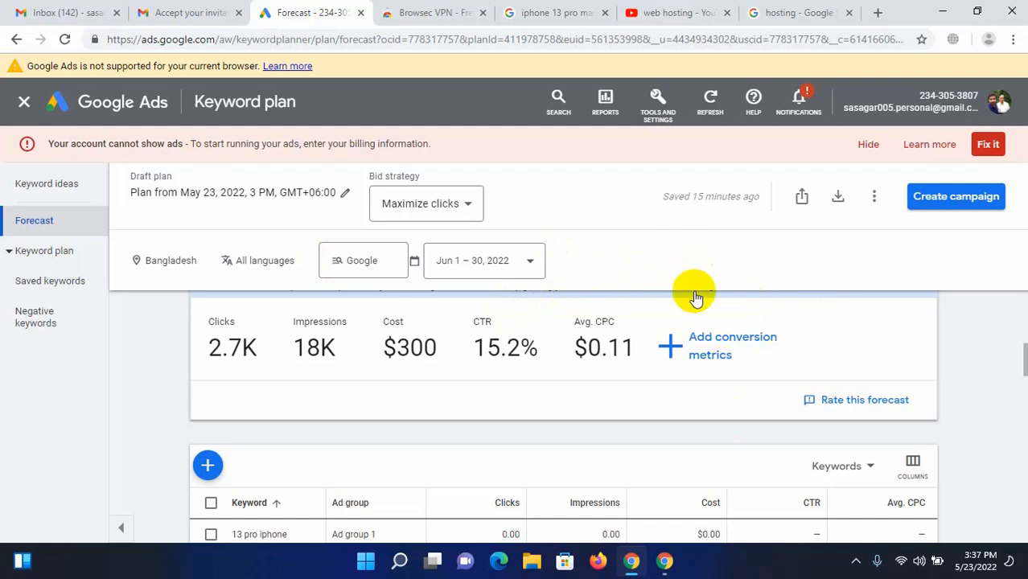
- Add conversion metrics to the forecast with an expected conversion rate of 5%
click(710, 343)
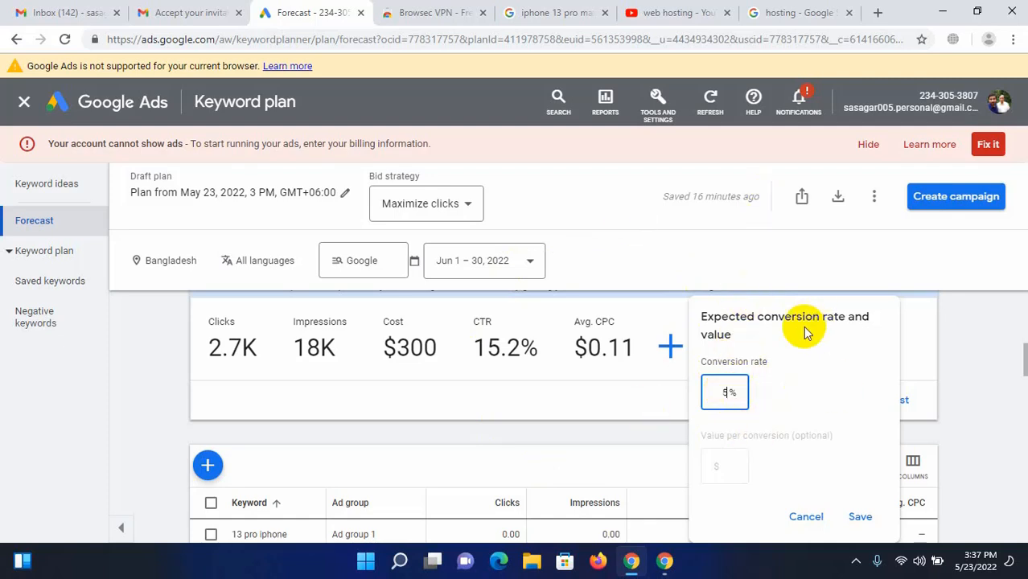
click(857, 516)
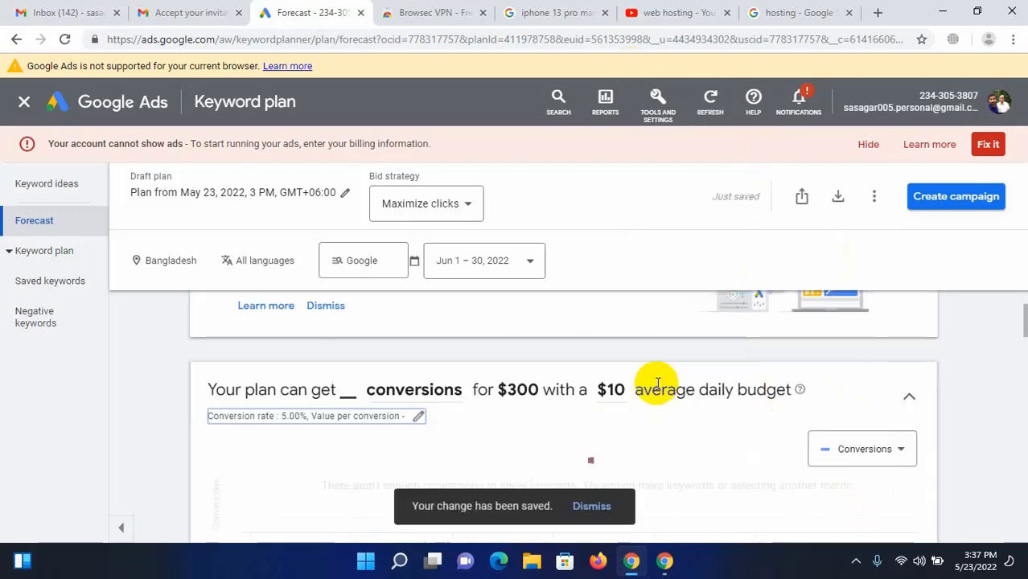
scroll(658, 386, down, 5)
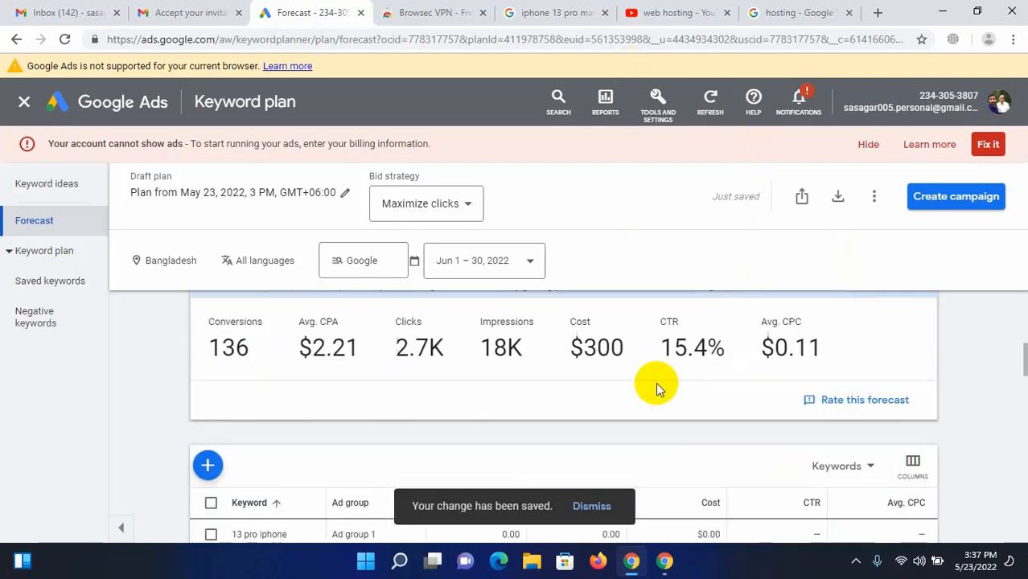
- Highlight the full row of forecast metrics, and examine the conversions and average CPA individually
drag(205, 351, 941, 340)
click(926, 338)
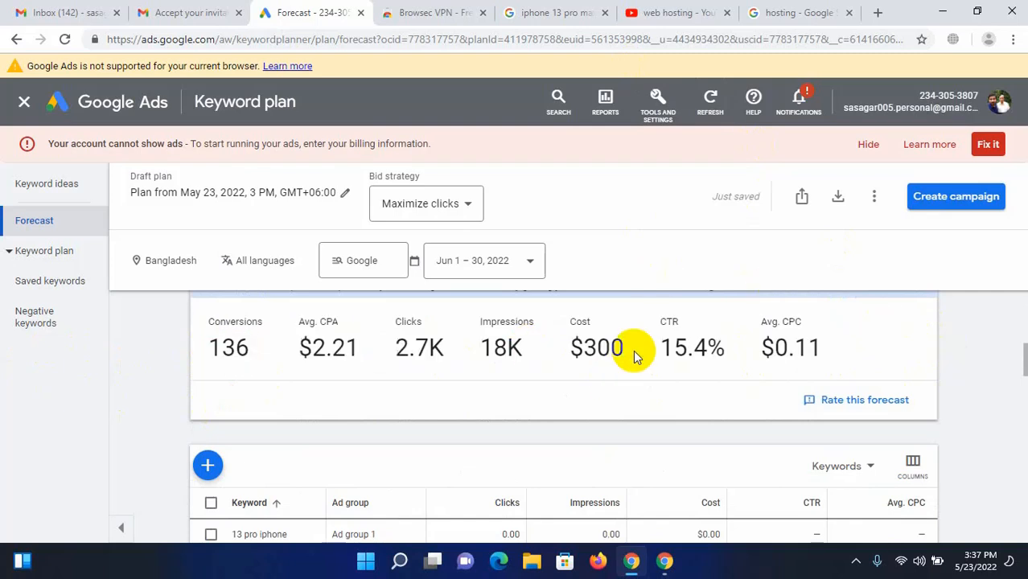
drag(251, 349, 148, 333)
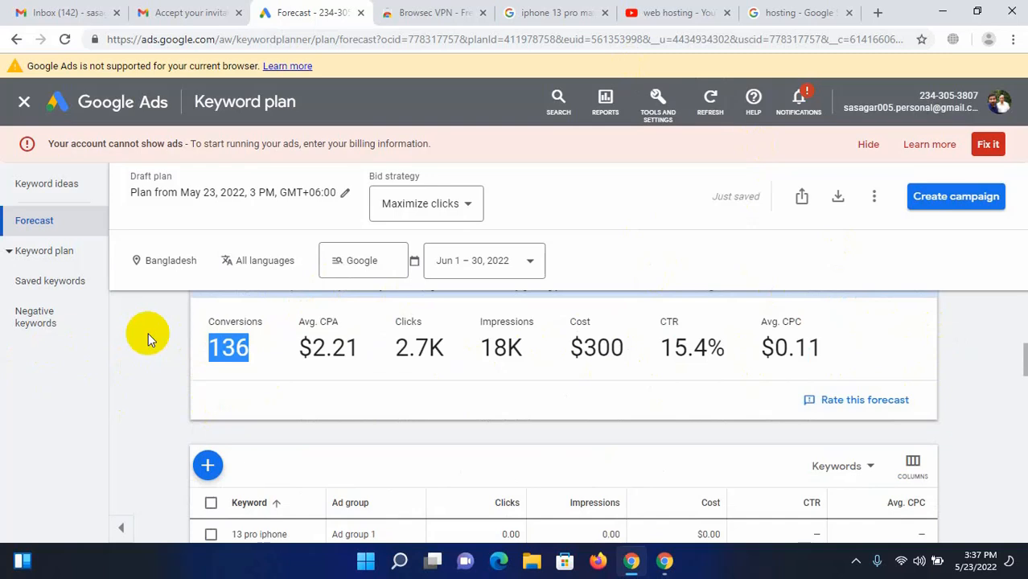
click(207, 381)
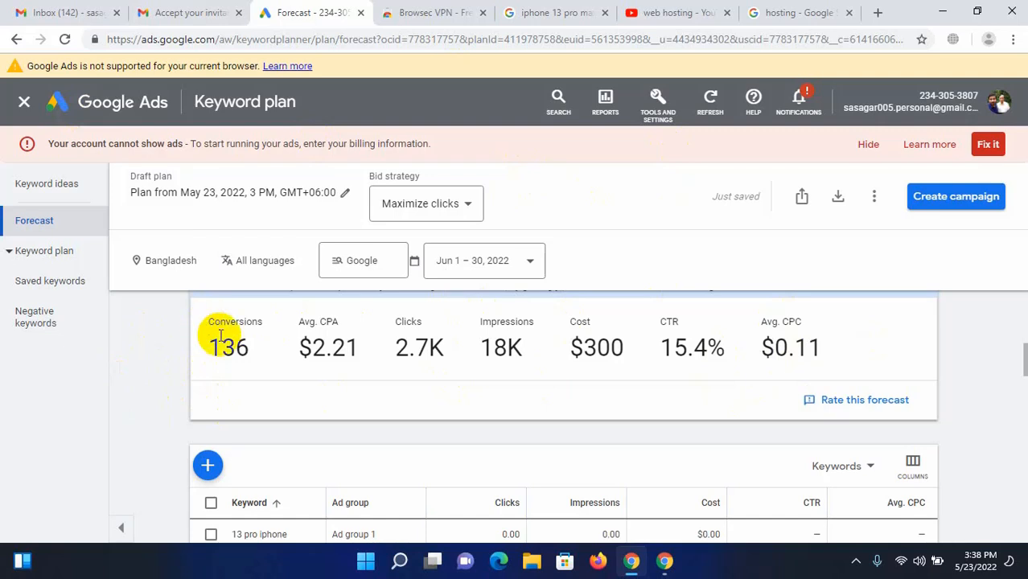
drag(212, 347, 244, 355)
click(173, 364)
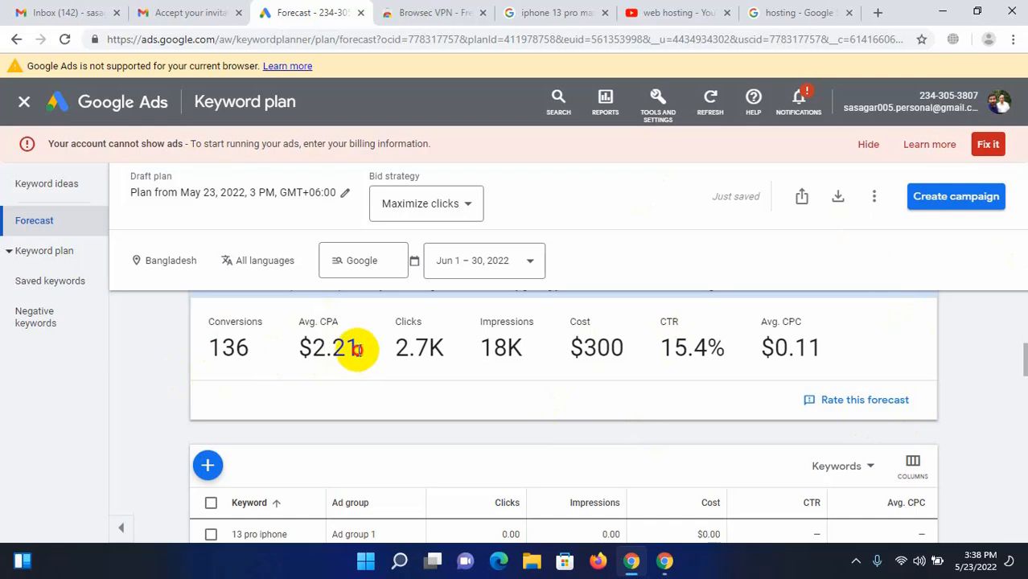
drag(357, 349, 301, 346)
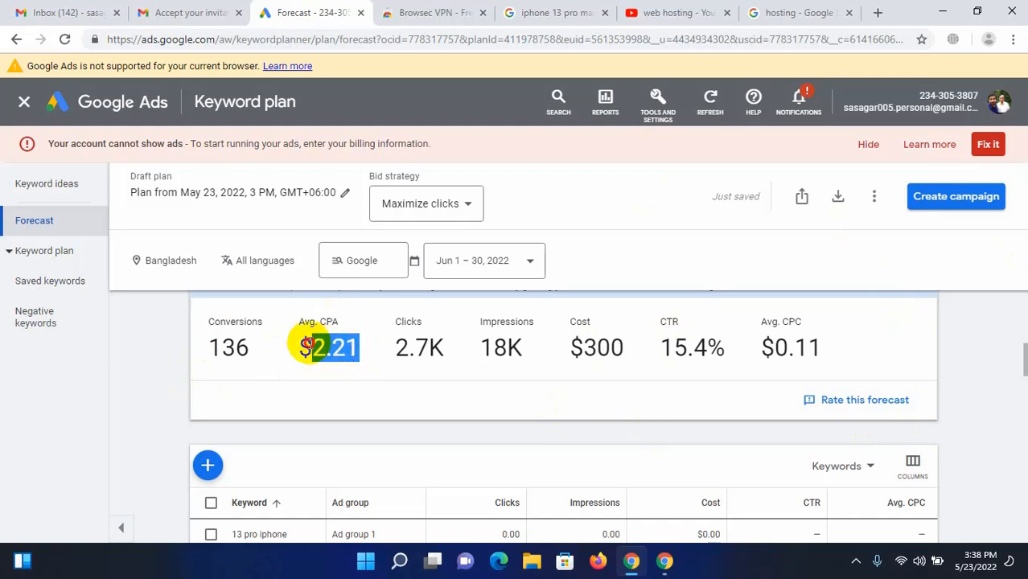
click(305, 389)
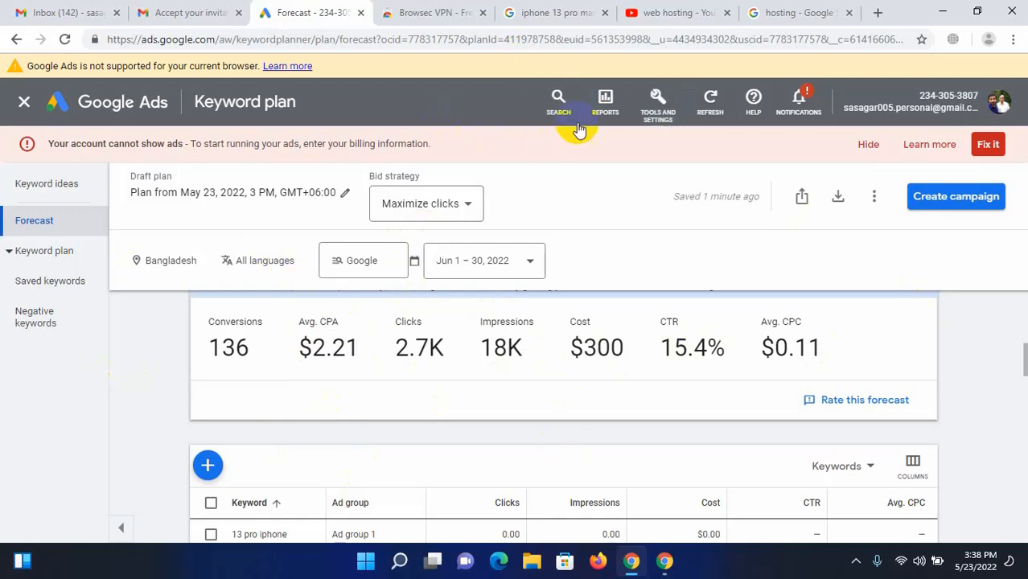
- Close the YouTube, Google results and Browsec VPN pages, leaving the keyword plan forecast and mail pages open
click(720, 15)
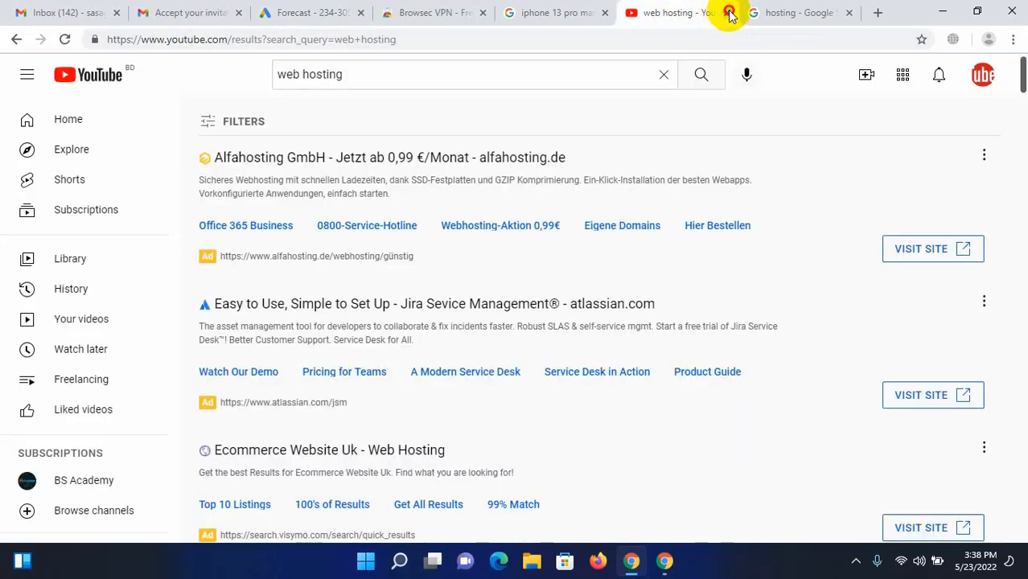
click(729, 13)
click(727, 13)
click(726, 13)
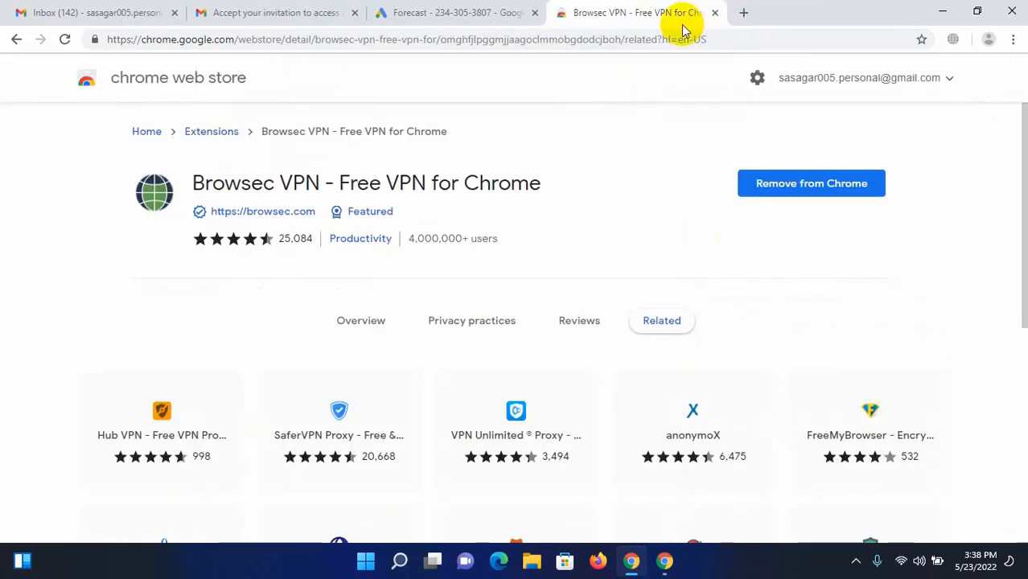
click(714, 12)
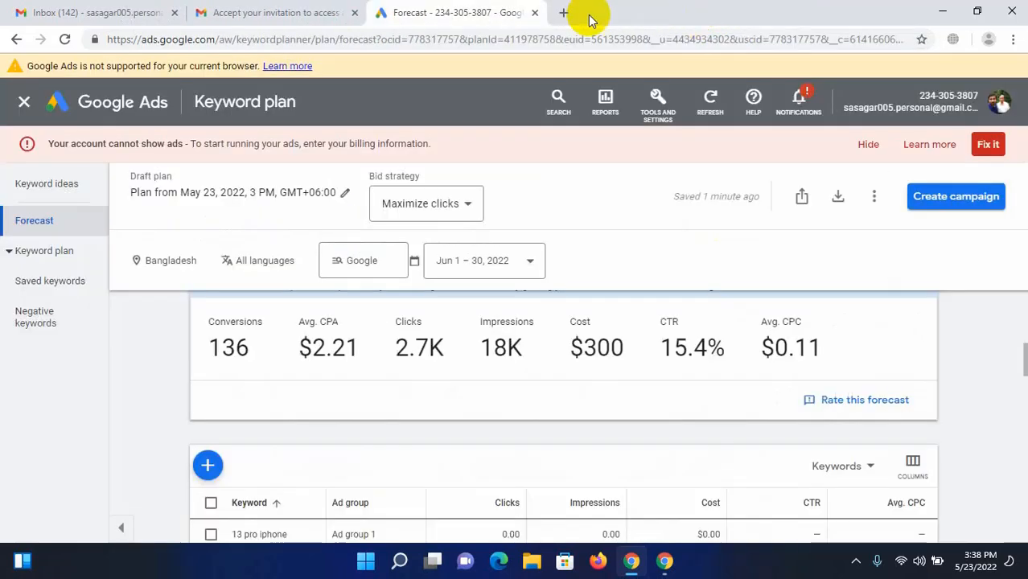
- Open Chrome's extensions page in a new tab and go from there to the Chrome Web Store
click(564, 13)
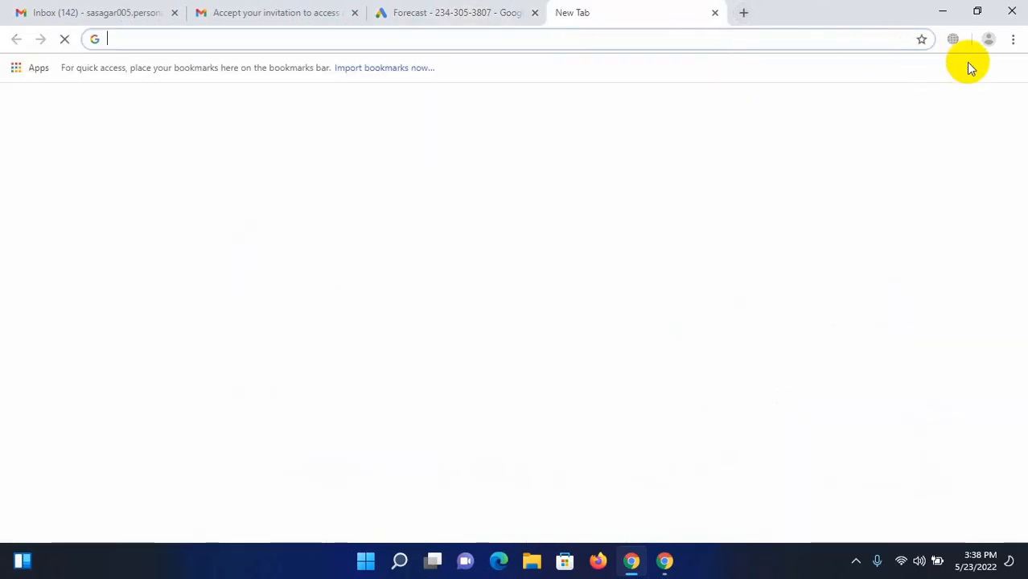
click(1012, 40)
mouse_move(837, 260)
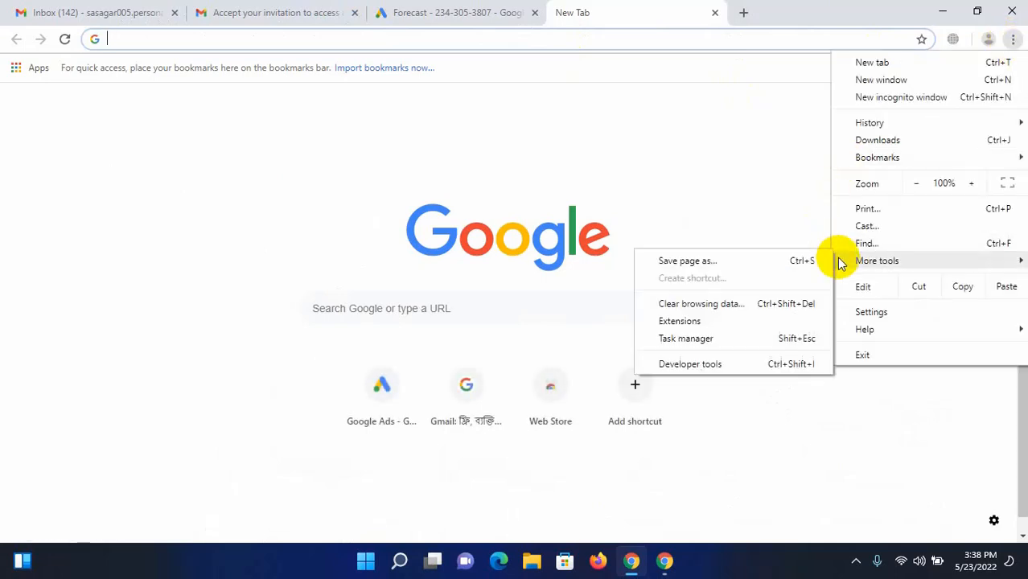
click(710, 321)
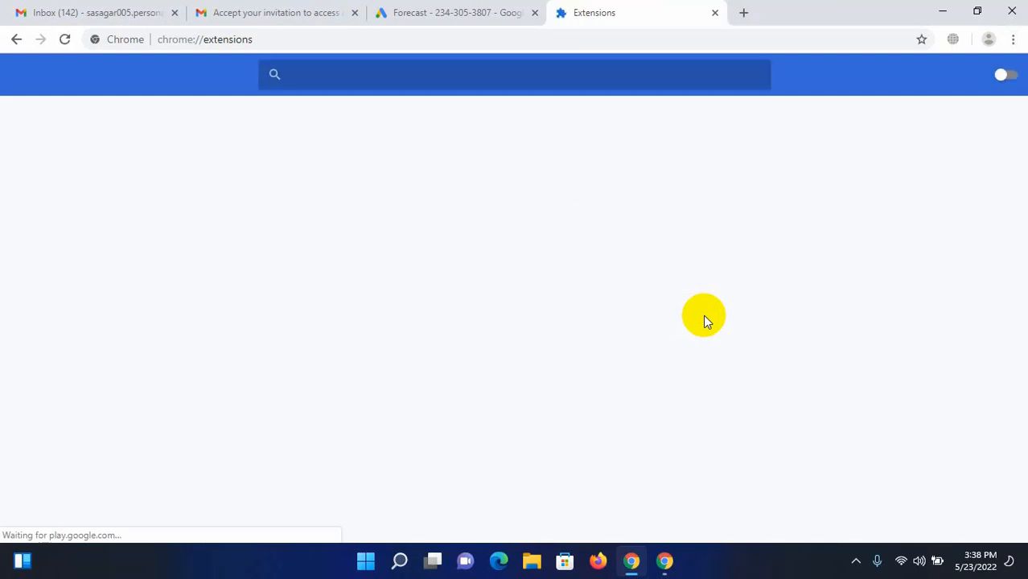
click(25, 74)
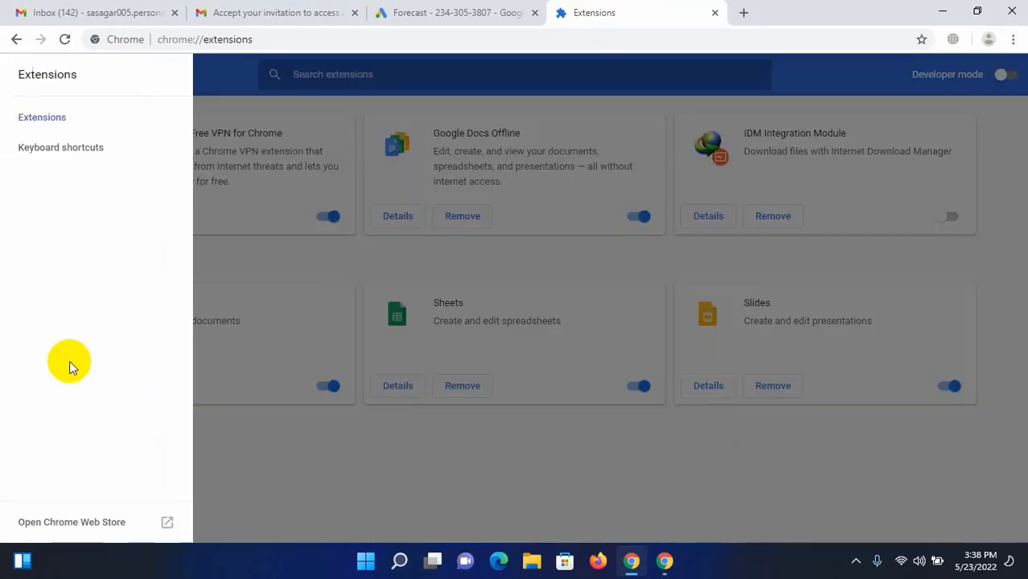
click(80, 523)
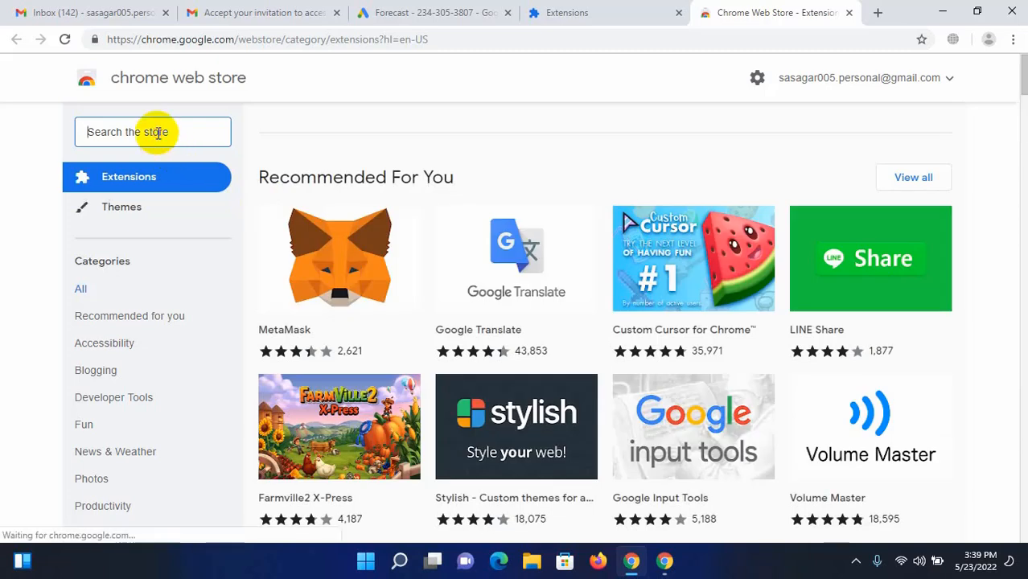
- Search the Chrome Web Store for "lightshot screenshot" and open the Lightshot (screenshot tool) page
text(cightsh)
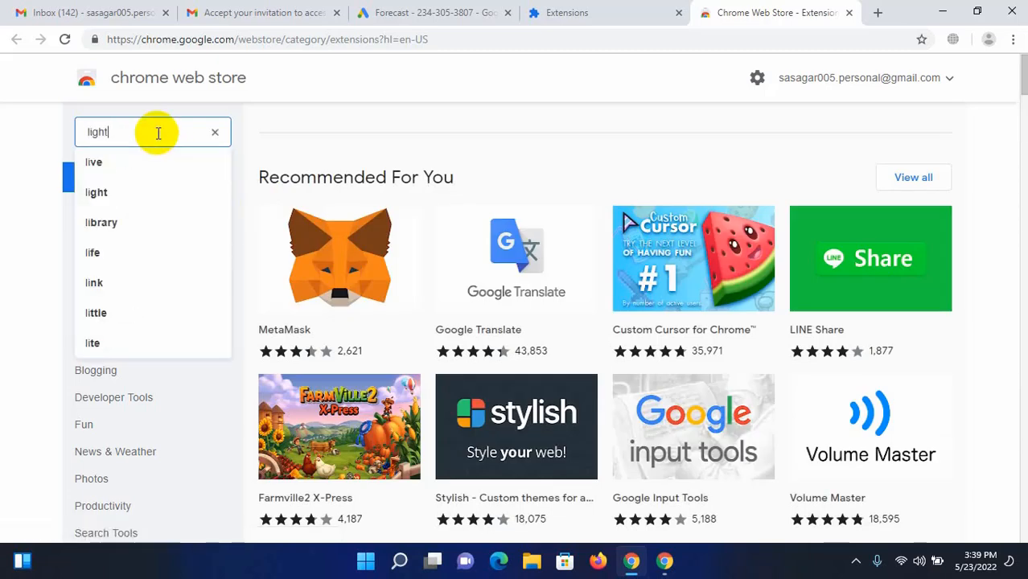
text(ot)
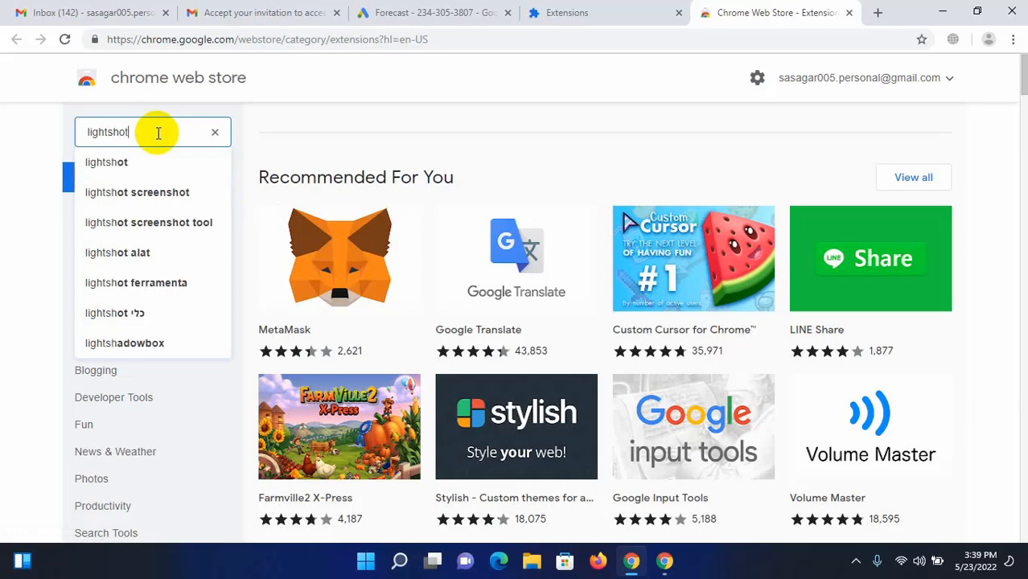
click(177, 193)
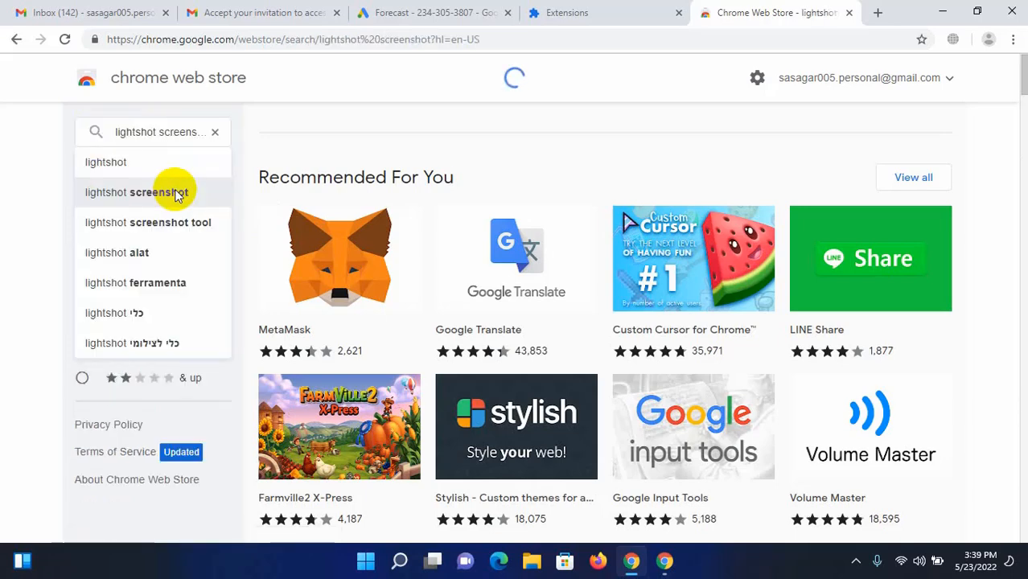
click(527, 241)
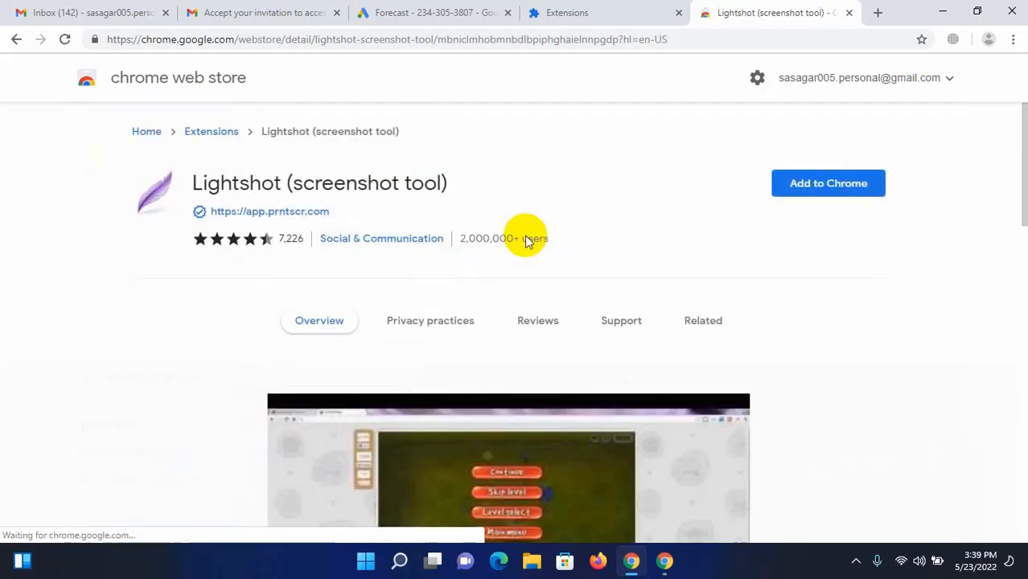
- Add the Lightshot (screenshot tool) extension to Chrome and return to the Google Ads keyword plan forecast
click(832, 180)
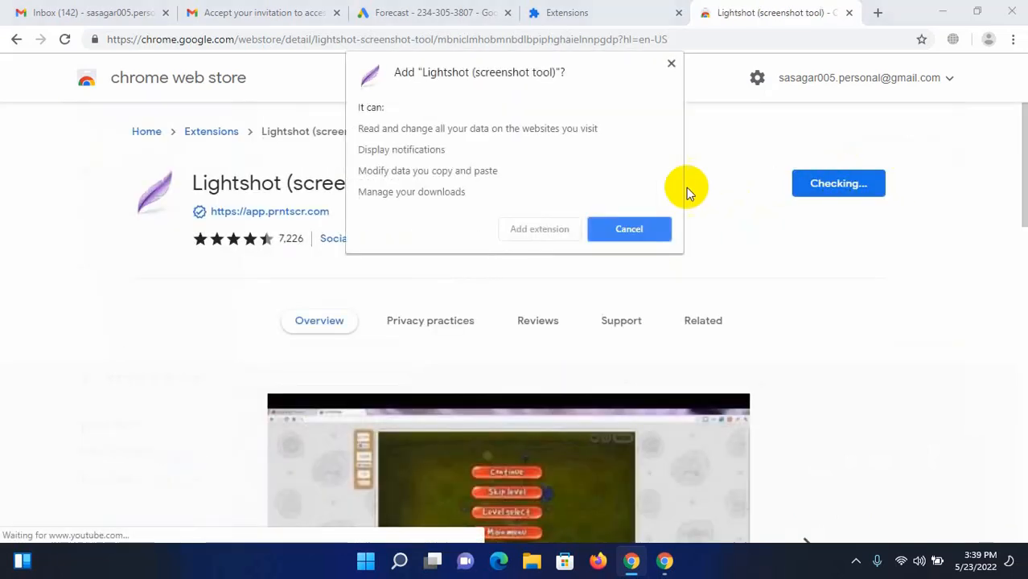
click(563, 226)
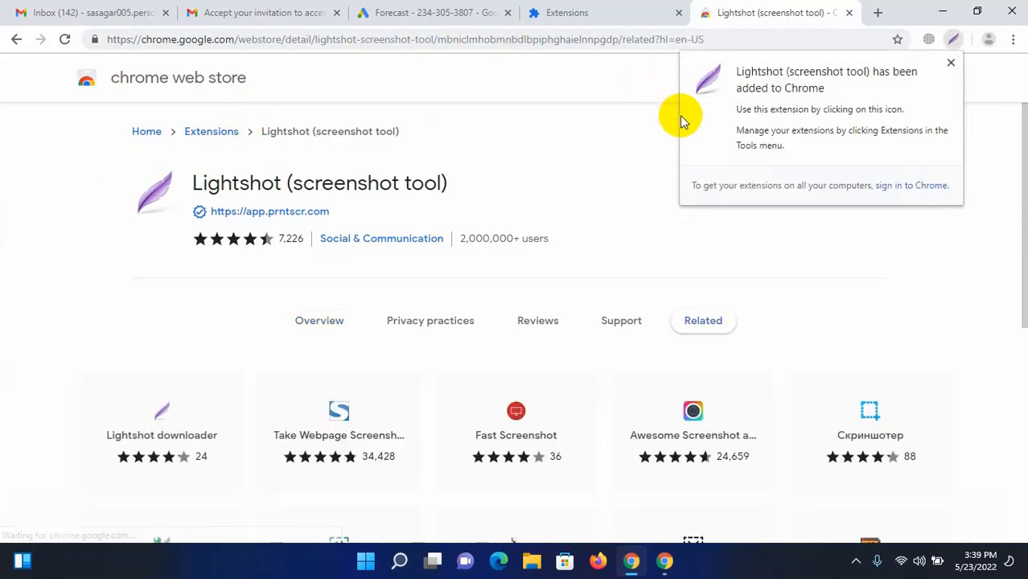
click(951, 63)
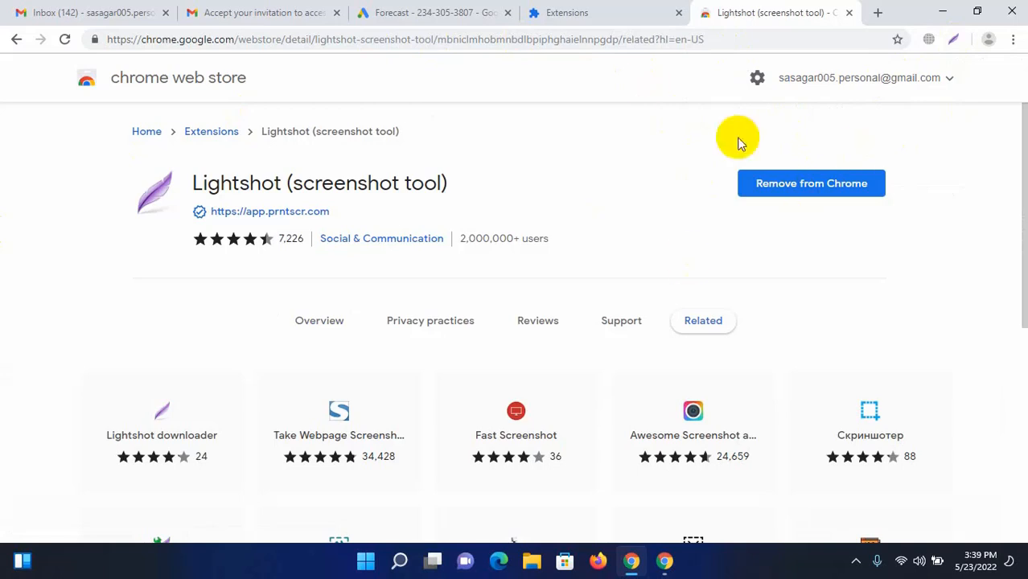
click(420, 12)
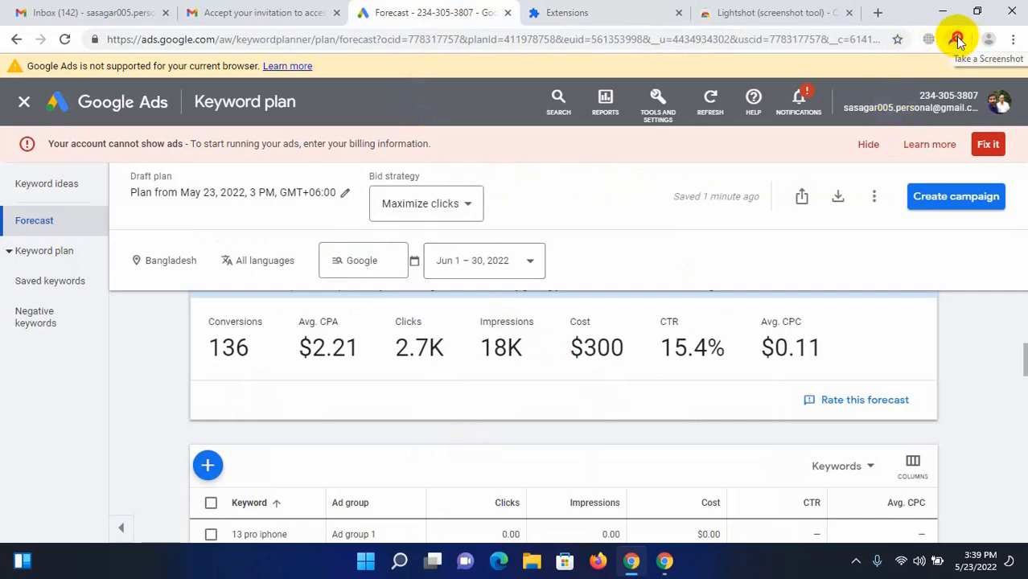
- Capture the forecast metrics from Conversions to Avg. CPC with Lightshot and save the image to the Desktop as Screenshot in PNG format
click(956, 39)
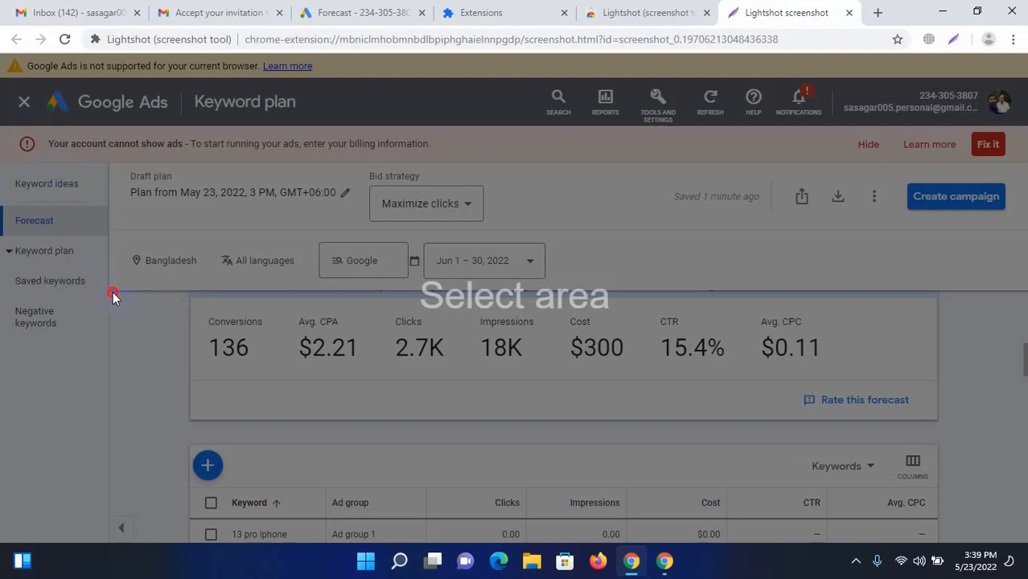
drag(113, 293, 934, 416)
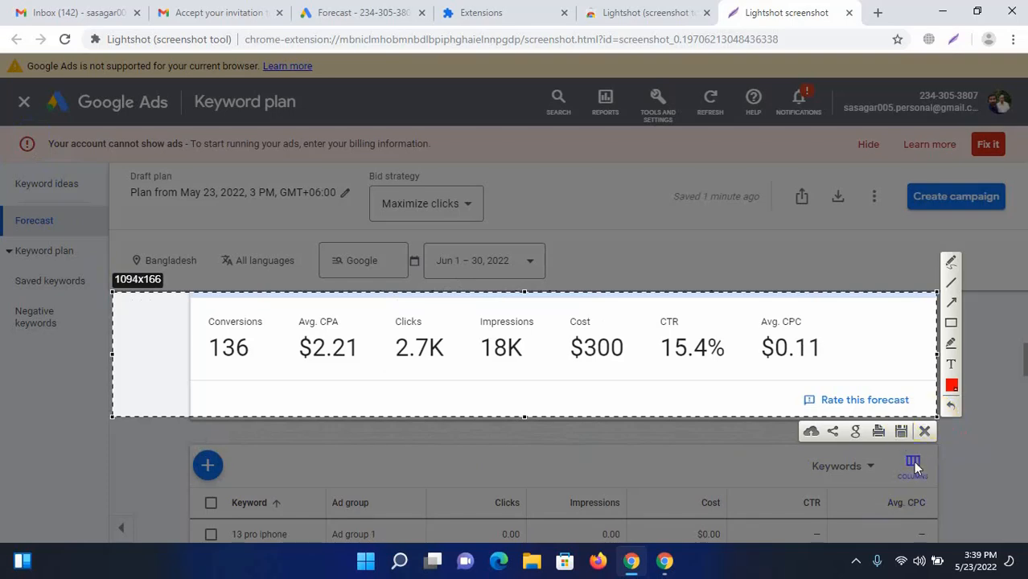
key(ctrl+s)
scroll(69, 161, down, 3)
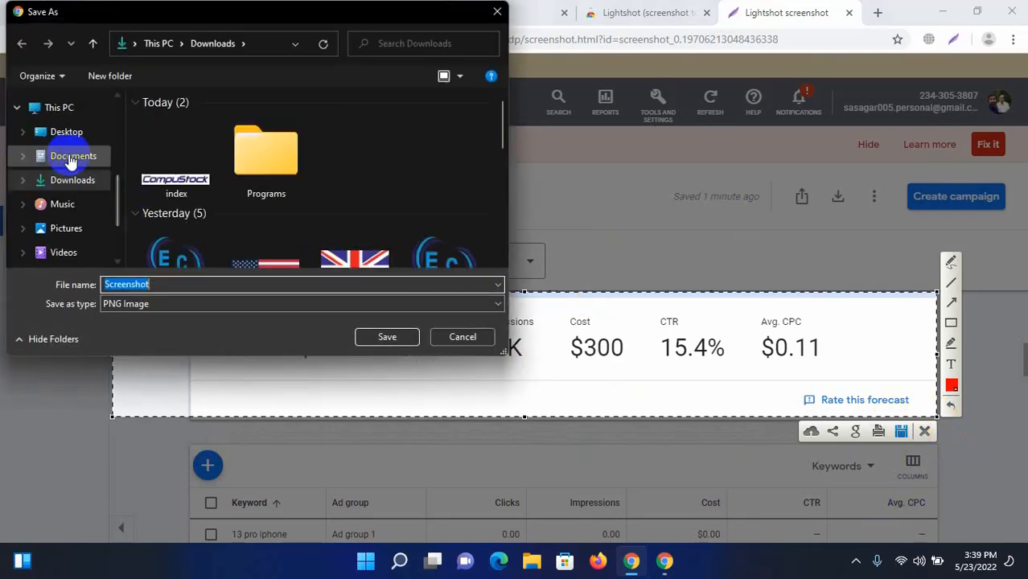
click(66, 132)
click(387, 337)
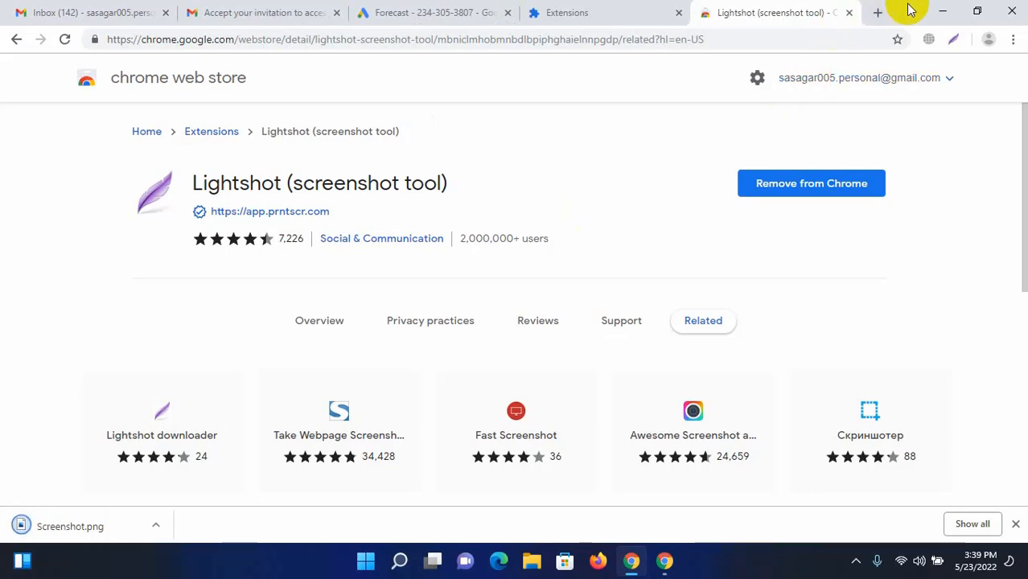
- View the saved Screenshot image from the Windows desktop, close it and return to the keyword plan forecast in Chrome
click(941, 11)
click(83, 107)
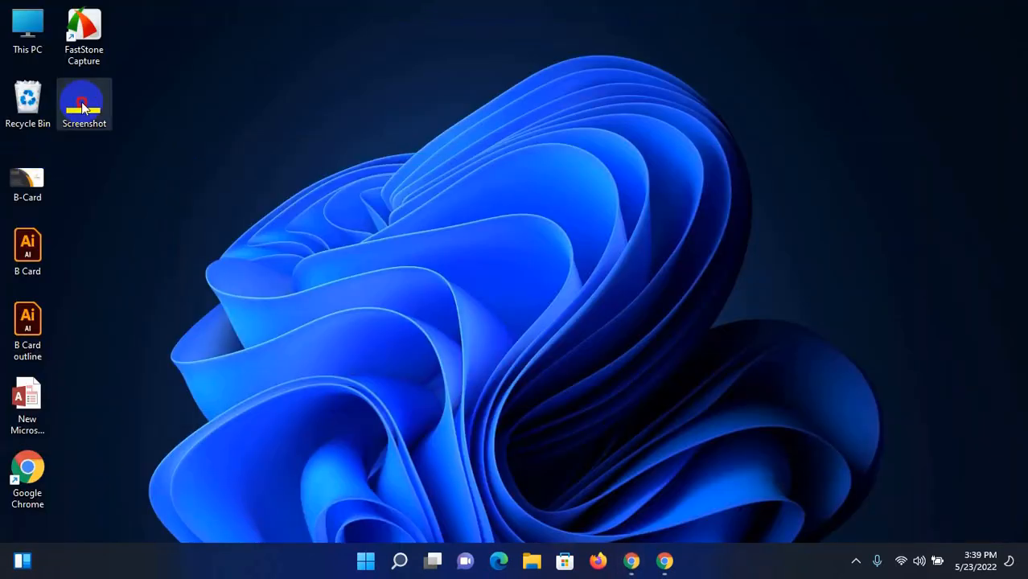
double_click(83, 108)
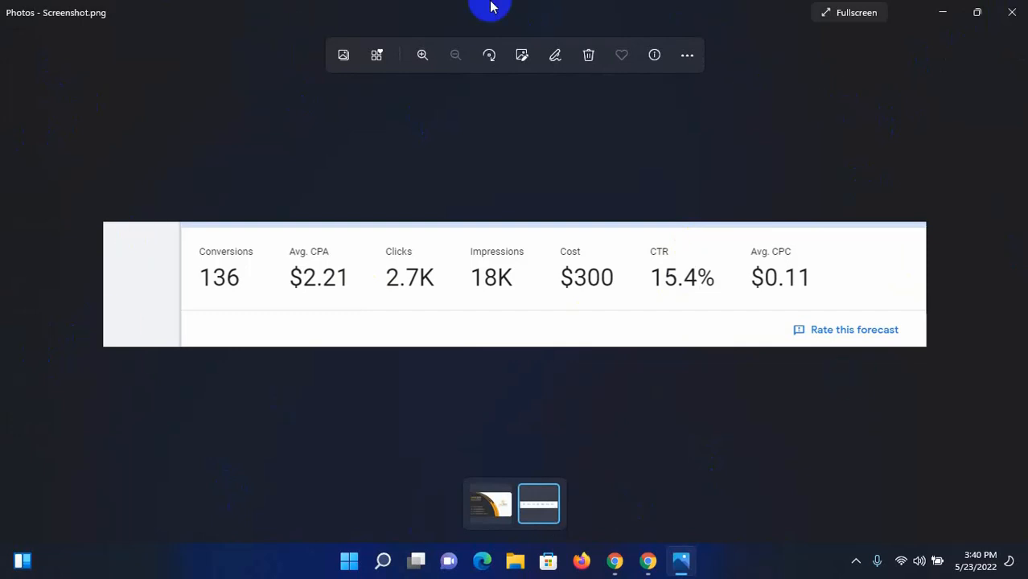
click(1010, 14)
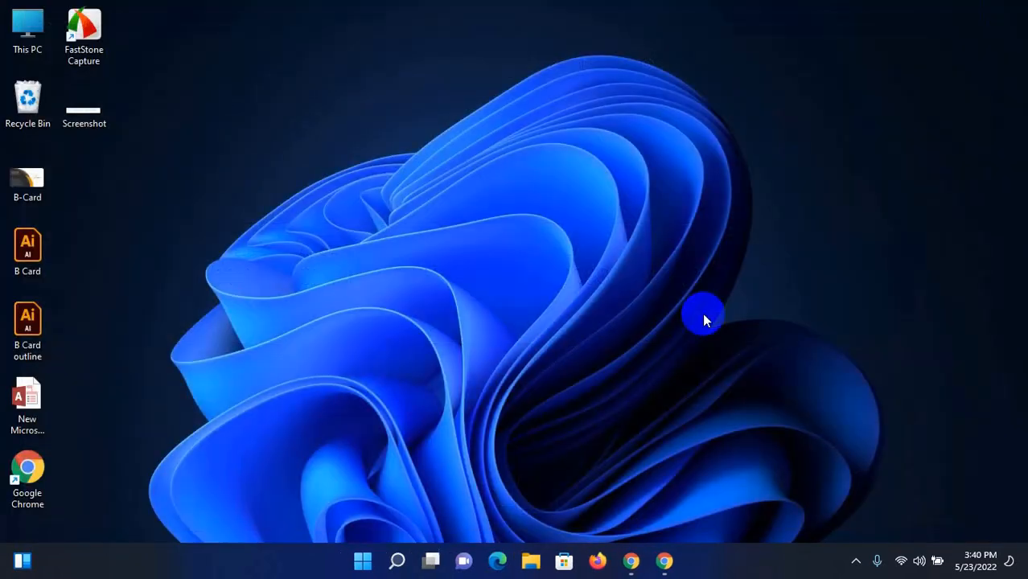
click(663, 561)
click(635, 564)
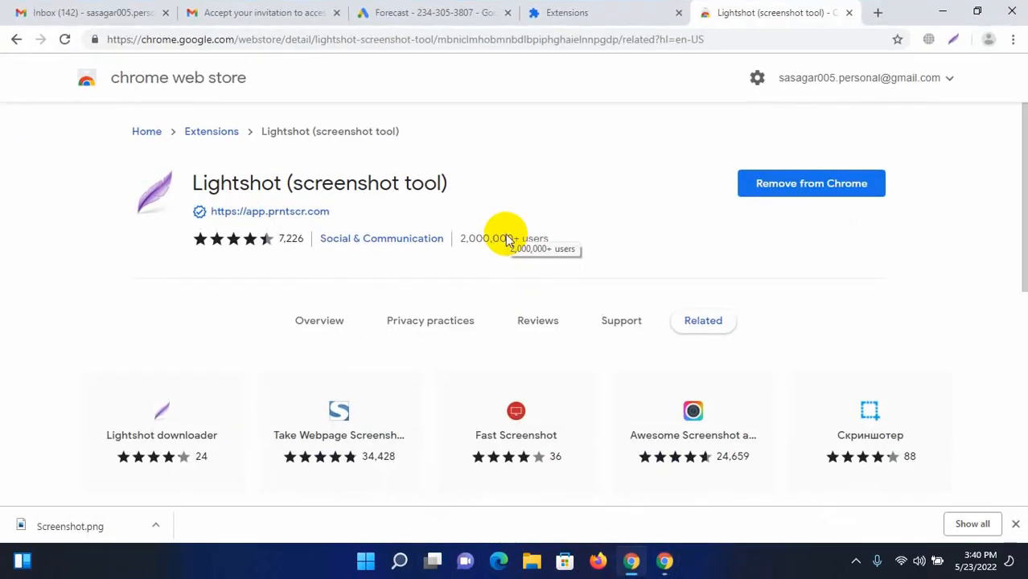
click(395, 12)
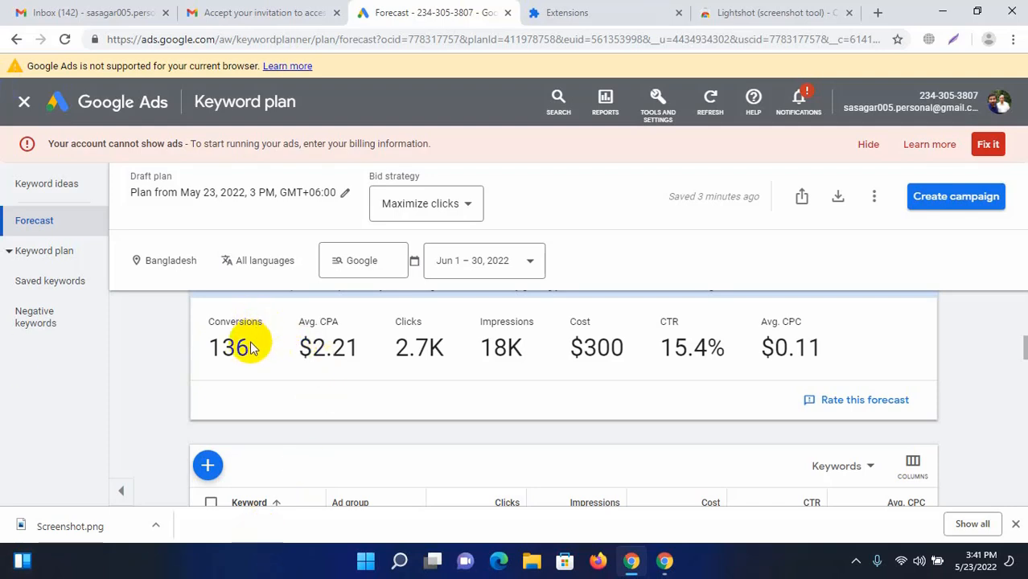
- Examine the forecast's Conversions figure and compare it with the Cost figure by highlighting each value
drag(254, 344, 163, 346)
click(158, 357)
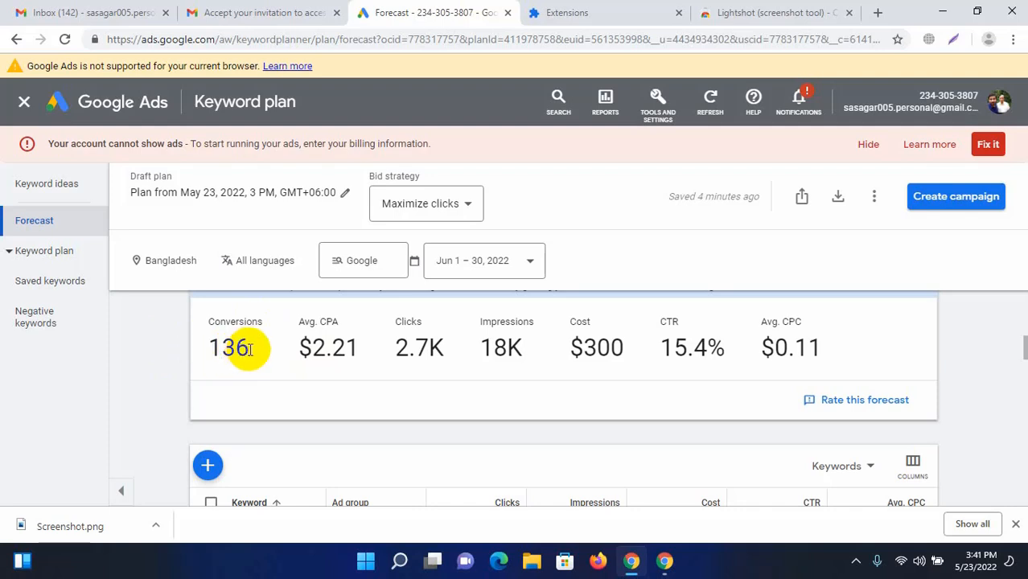
drag(237, 348, 207, 343)
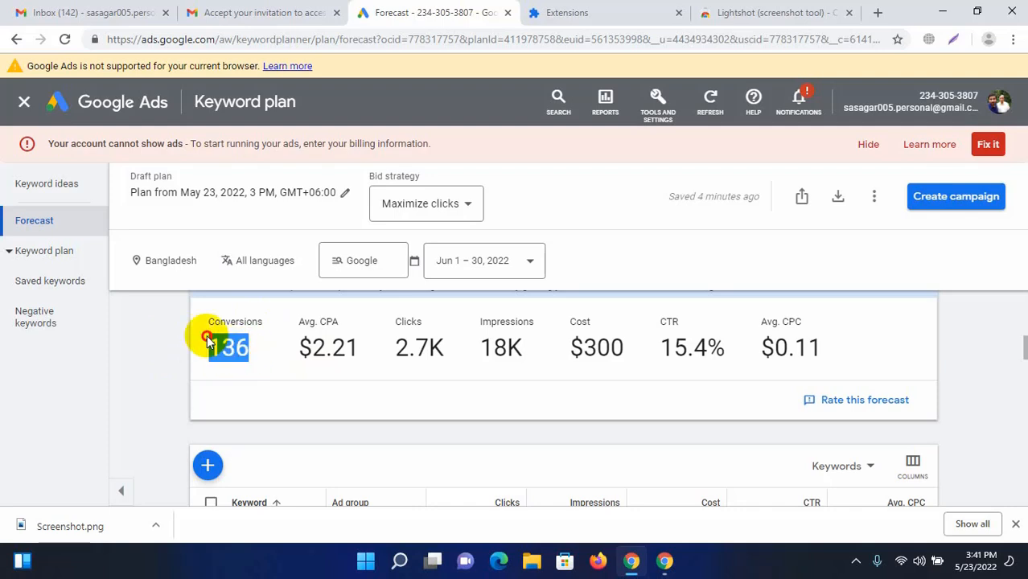
click(173, 360)
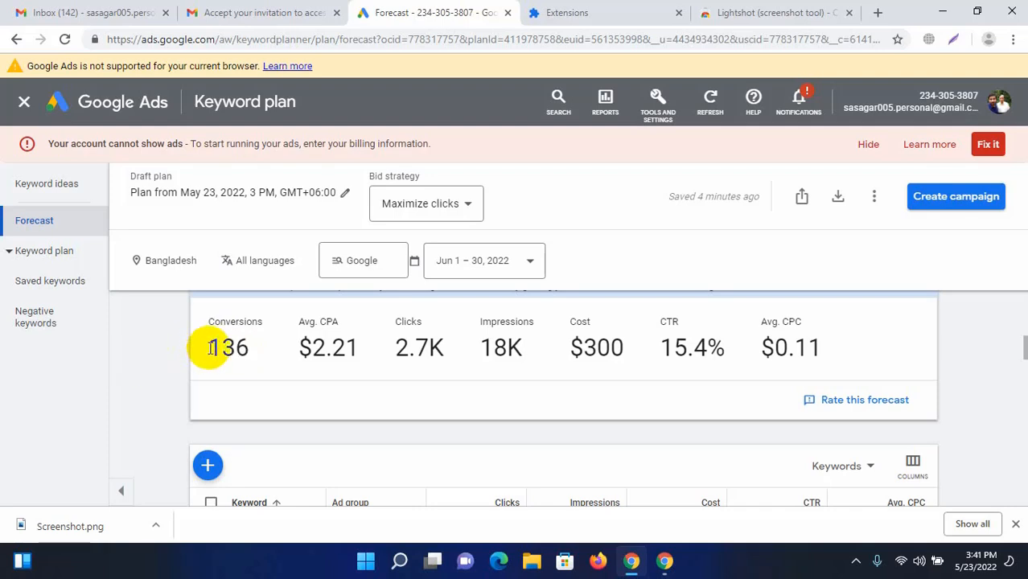
drag(210, 347, 249, 384)
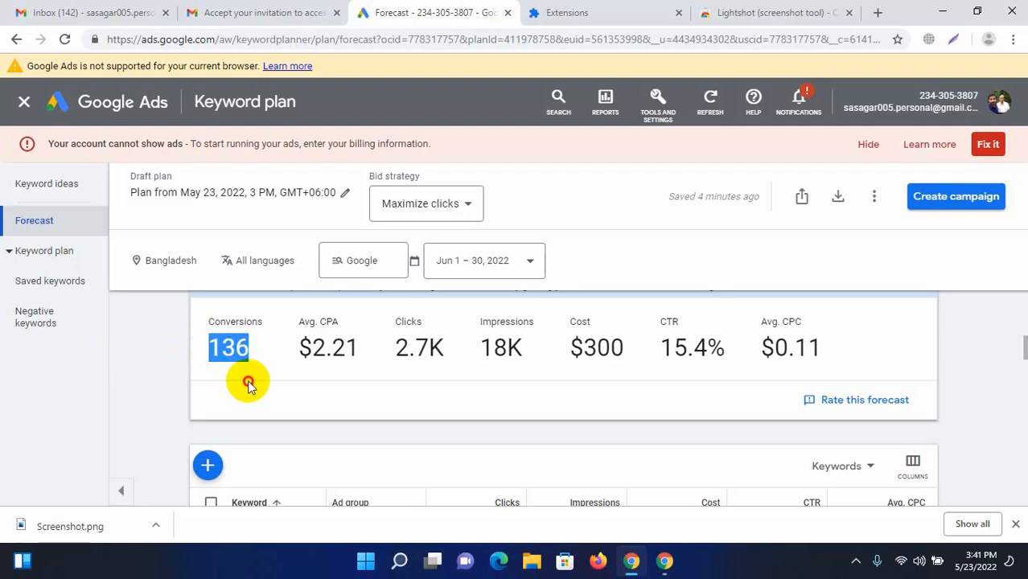
click(249, 384)
drag(251, 347, 185, 390)
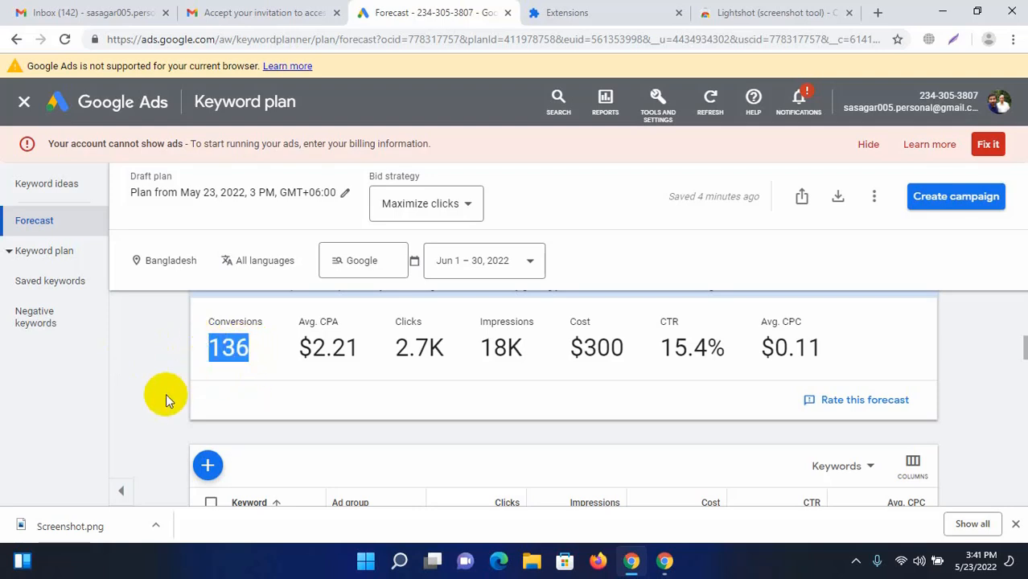
click(166, 394)
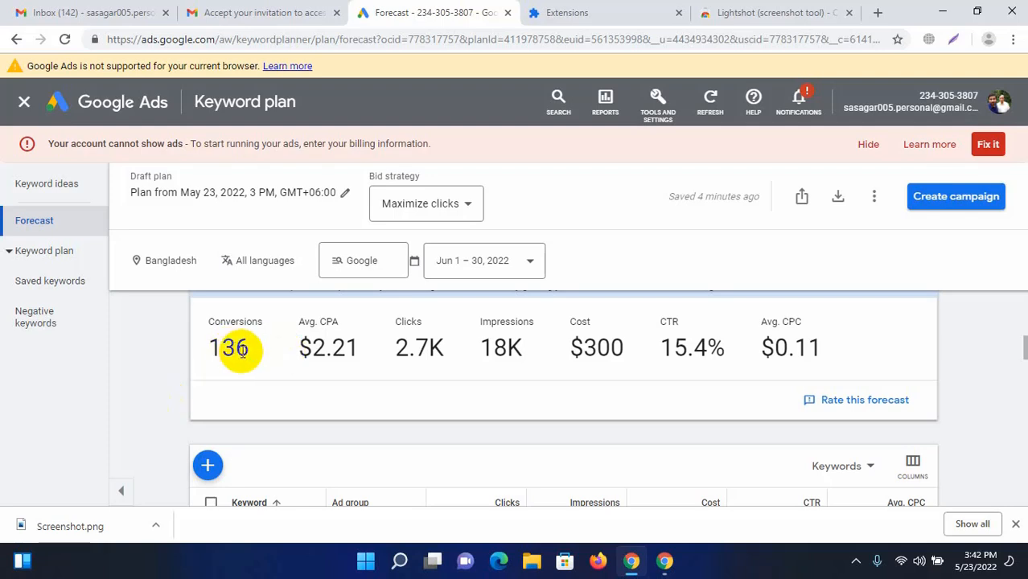
click(246, 352)
drag(246, 352, 212, 348)
click(193, 389)
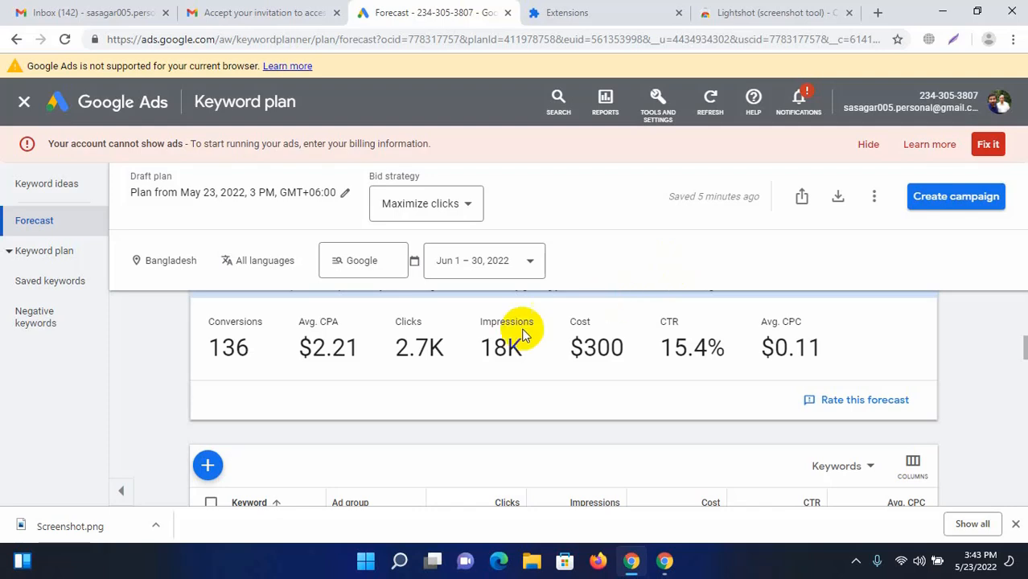
drag(242, 347, 200, 348)
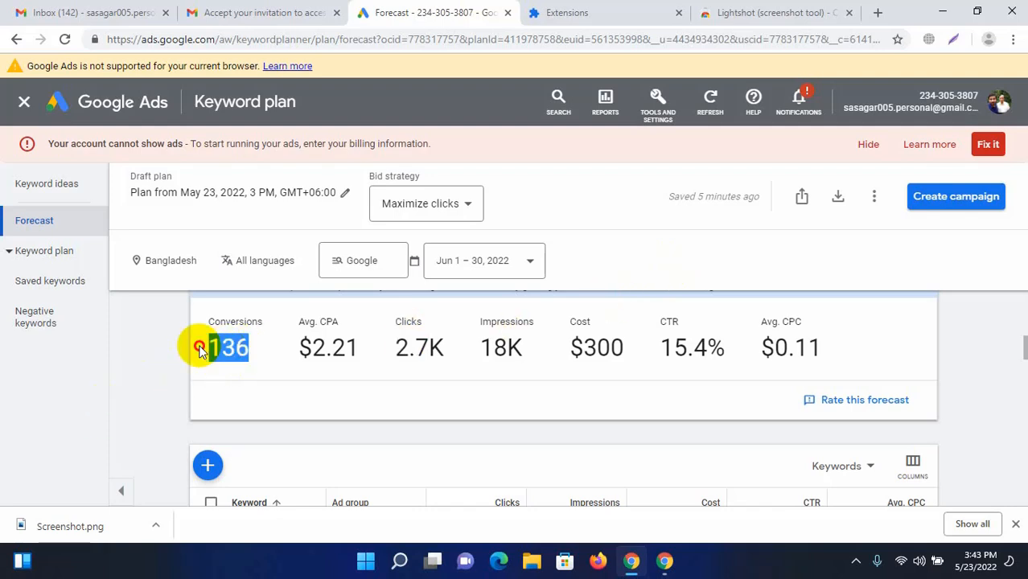
click(192, 360)
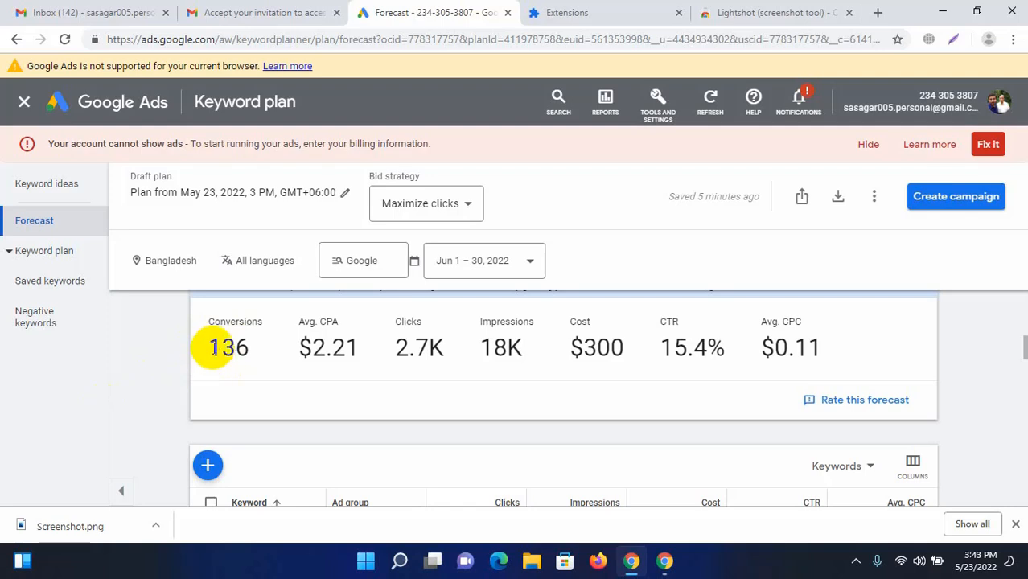
drag(211, 349, 259, 376)
click(260, 373)
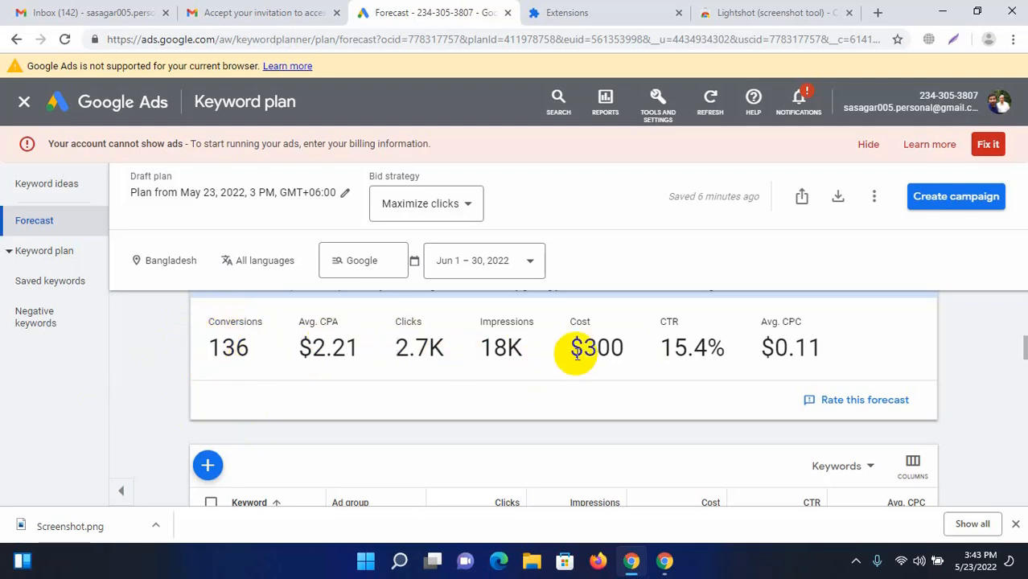
drag(572, 347, 624, 348)
click(643, 276)
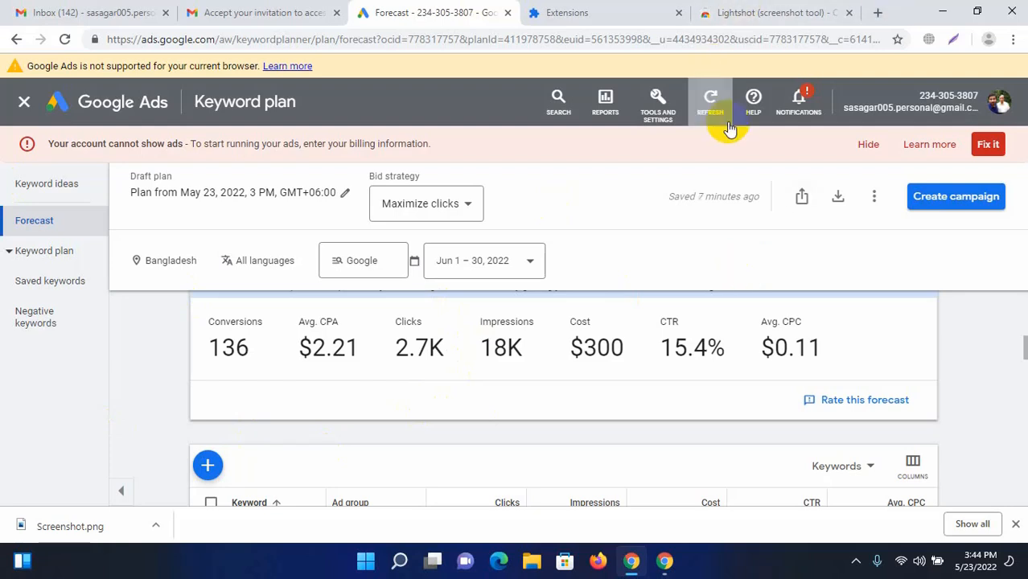
- Capture the forecast metrics at about 868x124 pixels with Lightshot and draw red arrows pointing to the Cost and Conversions values
click(951, 40)
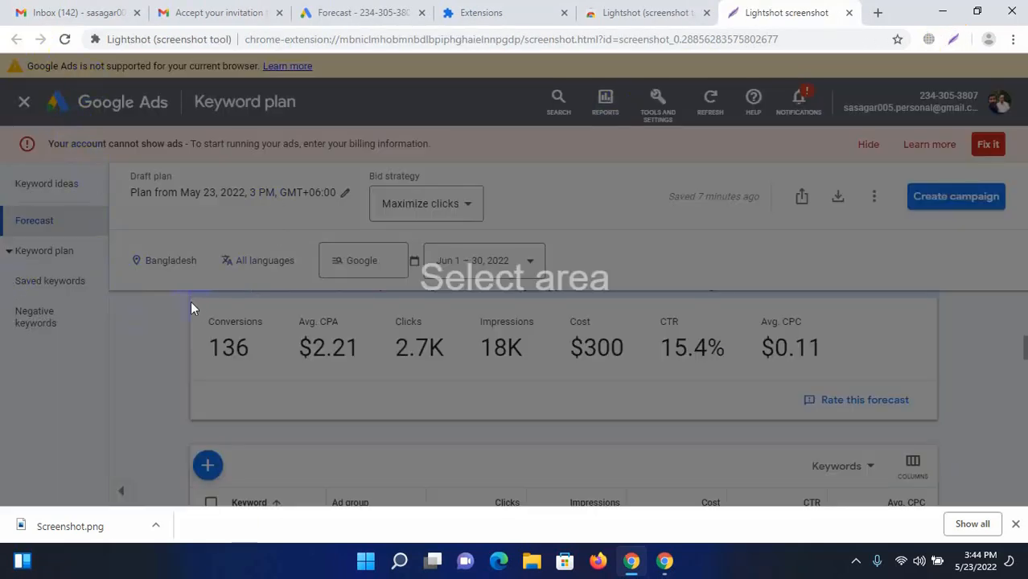
drag(190, 298, 842, 391)
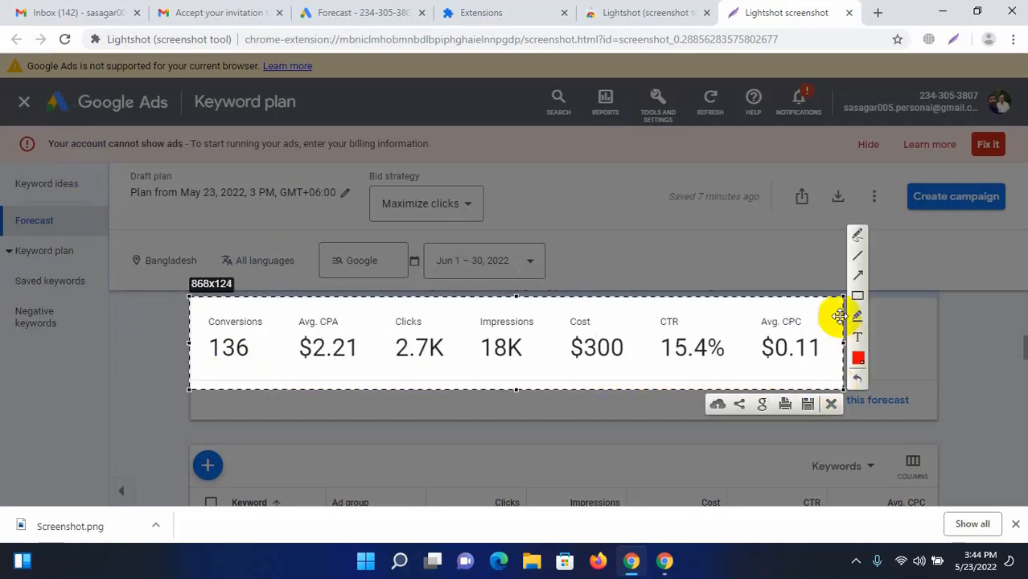
click(858, 276)
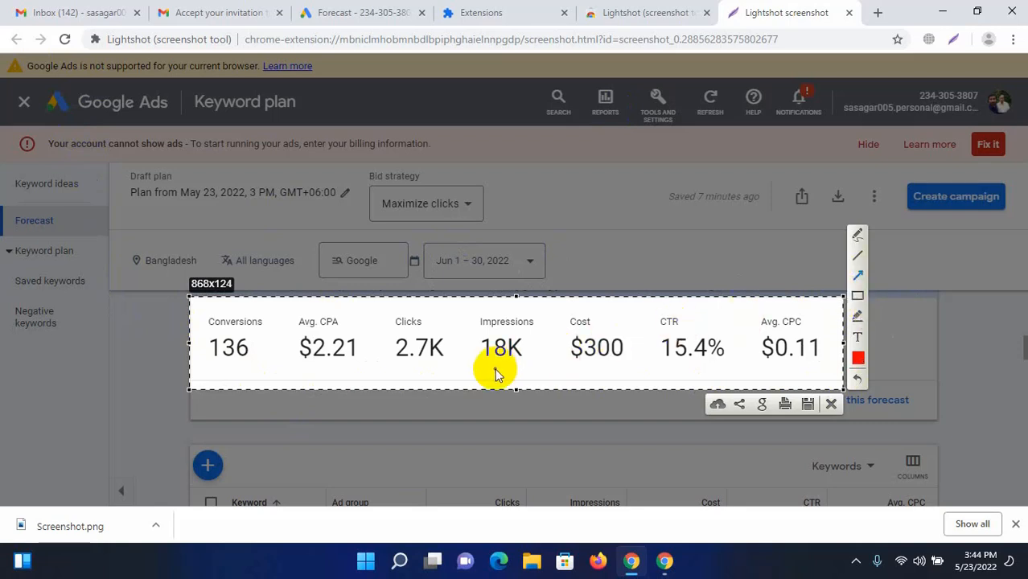
mouse_move(506, 383)
mouse_down()
mouse_move(570, 346)
mouse_move(571, 355)
mouse_up()
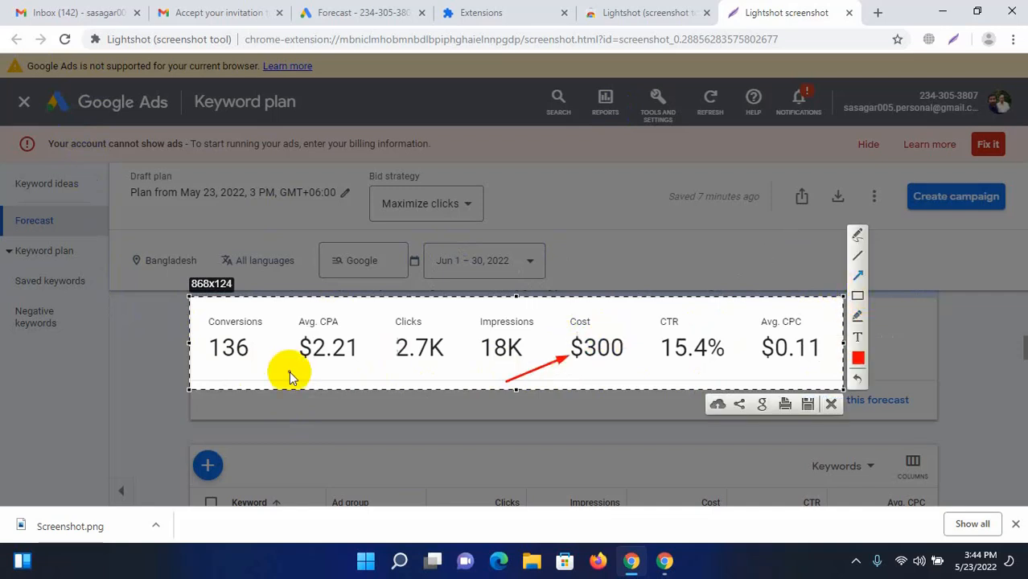
drag(200, 375, 218, 356)
- Add the red text label "Total Cost" above the Cost metric in the capture
click(855, 337)
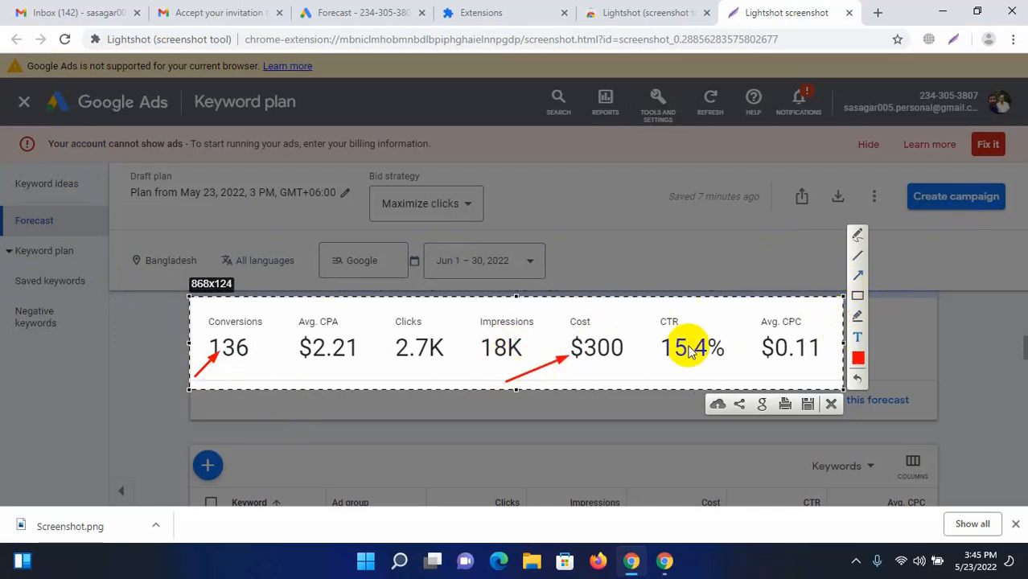
click(856, 336)
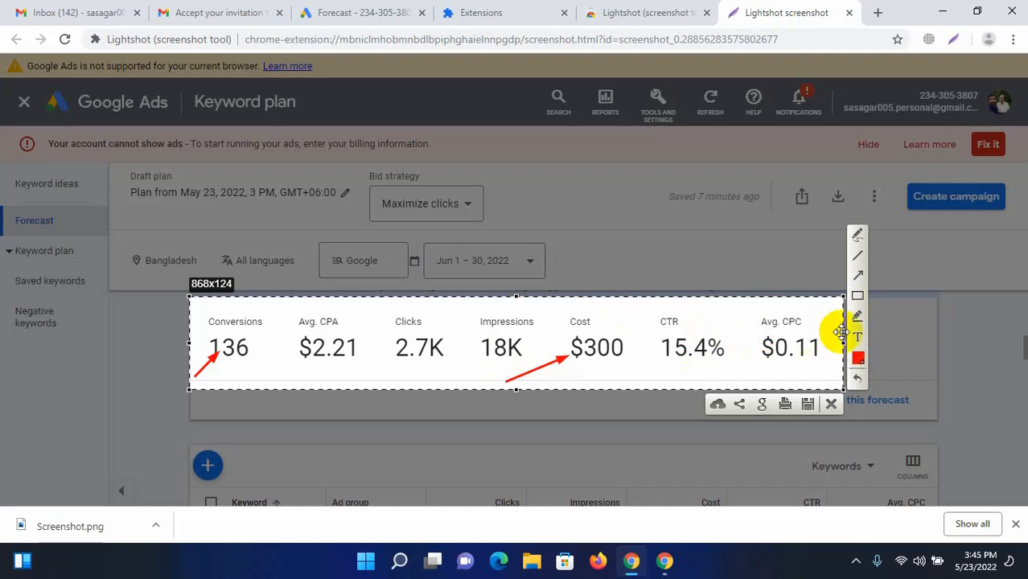
click(858, 338)
click(515, 335)
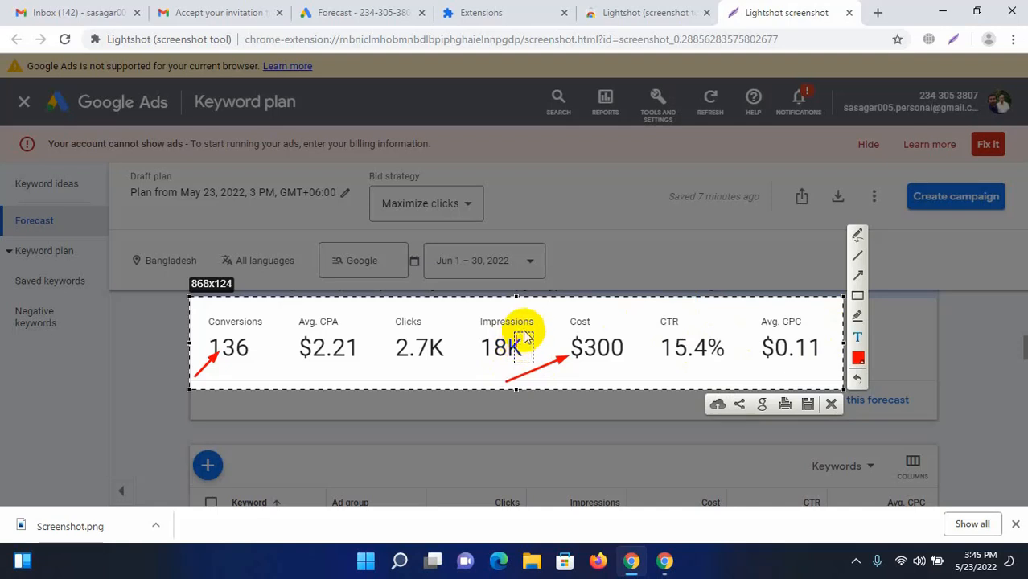
drag(527, 332, 607, 308)
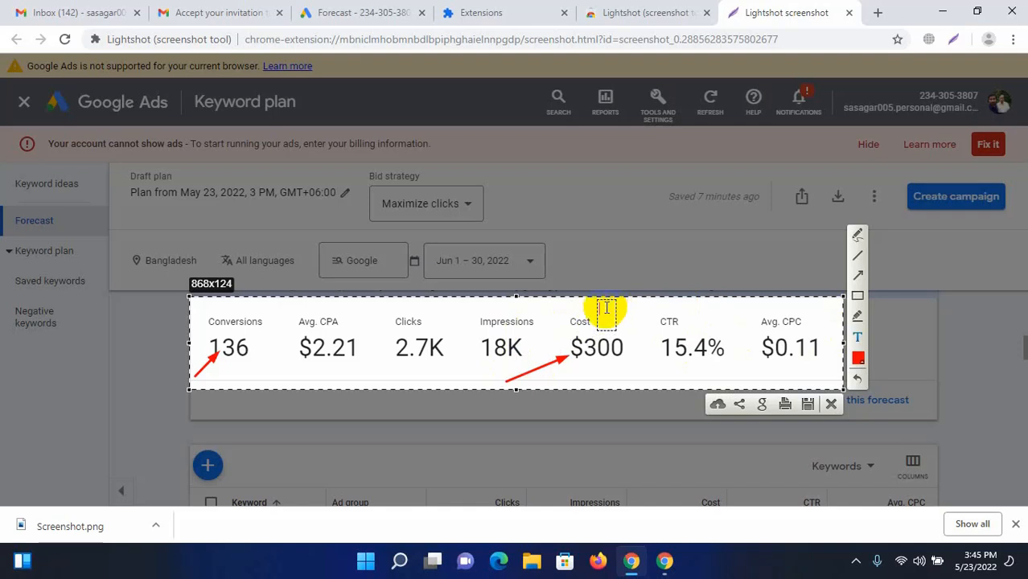
text(Total Cost)
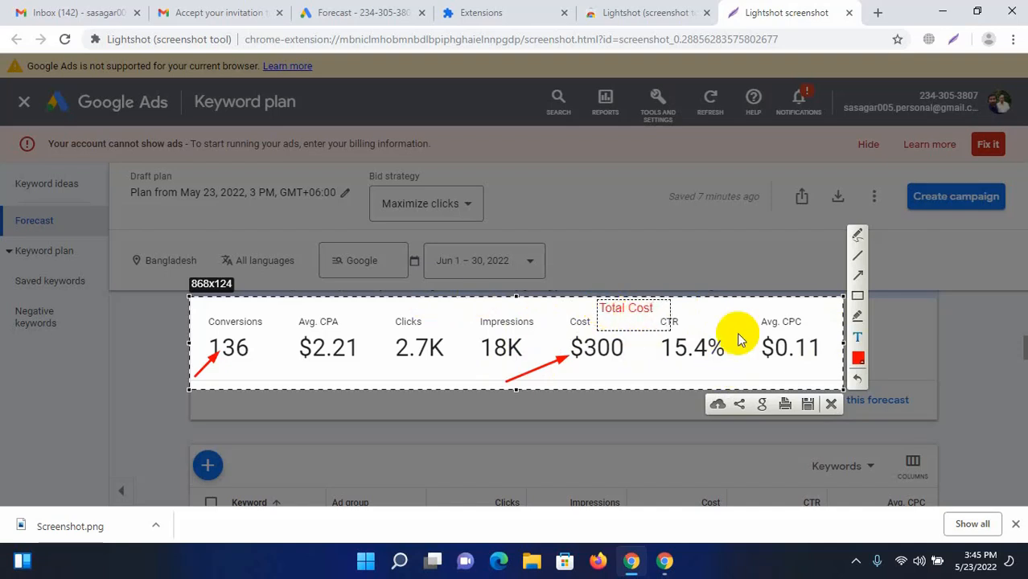
click(650, 367)
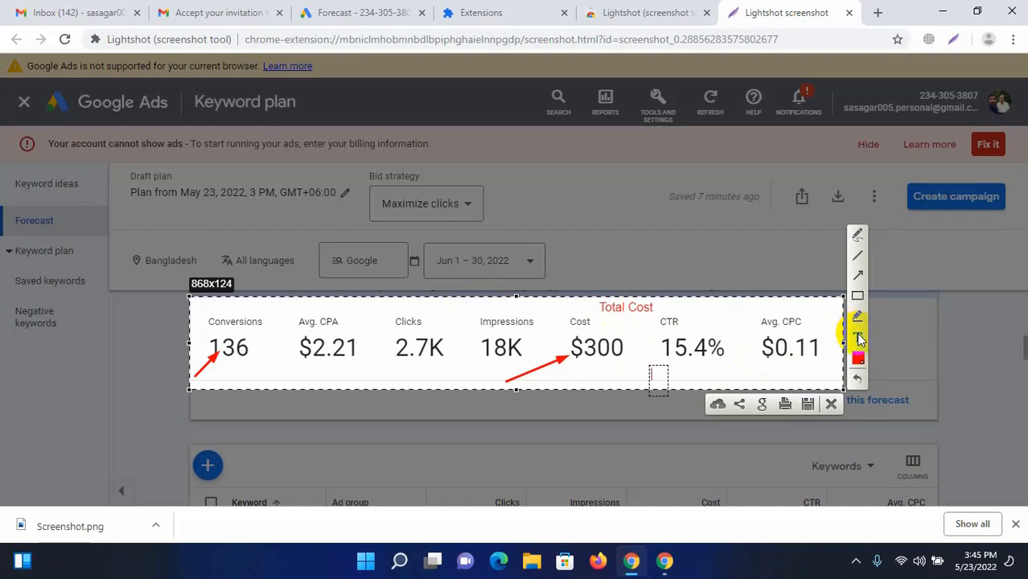
- Add the red text label "Total sell" and position it above the Conversions metric
click(240, 321)
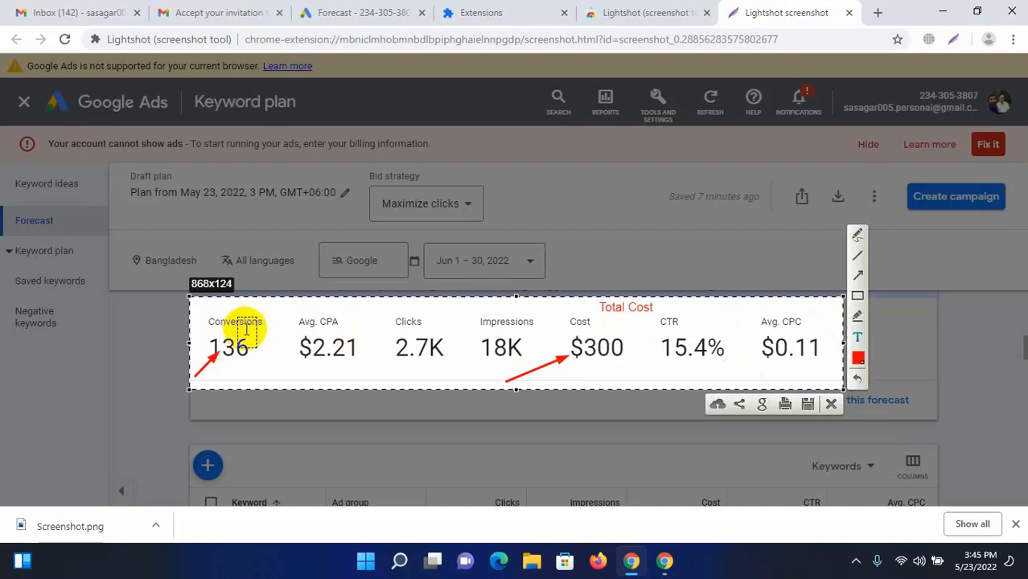
text(Total sell)
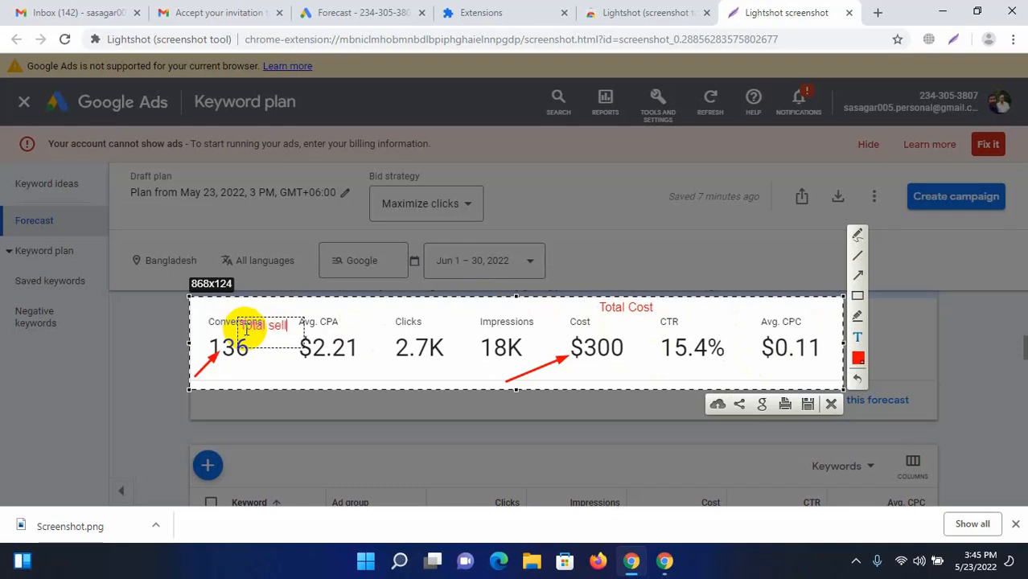
drag(246, 330, 239, 305)
- Save the annotated capture to the Desktop as Screenshot in PNG format, replacing the existing file
click(808, 404)
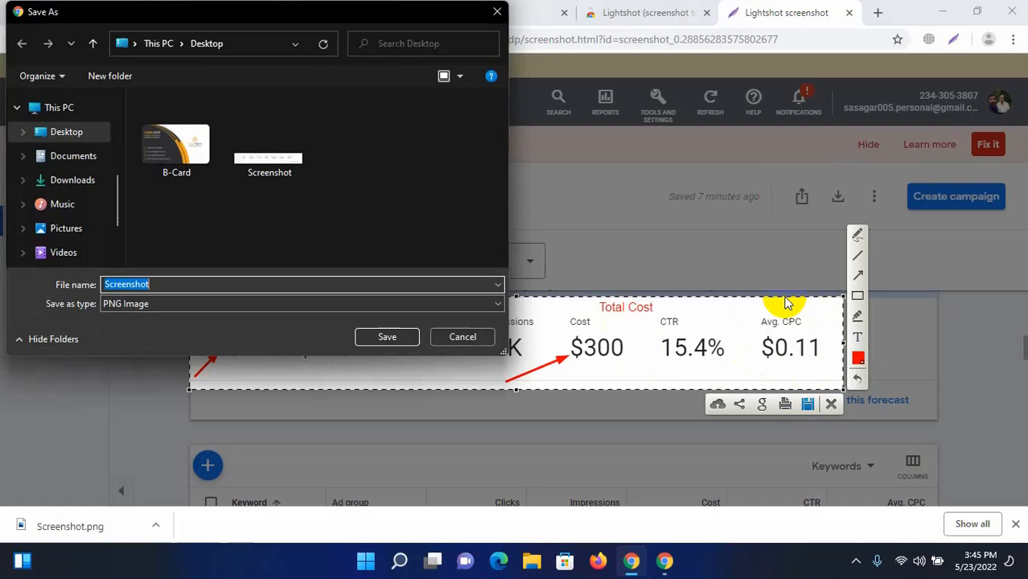
click(385, 337)
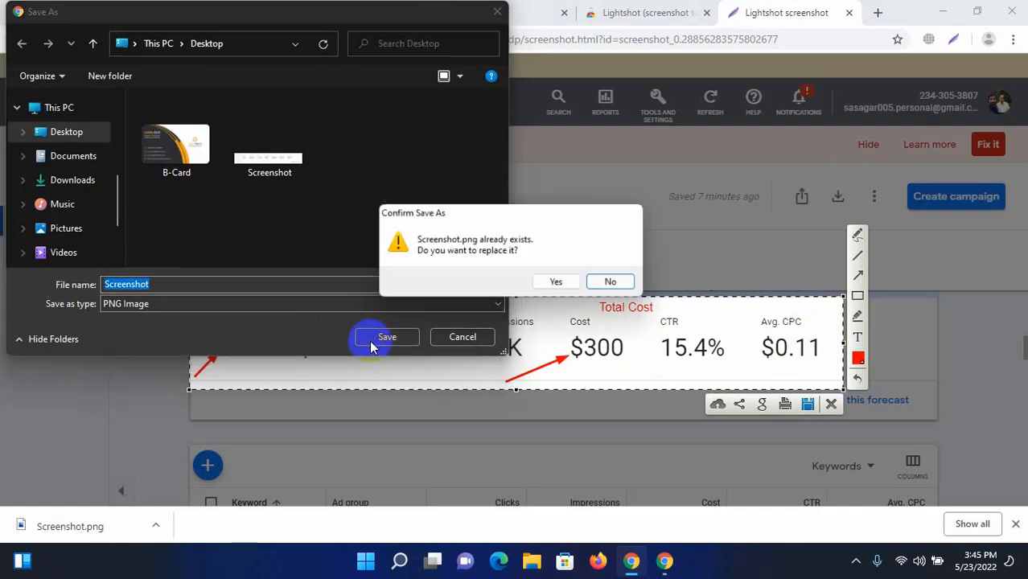
click(559, 283)
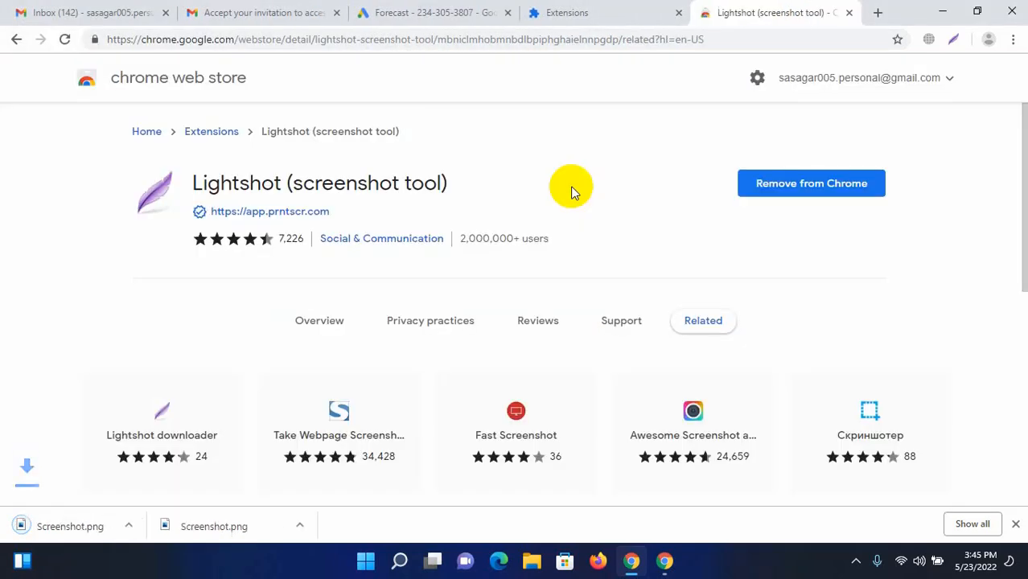
click(448, 12)
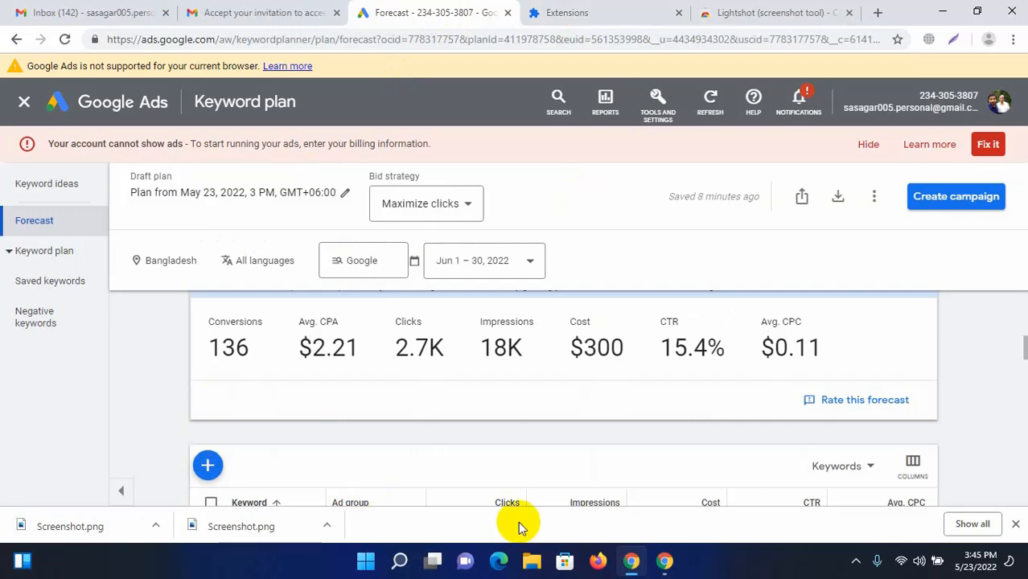
click(665, 560)
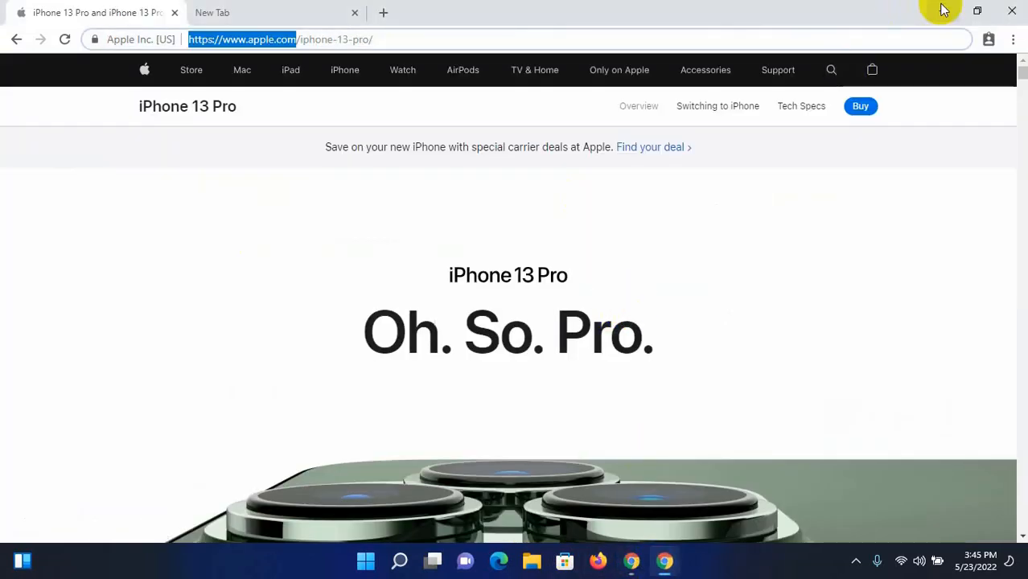
click(1012, 11)
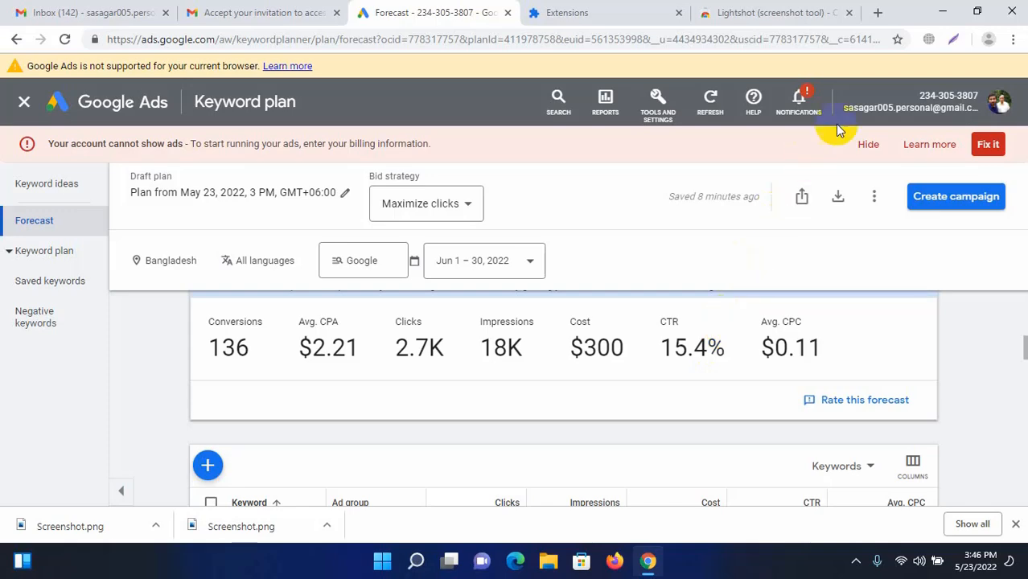
- Open the saved Screenshot image from the desktop in Photos, check its annotations, and close it
click(941, 10)
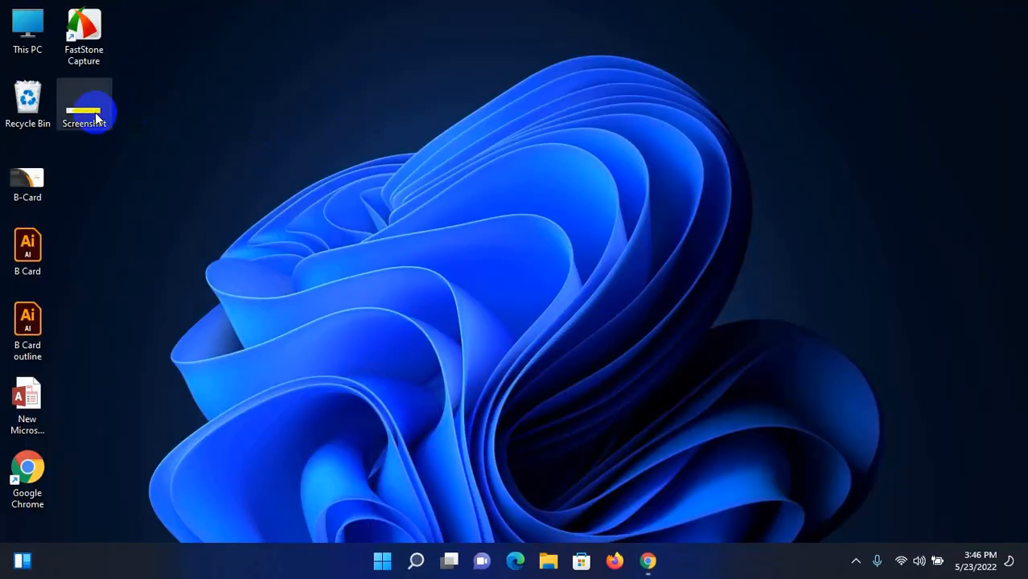
double_click(95, 115)
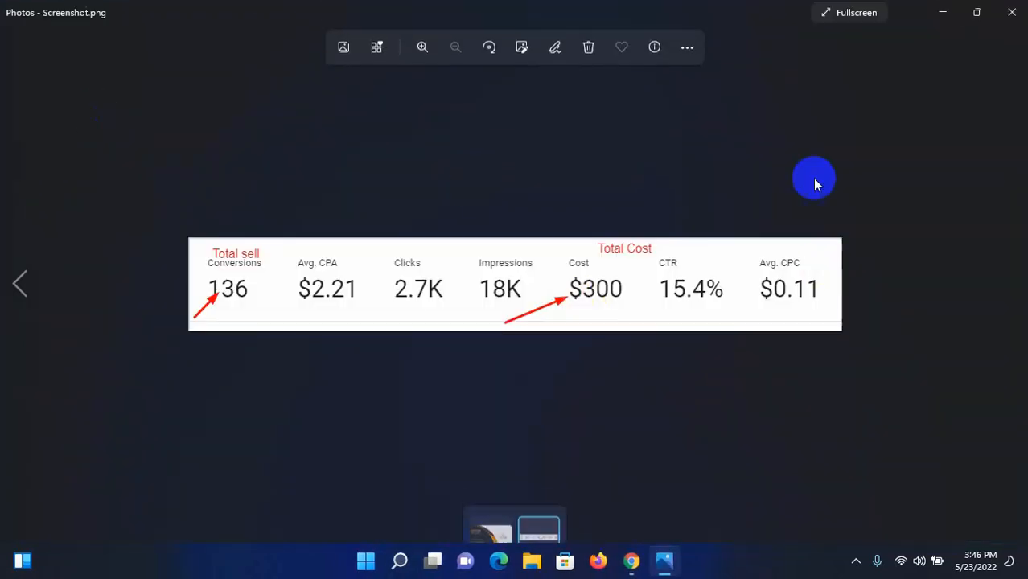
click(1011, 13)
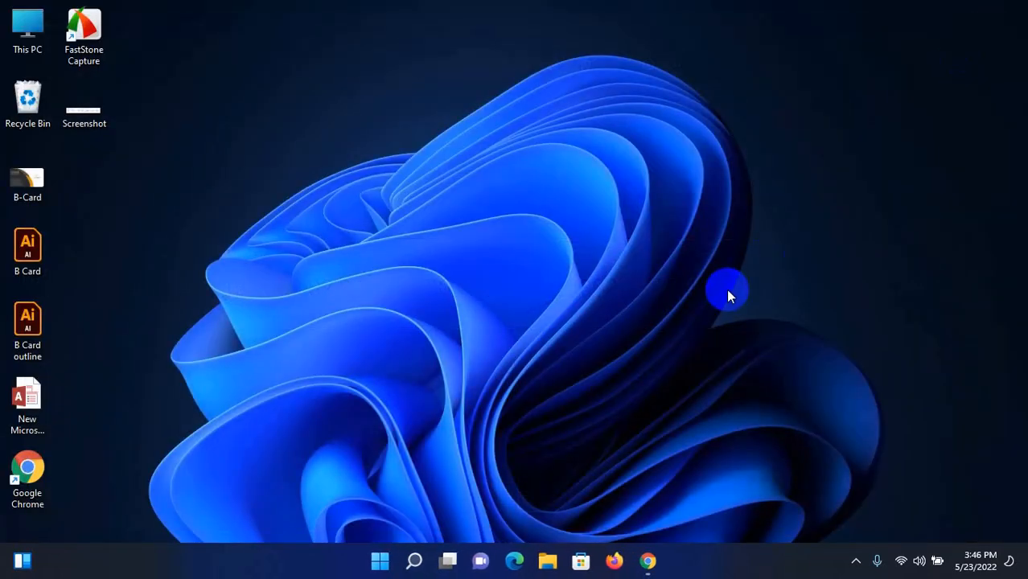
- Capture the forecast metrics at about 1074x161 pixels with Lightshot, upload the capture to prntscr.com, and copy its link
click(648, 560)
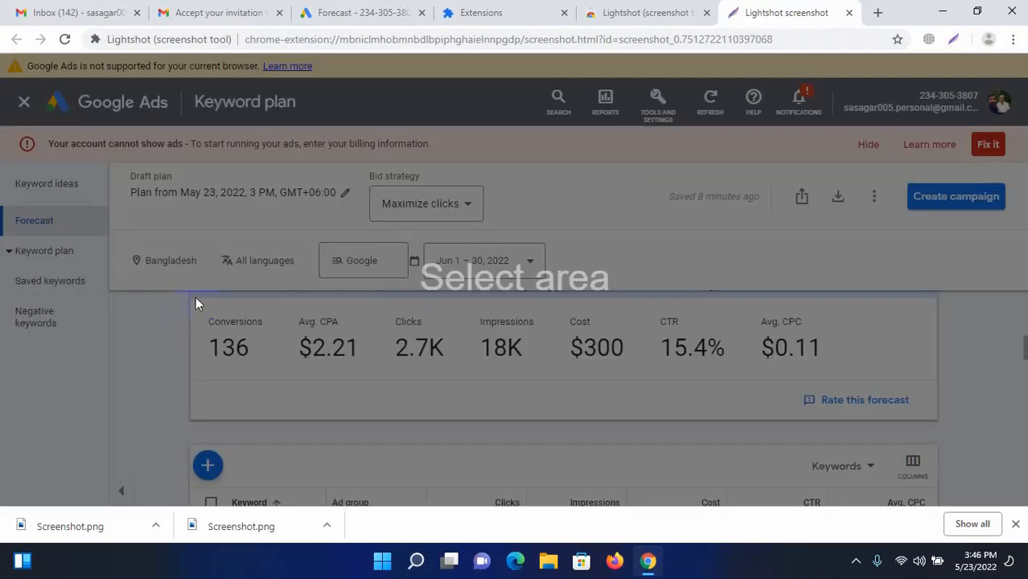
drag(195, 297, 1005, 418)
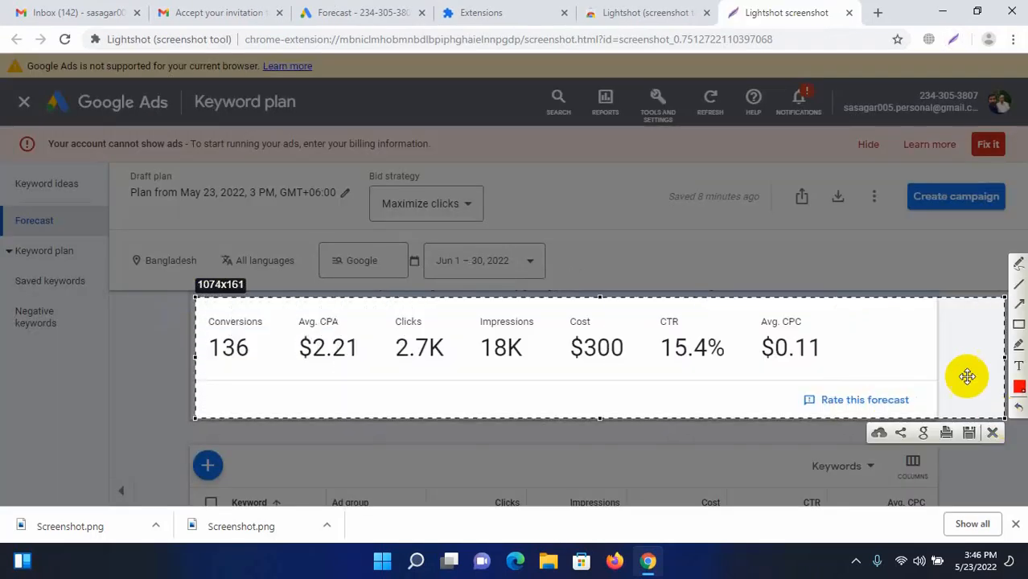
click(877, 435)
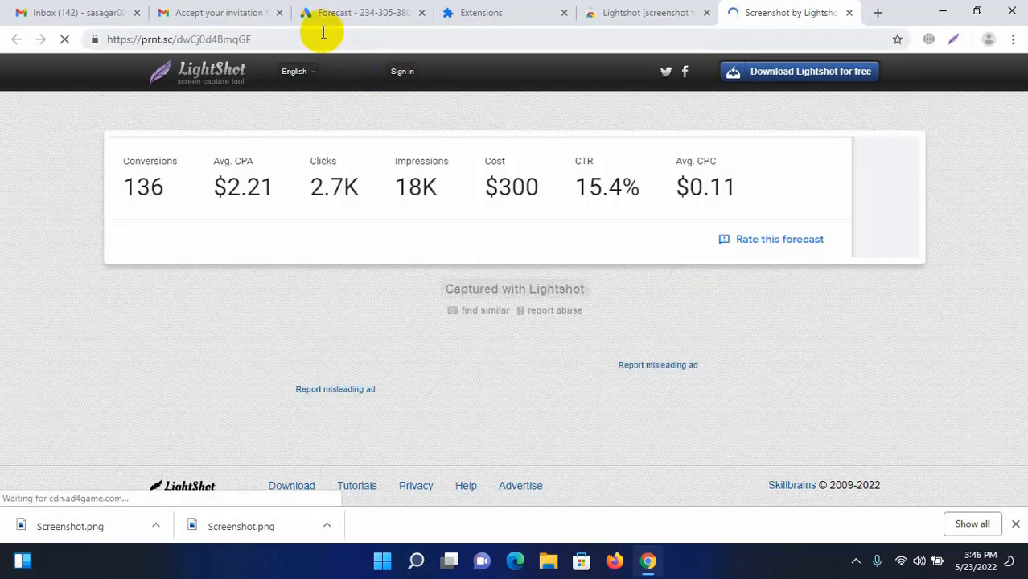
click(323, 39)
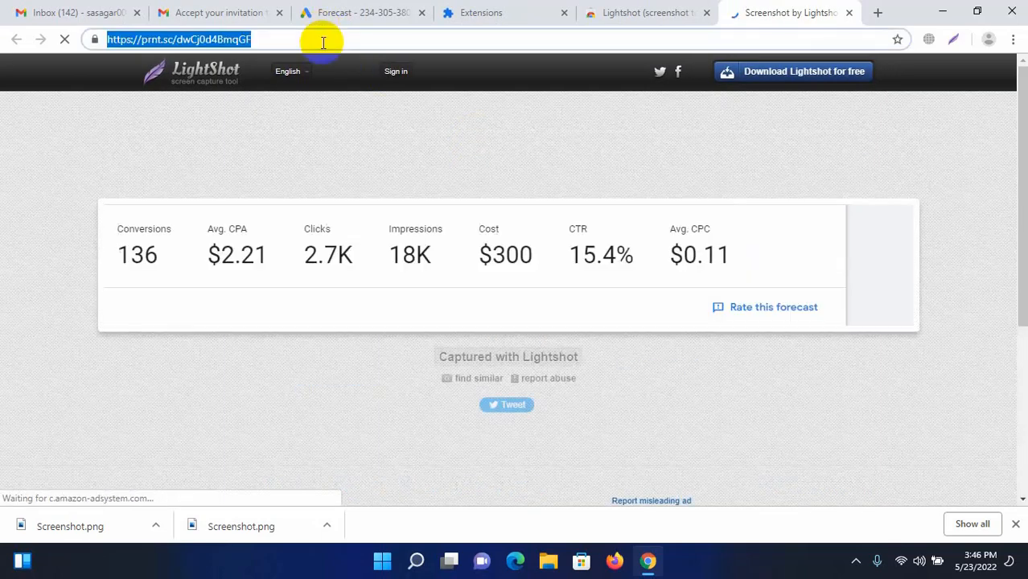
right_click(322, 43)
click(395, 124)
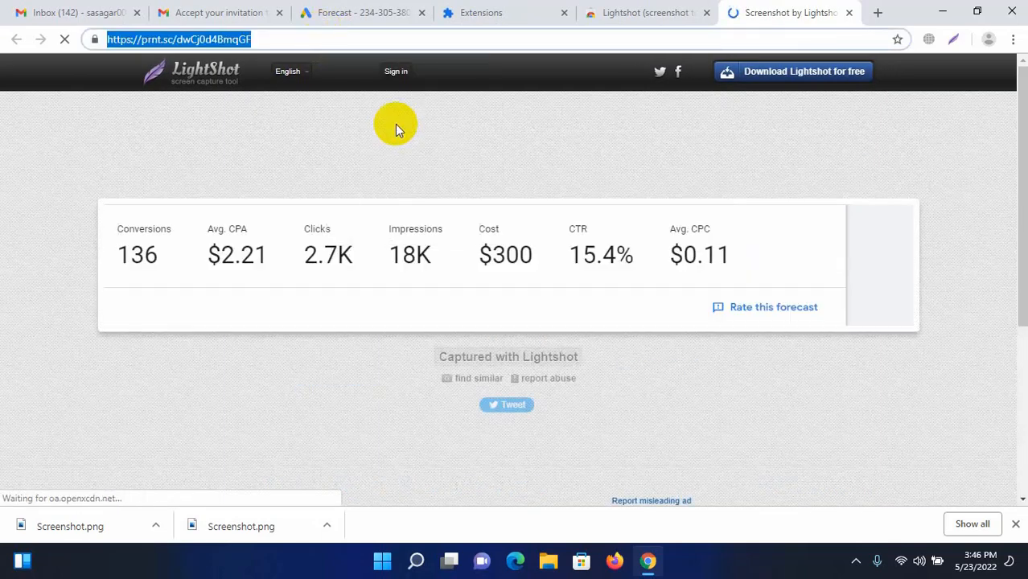
- Close the uploaded capture, the Lightshot Chrome Web Store page, and the Extensions page
click(850, 14)
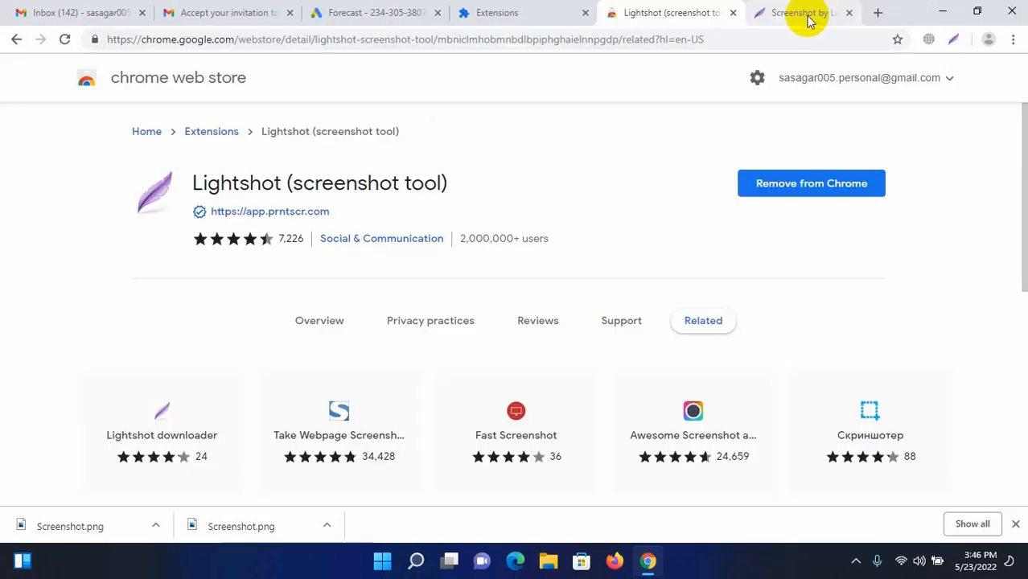
click(849, 13)
click(697, 13)
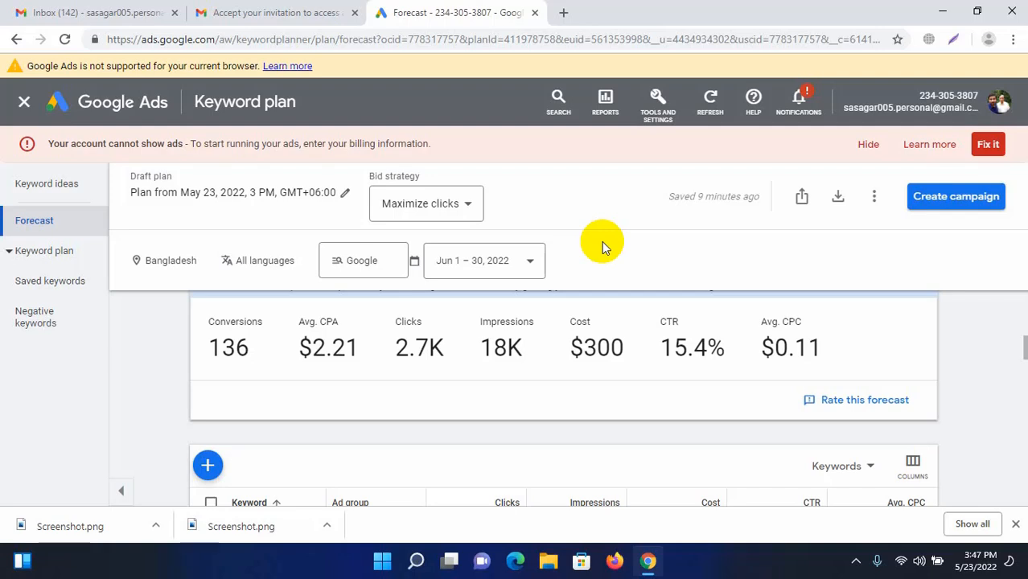
- Close the forecast page and load ads.google.com in a new tab
click(562, 13)
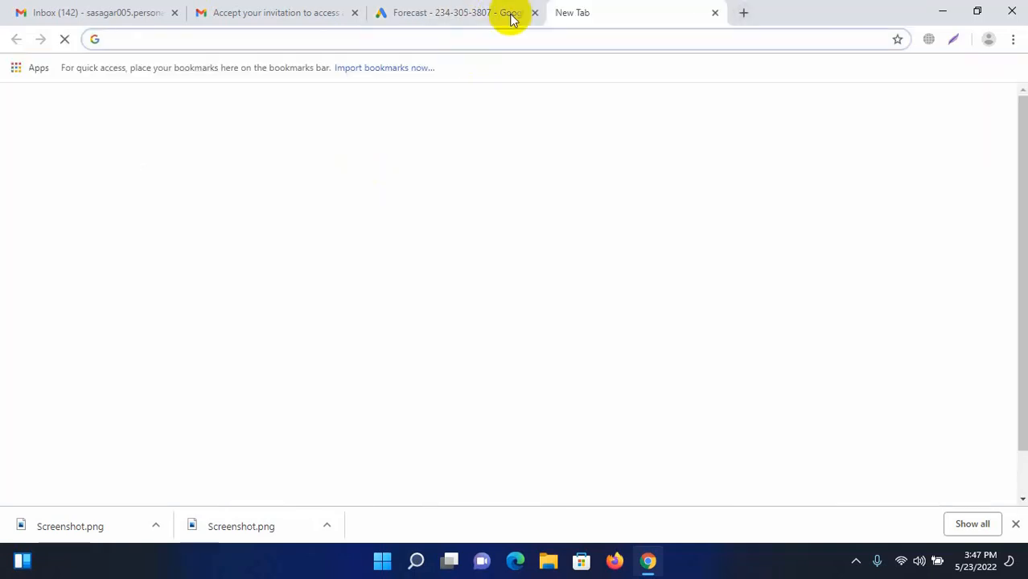
click(534, 13)
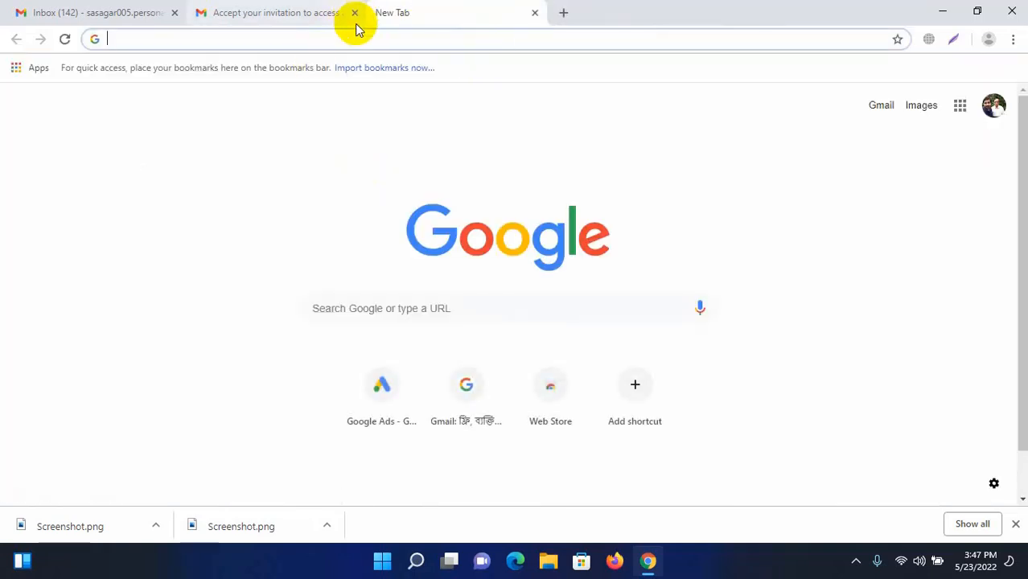
text(ads.google.com)
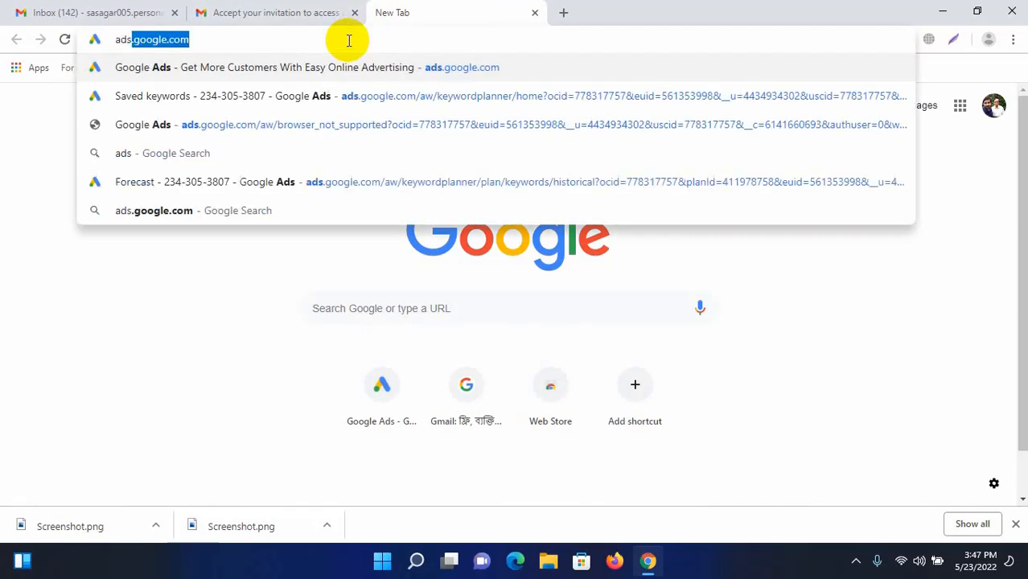
key(Right)
key(Return)
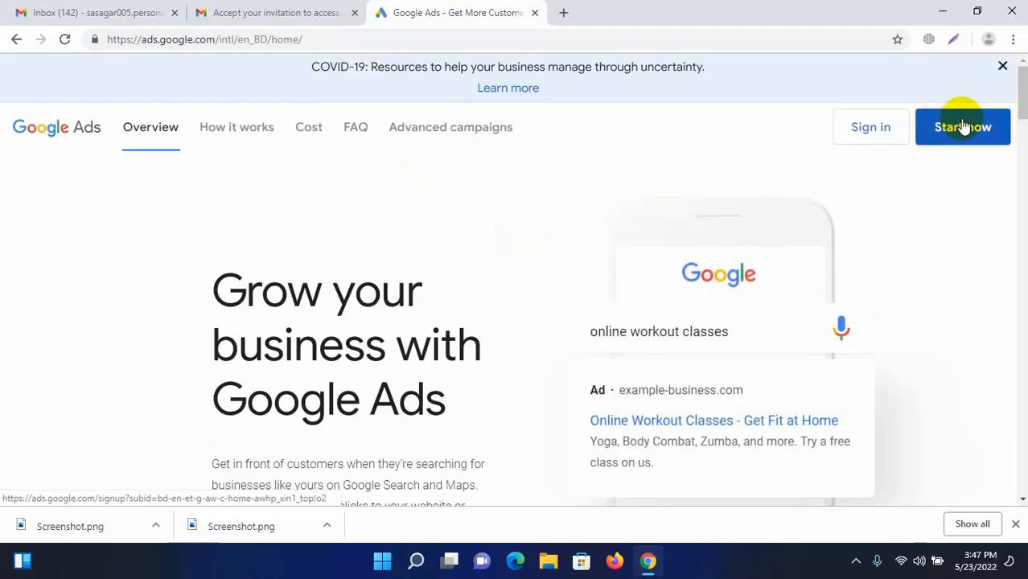
- Start a new Google Ads account, proceed despite the unsupported browser, and dismiss the downloads bar
click(963, 128)
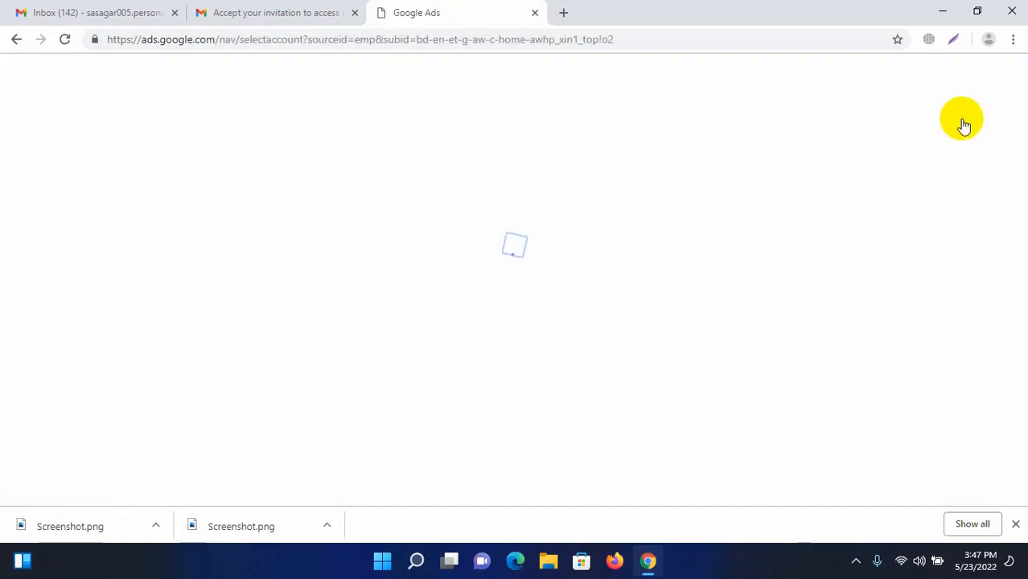
scroll(418, 321, down, 2)
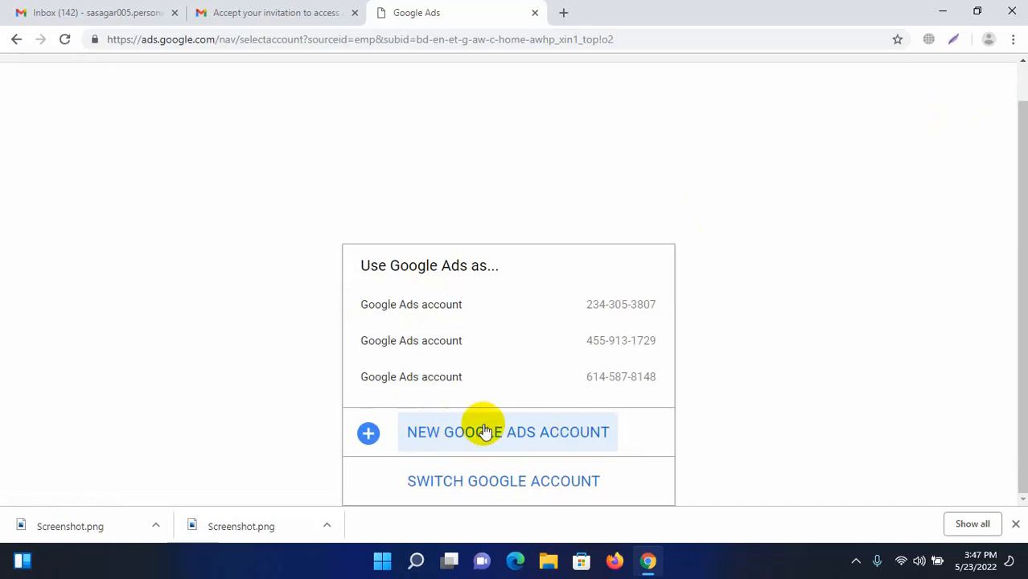
click(556, 441)
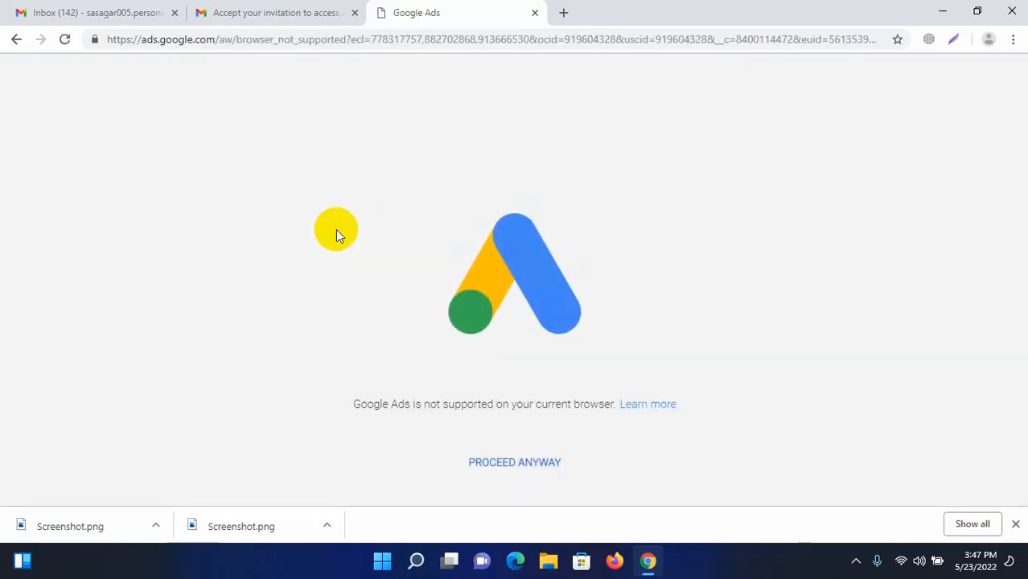
click(503, 466)
click(1014, 528)
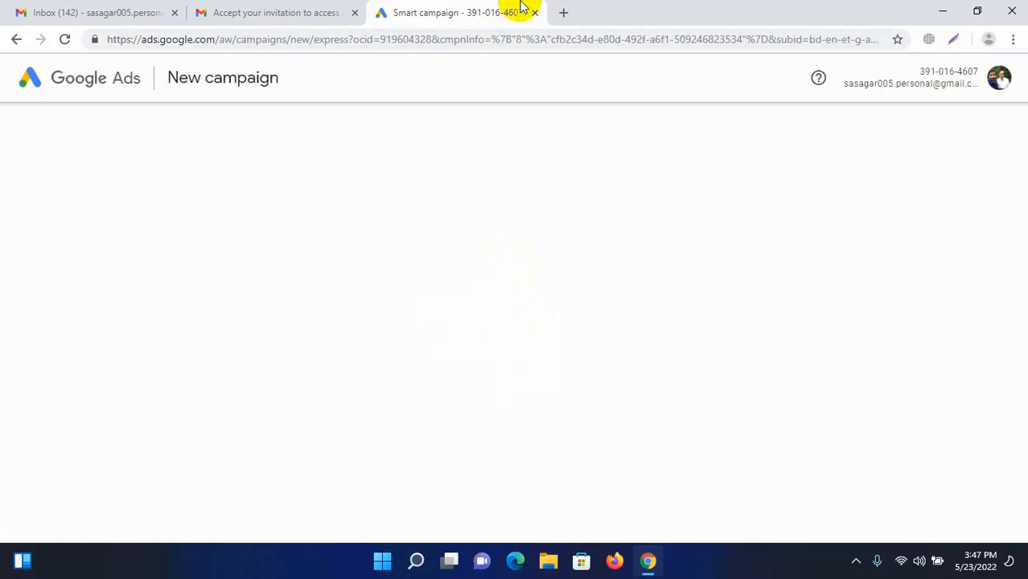
- Close the new campaign page and reload the Google Ads home page, ads.google.com, in a fresh tab
click(562, 13)
click(536, 14)
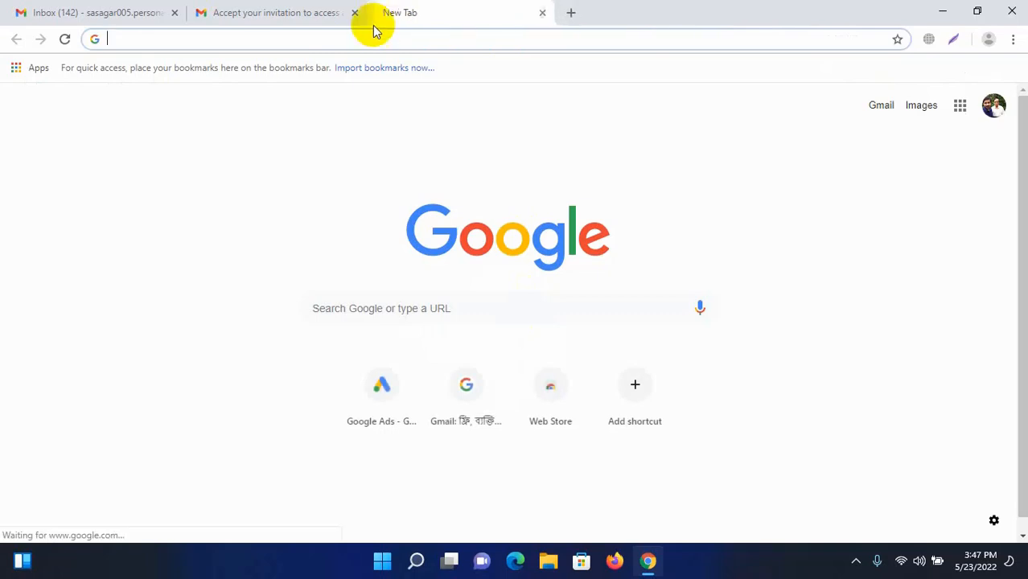
text(ads.google.com)
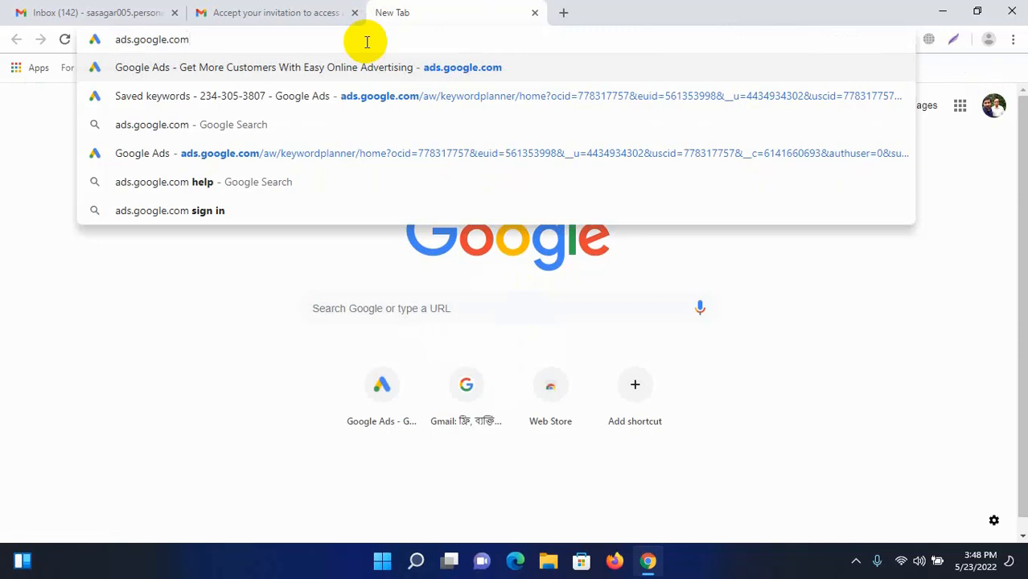
key(Return)
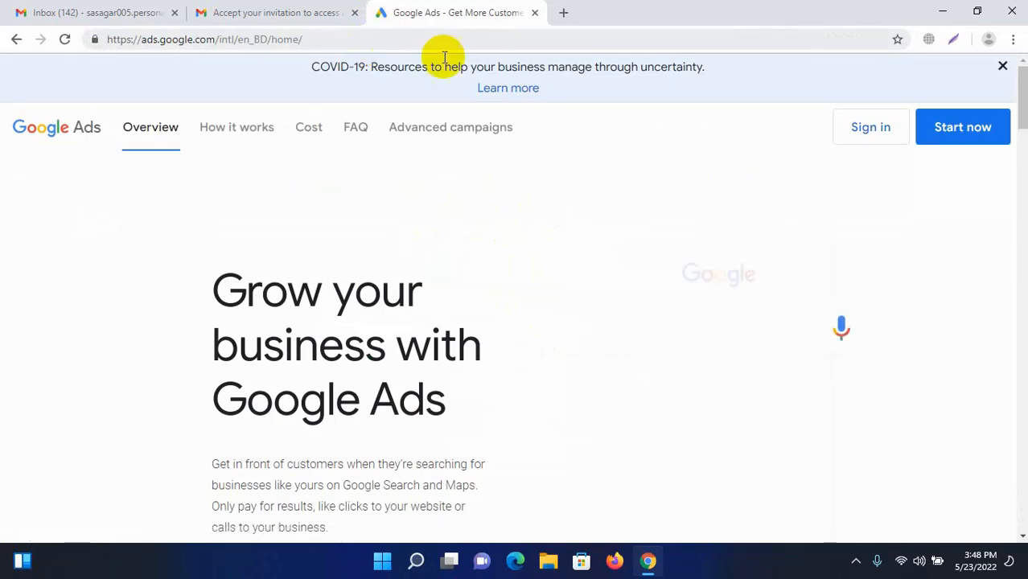
- Start another new Google Ads account from the account selection page and proceed to its campaign setup
click(444, 201)
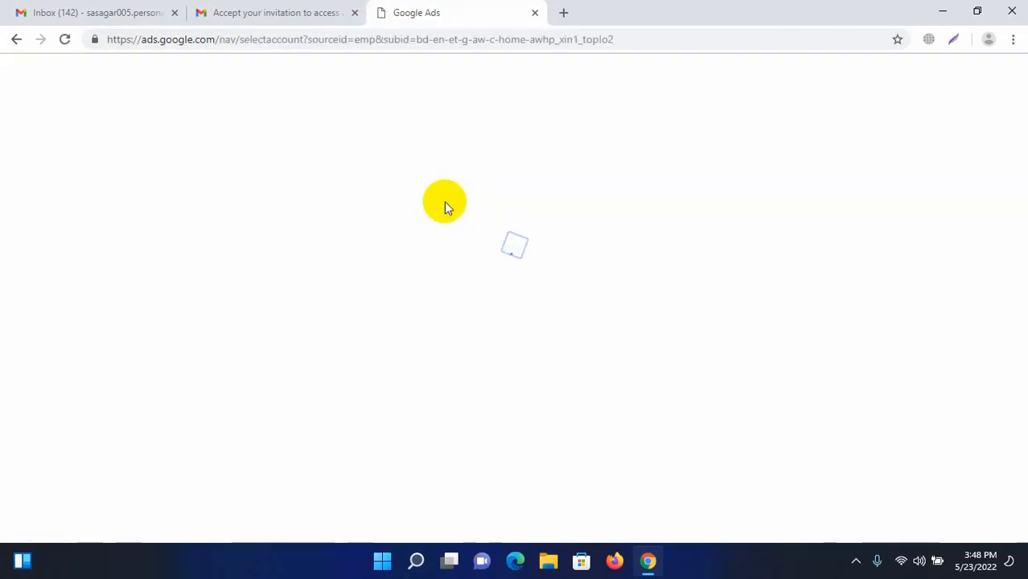
scroll(427, 344, down, 1)
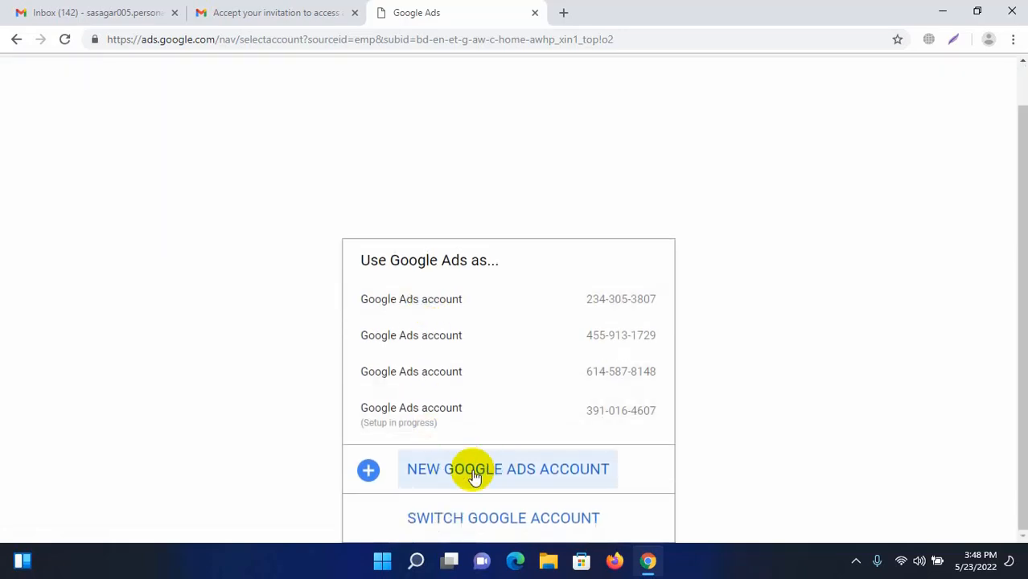
click(475, 473)
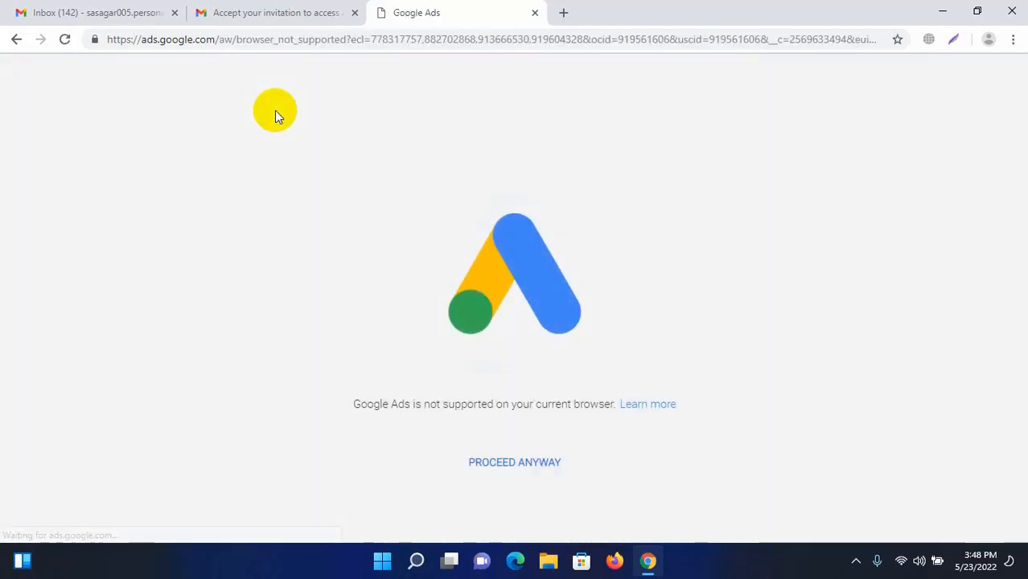
click(541, 462)
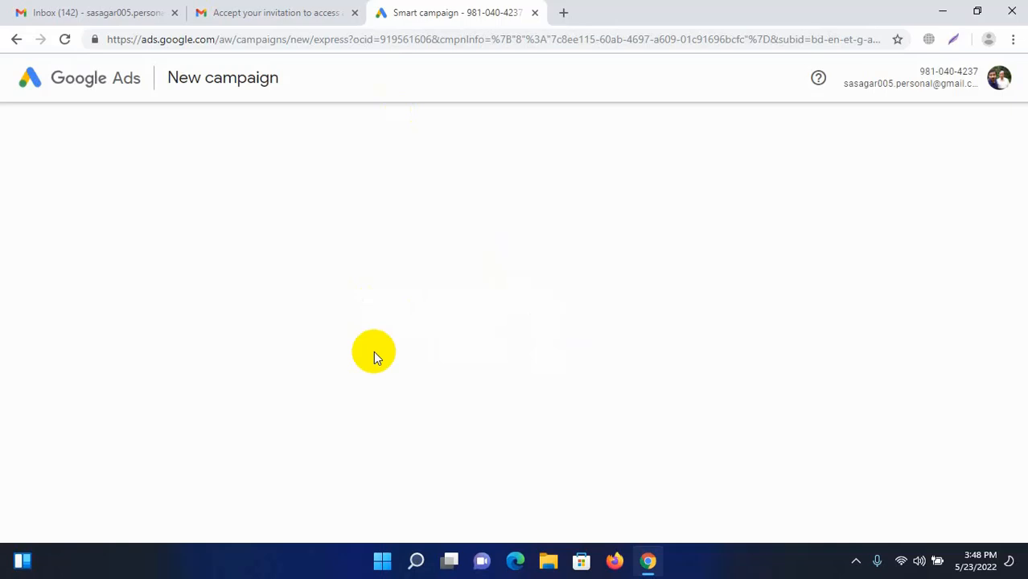
- Review the list of Google Ads accounts and try to switch to the second Google account
click(999, 77)
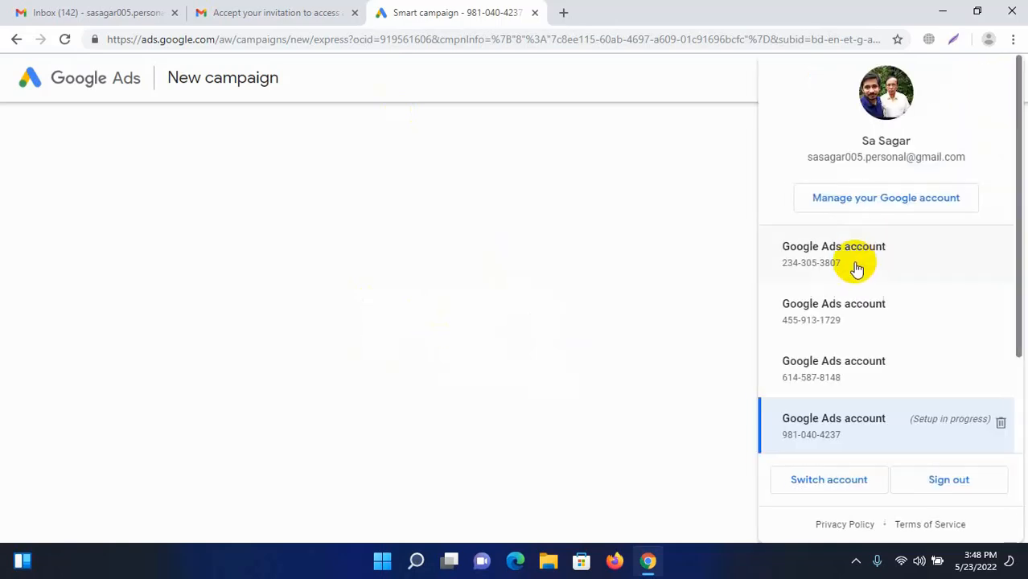
scroll(835, 402, down, 2)
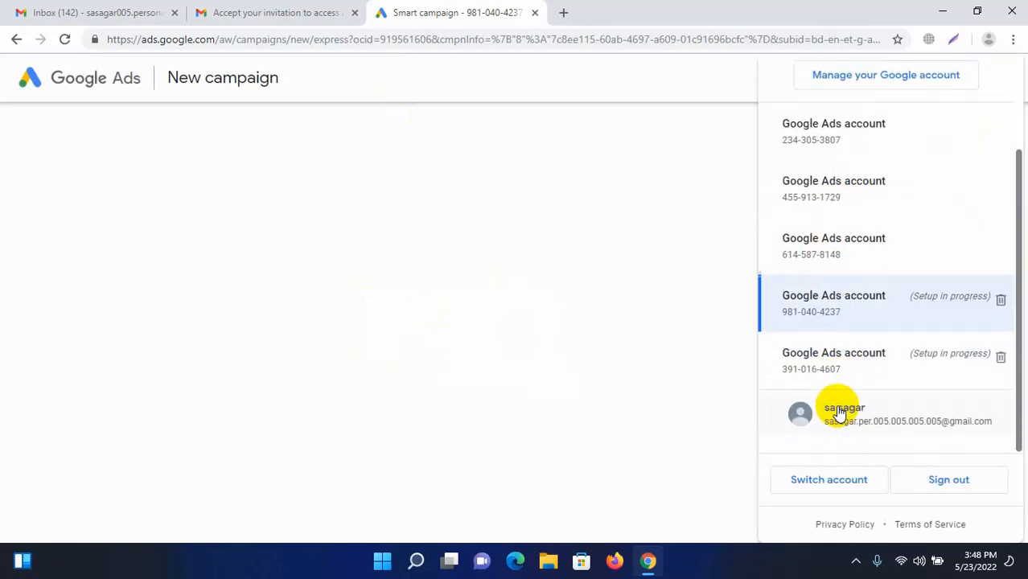
scroll(844, 362, up, 2)
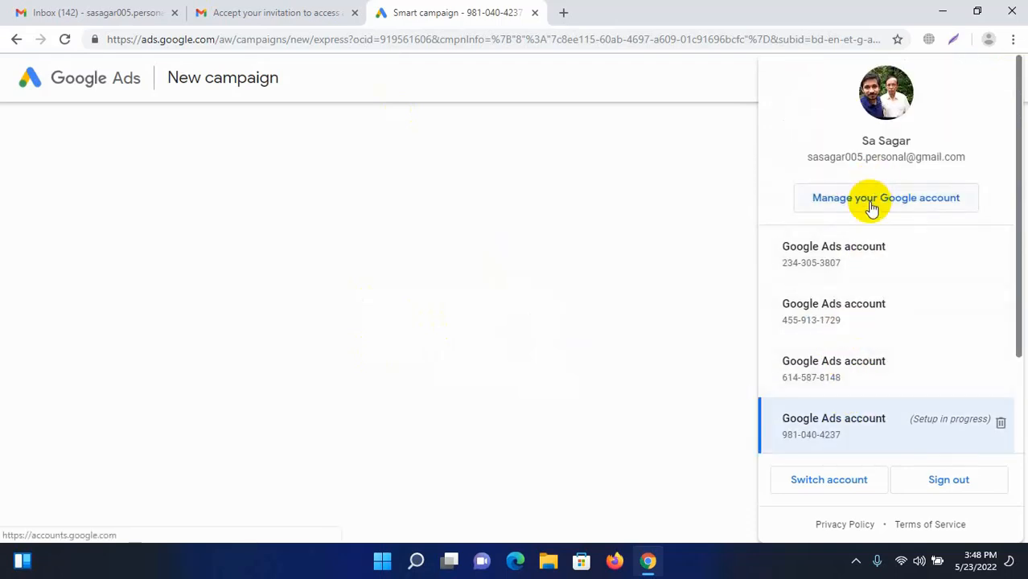
scroll(815, 394, down, 2)
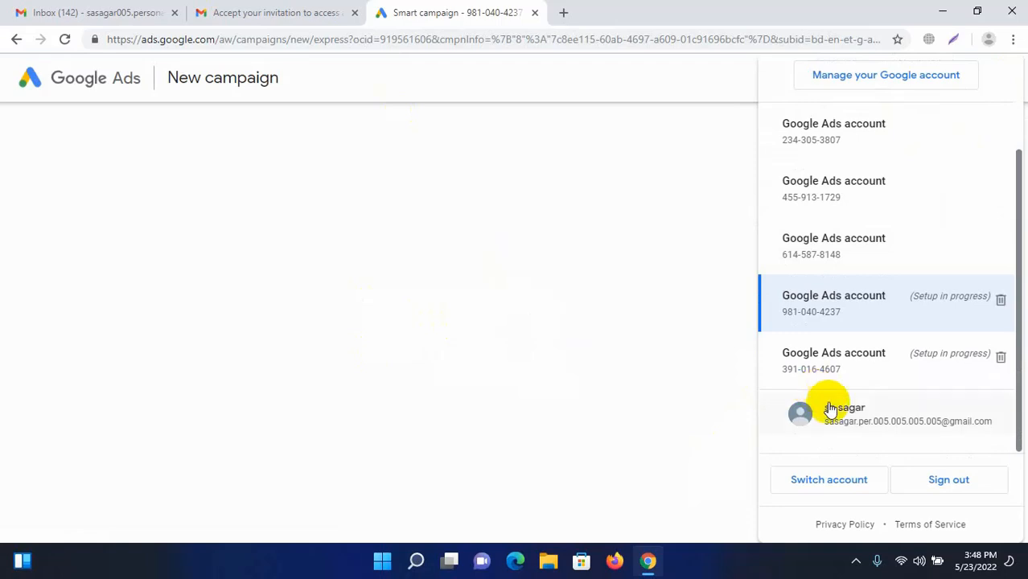
click(867, 413)
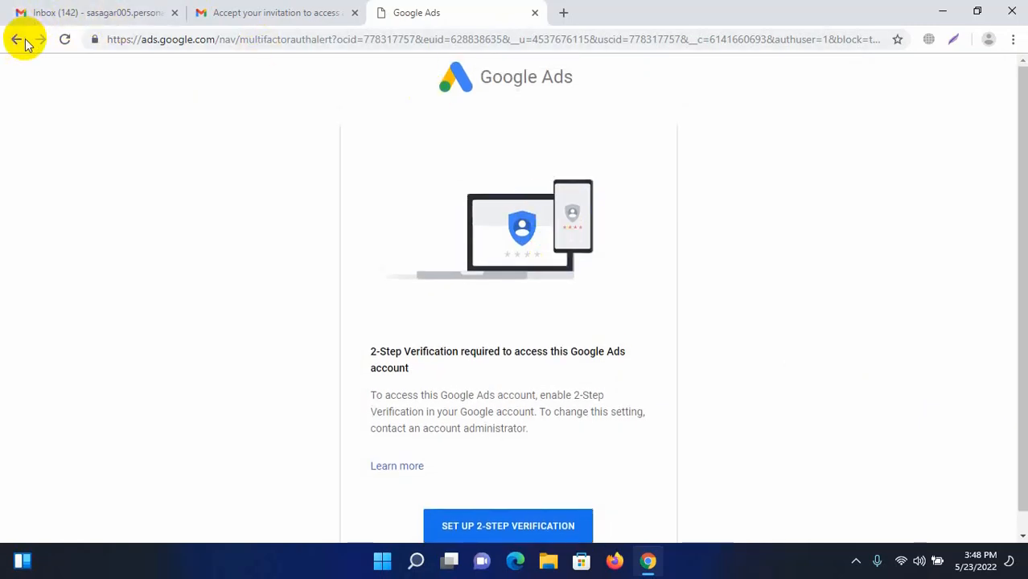
- View the Google Ads access invitation e-mail in Gmail and go back to the new campaign page
click(256, 17)
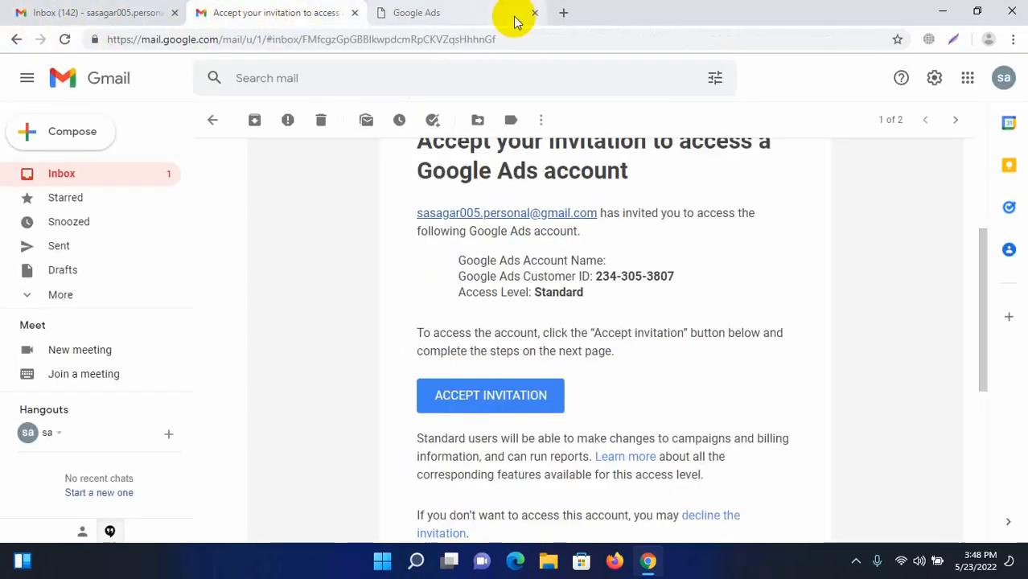
click(444, 15)
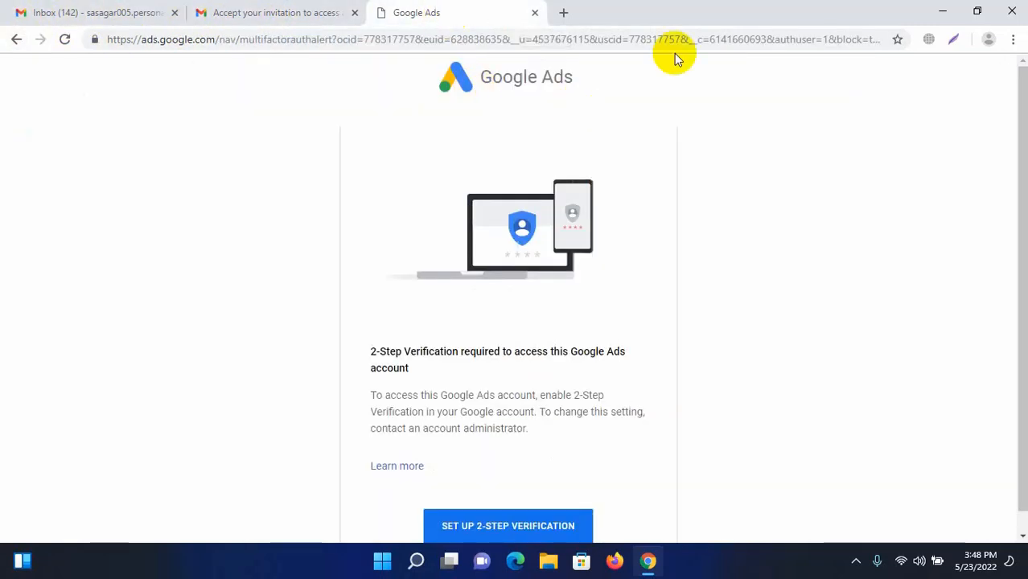
click(20, 44)
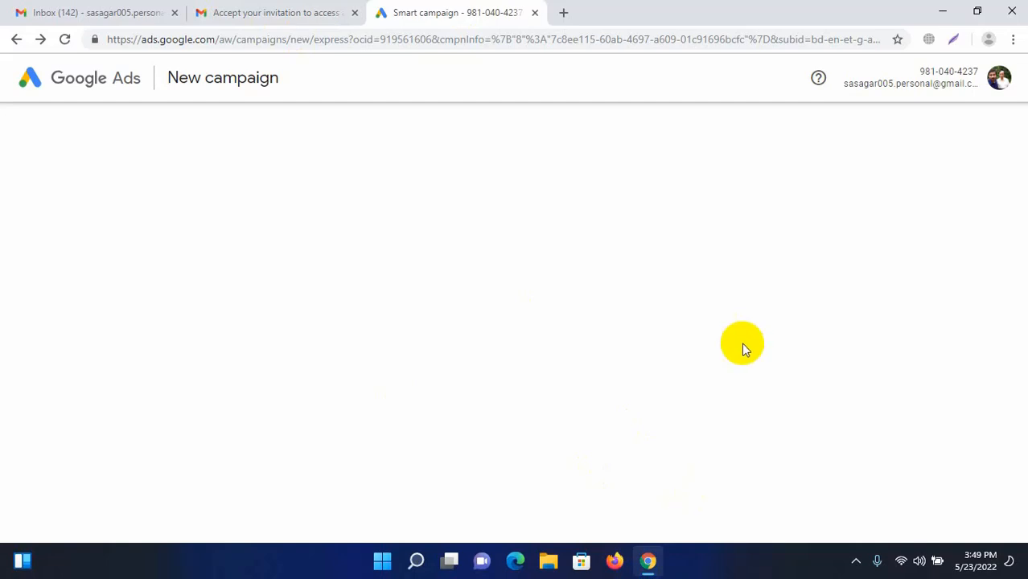
- Minimize the browser, review the annotated Screenshot image from the desktop once more, and close the viewer
click(942, 11)
double_click(83, 114)
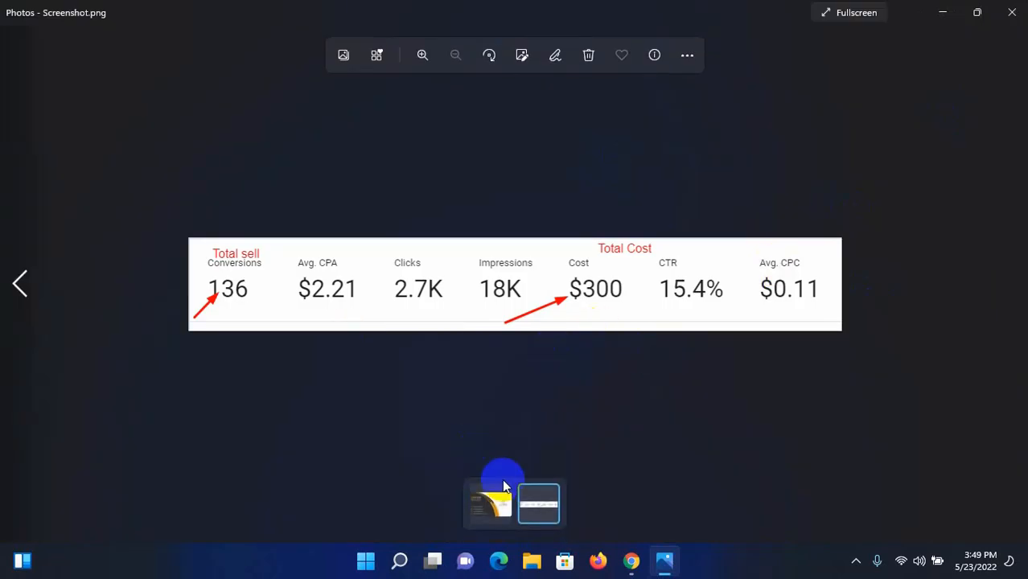
click(1010, 11)
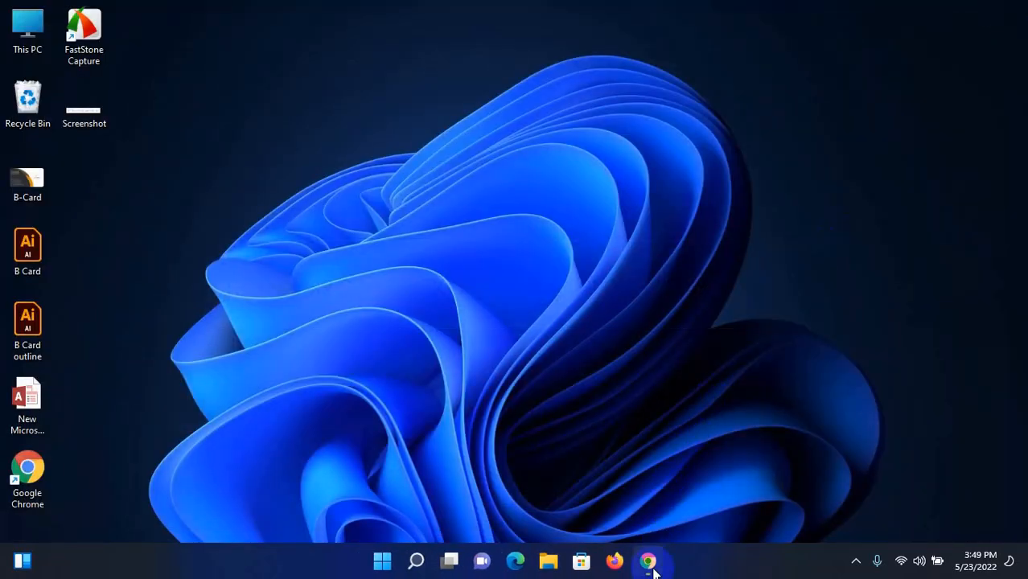